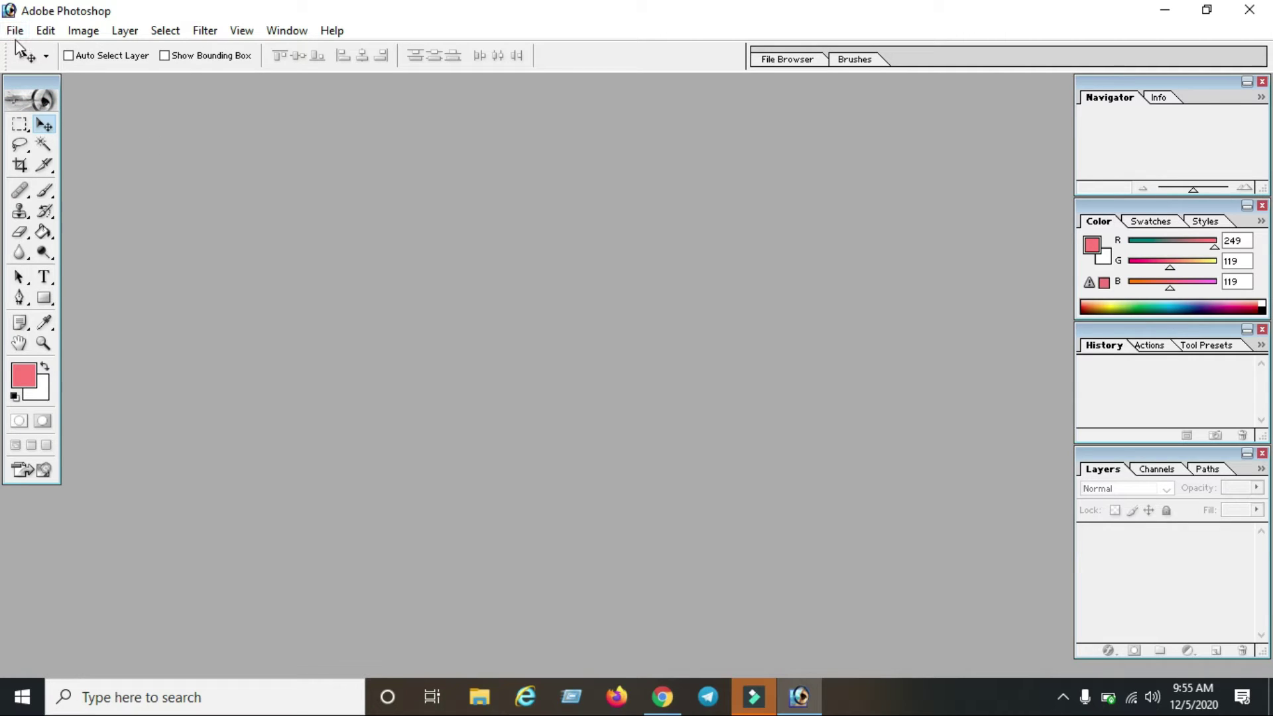
# Step: Start a new document and name it New Documents
pyautogui.click(13, 31)
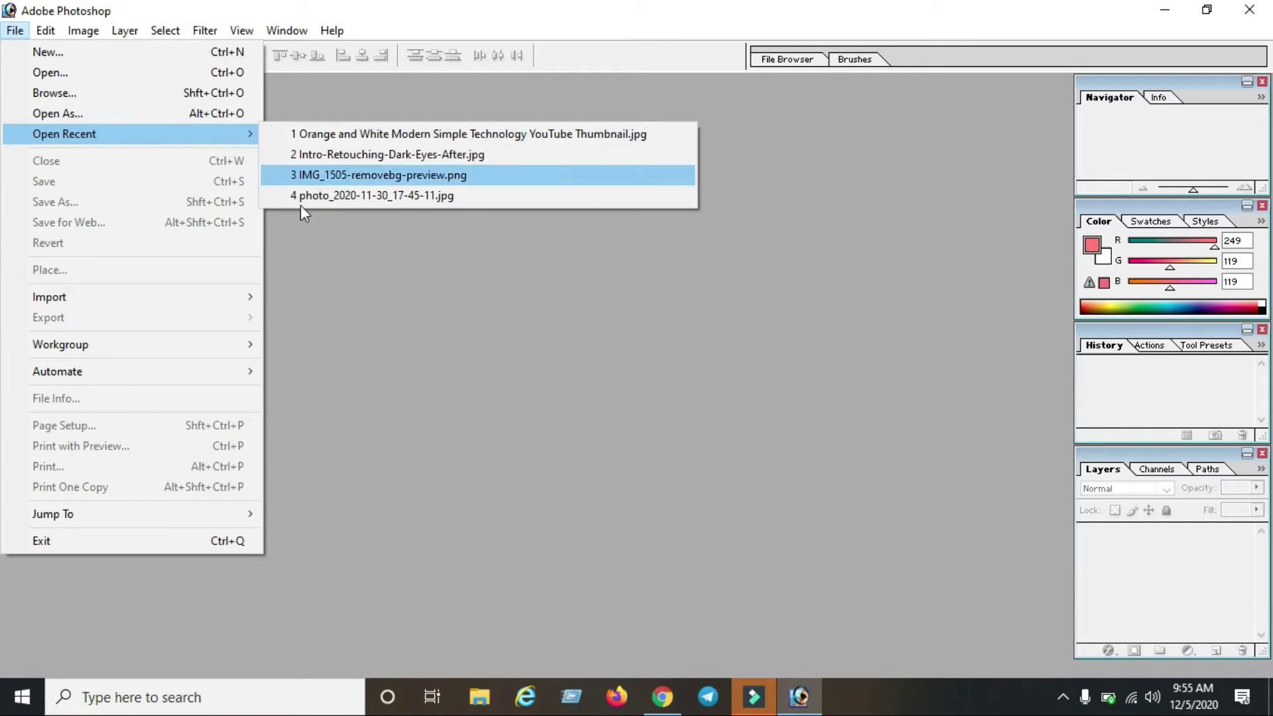
pyautogui.moveTo(223, 295)
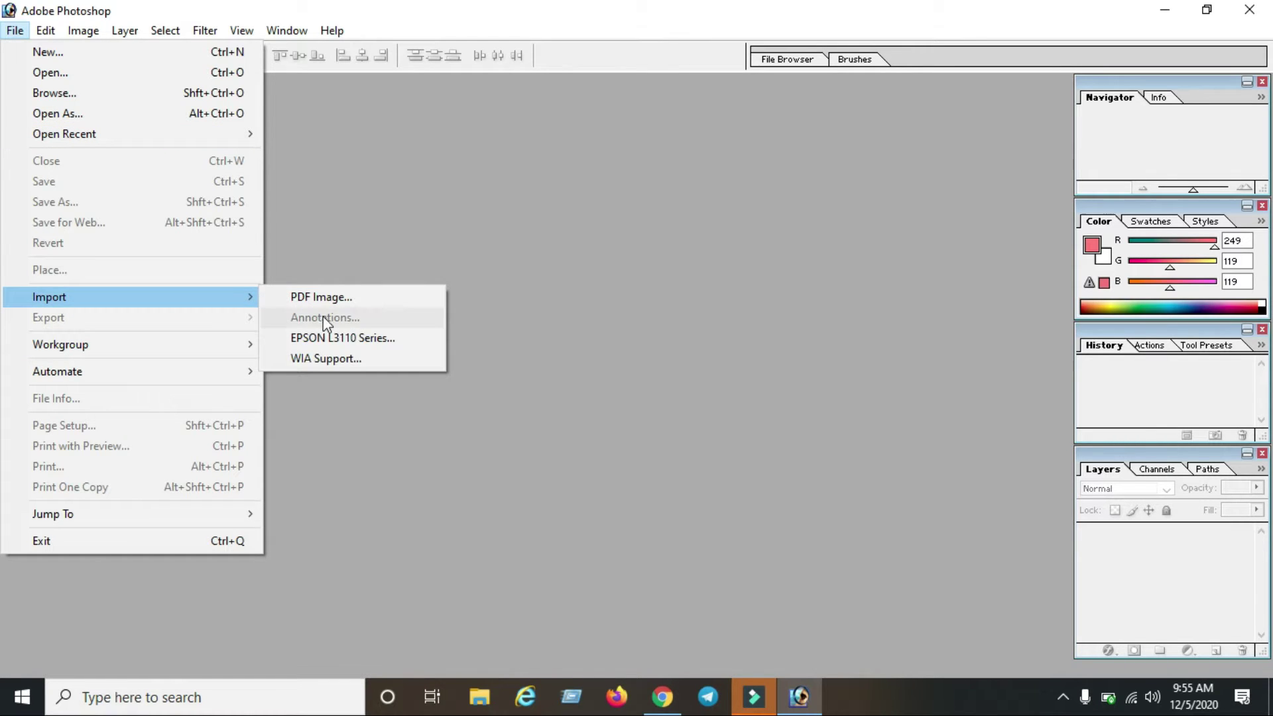
pyautogui.moveTo(179, 351)
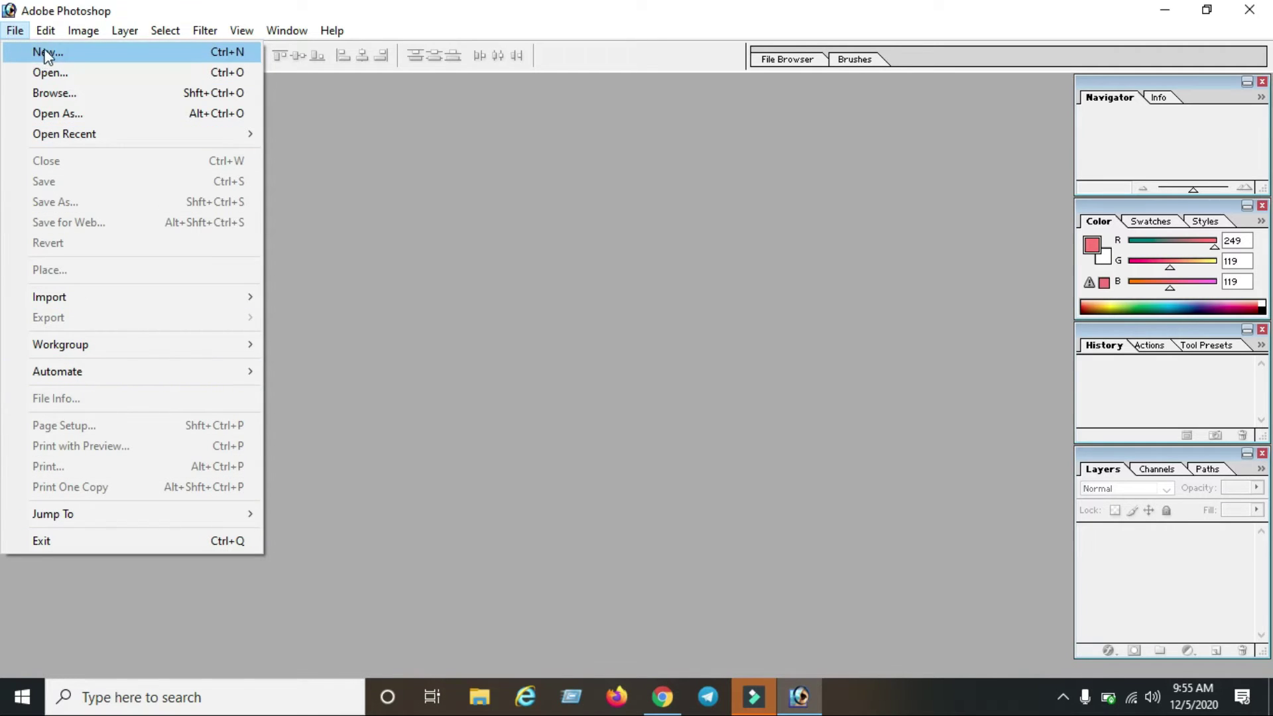
pyautogui.click(129, 57)
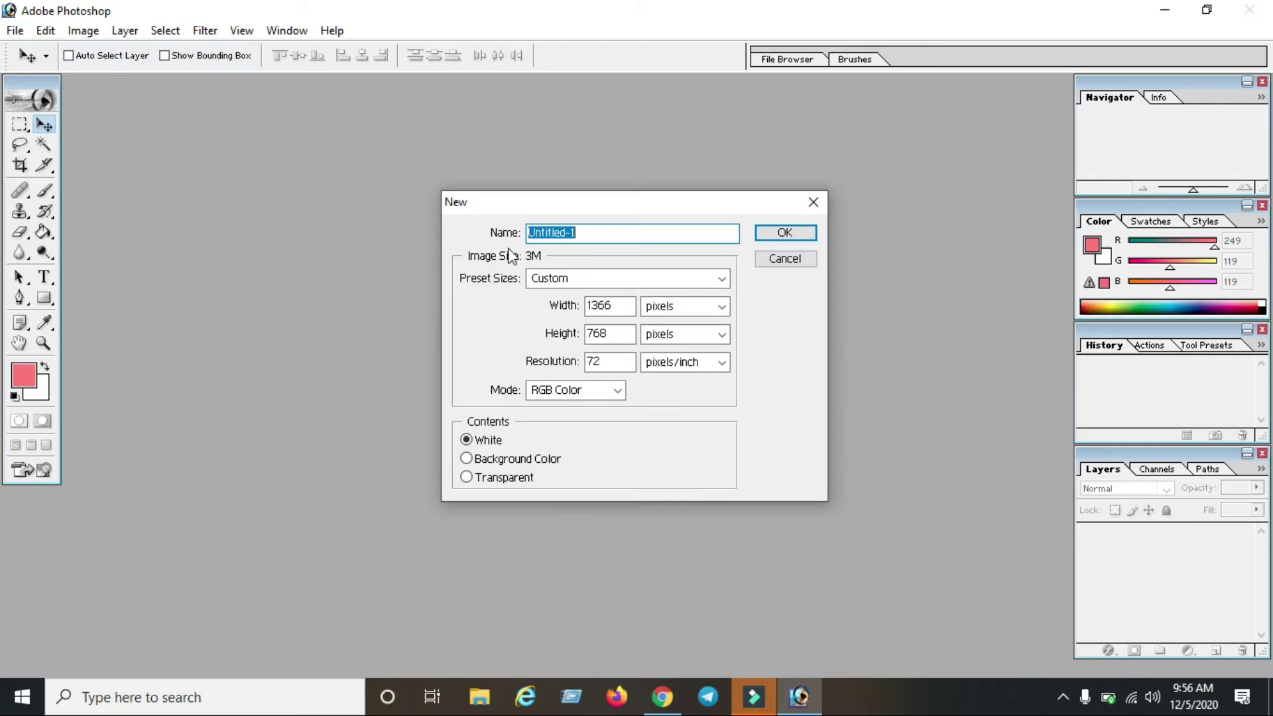
pyautogui.click(630, 210)
pyautogui.moveTo(630, 211); pyautogui.dragTo(531, 243)
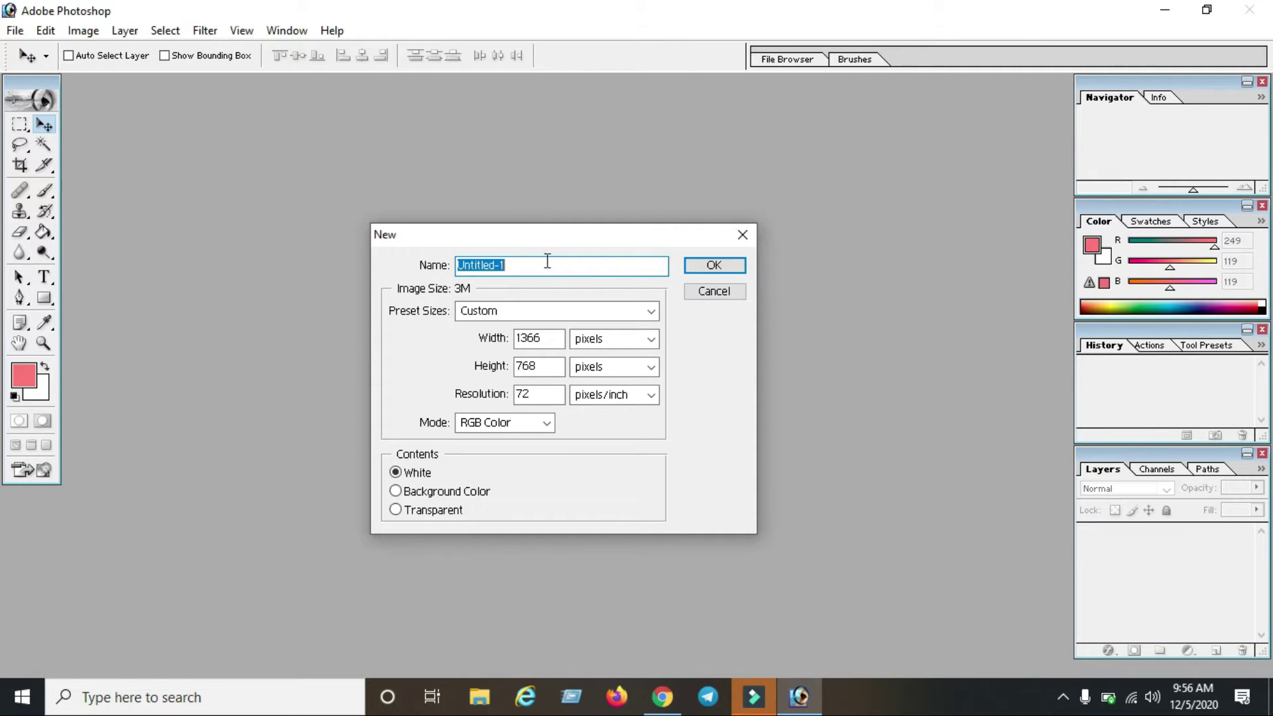
pyautogui.moveTo(540, 240); pyautogui.dragTo(562, 233)
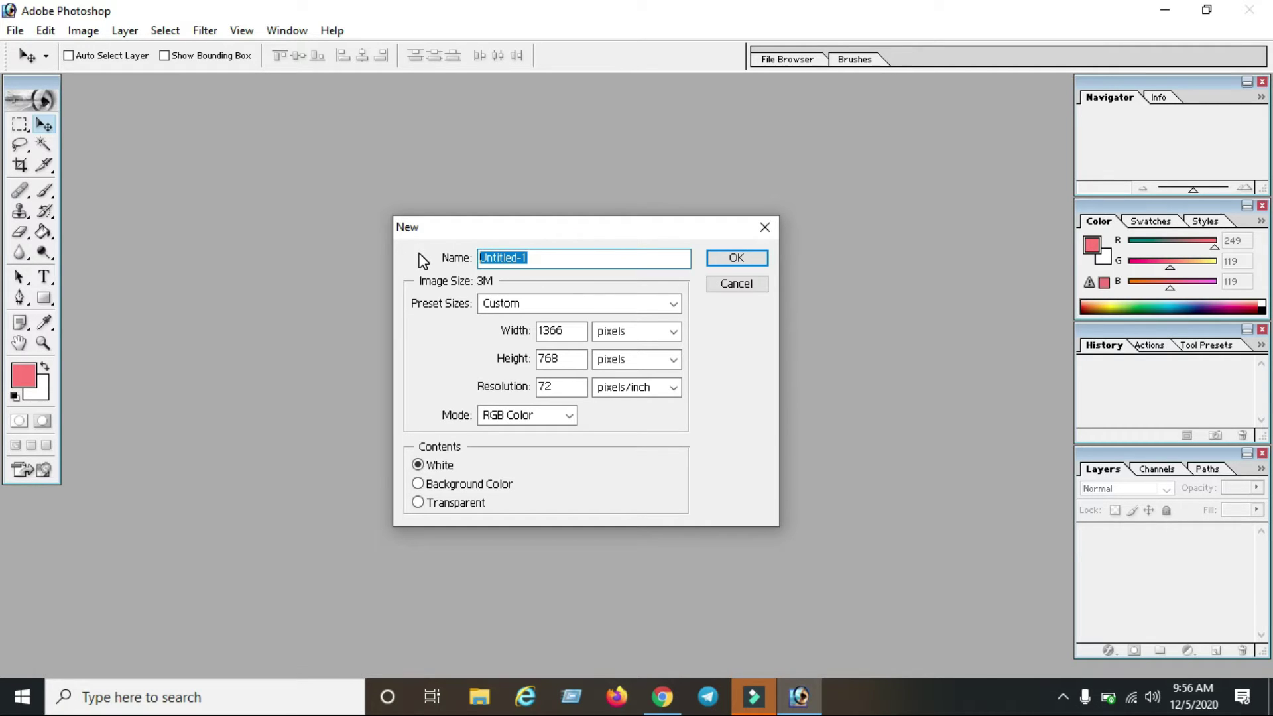
pyautogui.press('BackSpace')
pyautogui.write('Pn')
pyautogui.press('BackSpace')
pyautogui.press('BackSpace')
pyautogui.write('Al')
pyautogui.press('BackSpace')
pyautogui.press('BackSpace')
pyautogui.write('New Documents')
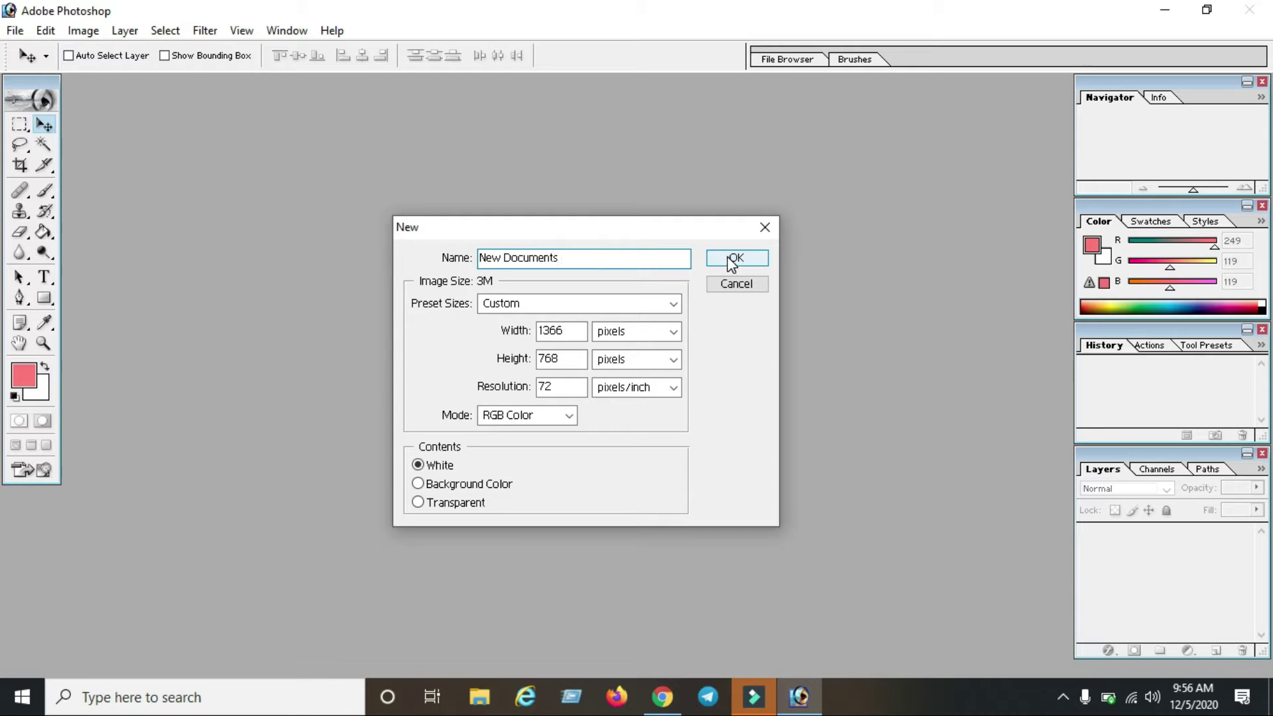
# Step: Apply the A4 preset size with RGB Color mode and create the document
pyautogui.click(614, 309)
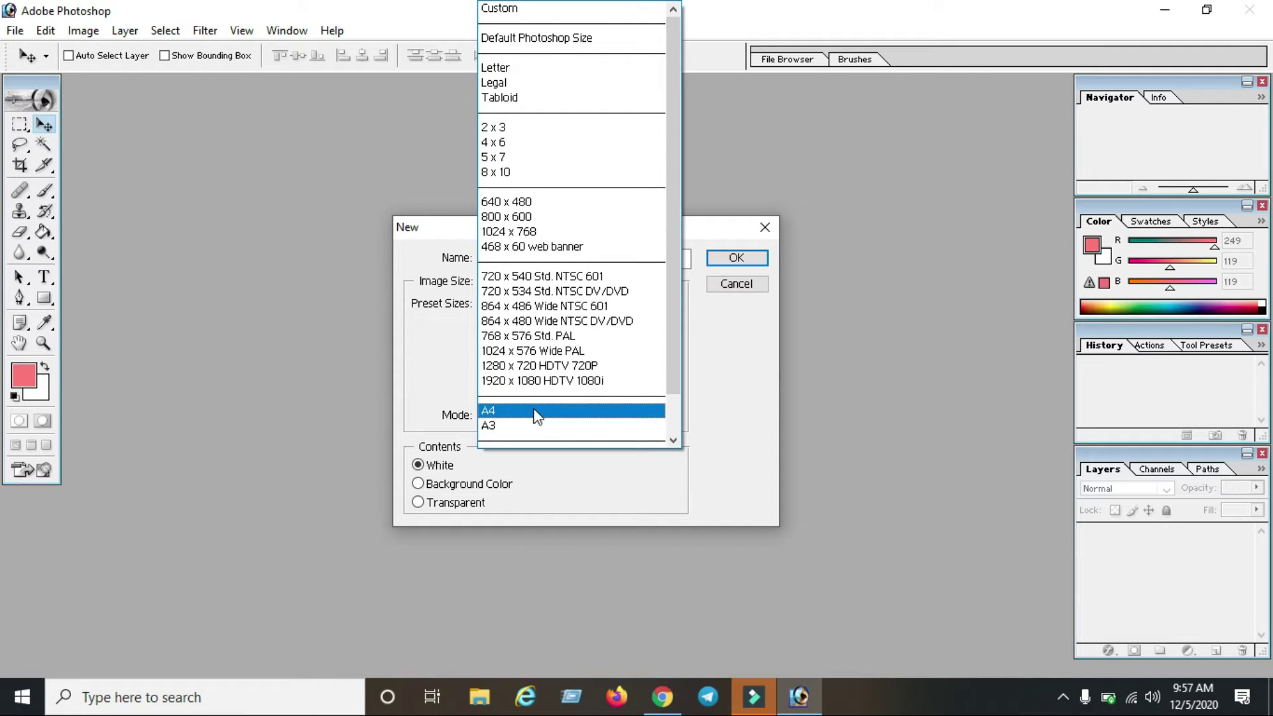
pyautogui.click(602, 415)
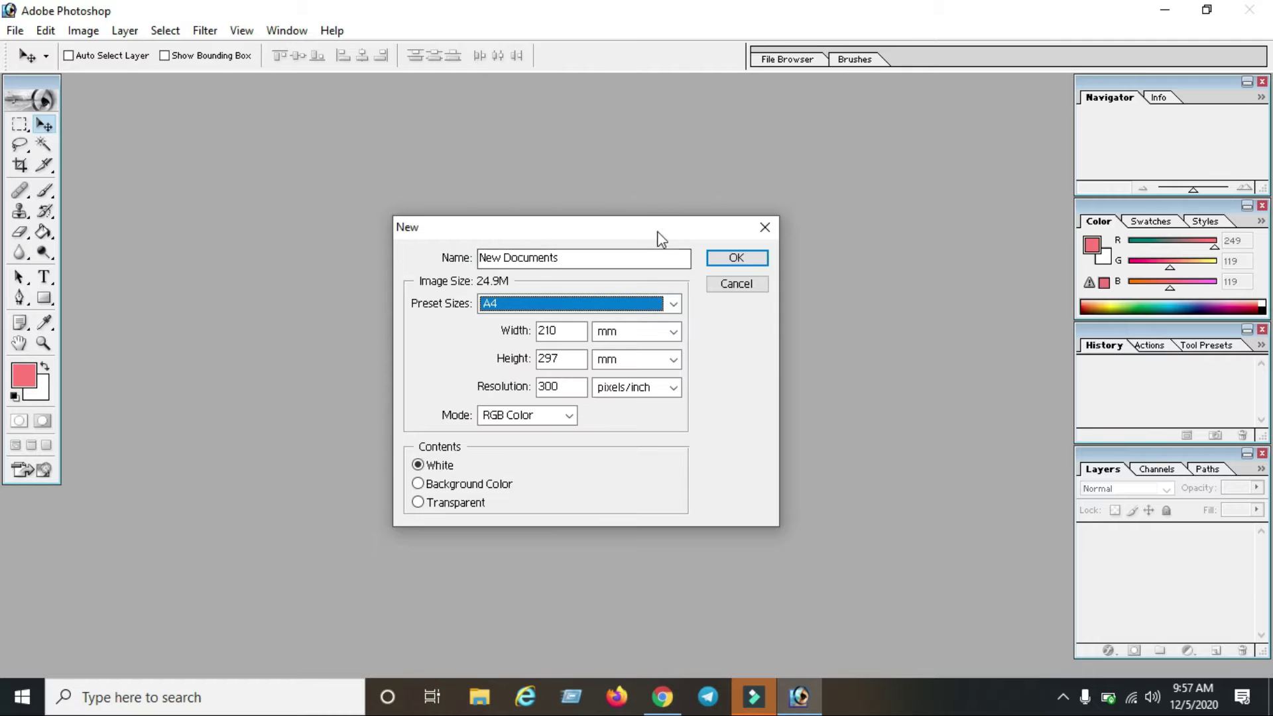
pyautogui.moveTo(660, 232); pyautogui.dragTo(566, 210)
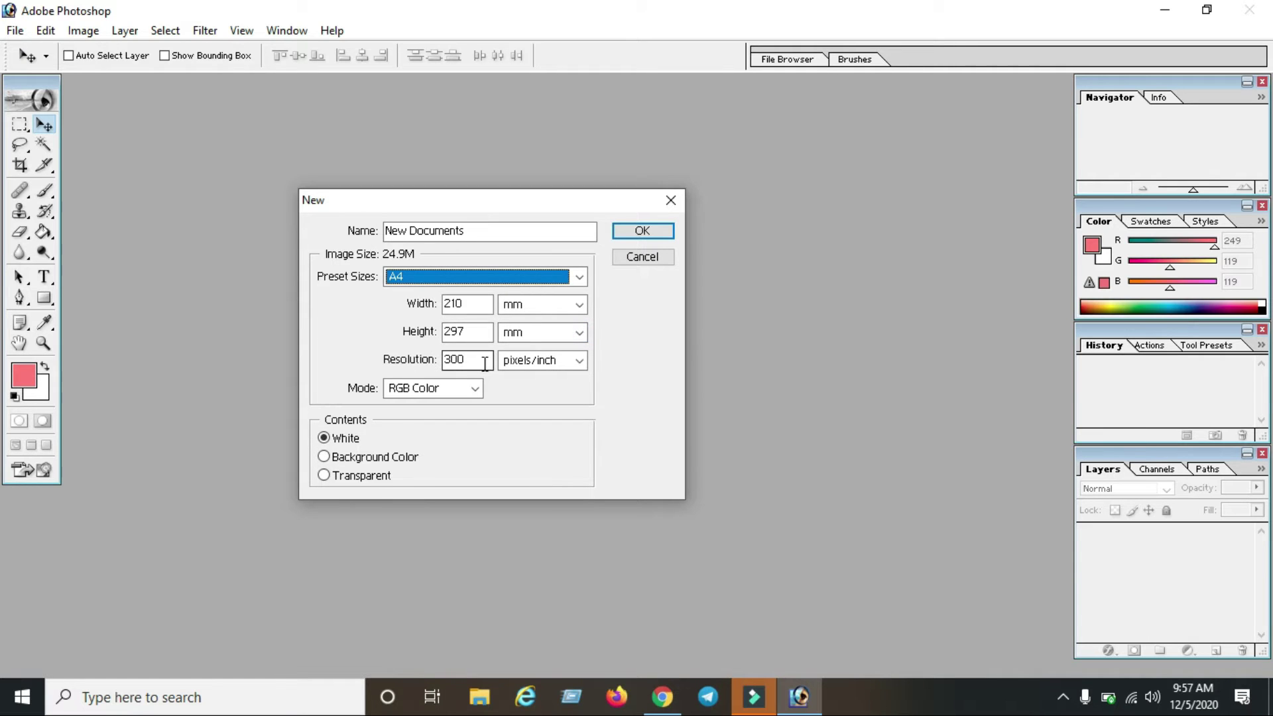
pyautogui.moveTo(481, 362); pyautogui.dragTo(376, 359)
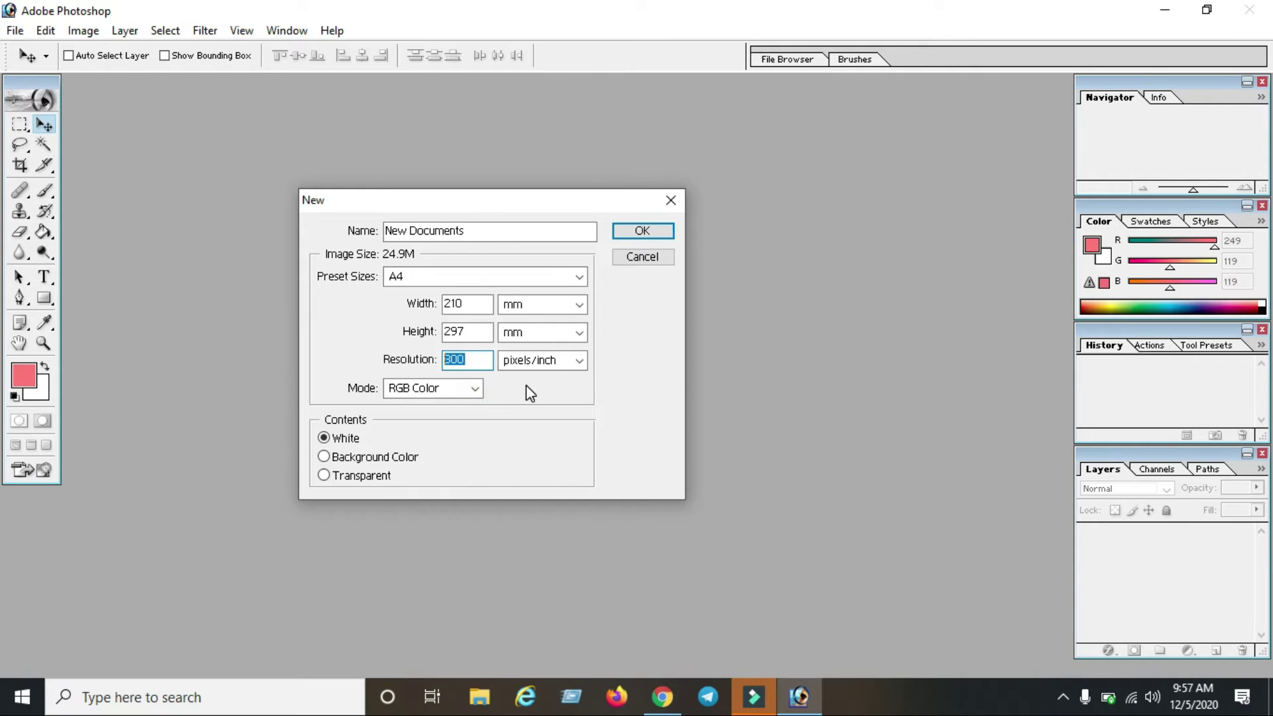
pyautogui.click(477, 390)
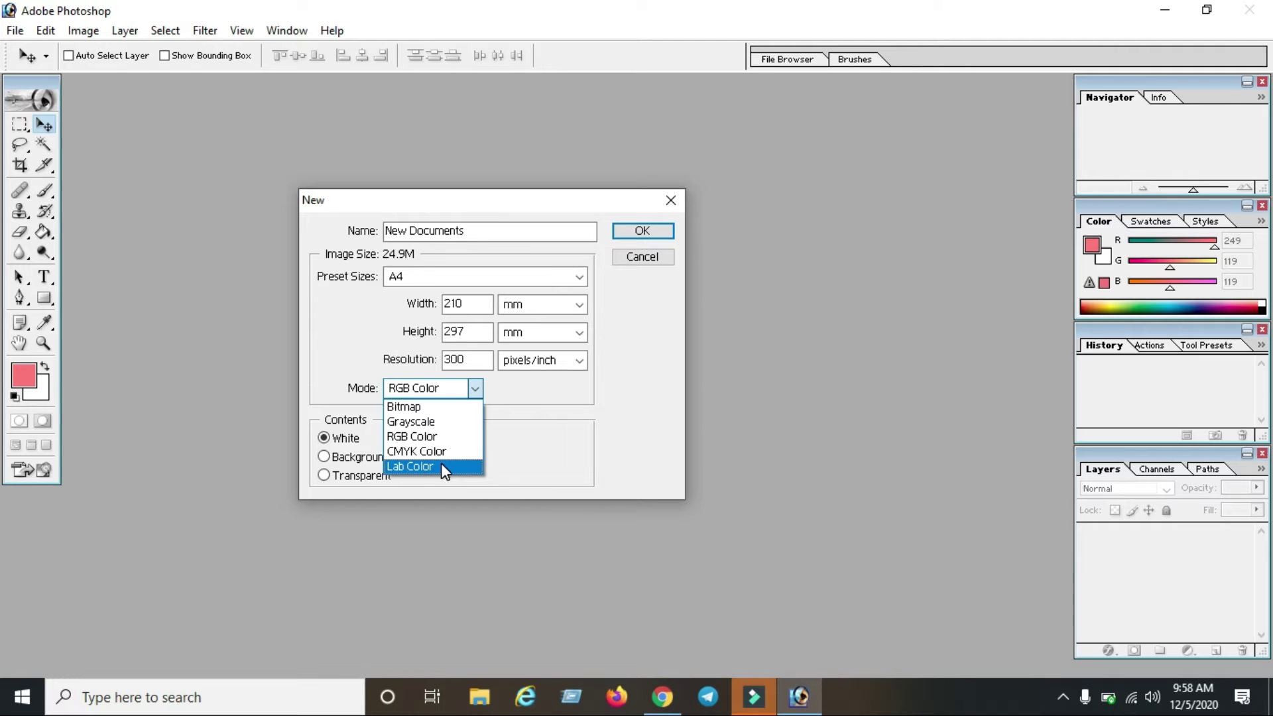
pyautogui.click(440, 435)
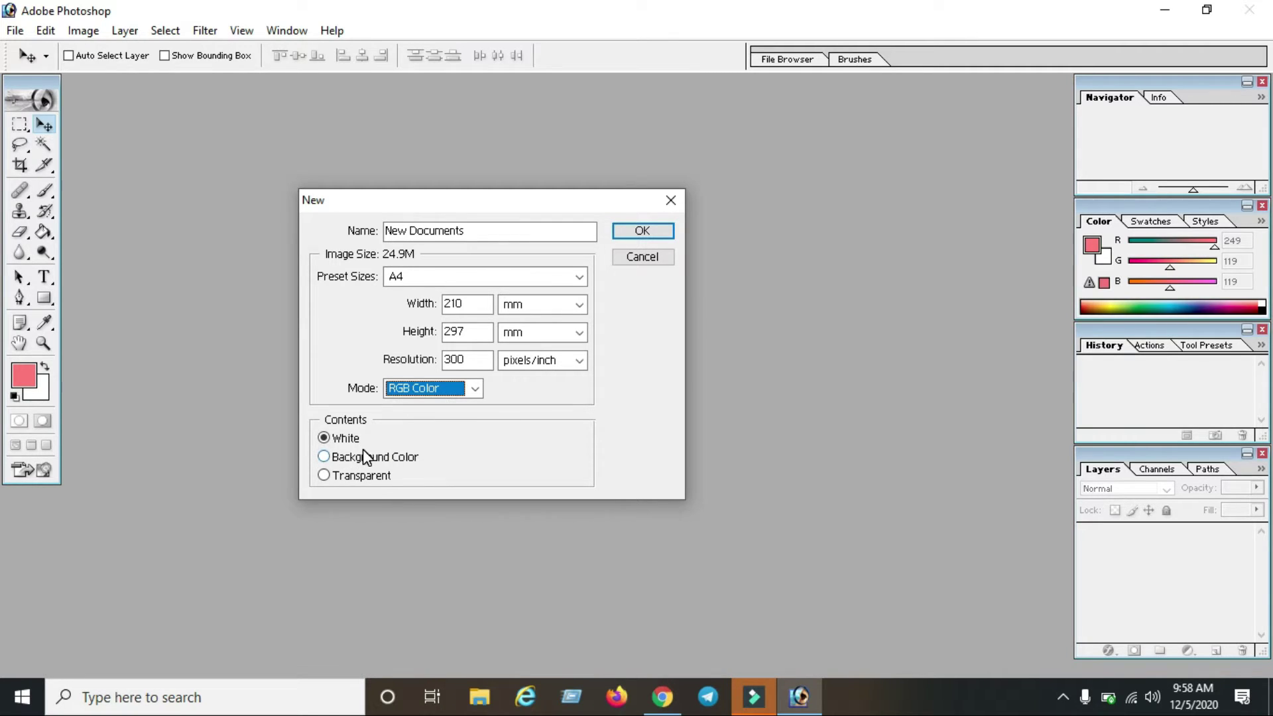
pyautogui.moveTo(514, 200); pyautogui.dragTo(623, 212)
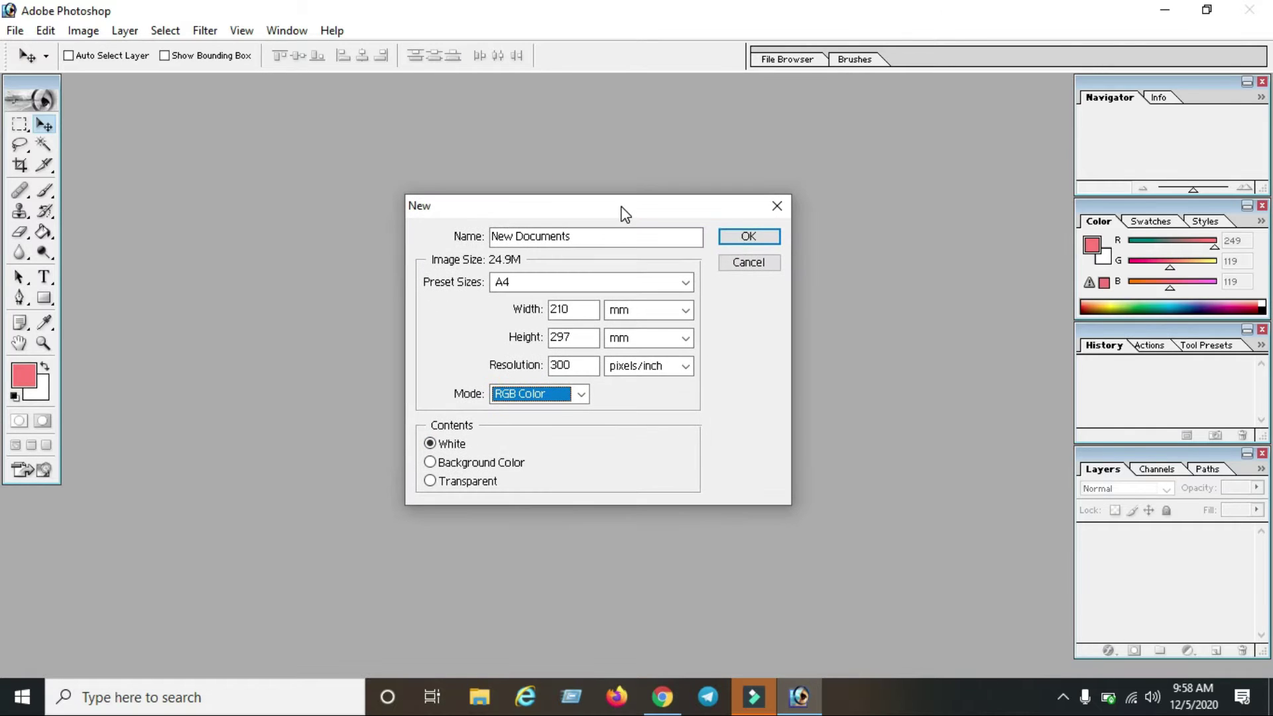
pyautogui.click(749, 238)
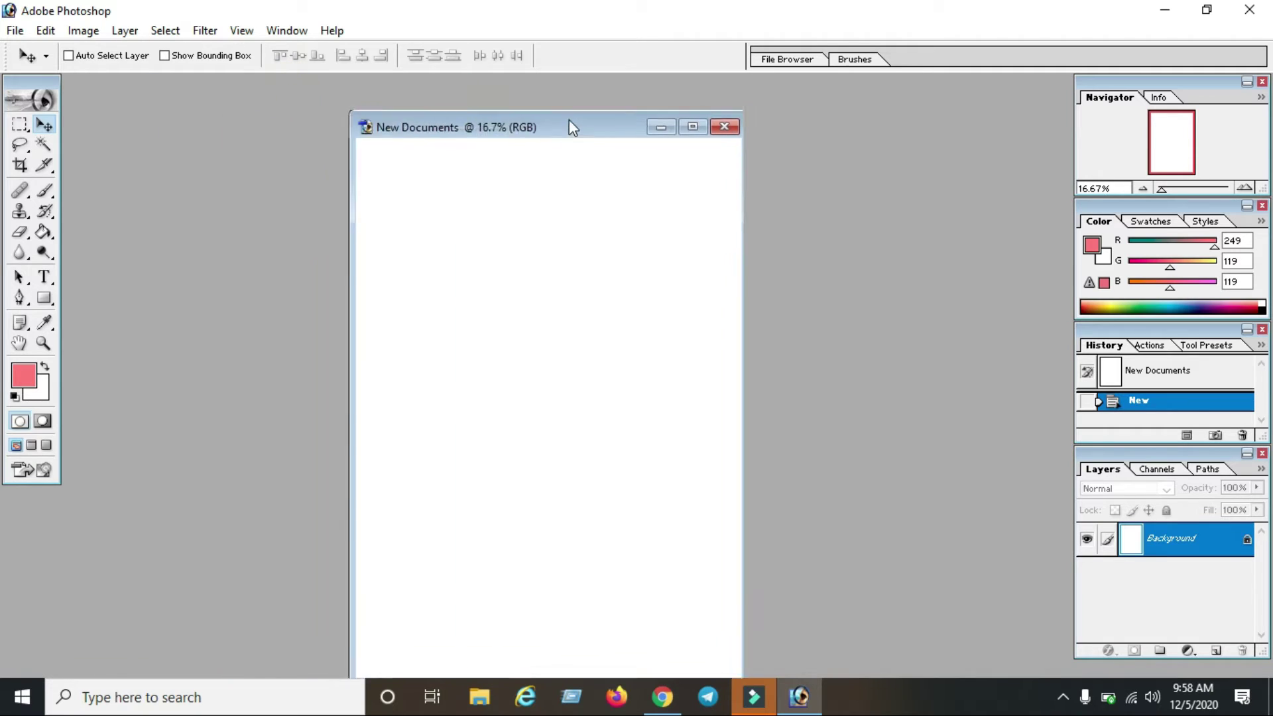
# Step: Move the blank document's window to the middle of the workspace
pyautogui.moveTo(588, 121); pyautogui.dragTo(567, 90)
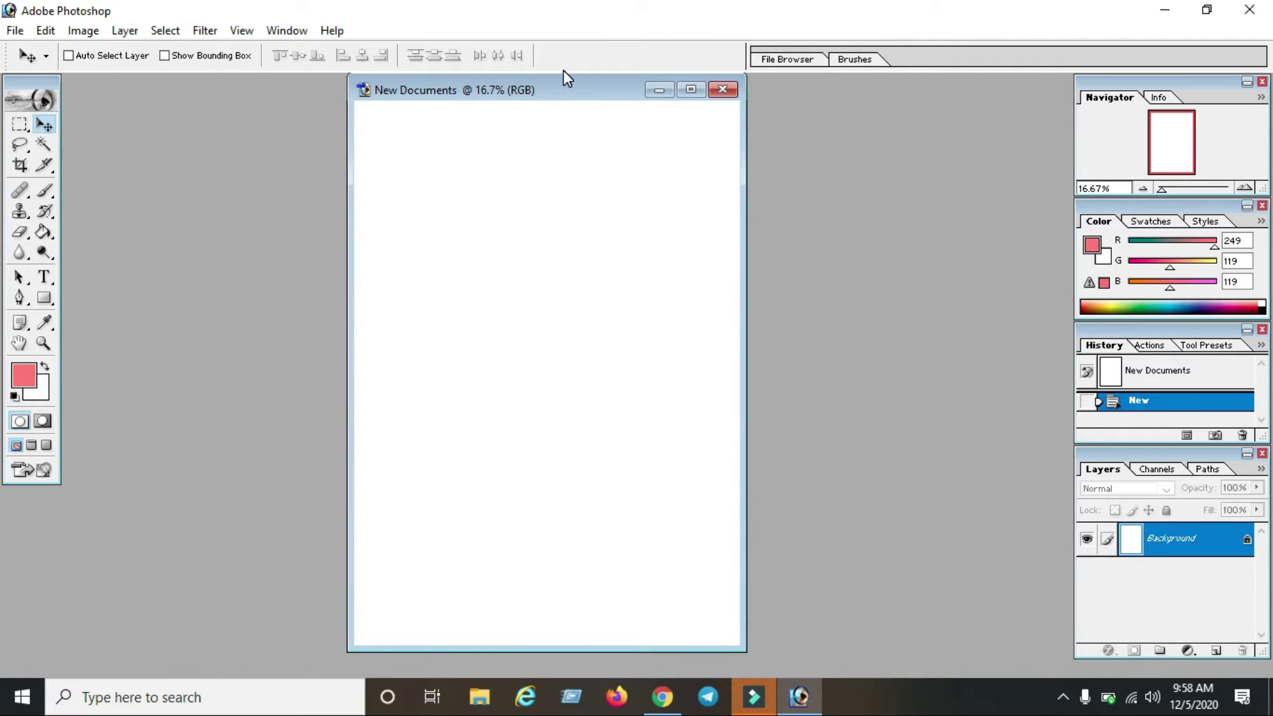
pyautogui.moveTo(565, 93); pyautogui.dragTo(571, 121)
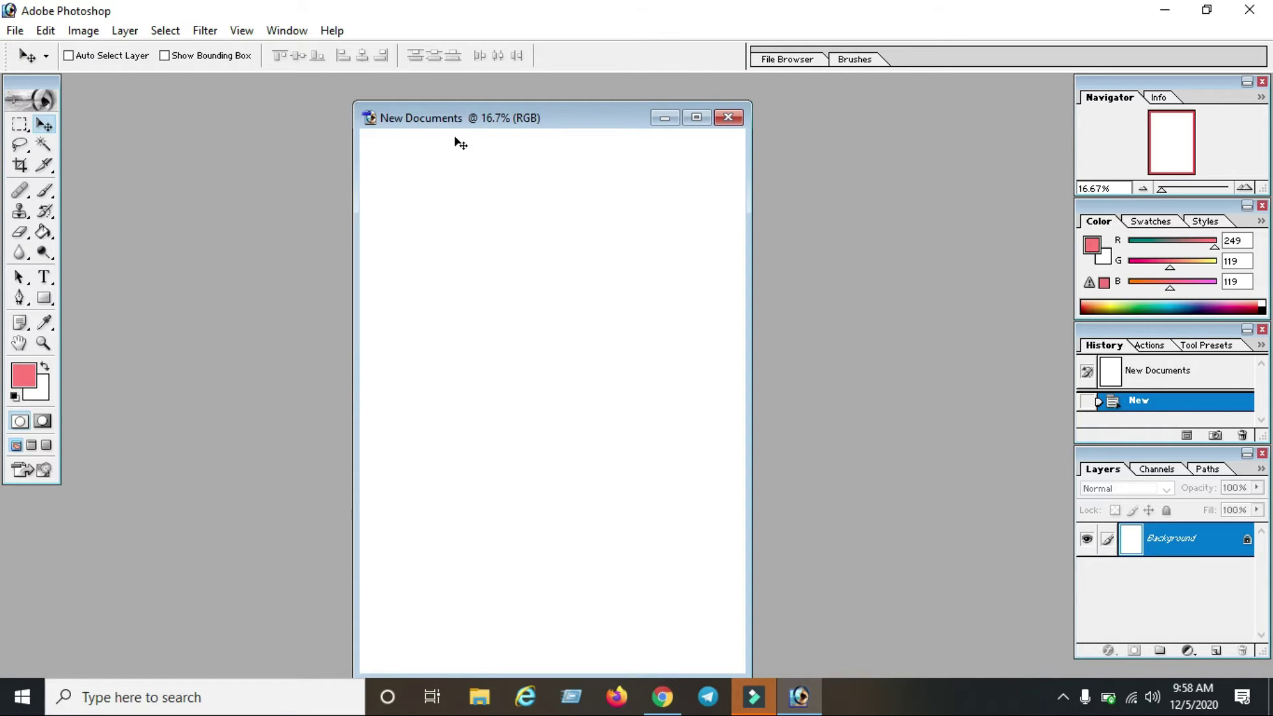
pyautogui.moveTo(455, 118); pyautogui.dragTo(545, 114)
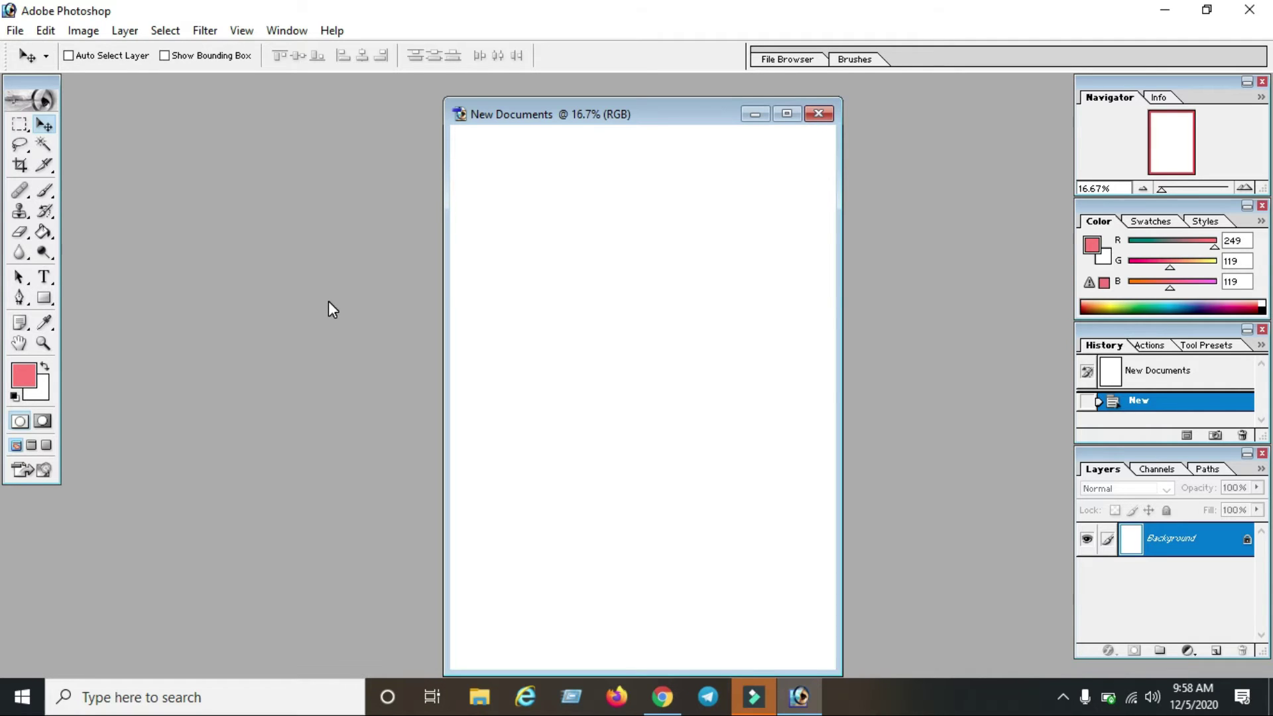
pyautogui.moveTo(620, 118); pyautogui.dragTo(605, 122)
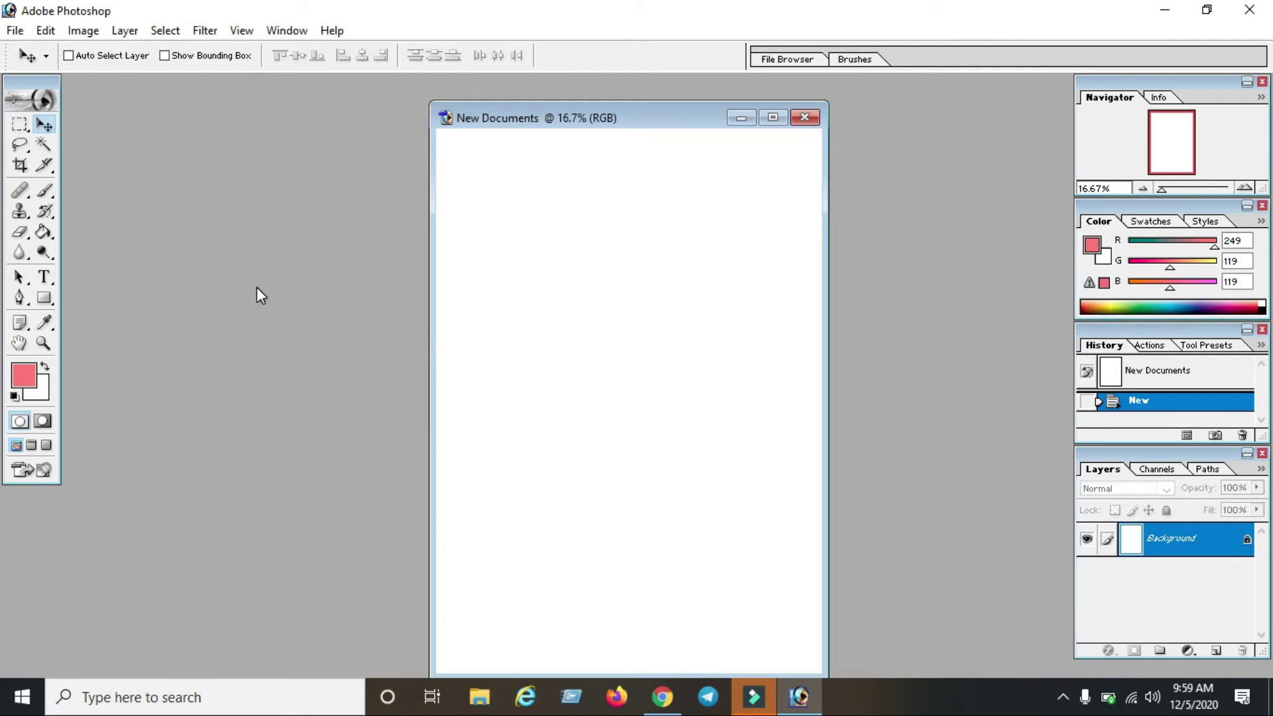
# Step: Open the image How to create Gamail Recovery from the Desktop
pyautogui.click(16, 31)
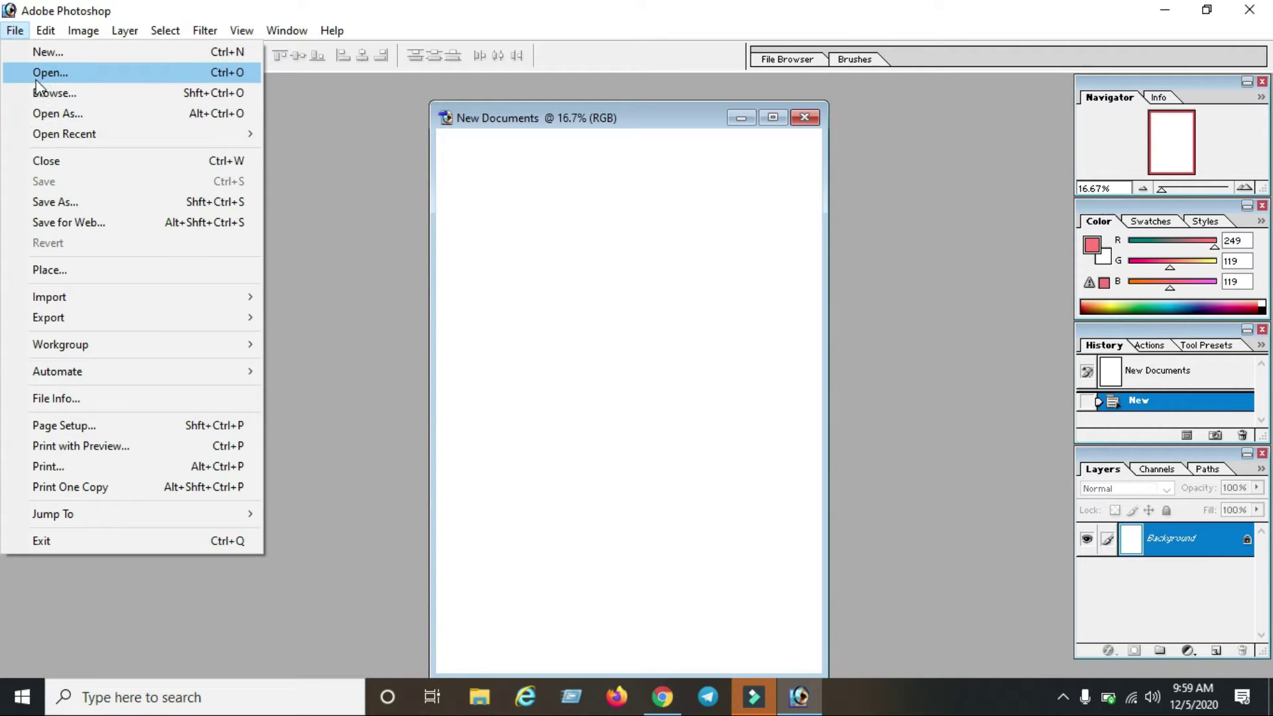
pyautogui.click(240, 81)
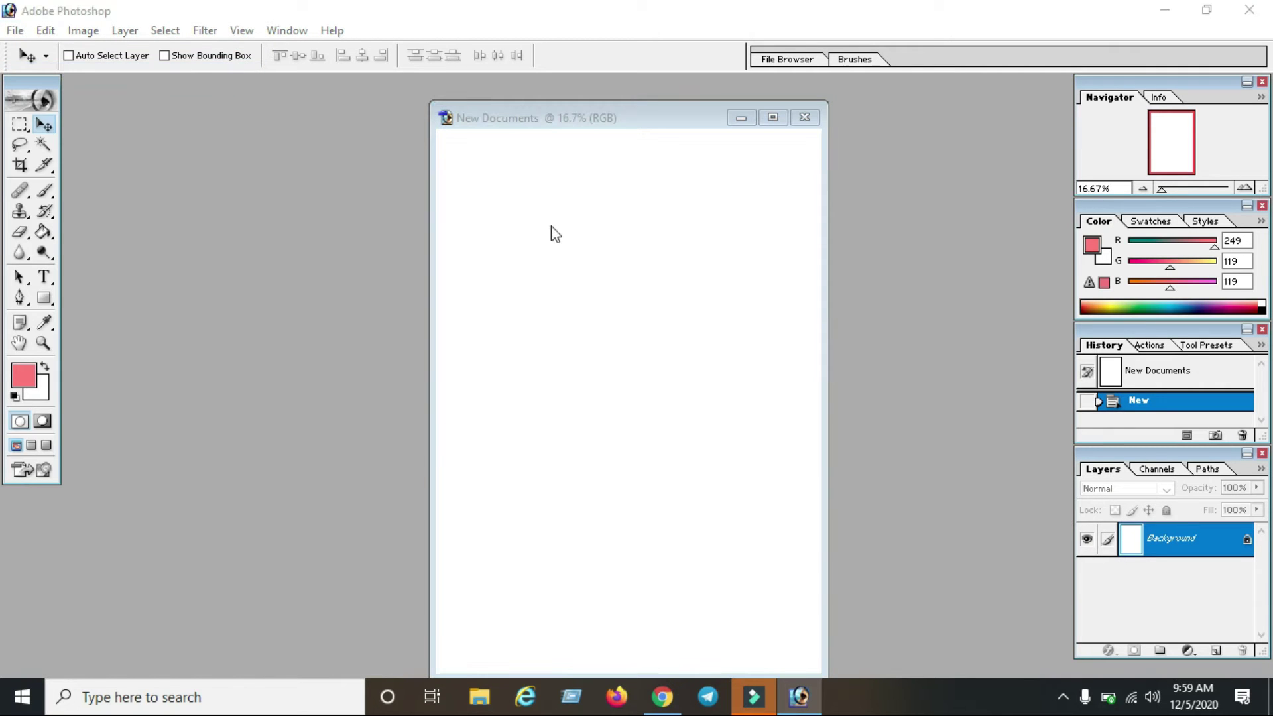
pyautogui.moveTo(563, 84); pyautogui.dragTo(431, 93)
pyautogui.moveTo(717, 249); pyautogui.dragTo(738, 387)
pyautogui.moveTo(716, 338)
pyautogui.mouseDown()
pyautogui.moveTo(714, 213)
pyautogui.moveTo(723, 349)
pyautogui.mouseUp()
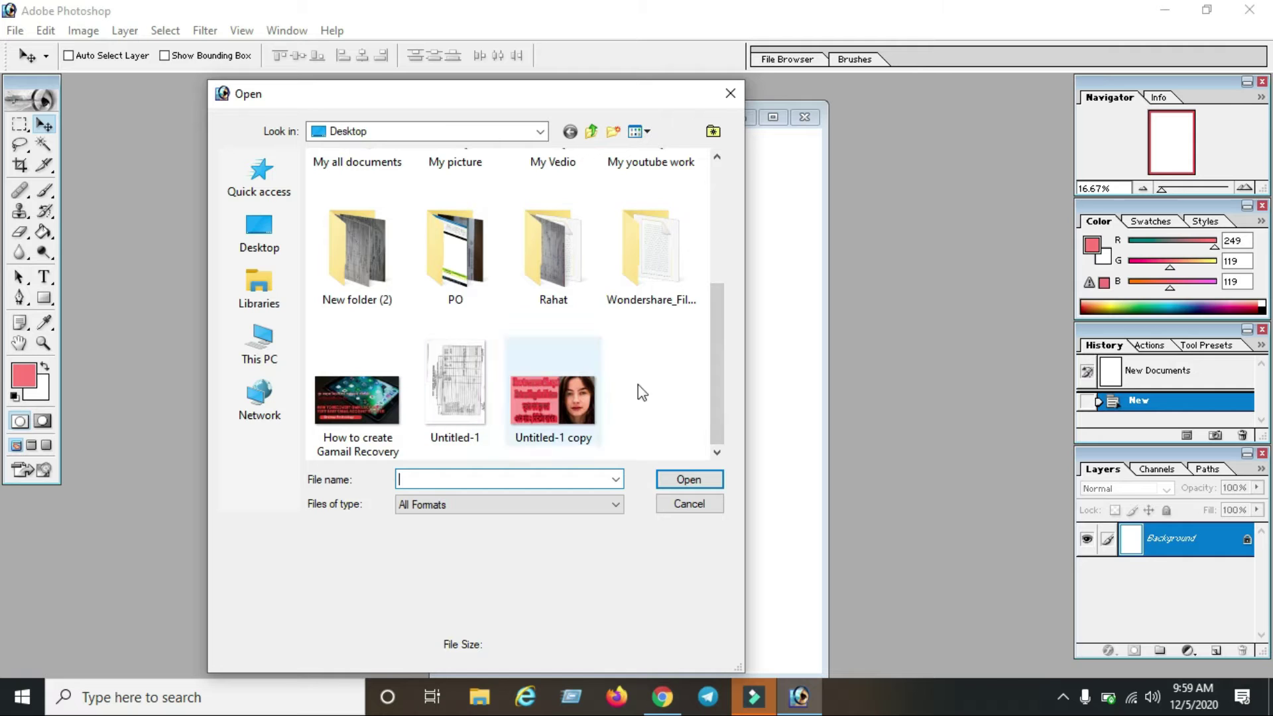
pyautogui.moveTo(717, 393); pyautogui.dragTo(729, 419)
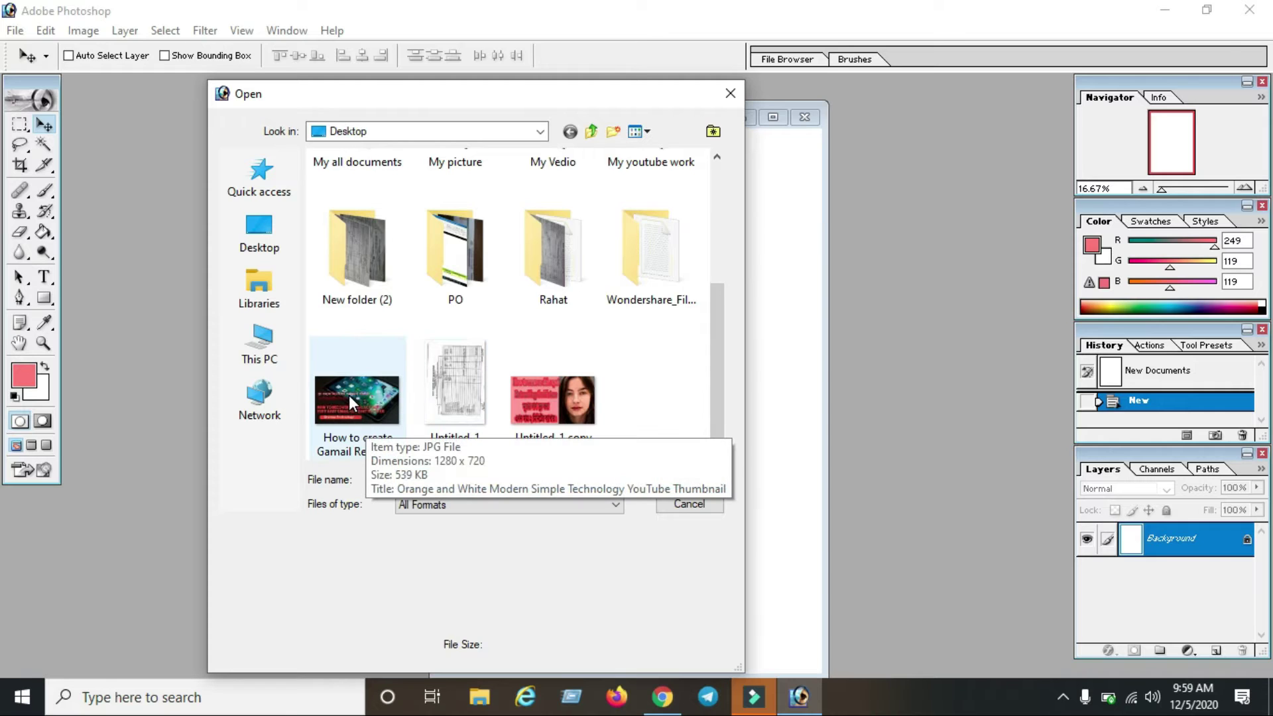
pyautogui.click(362, 419)
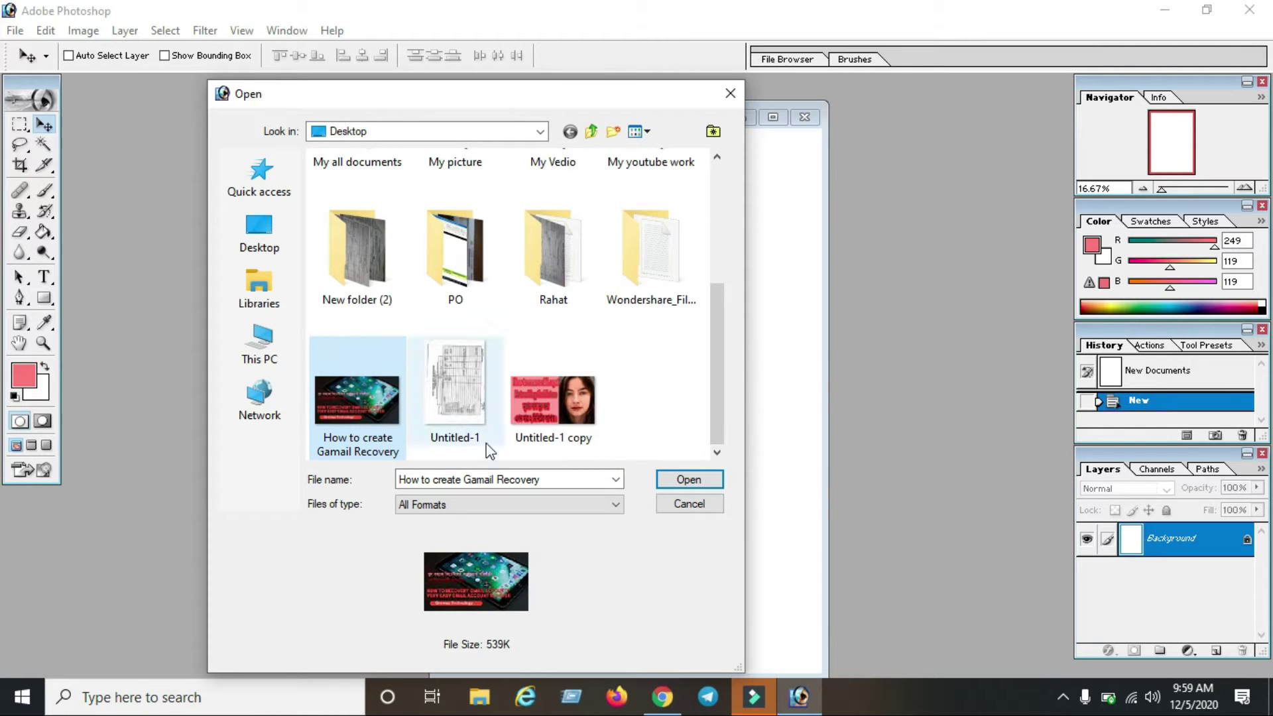
pyautogui.click(690, 480)
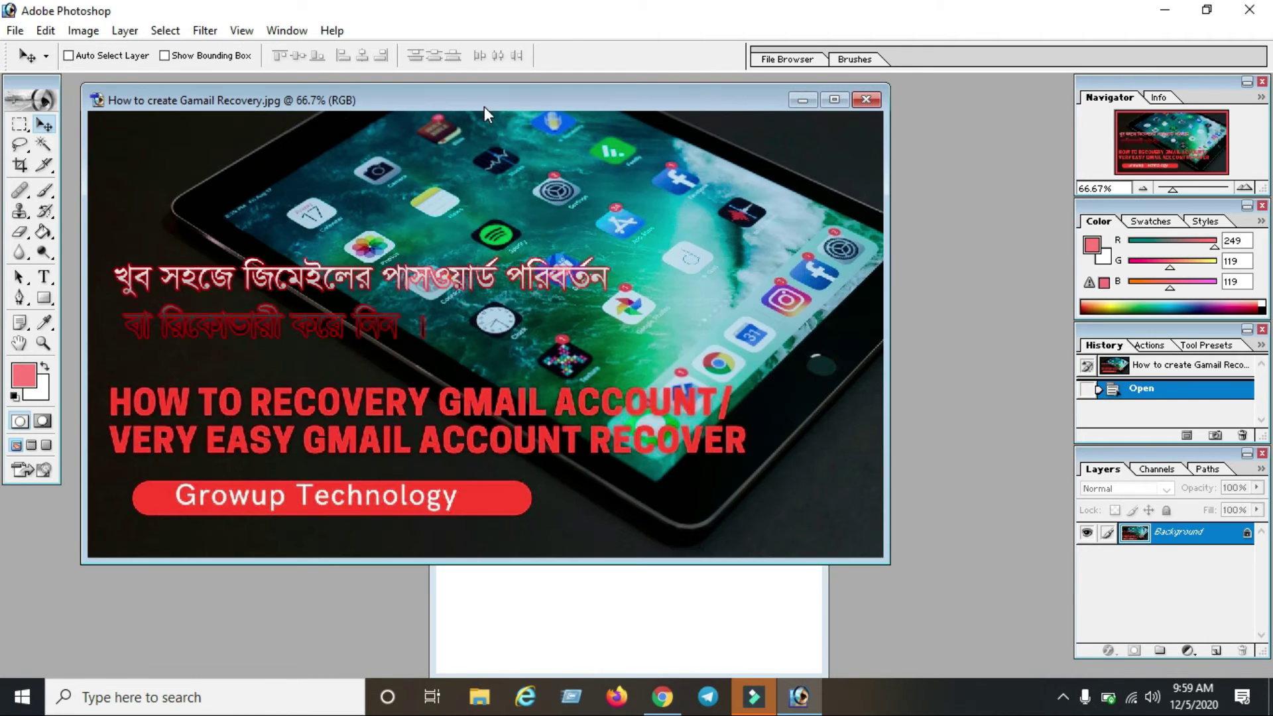
# Step: Move the image's window down to uncover part of the blank document and reduce the image's zoom to 50%
pyautogui.moveTo(484, 106); pyautogui.dragTo(515, 232)
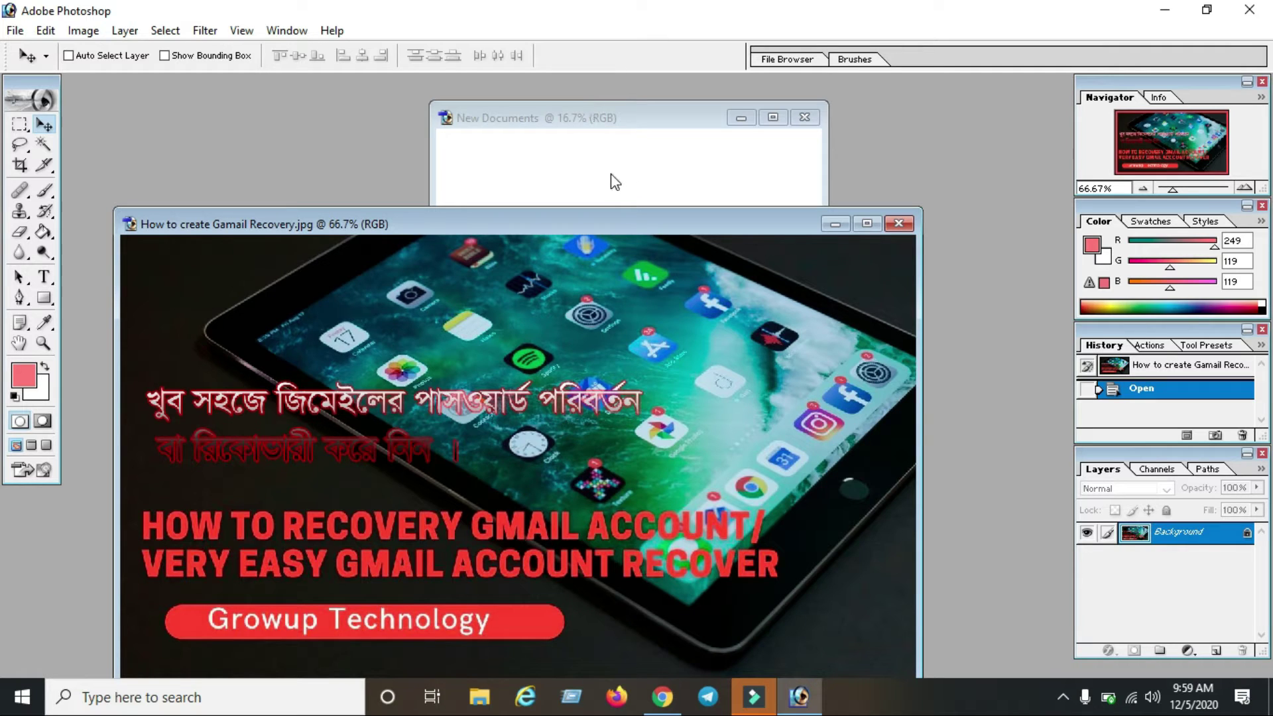
pyautogui.moveTo(619, 218); pyautogui.dragTo(626, 242)
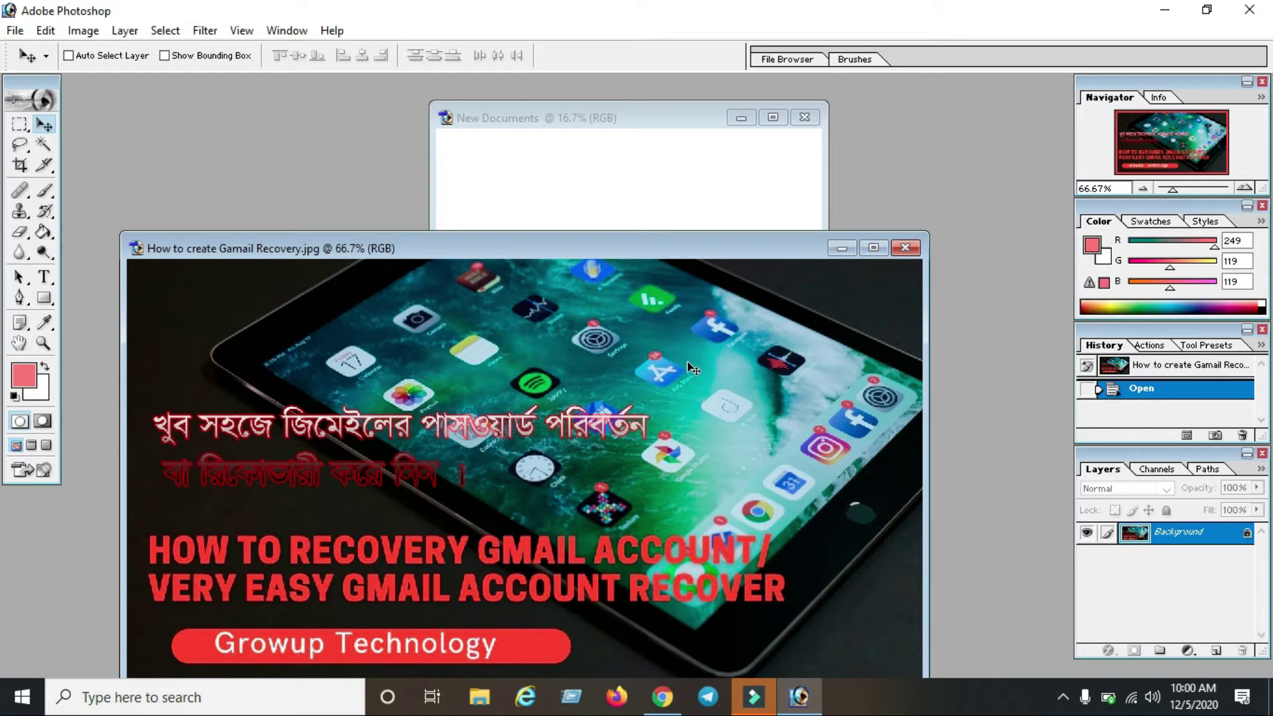
pyautogui.moveTo(610, 251); pyautogui.dragTo(619, 242)
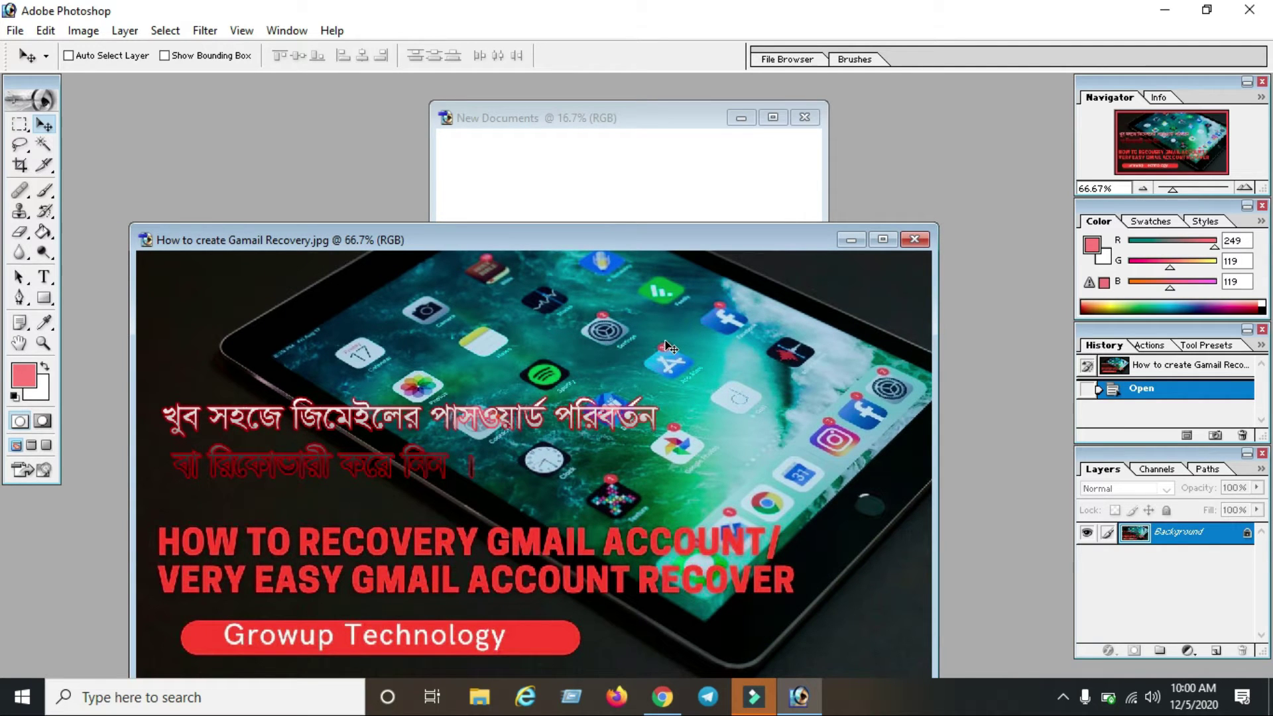
pyautogui.hotkey('ctrl', '-')
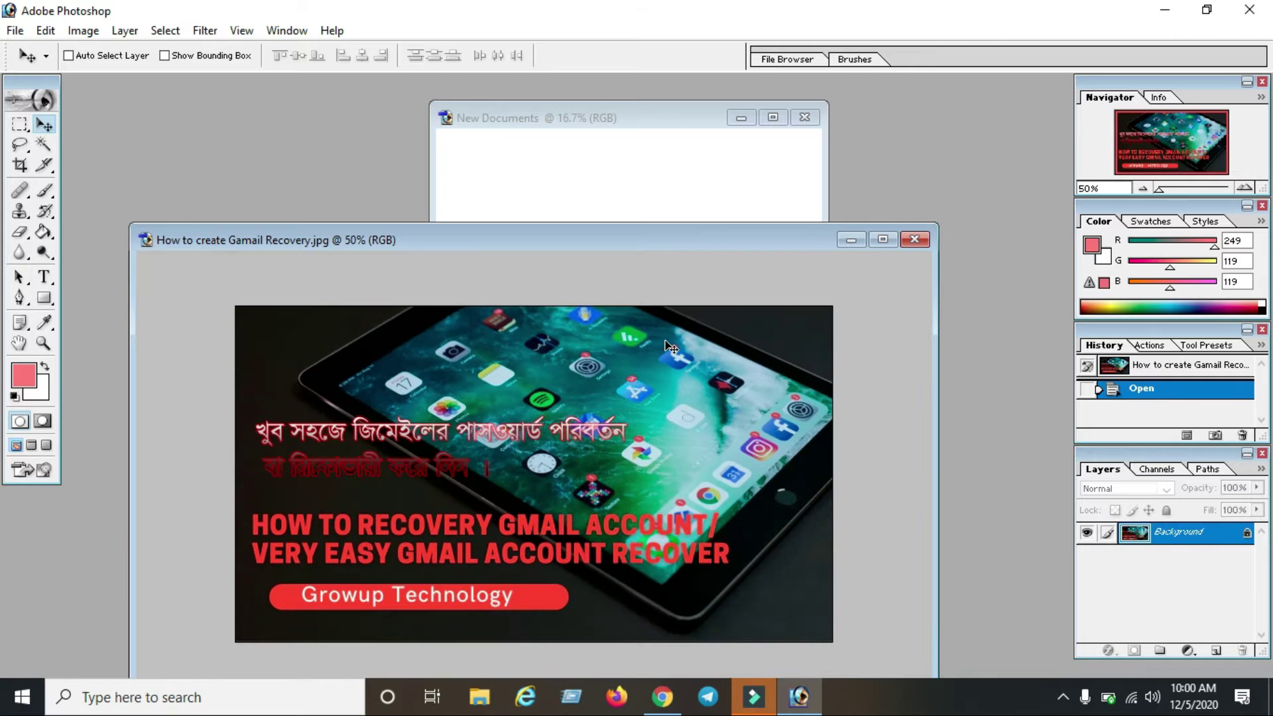
pyautogui.moveTo(587, 240); pyautogui.dragTo(576, 217)
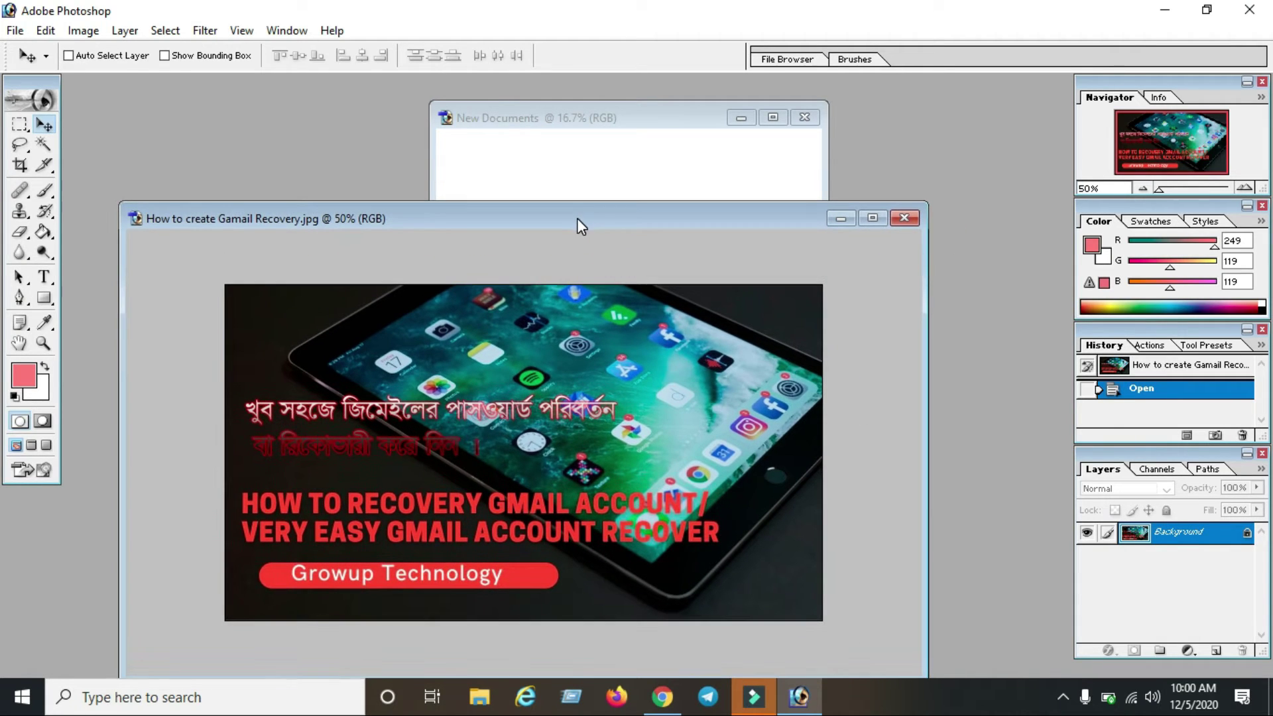
# Step: Set the Crop tool to a width of 4 cm, a height of 5 cm and a resolution of 300 pixels/inch
pyautogui.click(21, 170)
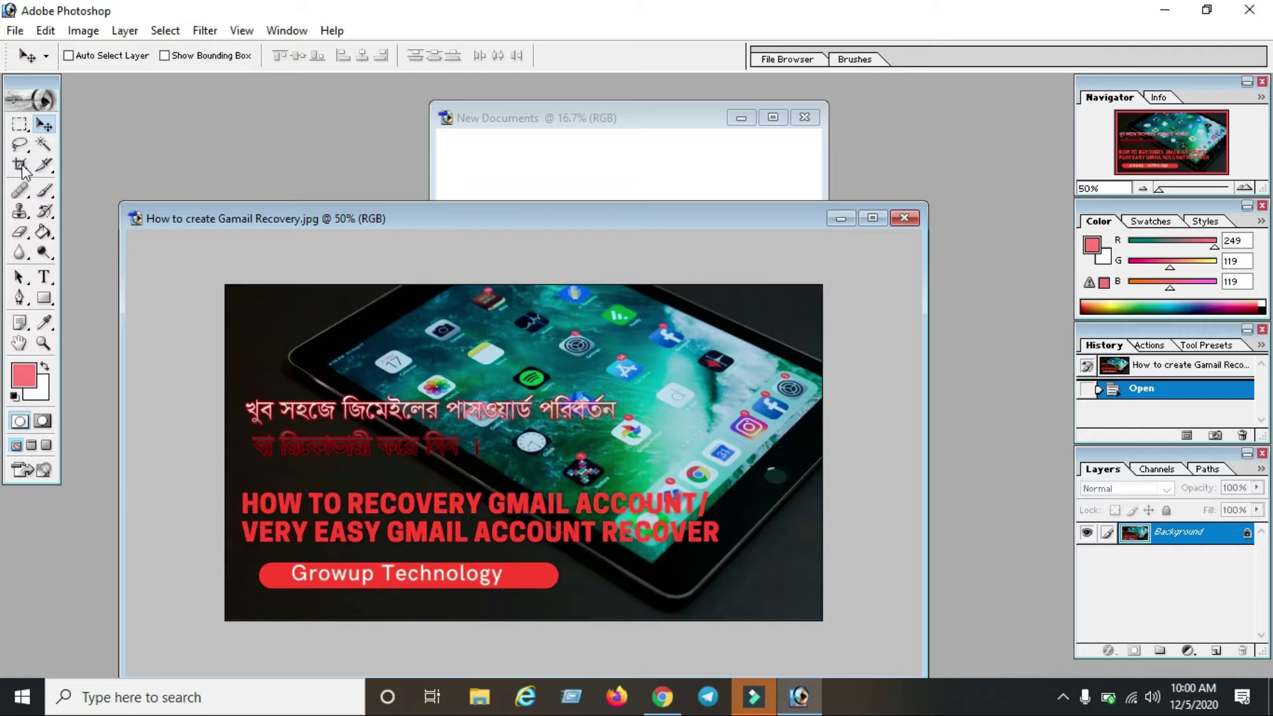
pyautogui.click(21, 165)
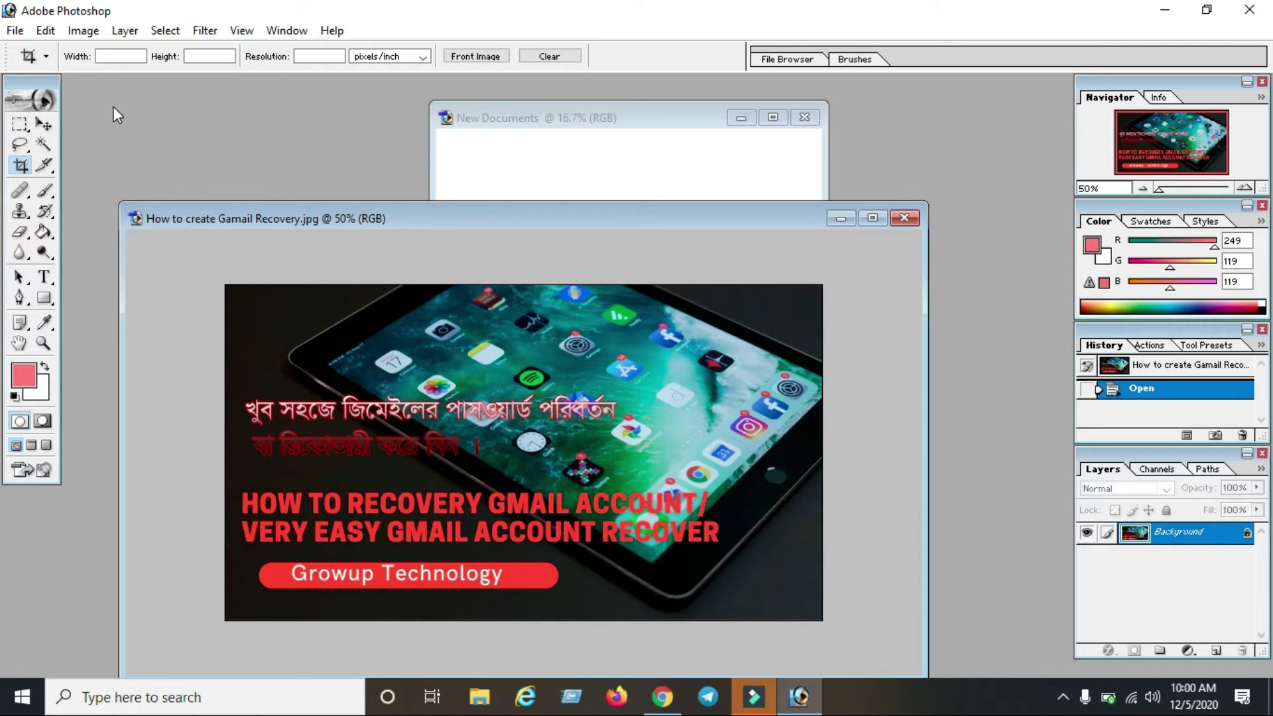
pyautogui.click(108, 57)
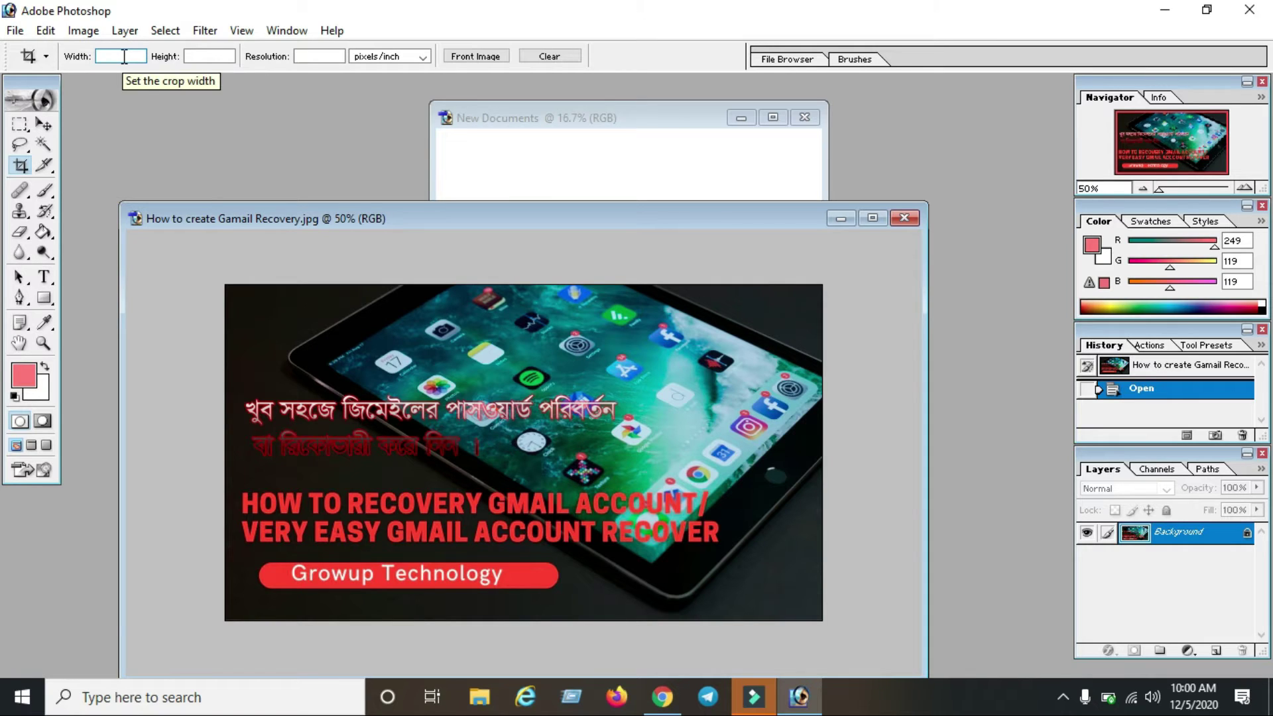
pyautogui.write('4cm')
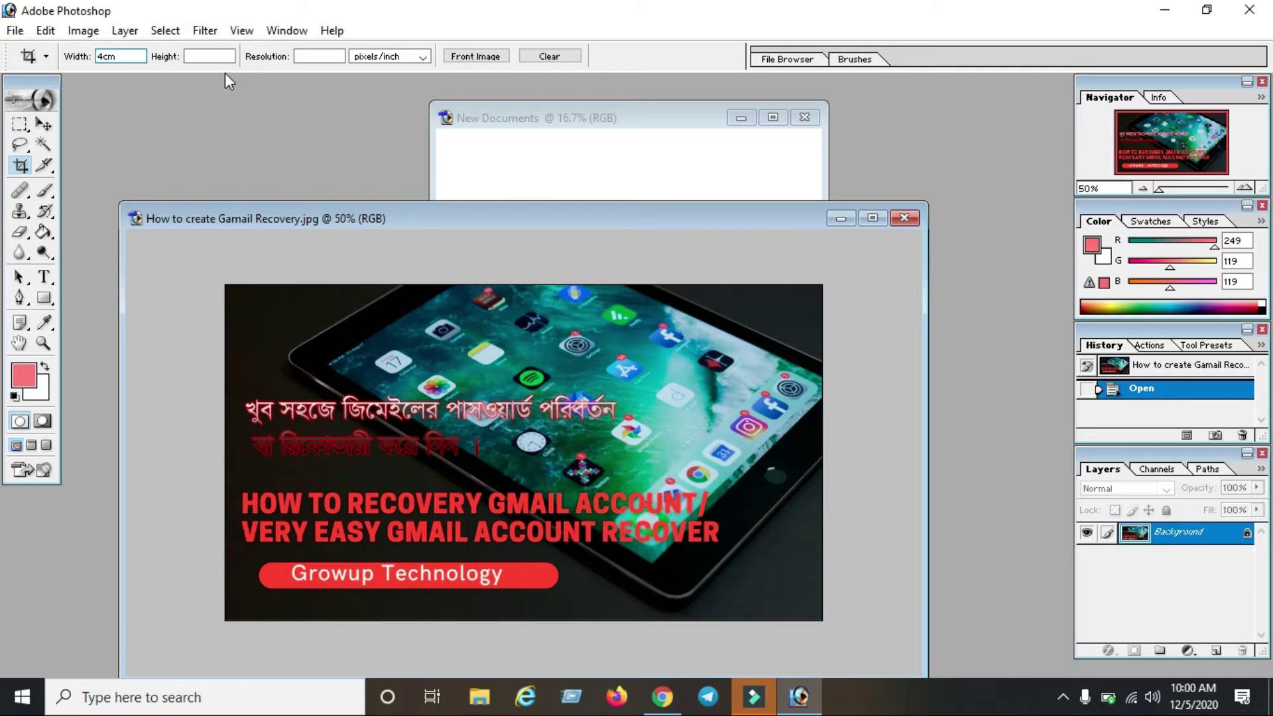
pyautogui.click(224, 55)
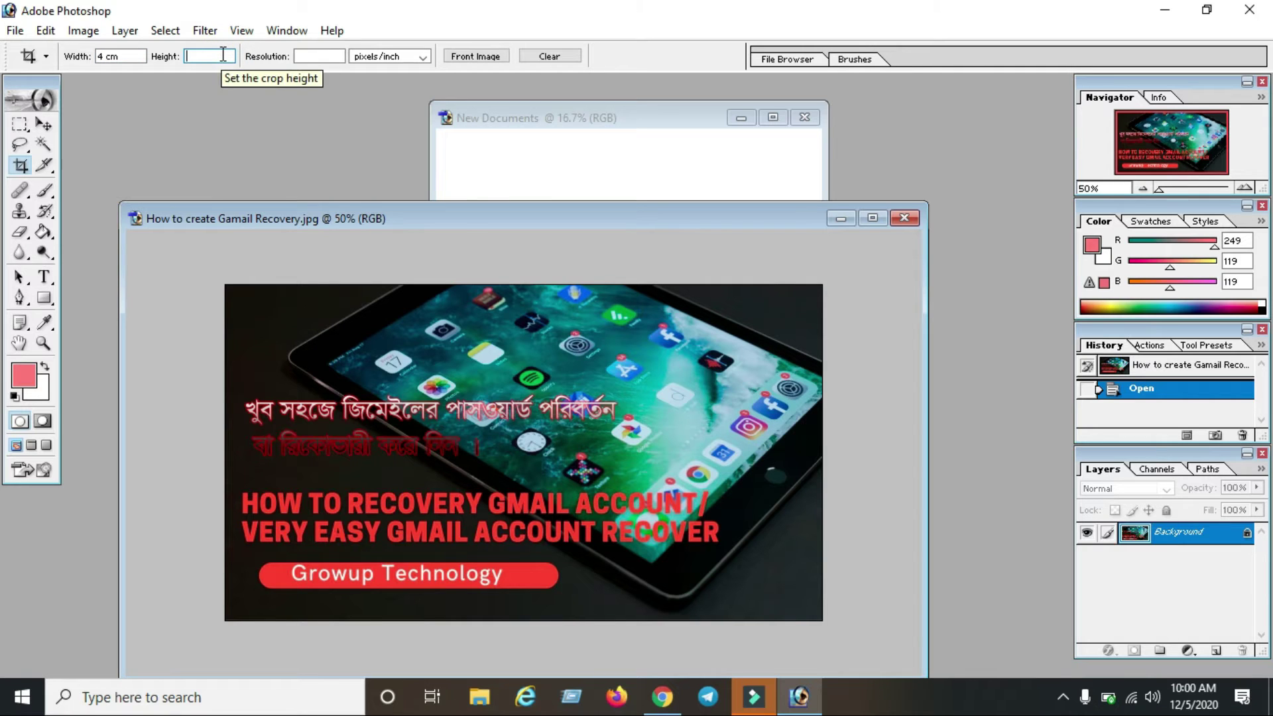
pyautogui.write('5 ')
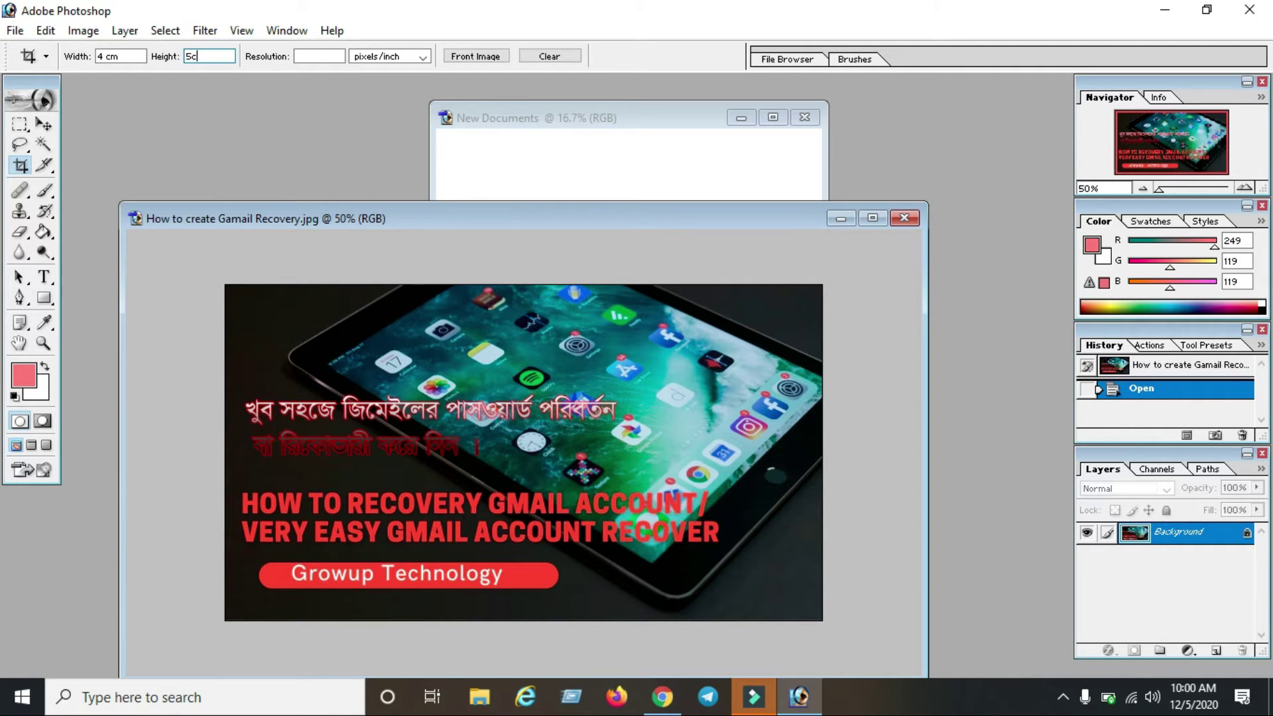
pyautogui.write('cm')
pyautogui.click(305, 56)
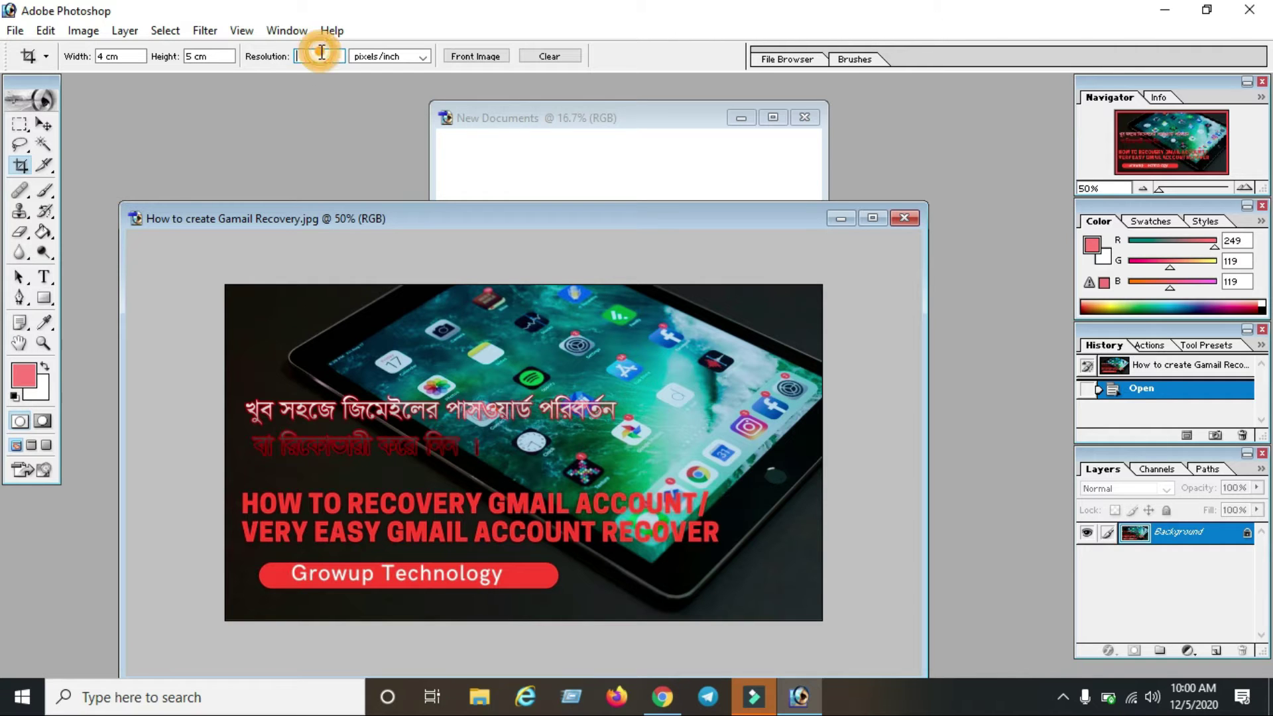
pyautogui.write('300')
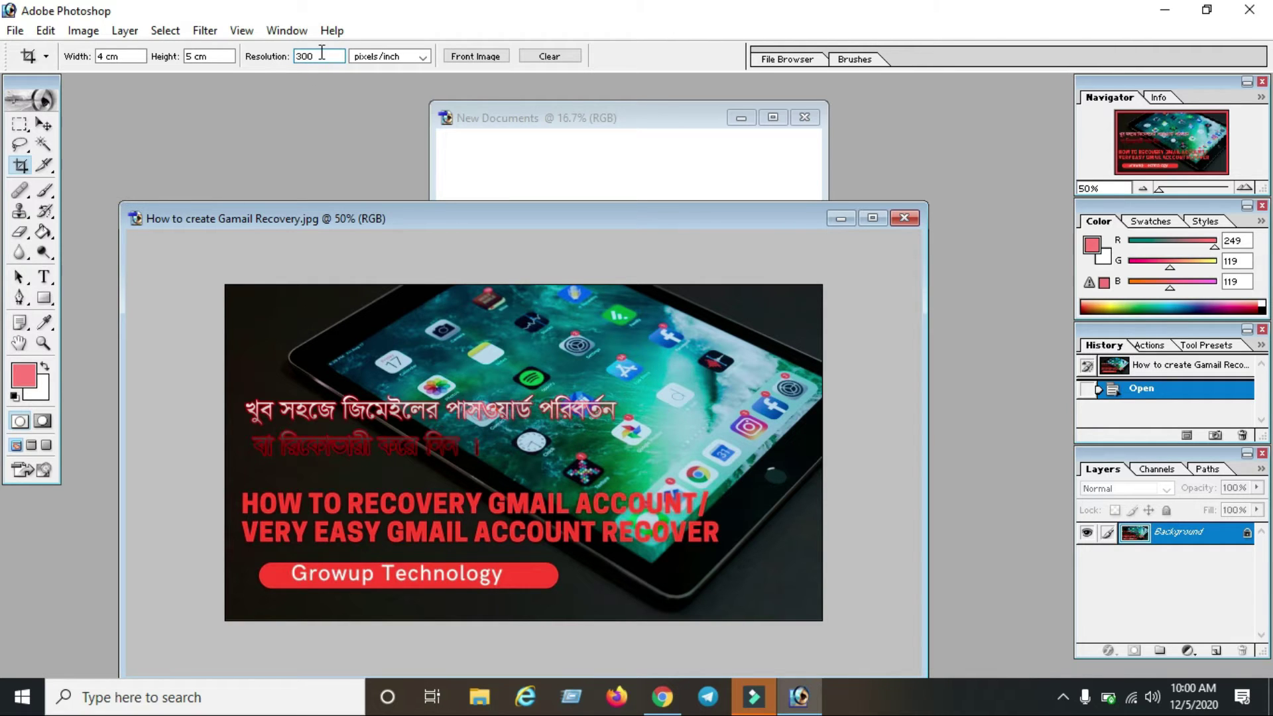
pyautogui.click(427, 56)
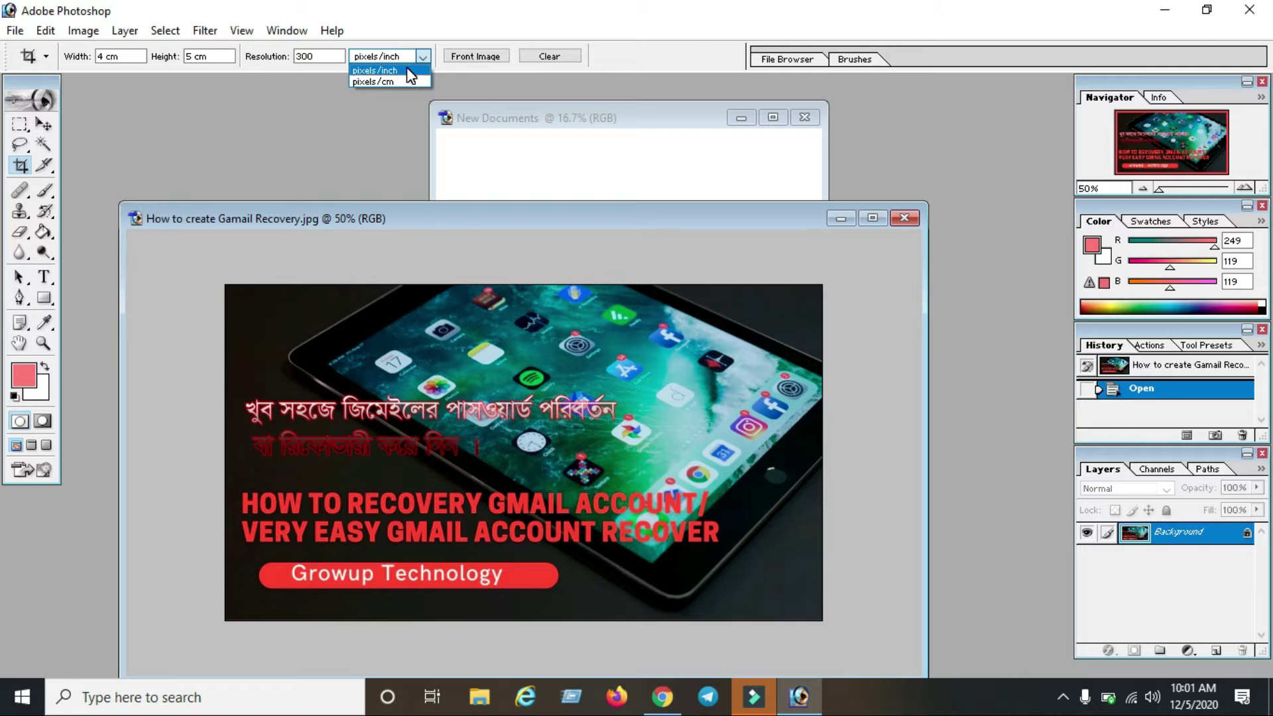
pyautogui.click(407, 70)
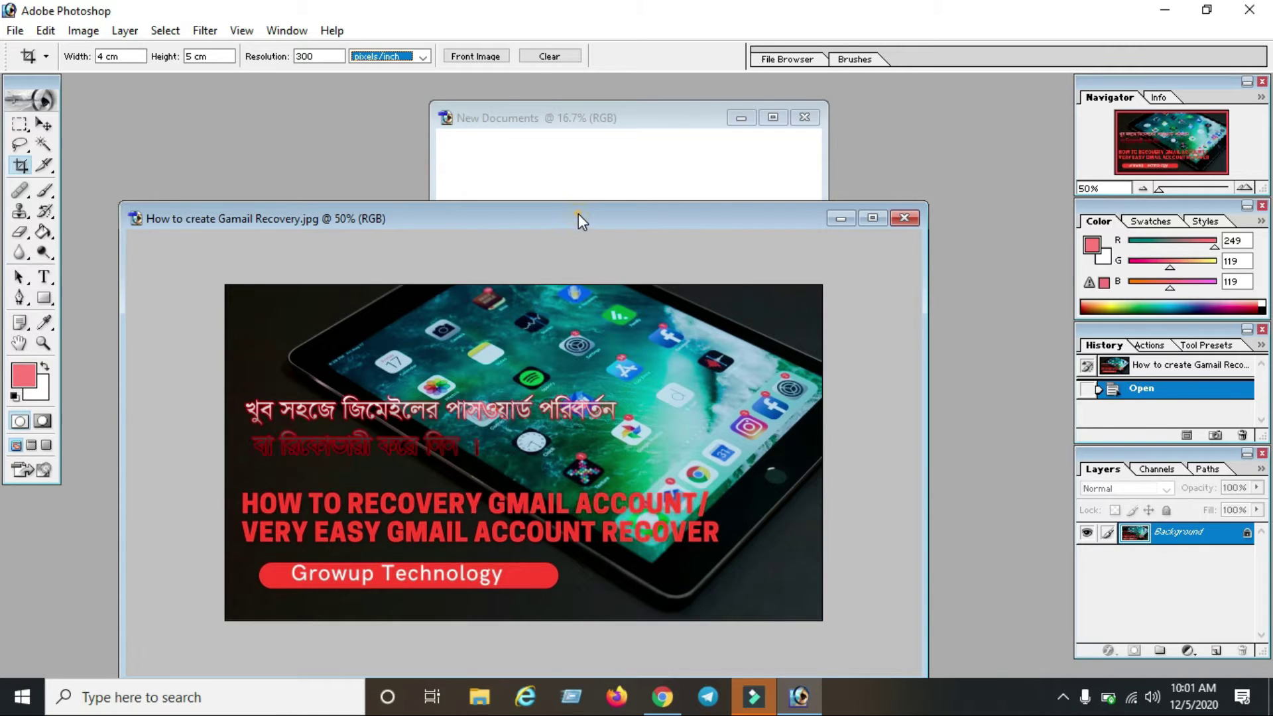
# Step: Crop the image to a fixed-proportion area starting at its upper-left corner and reaching down to the Growup Technology label
pyautogui.moveTo(581, 227); pyautogui.dragTo(589, 248)
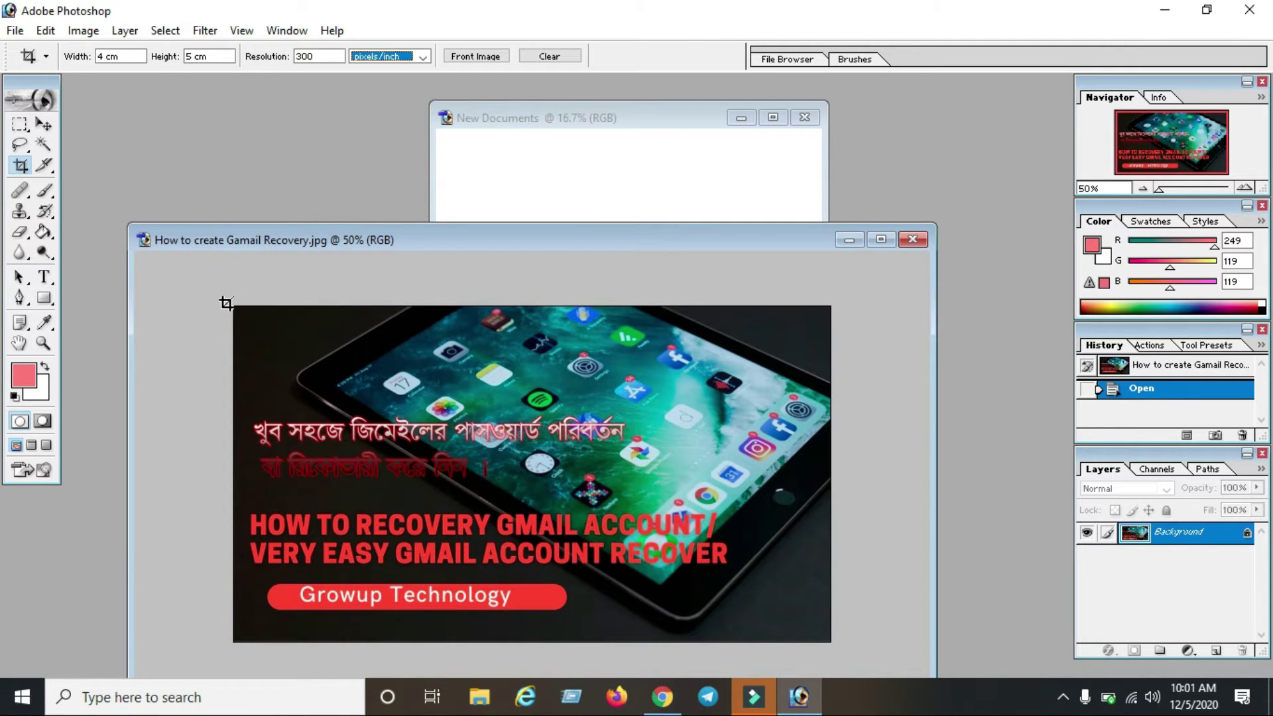
pyautogui.moveTo(234, 307); pyautogui.dragTo(610, 593)
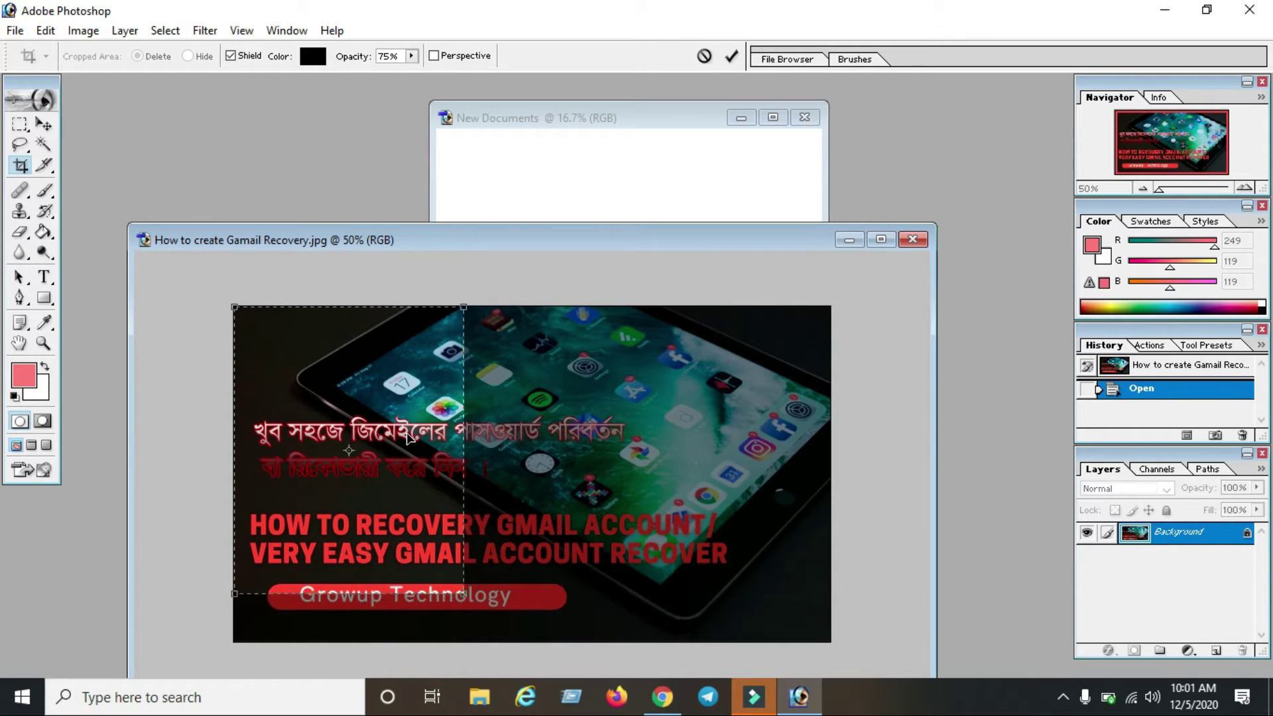
pyautogui.press('Return')
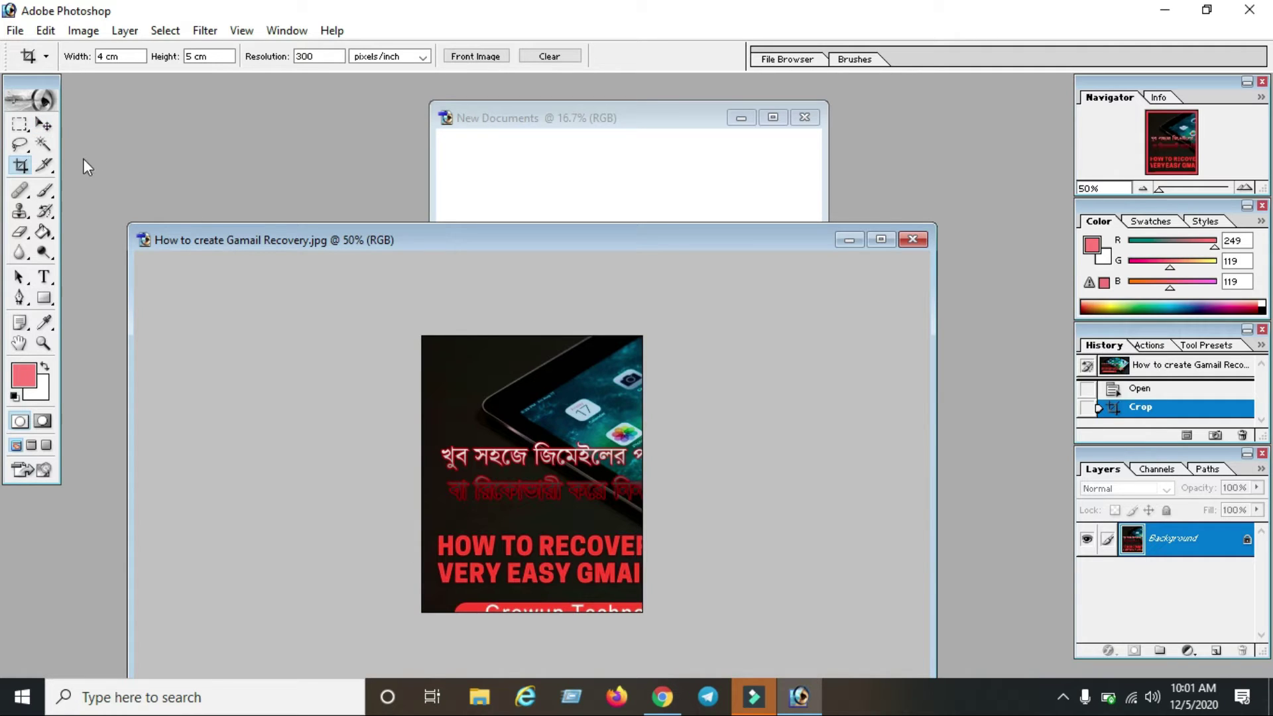
# Step: Copy the cropped picture into the New Documents page with the Move tool and place it near the page's upper-left corner
pyautogui.click(43, 123)
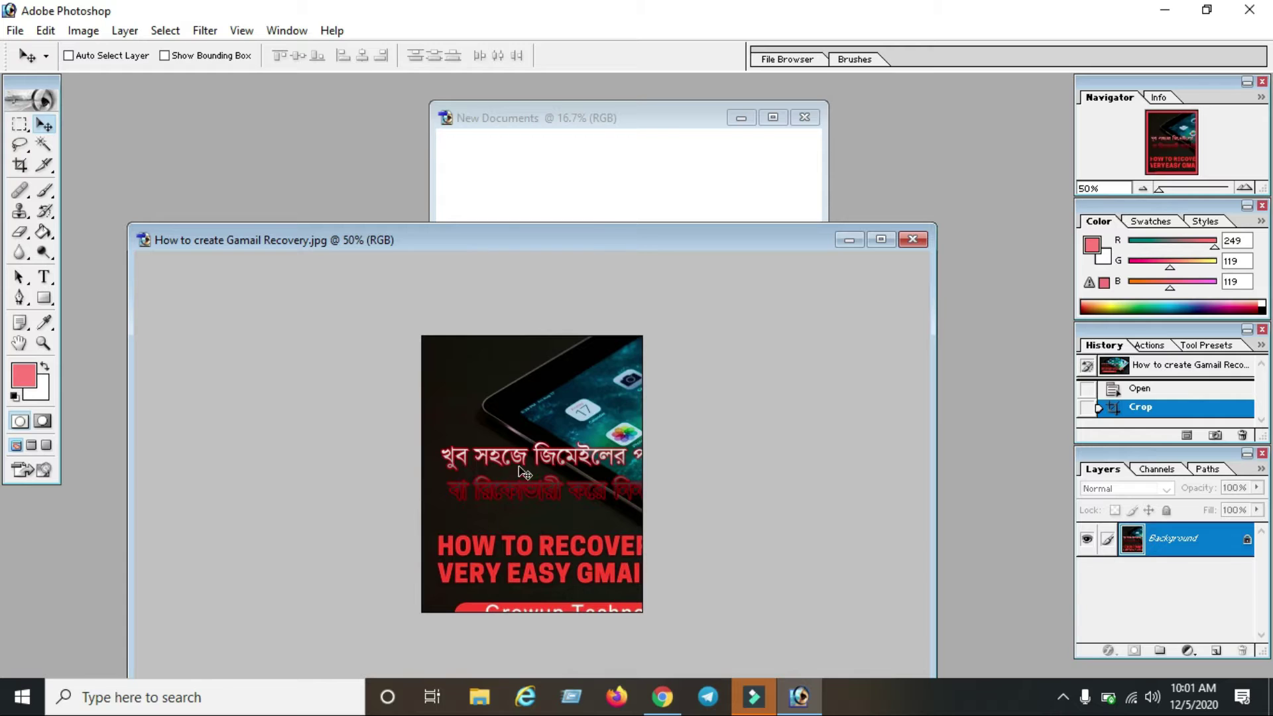
pyautogui.moveTo(436, 232); pyautogui.dragTo(438, 266)
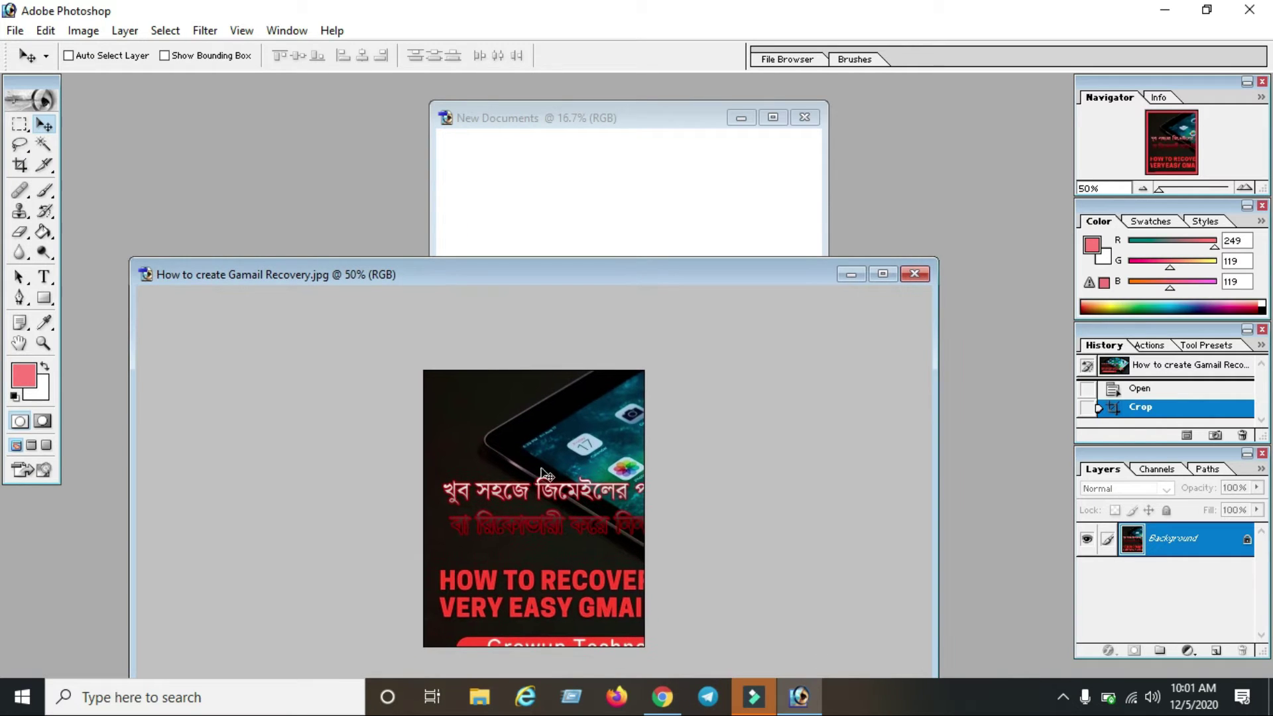
pyautogui.click(561, 510)
pyautogui.moveTo(563, 319); pyautogui.dragTo(592, 196)
pyautogui.moveTo(629, 307); pyautogui.dragTo(568, 283)
pyautogui.moveTo(543, 242); pyautogui.dragTo(505, 195)
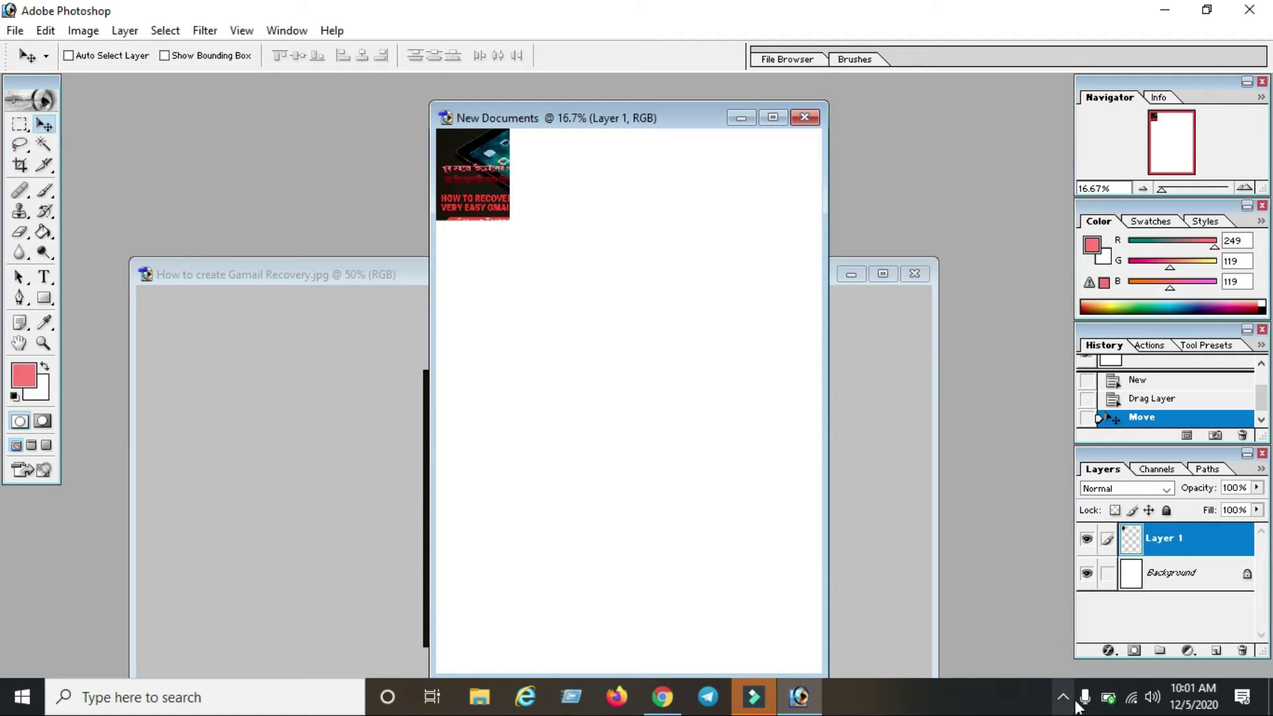
pyautogui.moveTo(480, 174); pyautogui.dragTo(489, 179)
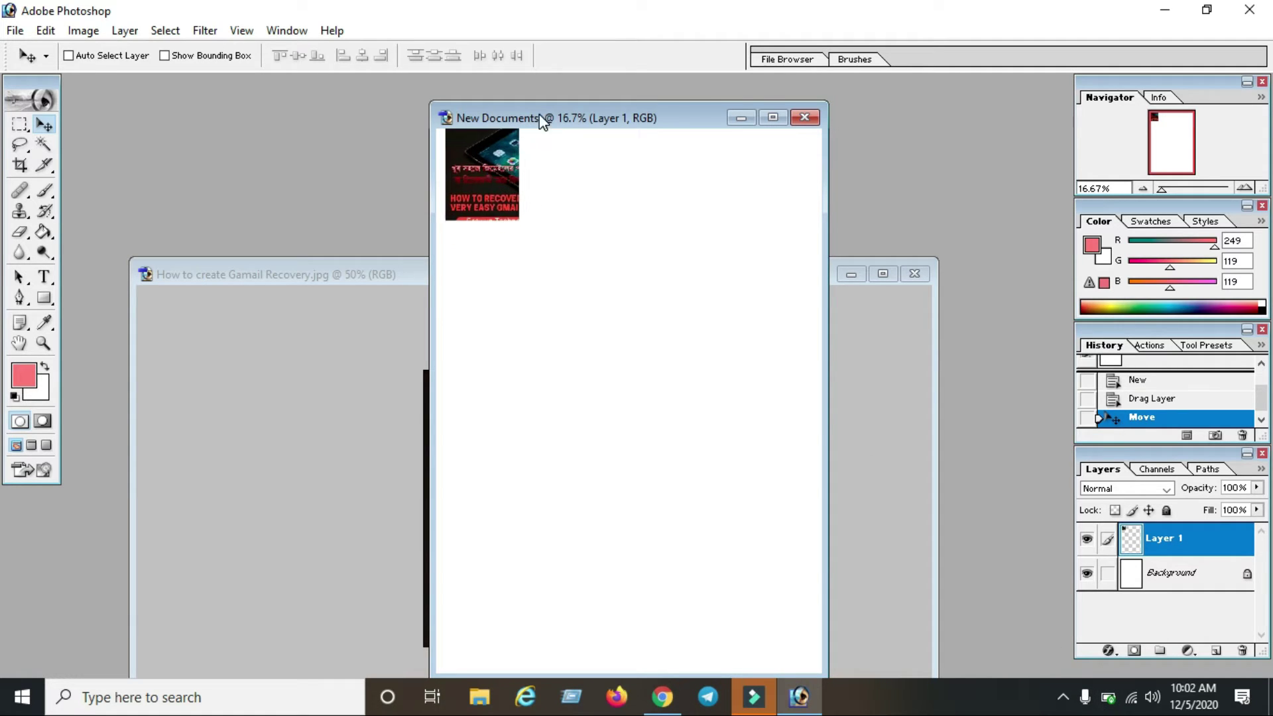
pyautogui.moveTo(543, 118); pyautogui.dragTo(615, 122)
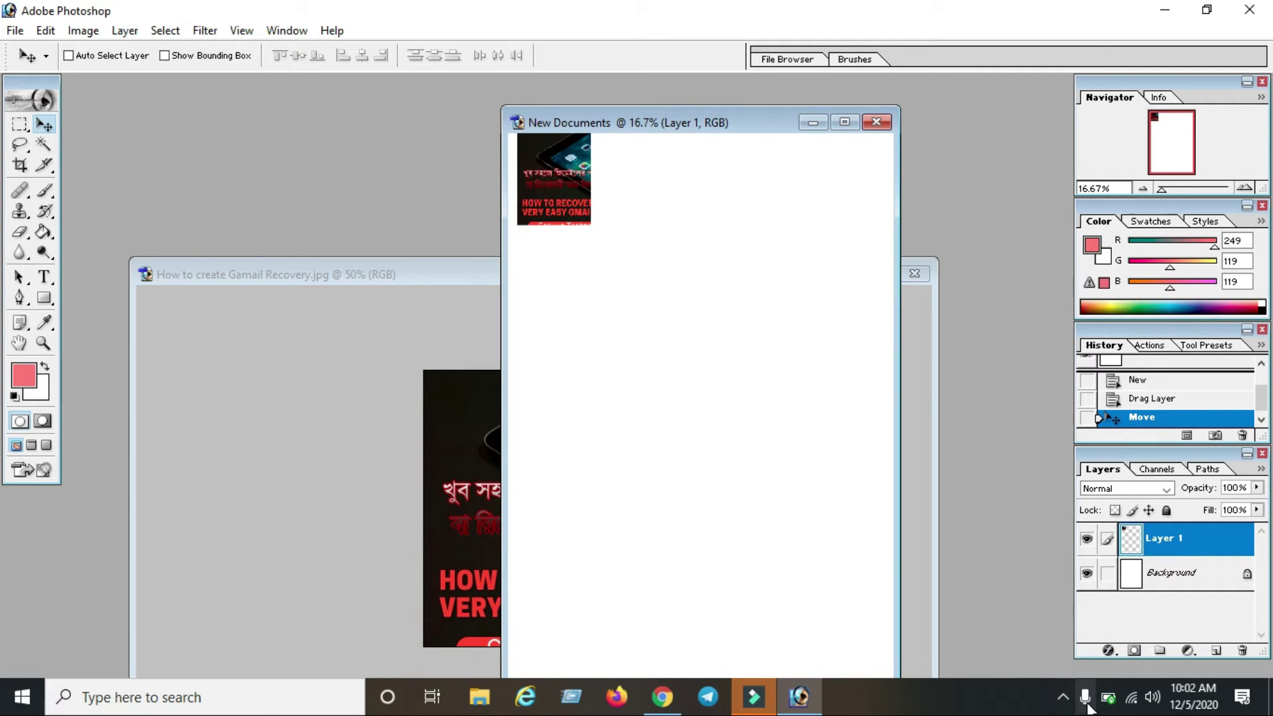
pyautogui.click(1063, 697)
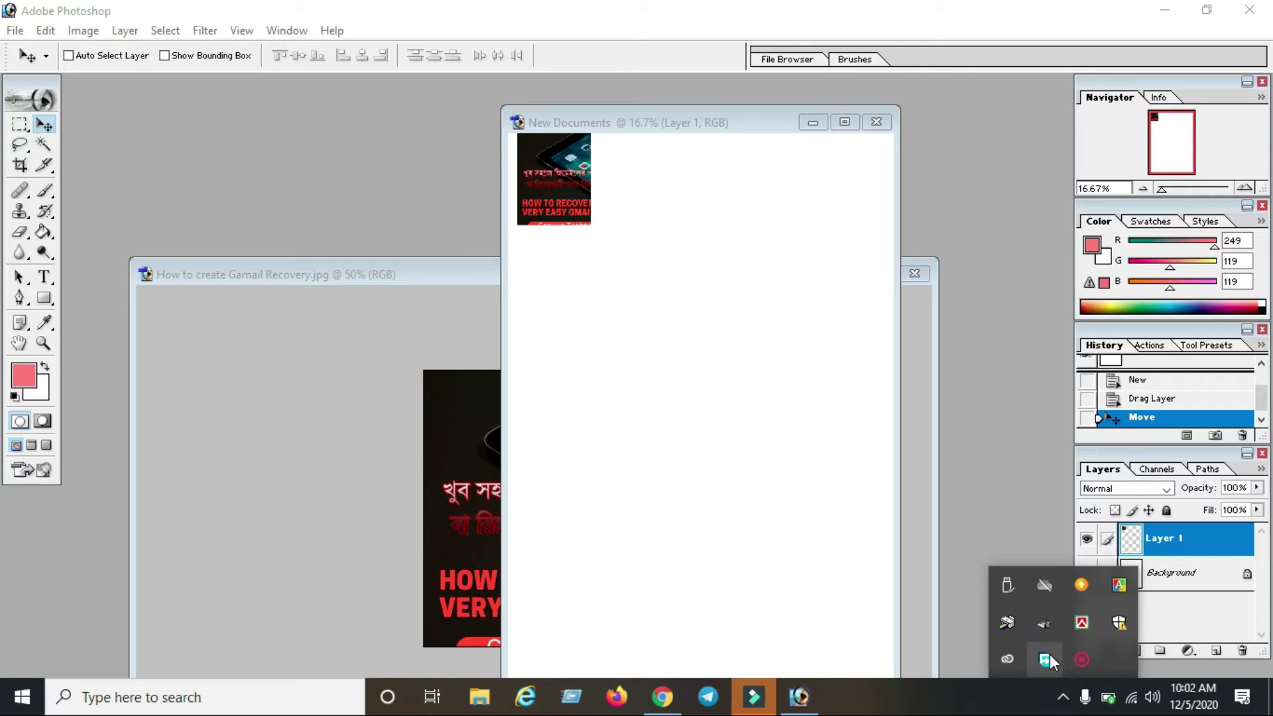
pyautogui.rightClick(1081, 657)
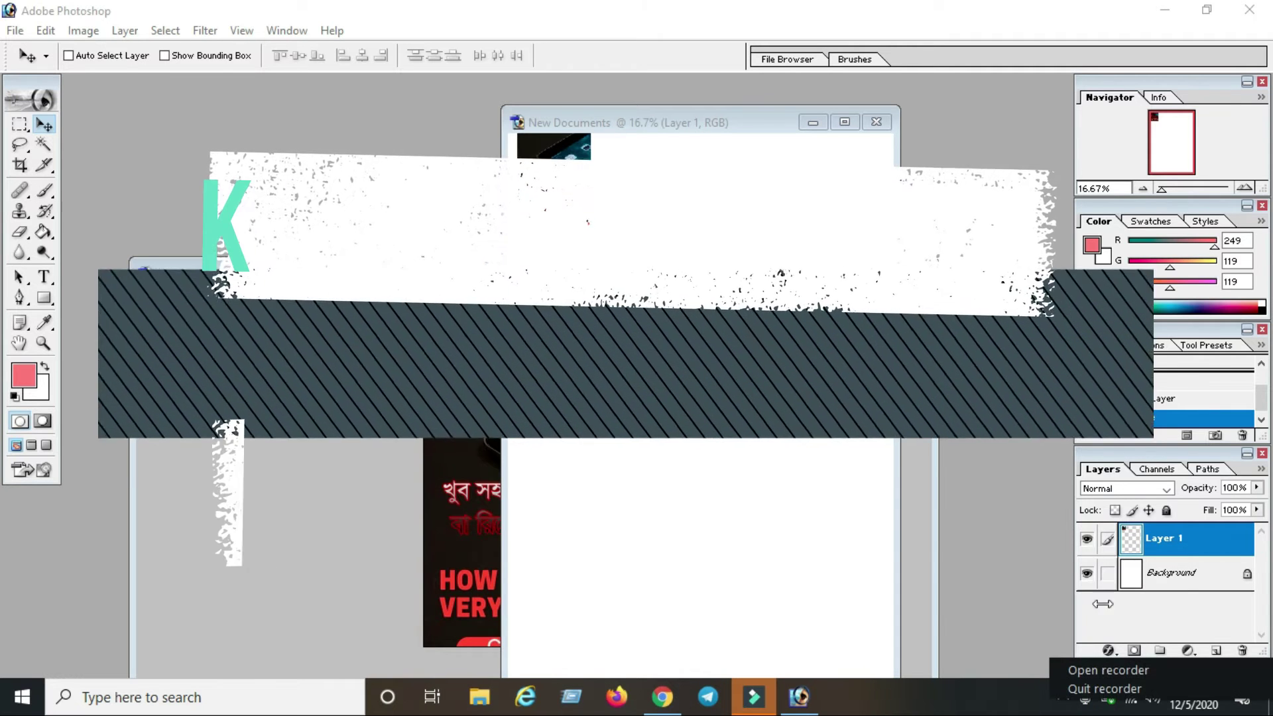
pyautogui.click(600, 136)
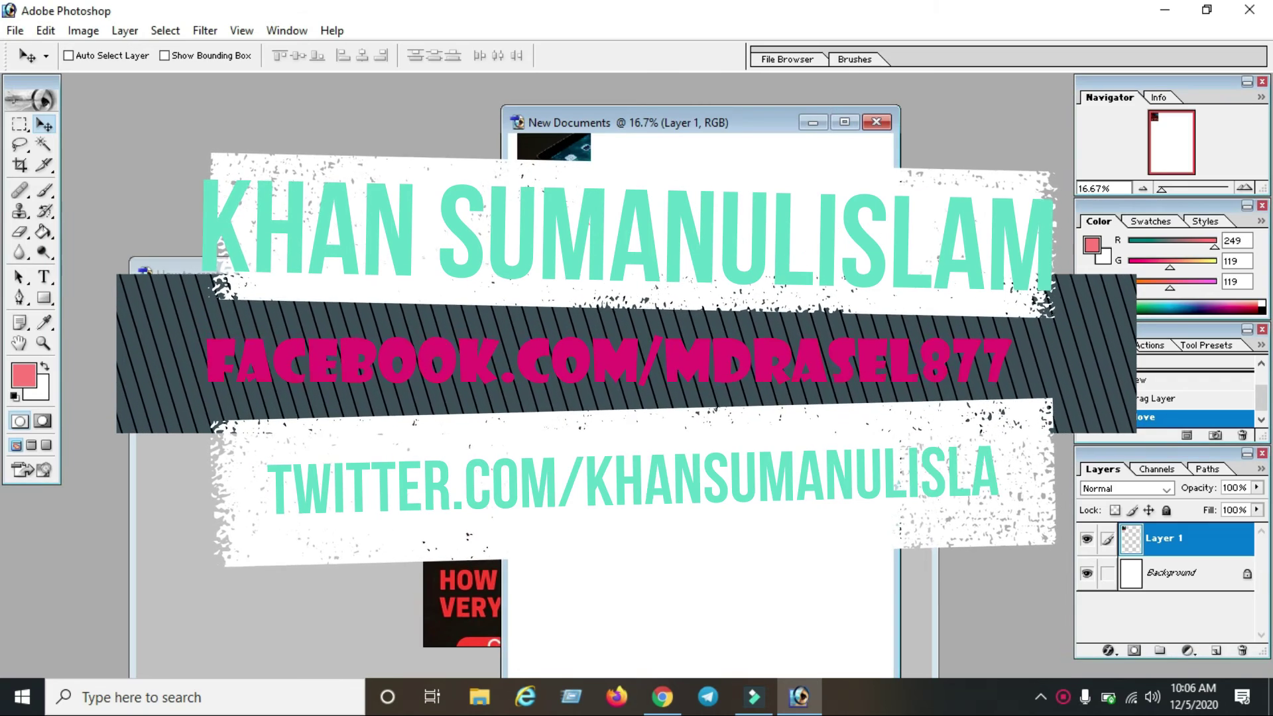
# Step: Reposition the New Documents window and move the cropped picture slightly inward from the page's upper-left corner
pyautogui.moveTo(600, 130); pyautogui.dragTo(513, 125)
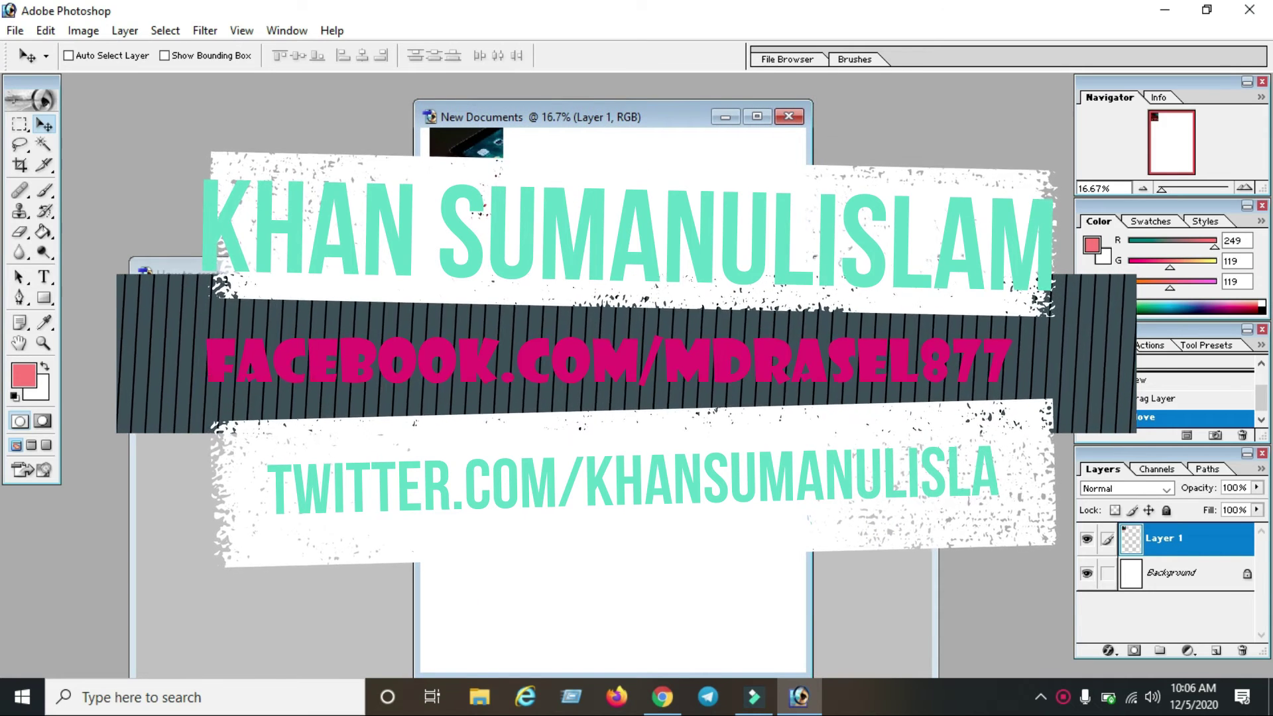
pyautogui.moveTo(501, 224); pyautogui.dragTo(487, 188)
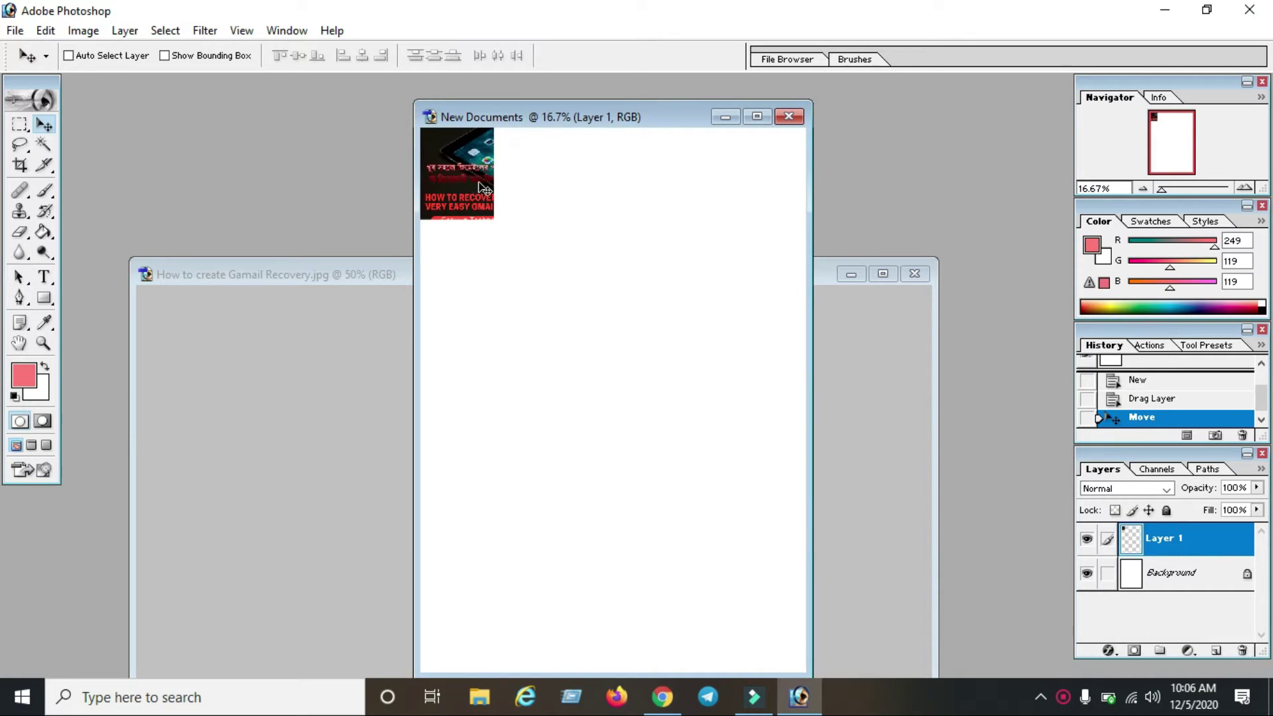
pyautogui.moveTo(514, 117); pyautogui.dragTo(526, 148)
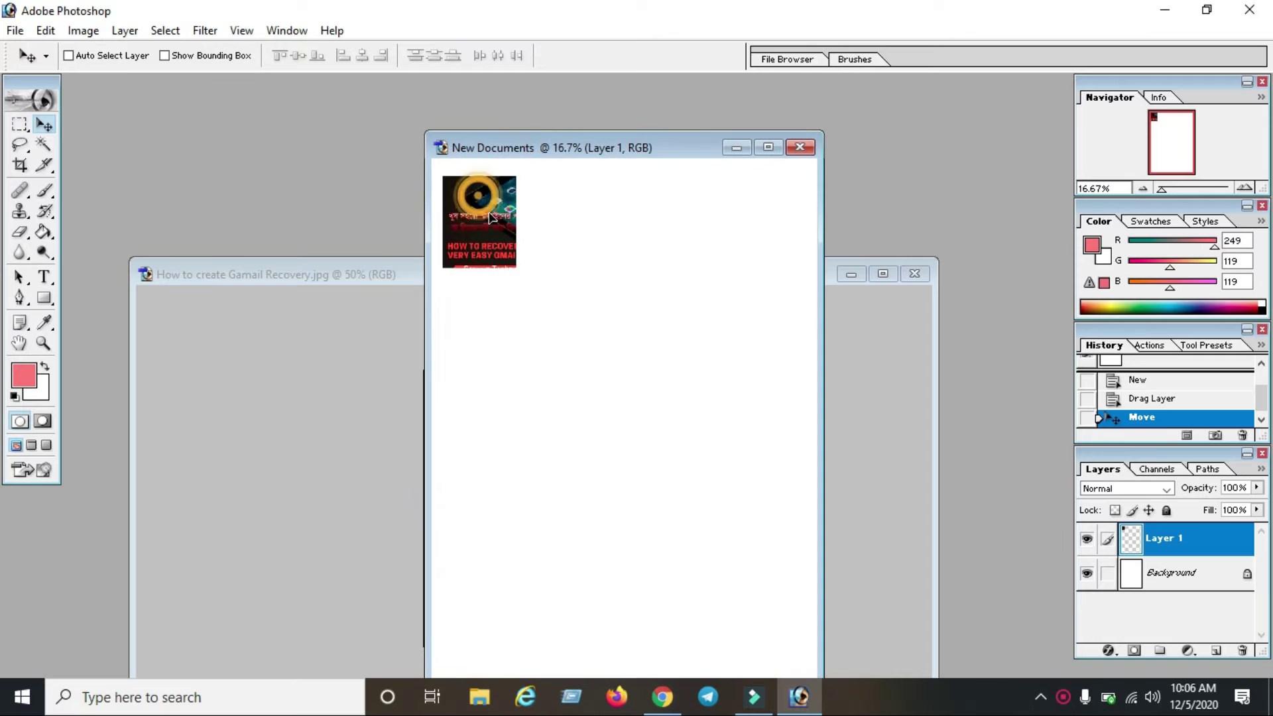
pyautogui.moveTo(494, 213); pyautogui.dragTo(545, 272)
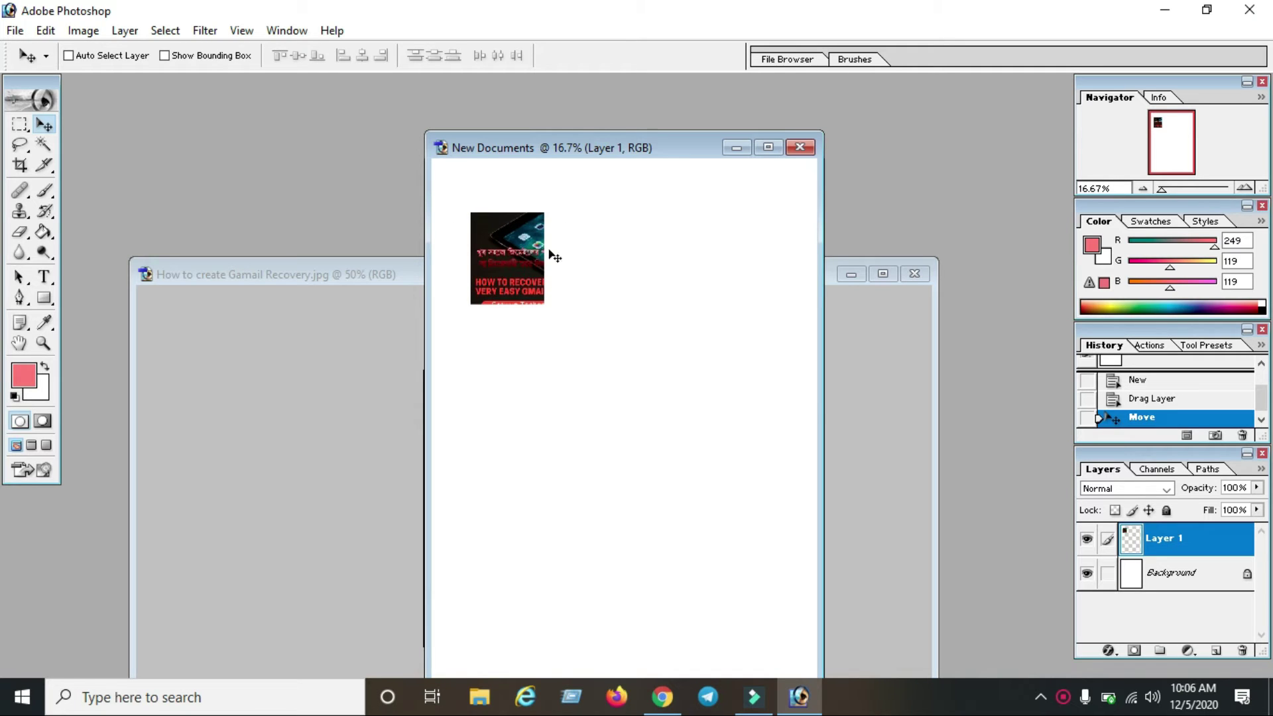
# Step: Move the New Documents window aside, bring the Gamail Recovery image to the front and undo its crop
pyautogui.moveTo(580, 149); pyautogui.dragTo(719, 178)
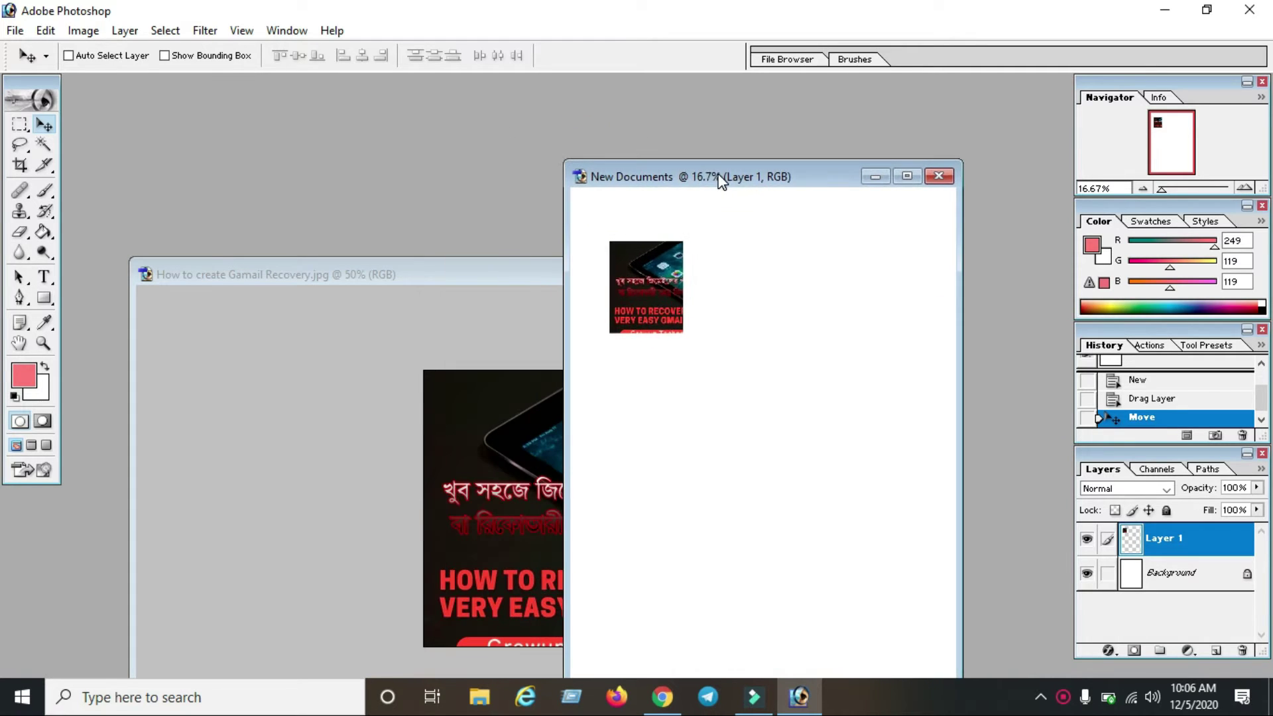
pyautogui.click(455, 277)
pyautogui.moveTo(568, 279); pyautogui.dragTo(473, 238)
pyautogui.hotkey('ctrl', 'z')
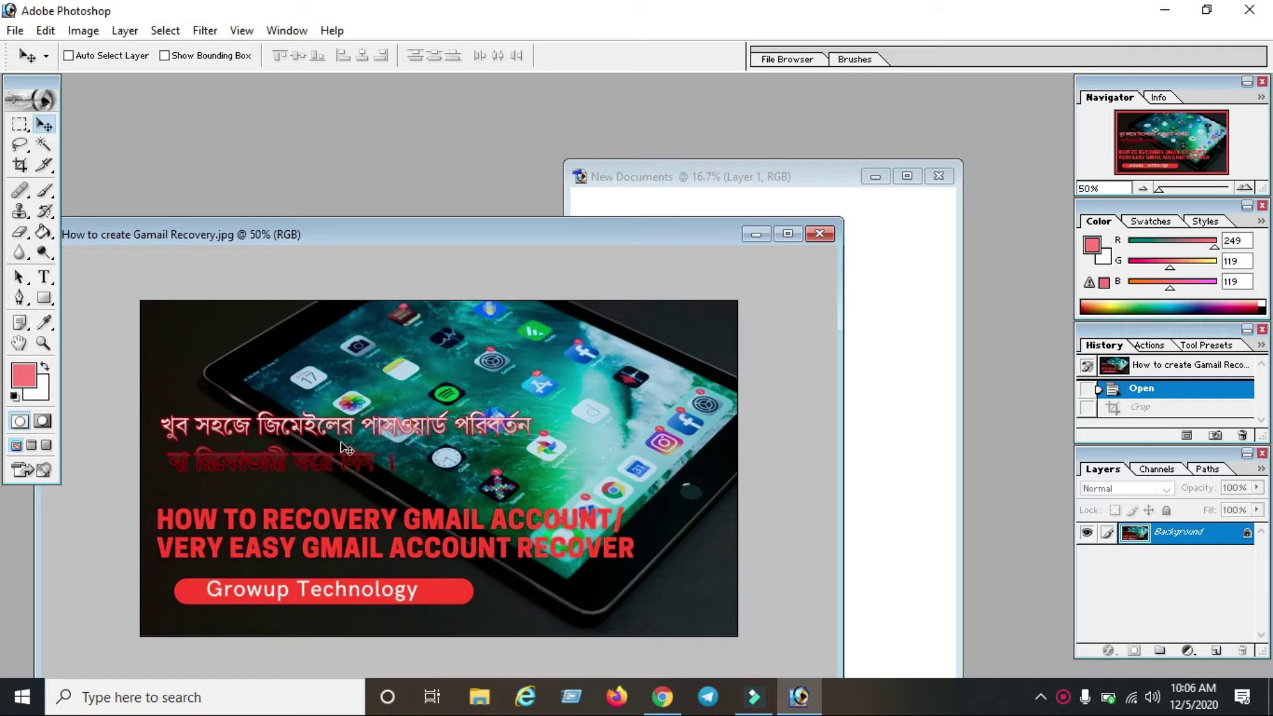
# Step: Add several lines of Bengali filler text beginning with অগবৎ across the upper part of the image using the Horizontal Type tool
pyautogui.click(45, 281)
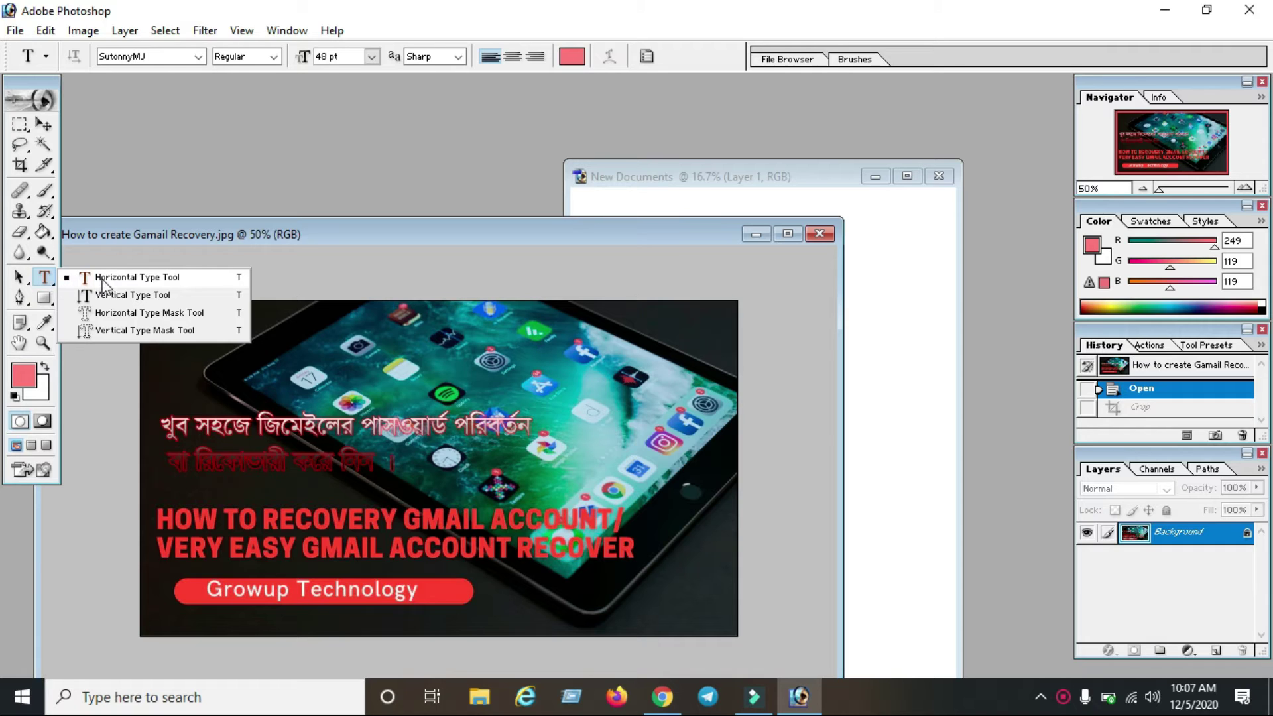
pyautogui.click(160, 280)
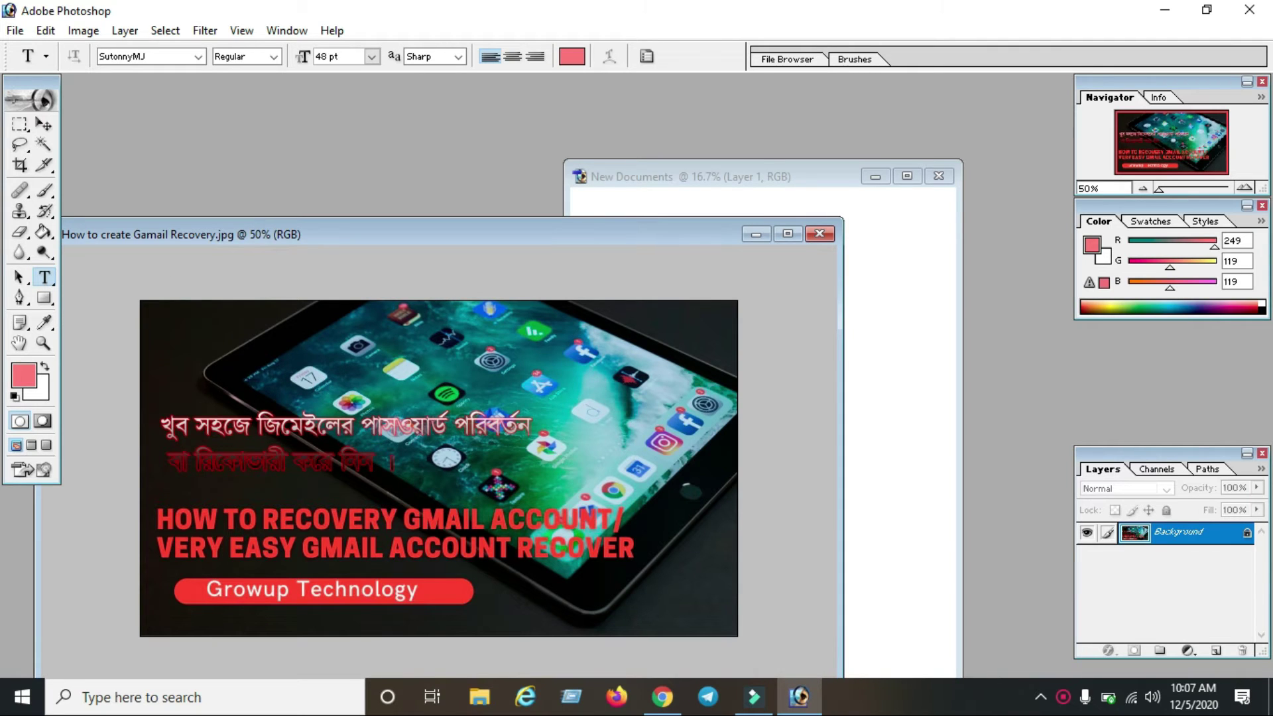
pyautogui.click(219, 368)
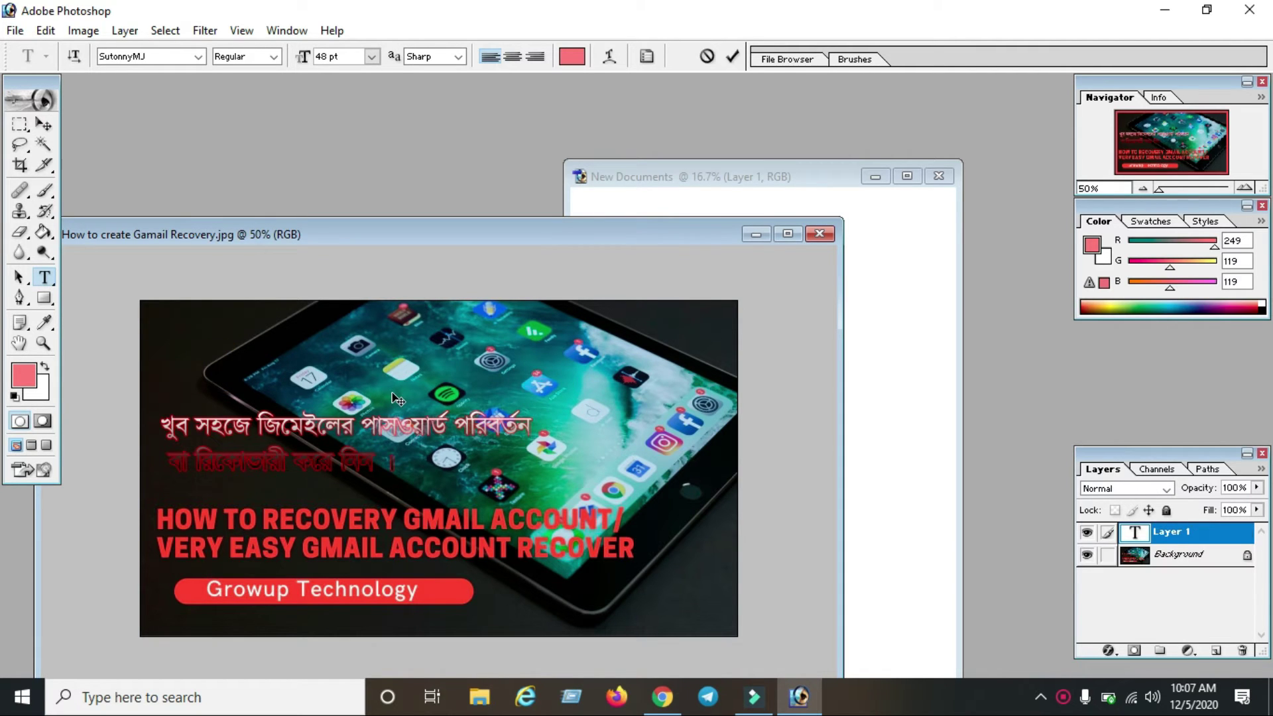
pyautogui.write('অগবৎ ভংফভষশংফতফংষাহংক্তপংফপহংফংভফযানলষভফ')
pyautogui.press('Return')
pyautogui.write('ংফভষংফভষংফধভফংলাফভফ')
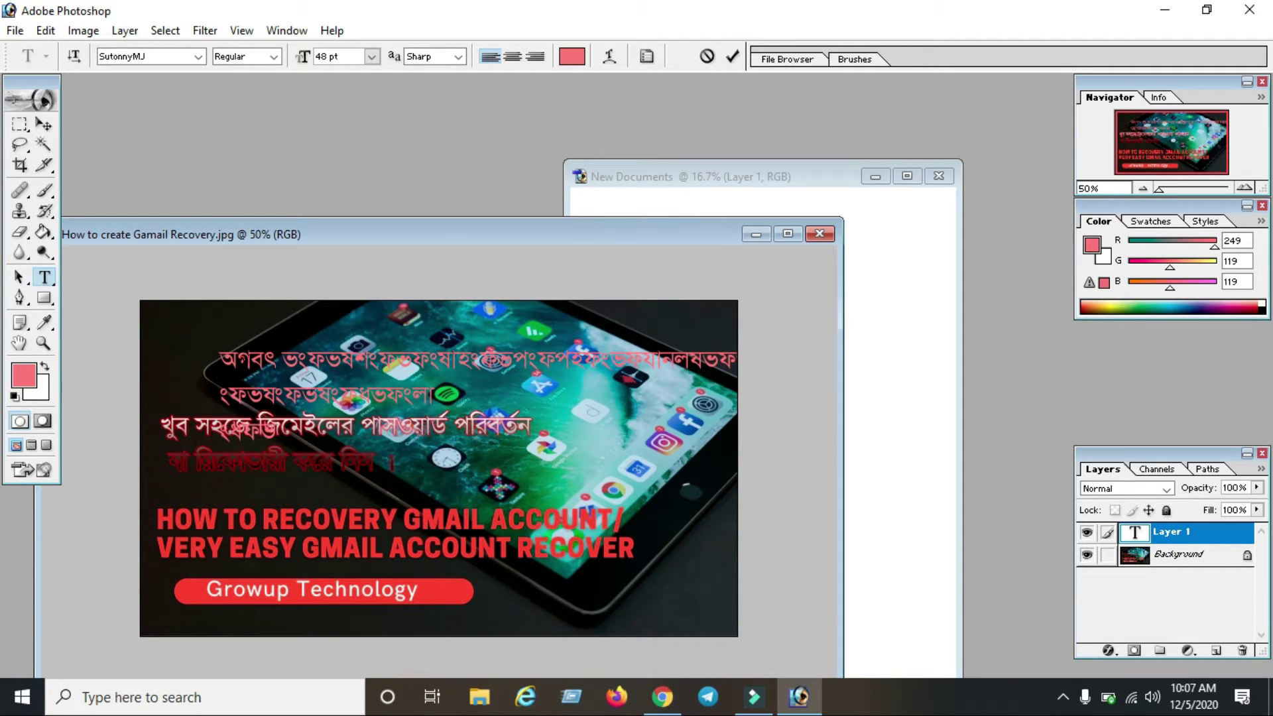
# Step: Select all the Bengali filler text and choose black (000000) with a hue of 35° as the foreground color
pyautogui.moveTo(222, 347); pyautogui.dragTo(496, 458)
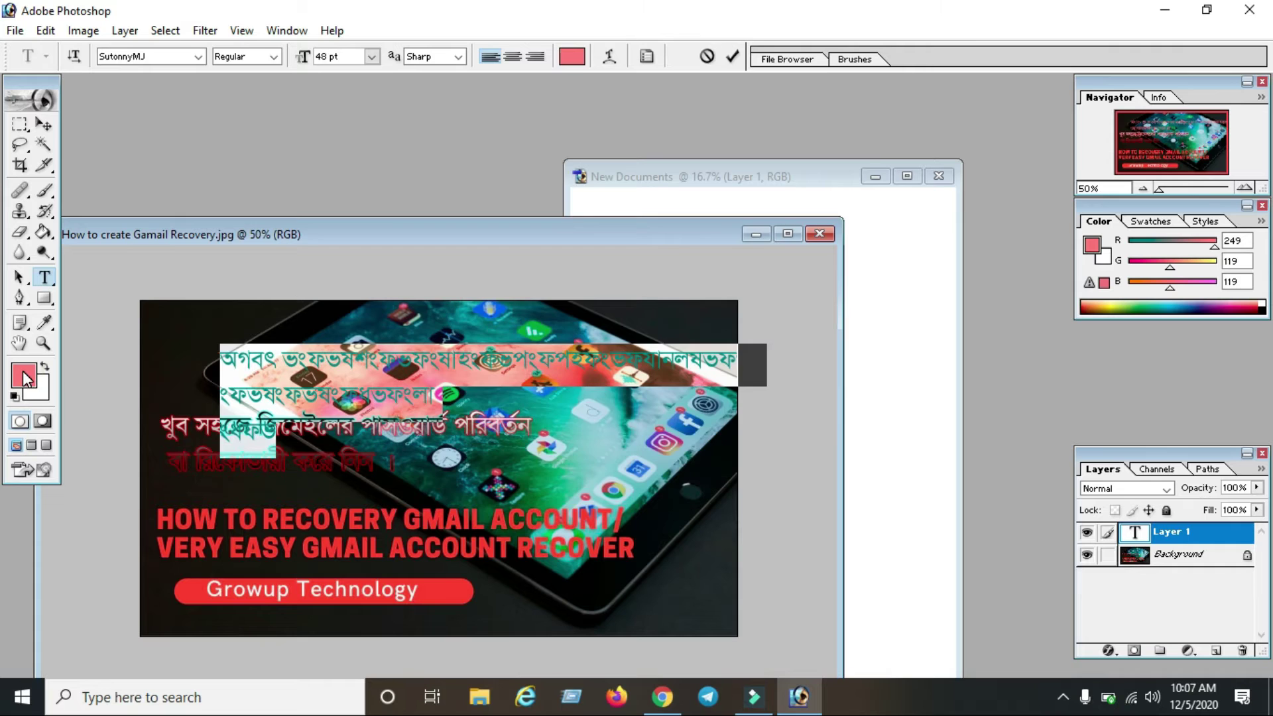
pyautogui.click(22, 371)
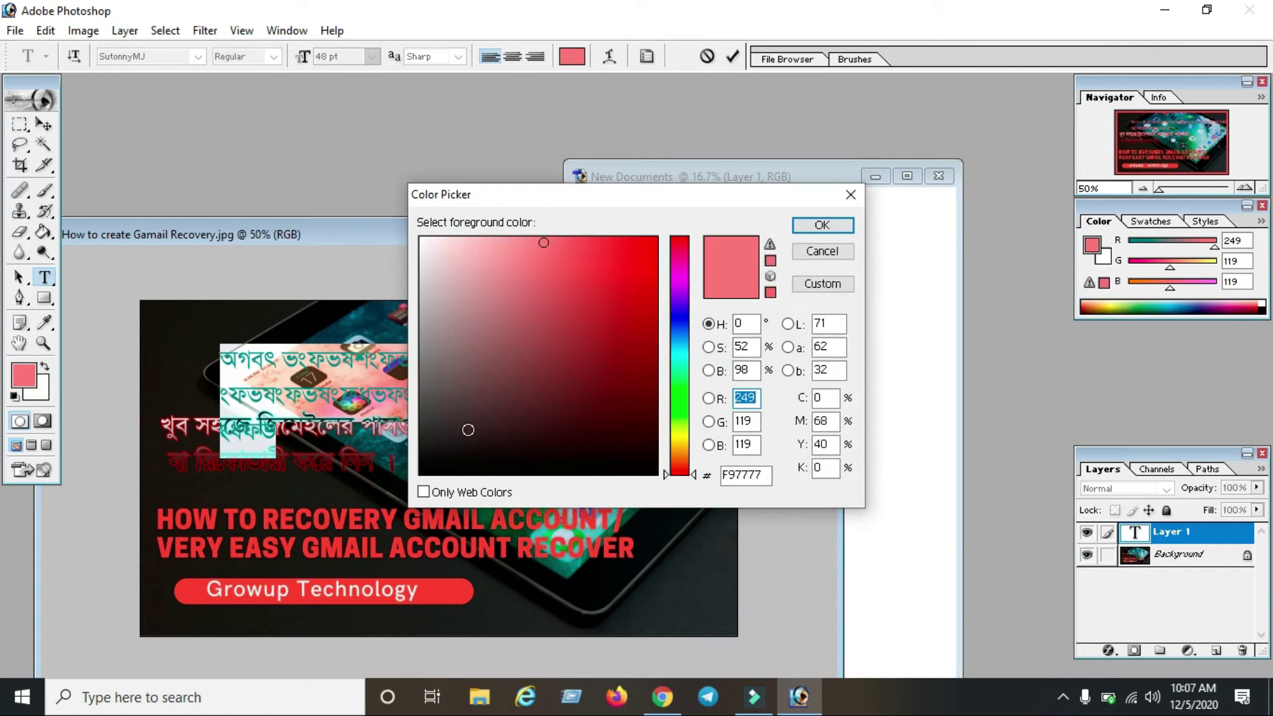
pyautogui.click(446, 473)
pyautogui.moveTo(684, 331); pyautogui.dragTo(680, 450)
# Step: Browse the PANTONE solid coated custom colors and apply PANTONE 176 C as the color of the selected filler text
pyautogui.click(805, 284)
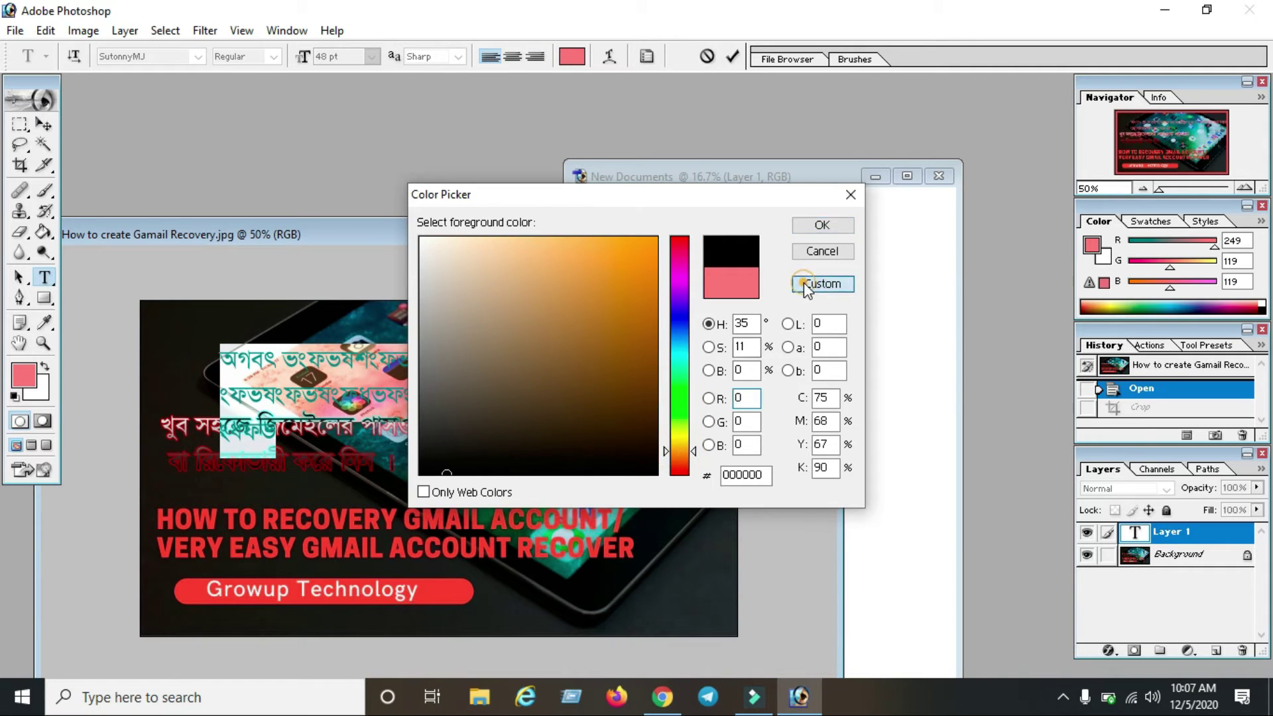
pyautogui.click(534, 276)
pyautogui.click(512, 320)
pyautogui.click(521, 381)
pyautogui.click(615, 318)
pyautogui.click(623, 378)
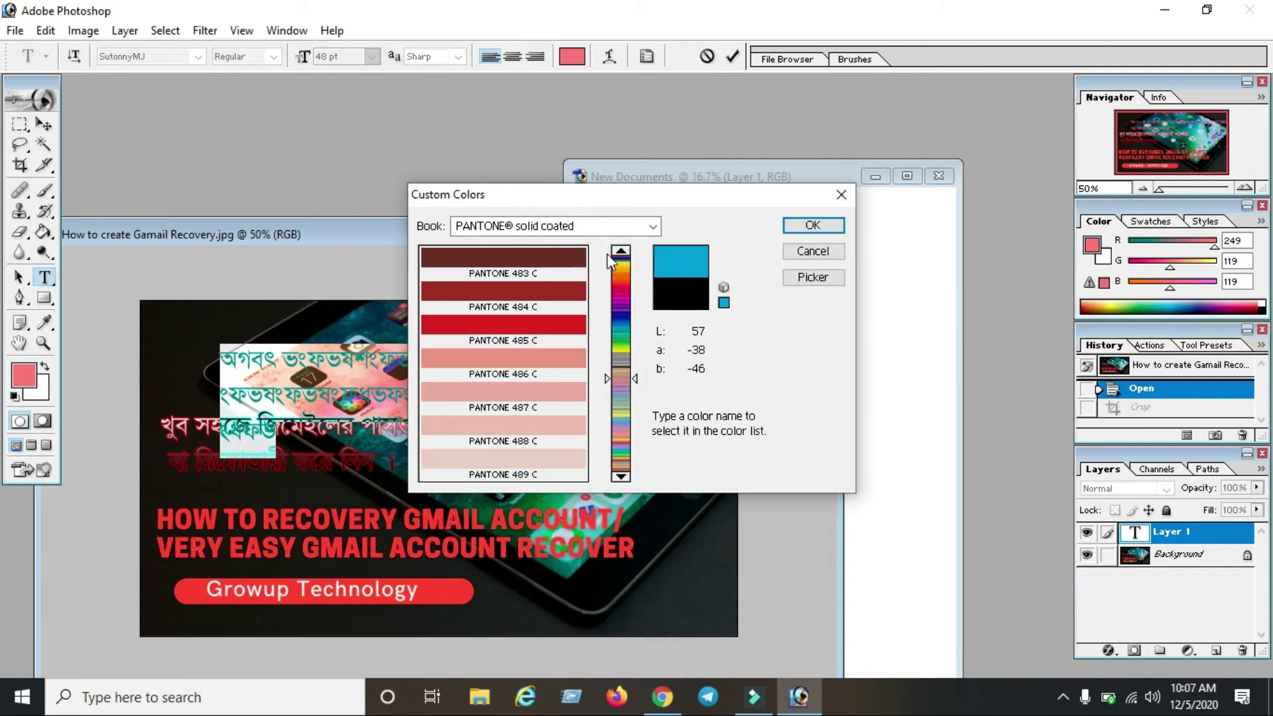
pyautogui.click(620, 282)
pyautogui.click(517, 270)
pyautogui.click(530, 307)
pyautogui.click(517, 373)
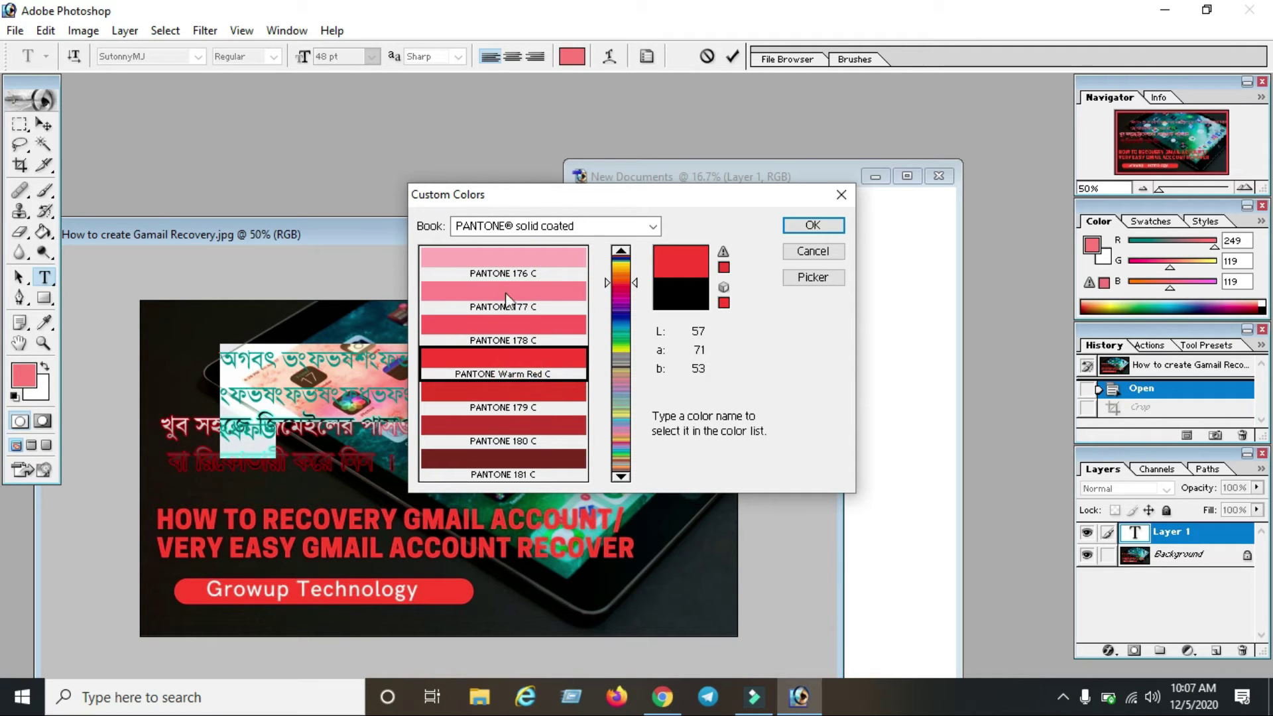
pyautogui.click(500, 259)
pyautogui.click(812, 225)
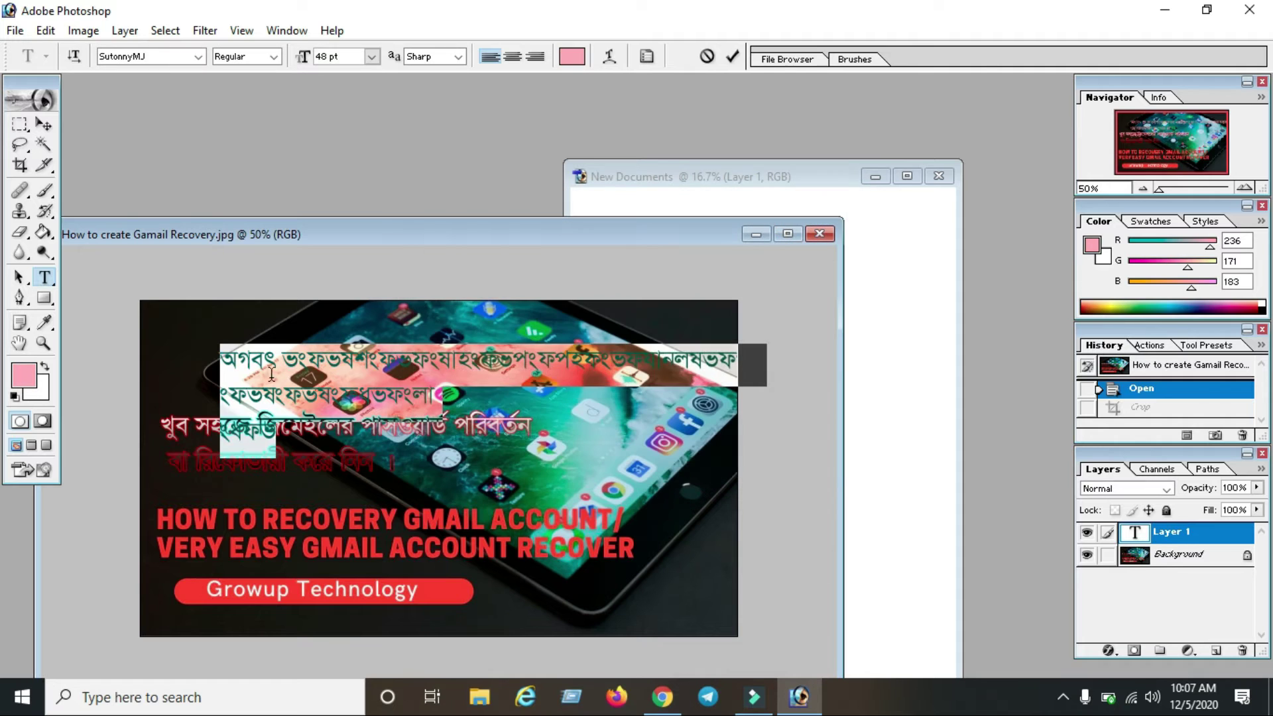
# Step: Reselect the first two lines of the Bengali filler text and set their size to 30 pt
pyautogui.click(212, 373)
pyautogui.moveTo(209, 353); pyautogui.dragTo(512, 414)
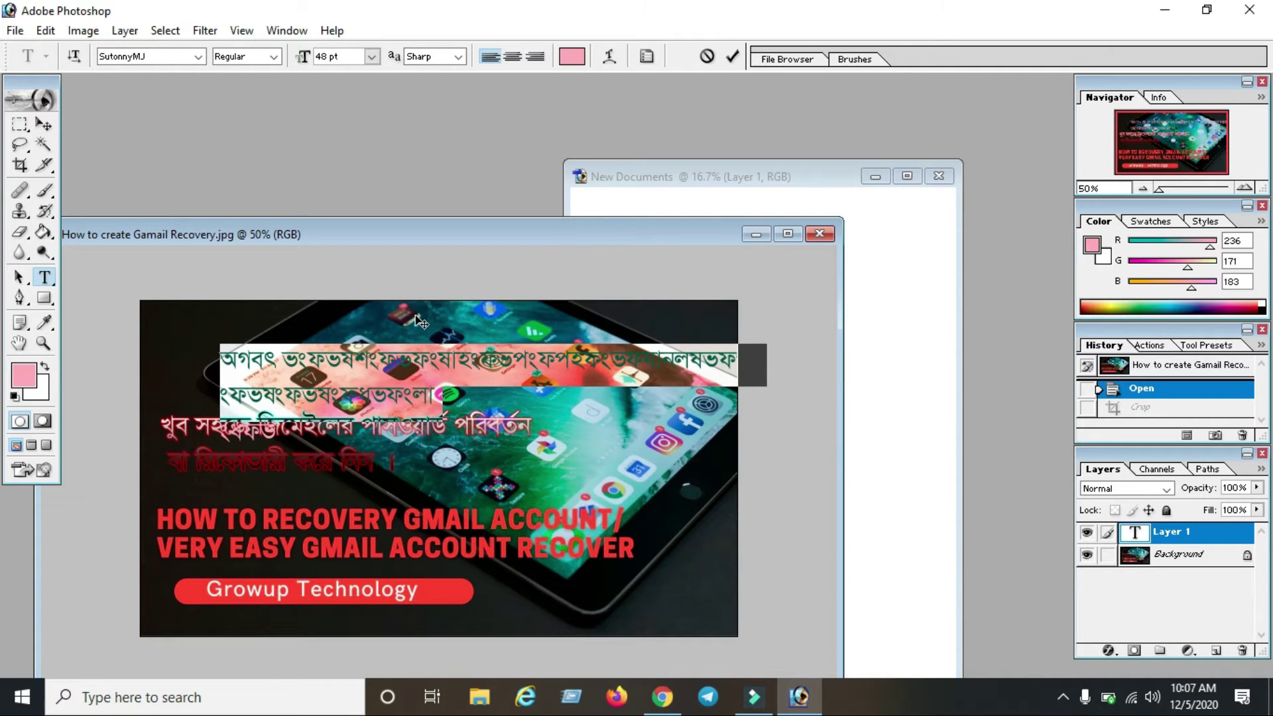
pyautogui.click(370, 59)
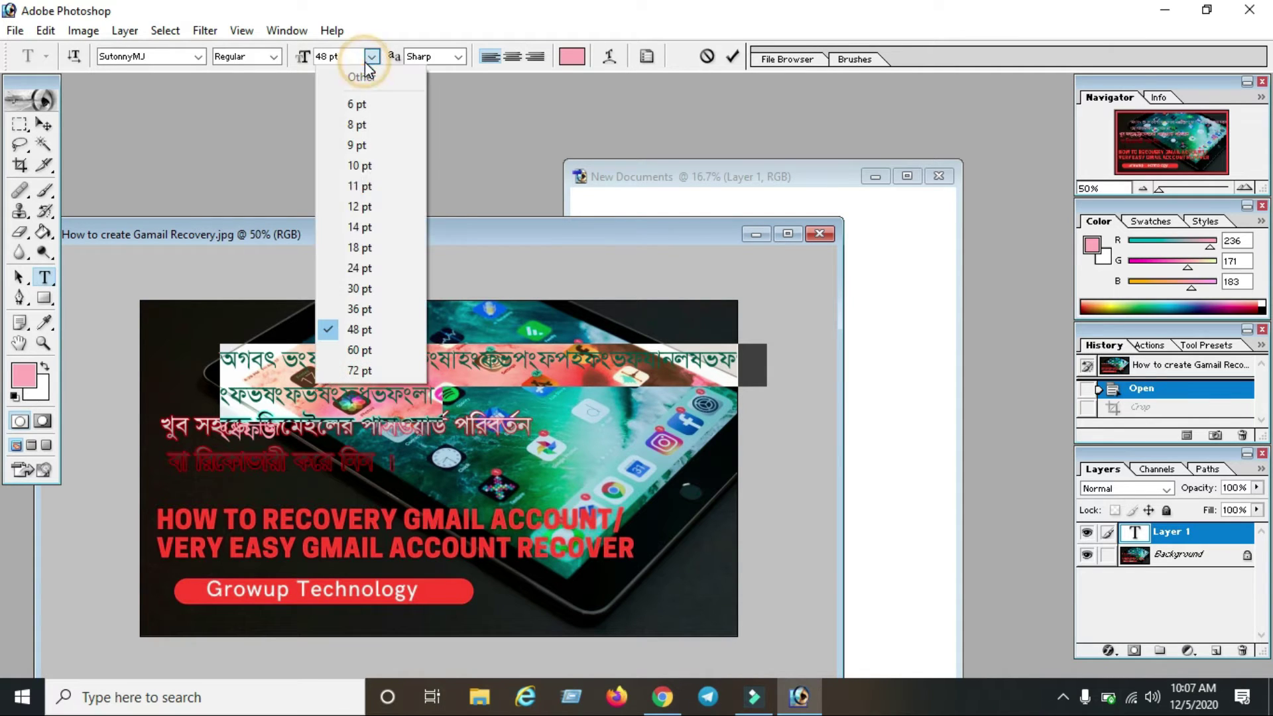
pyautogui.click(367, 288)
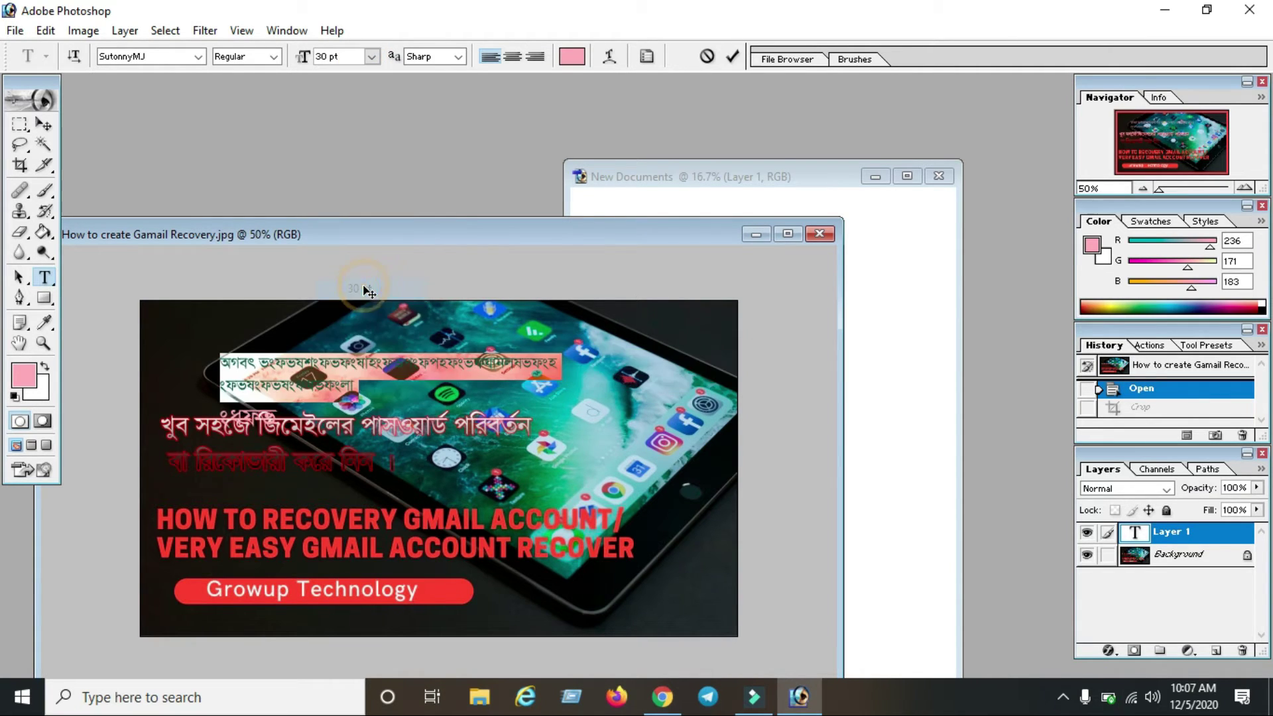
# Step: Set the two selected lines of filler text to 48 pt and the Bold Italic style
pyautogui.click(370, 57)
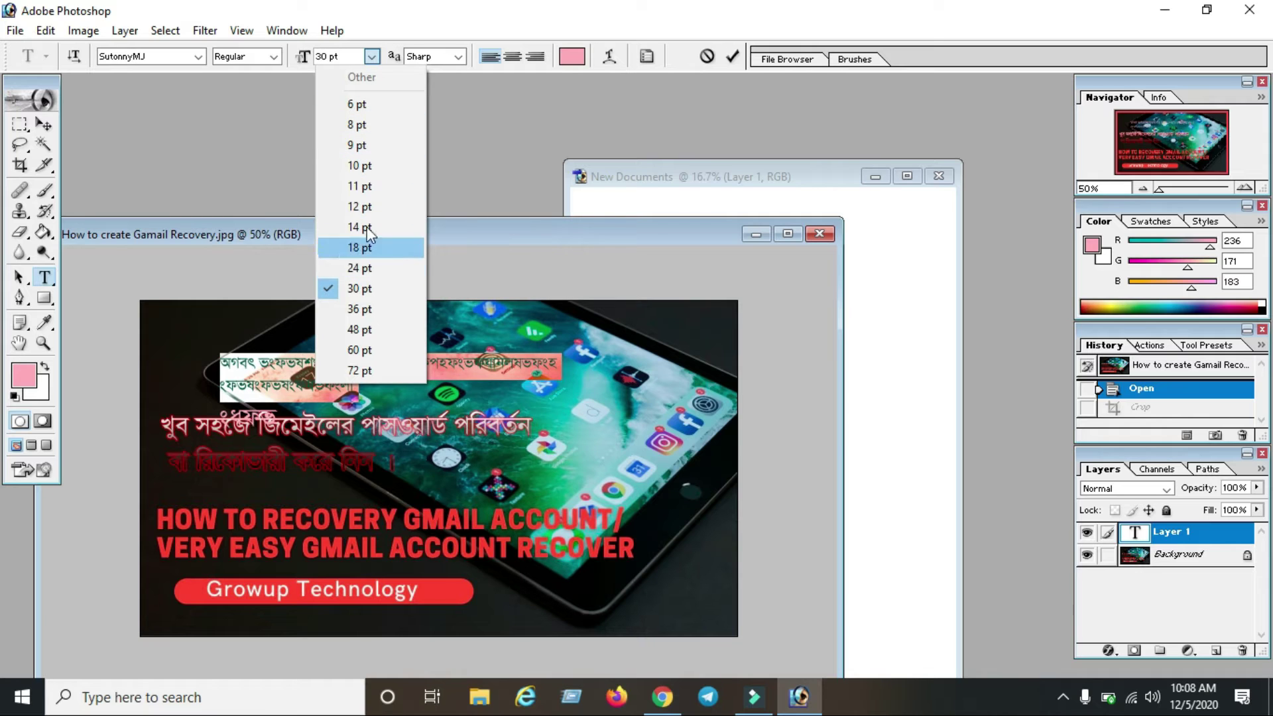
pyautogui.click(371, 329)
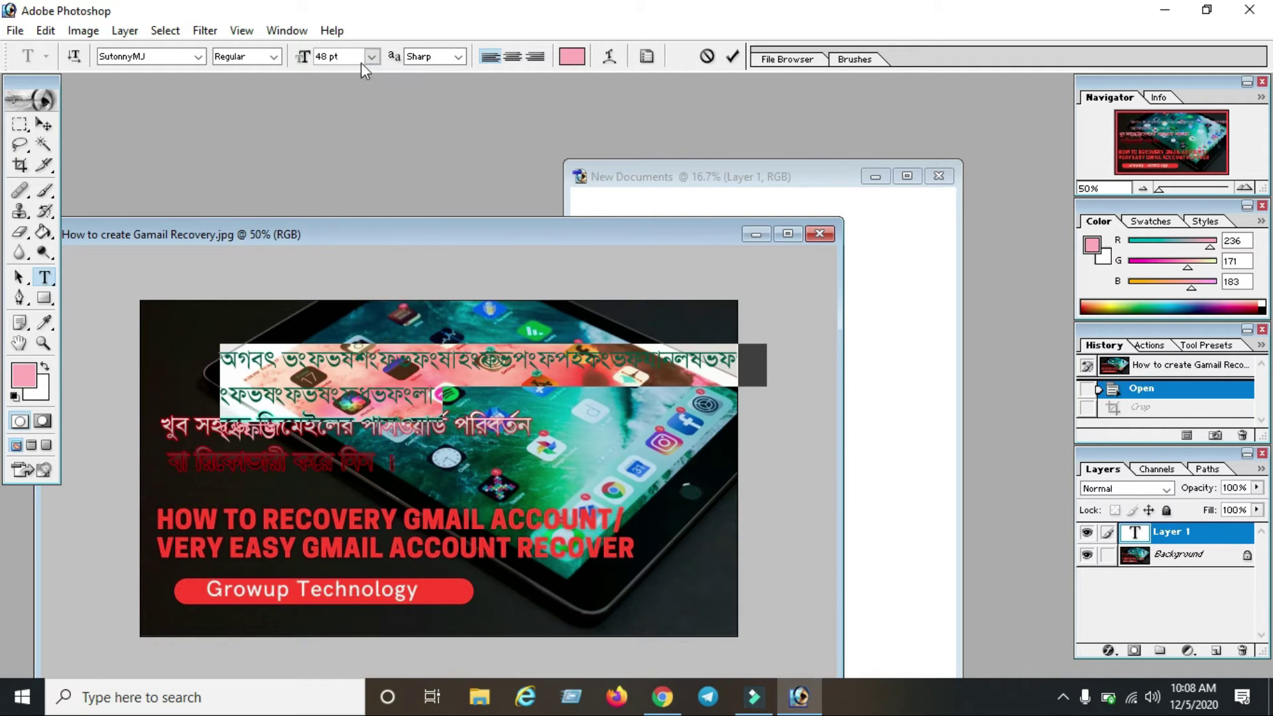
pyautogui.click(277, 57)
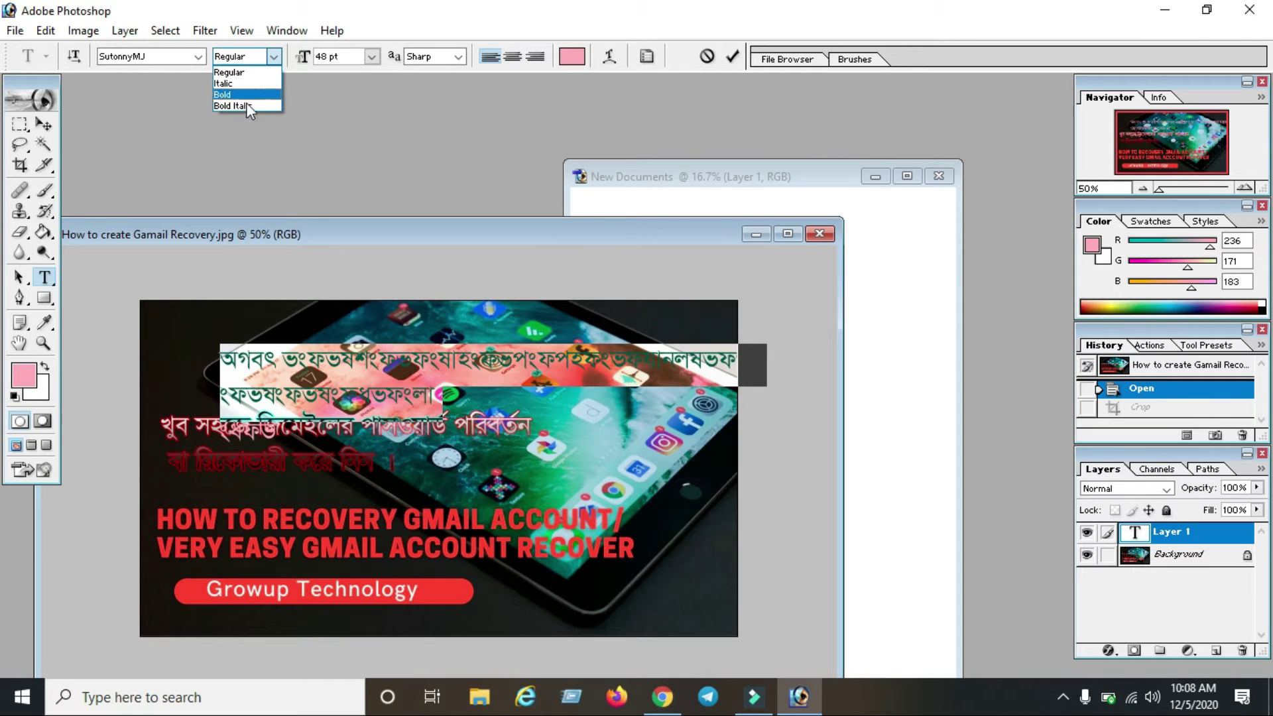
pyautogui.click(264, 106)
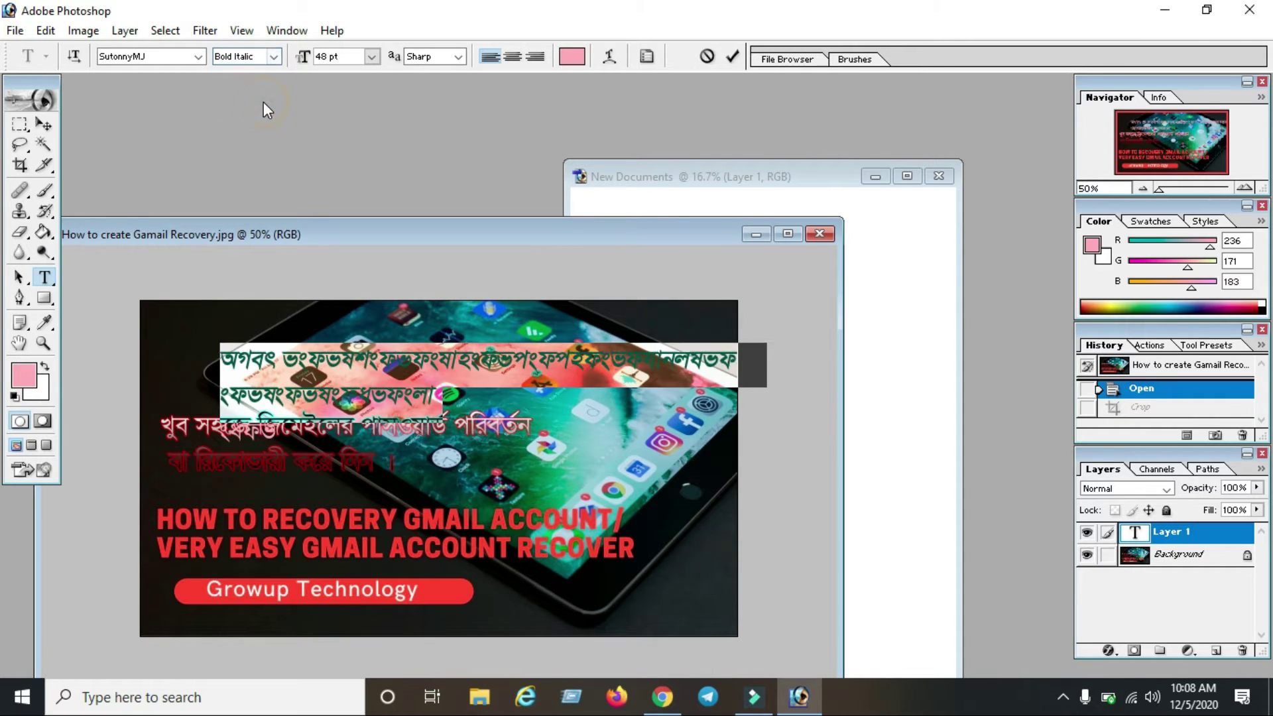
# Step: Change the font of the two selected filler text lines to Times New Roman PS MT
pyautogui.click(198, 55)
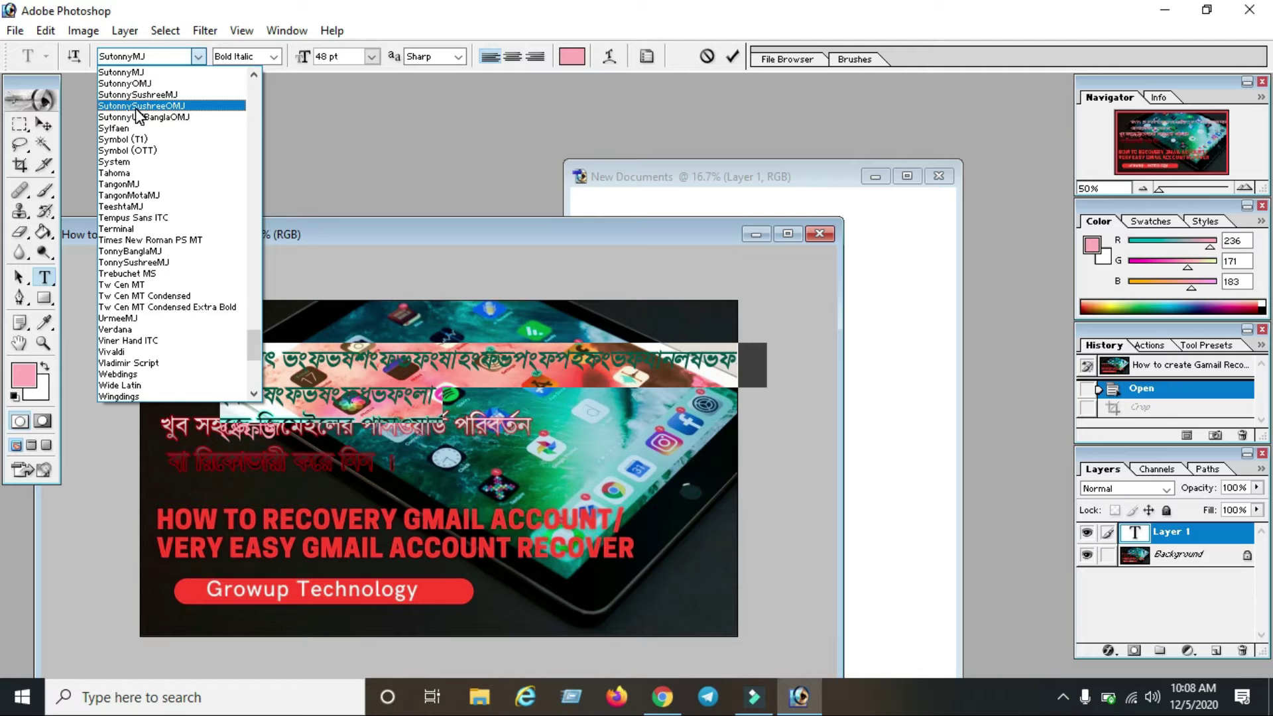
pyautogui.scroll(8, 139, 92)
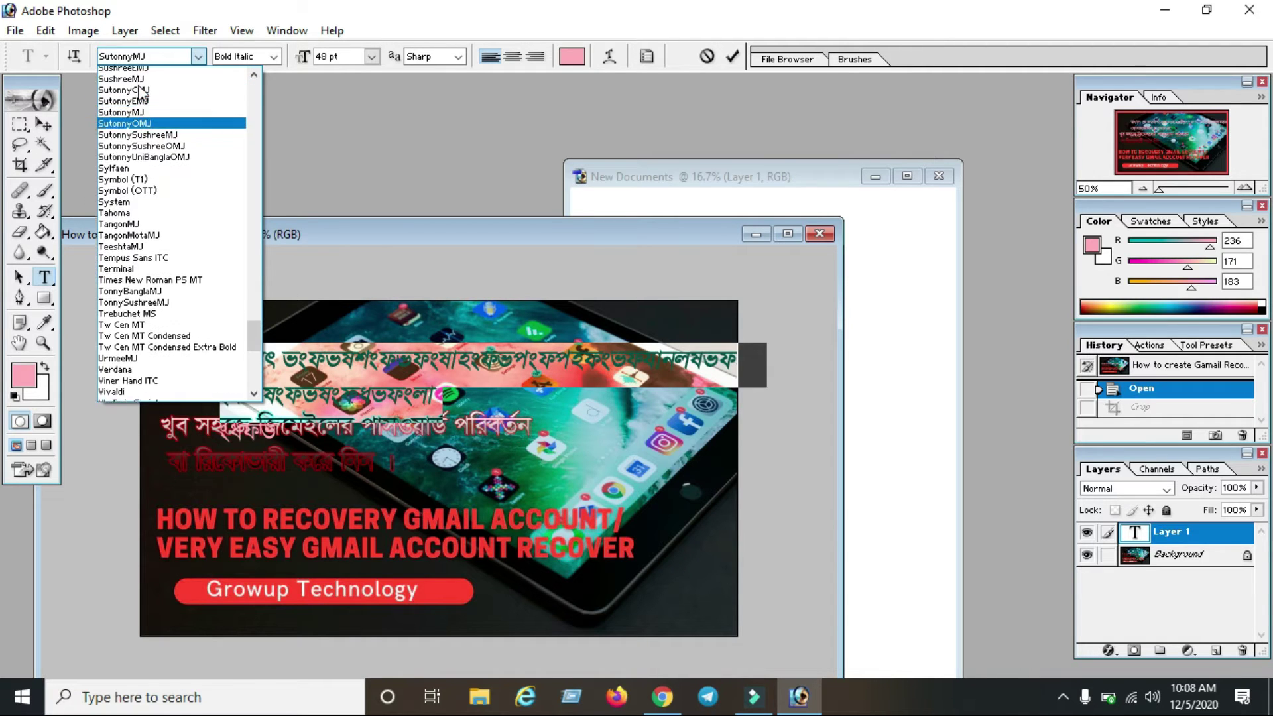
pyautogui.scroll(5, 178, 165)
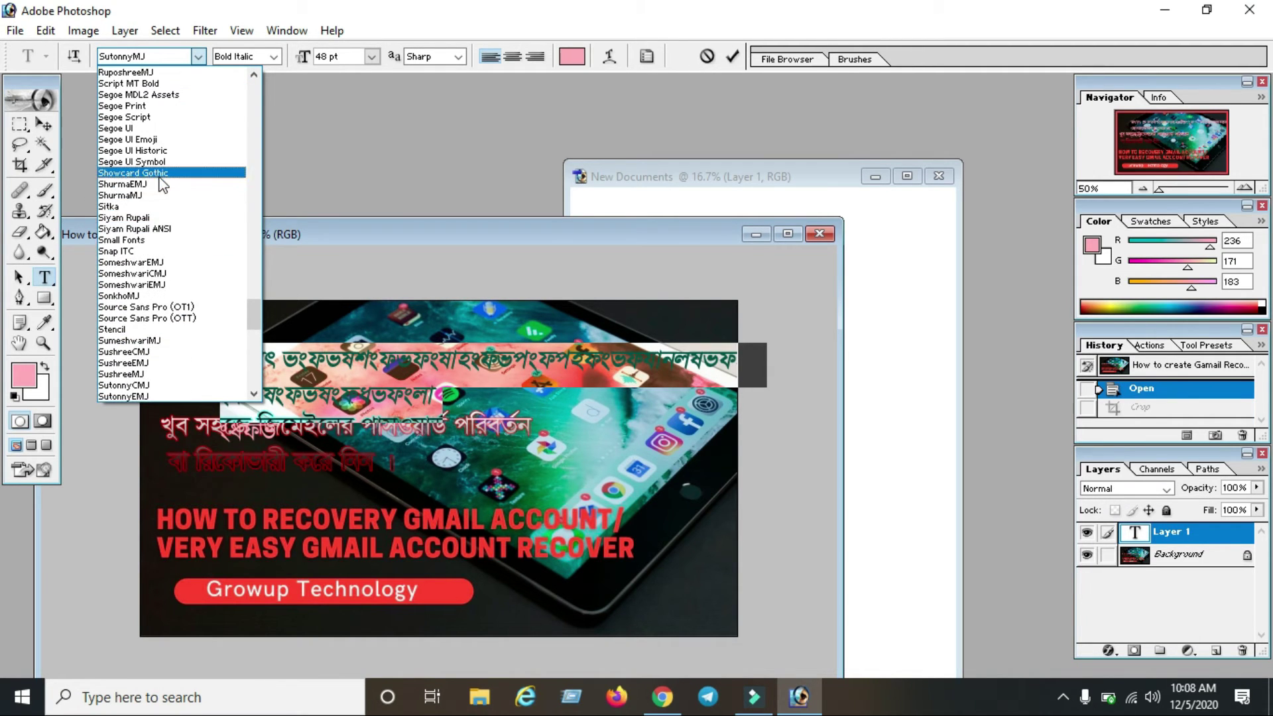
pyautogui.scroll(5, 159, 172)
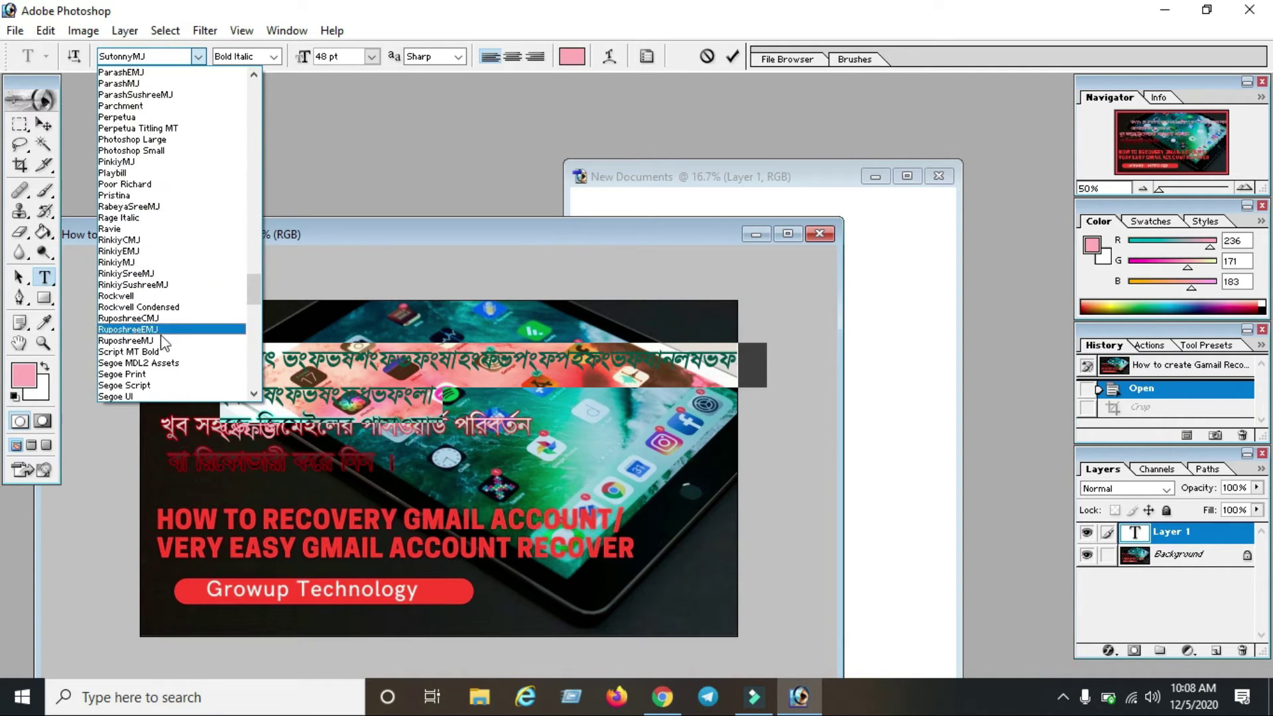
pyautogui.scroll(-1, 144, 371)
pyautogui.scroll(-12, 144, 227)
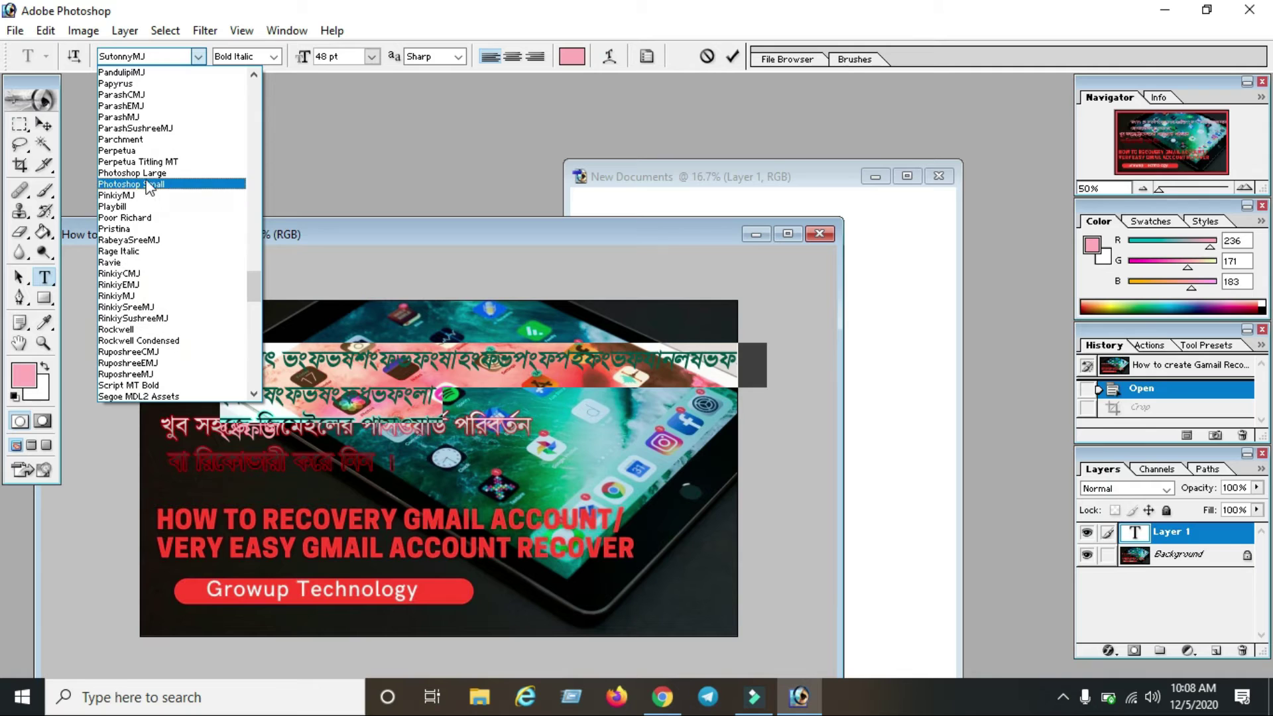
pyautogui.scroll(-4, 138, 391)
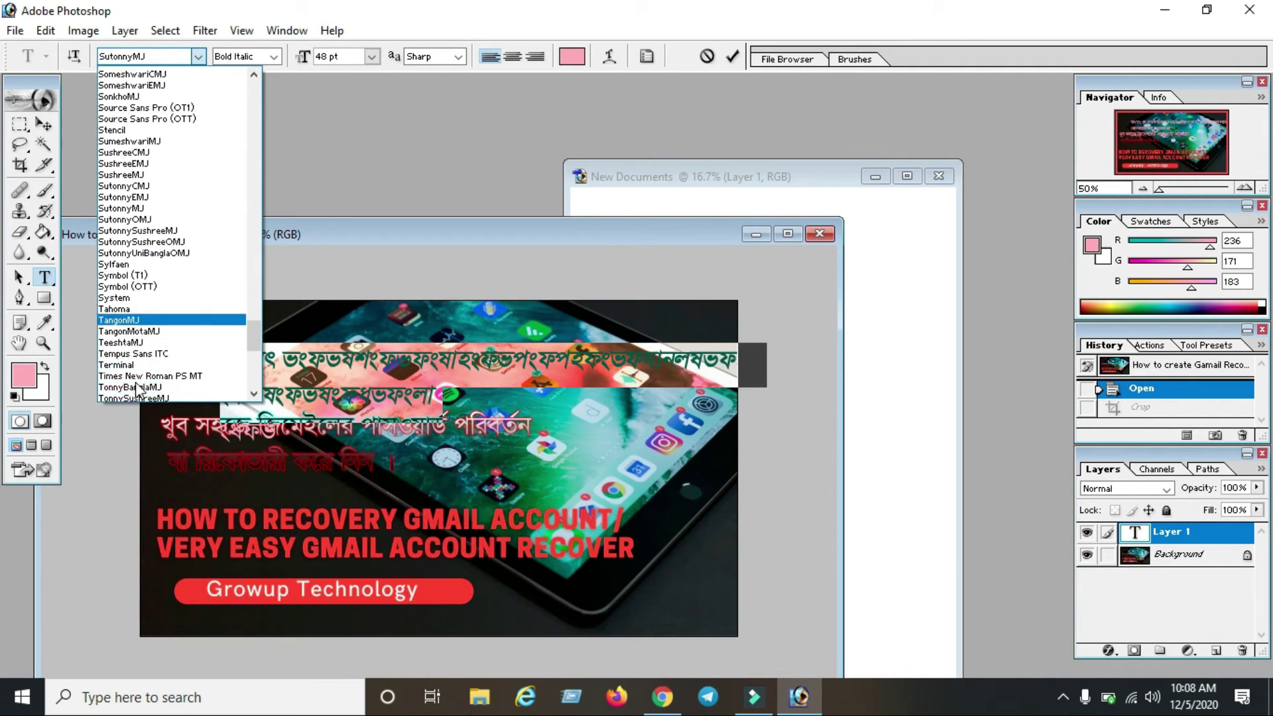
pyautogui.click(195, 341)
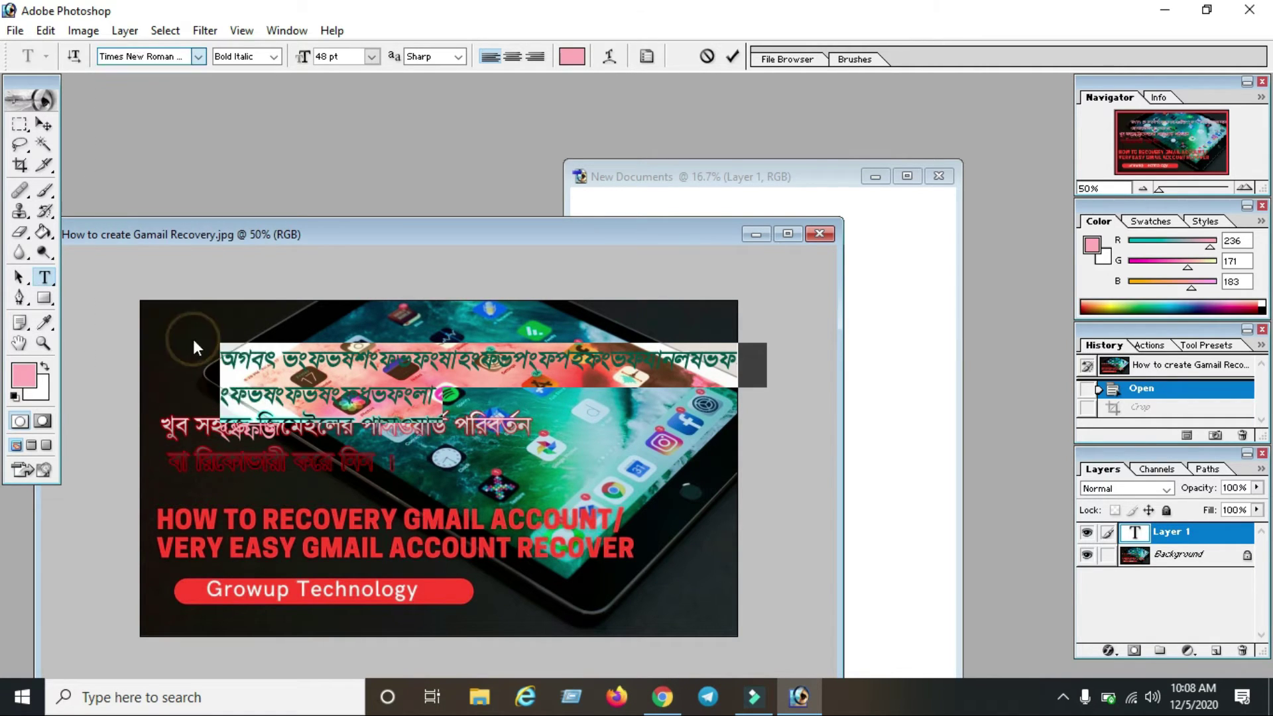
# Step: Select all the filler text, try center and right alignment, and return it to left alignment
pyautogui.click(364, 365)
pyautogui.moveTo(221, 359); pyautogui.dragTo(420, 388)
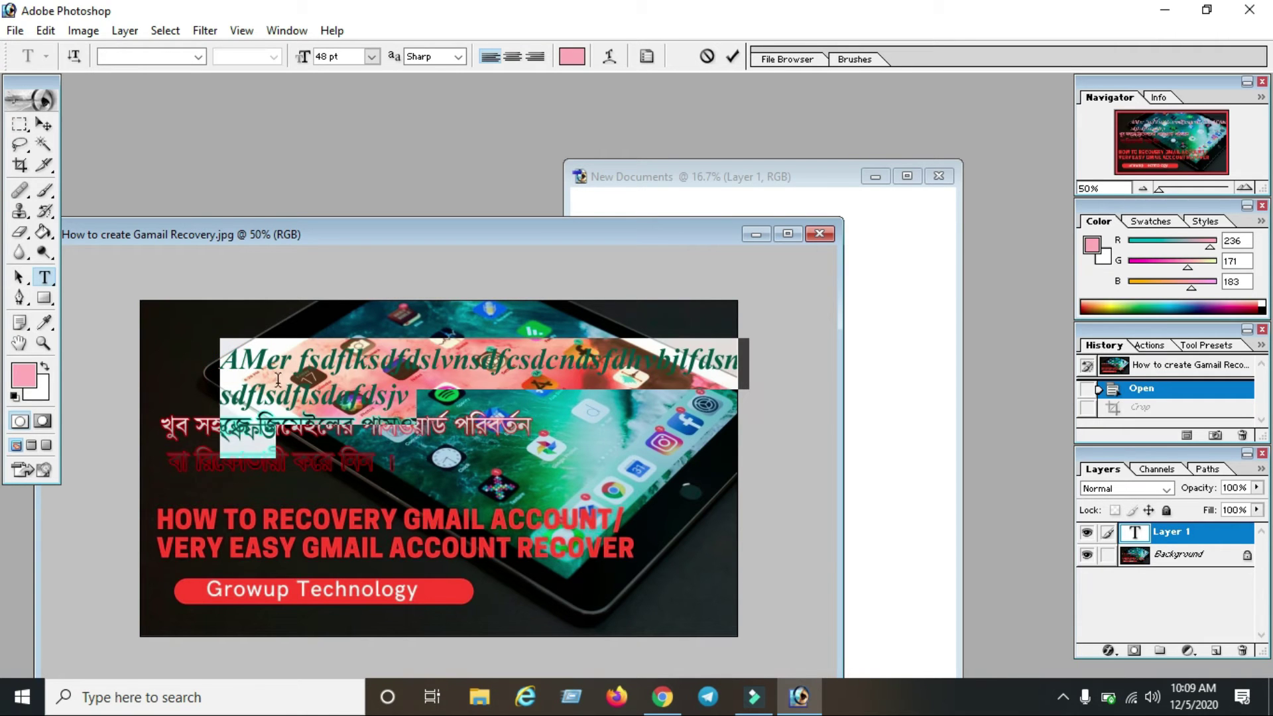
pyautogui.click(376, 351)
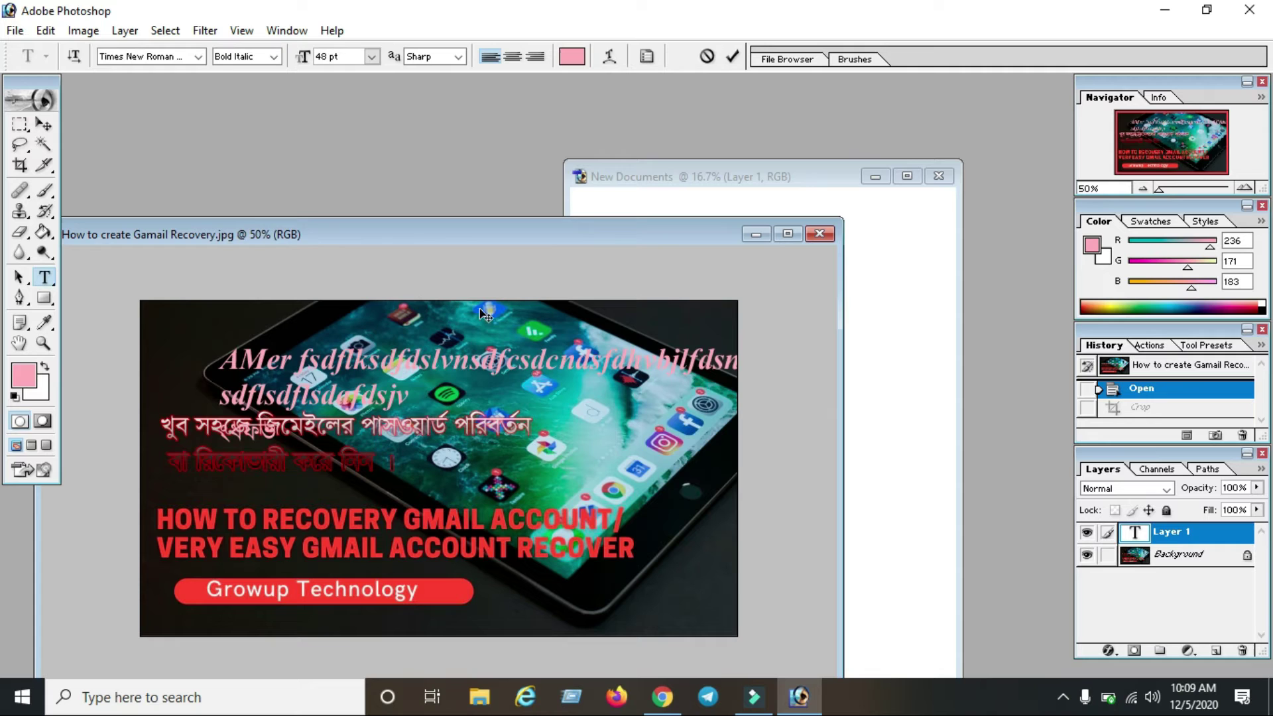
pyautogui.moveTo(219, 339); pyautogui.dragTo(537, 438)
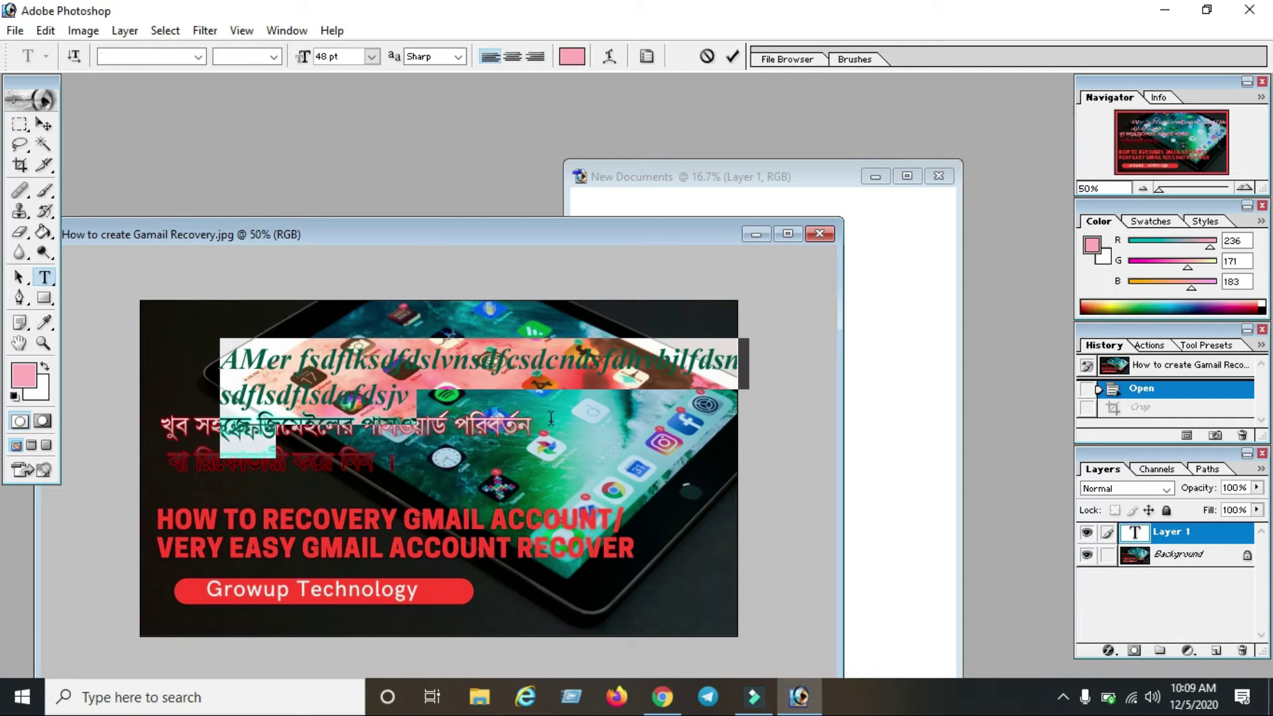
pyautogui.click(513, 58)
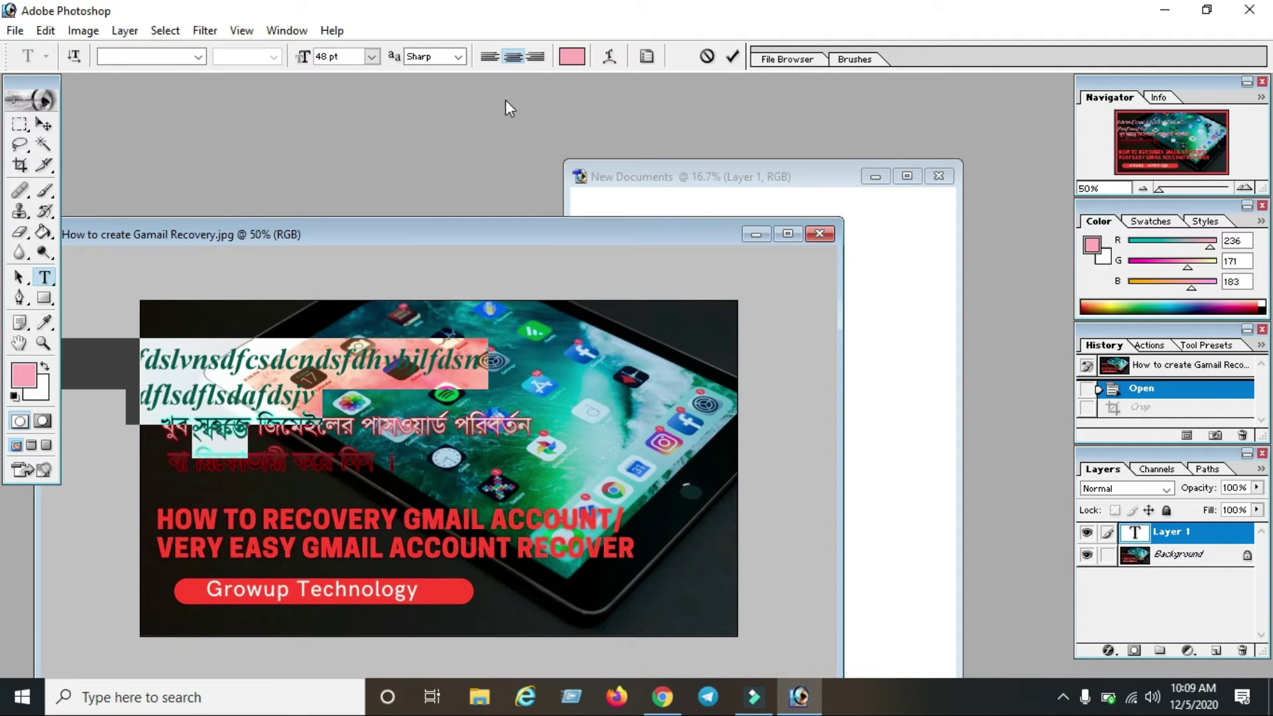
pyautogui.click(537, 57)
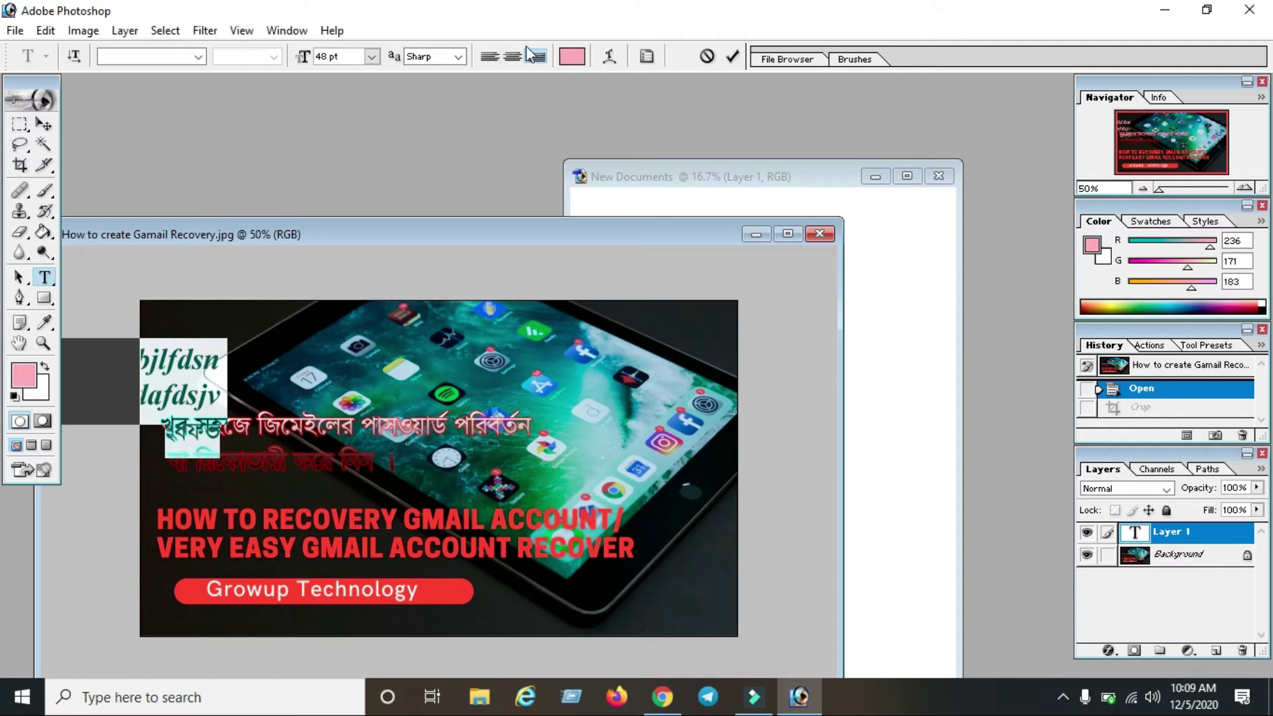
pyautogui.click(487, 58)
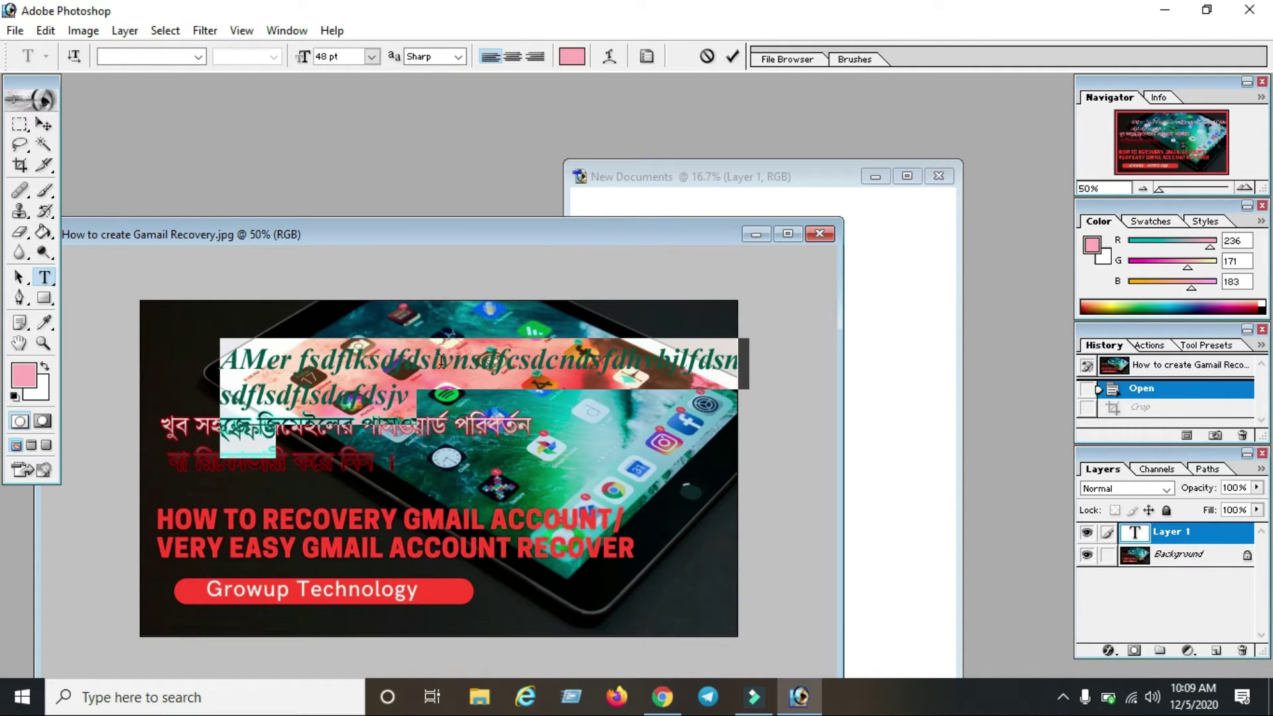
# Step: Delete the filler text layer from the Gamail Recovery image, move the image window down and minimize it
pyautogui.moveTo(219, 358); pyautogui.dragTo(541, 398)
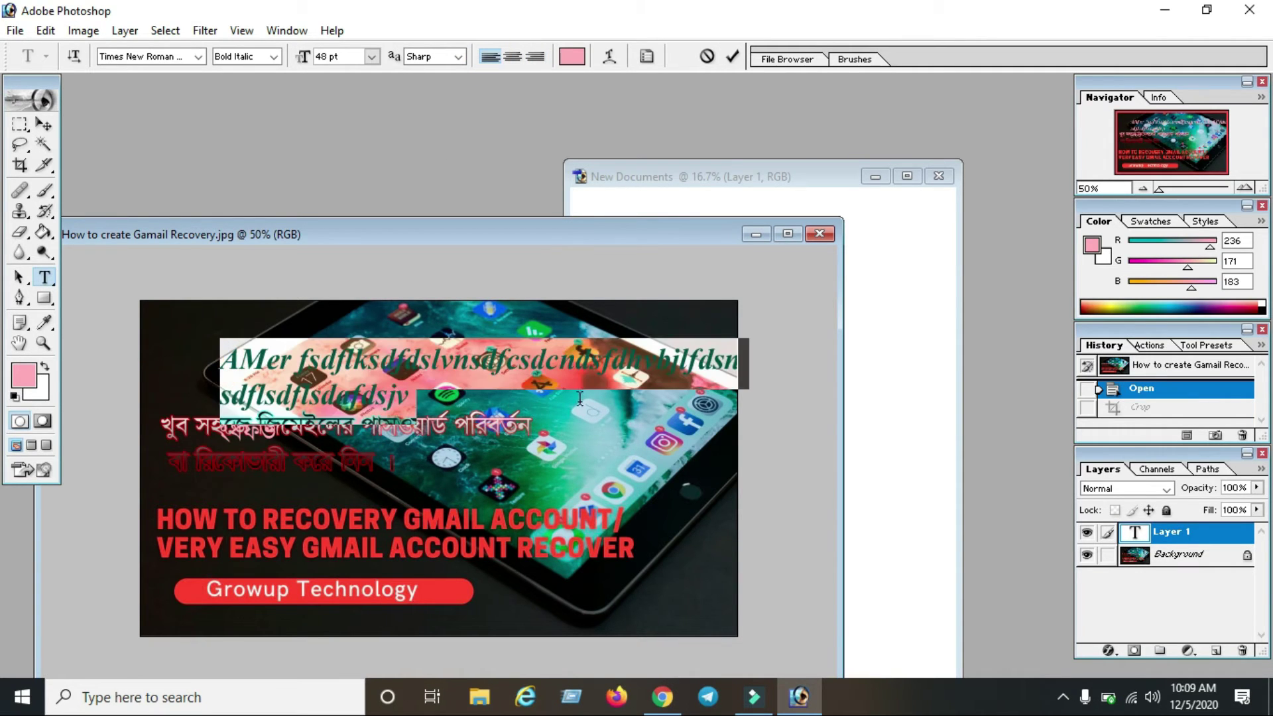
pyautogui.moveTo(1176, 534); pyautogui.dragTo(1242, 650)
pyautogui.click(434, 234)
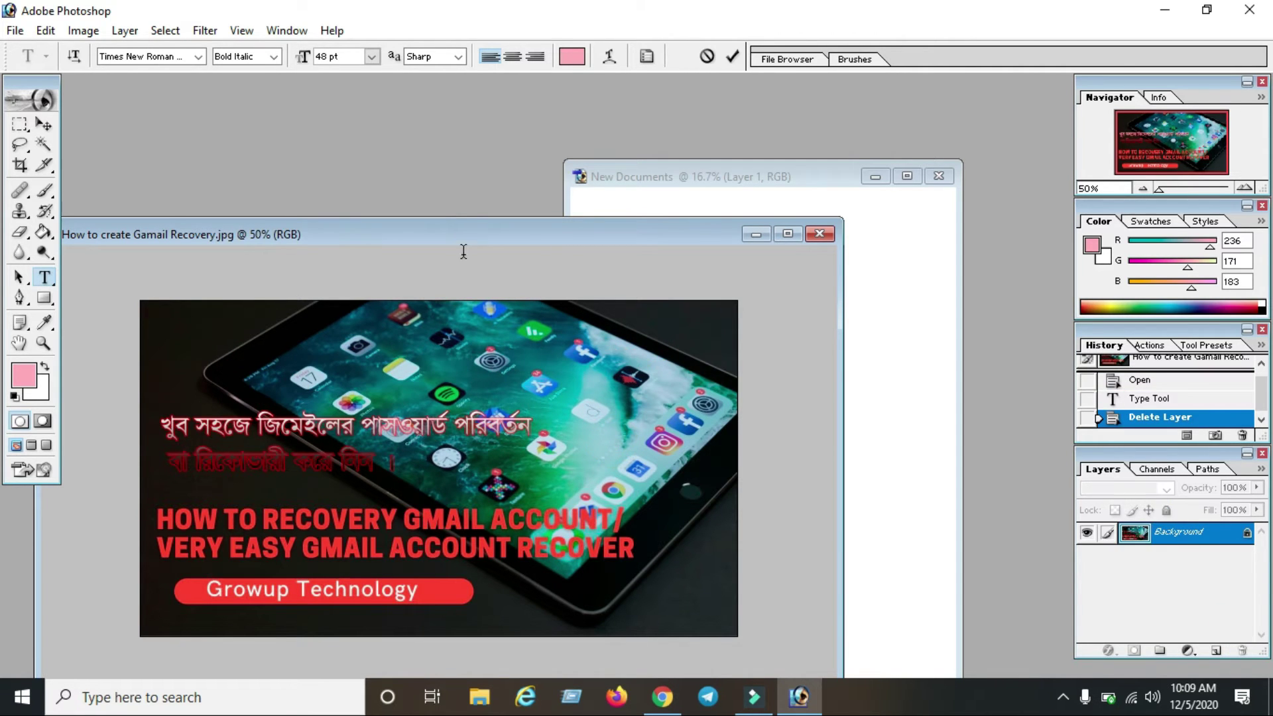
pyautogui.moveTo(435, 233); pyautogui.dragTo(487, 435)
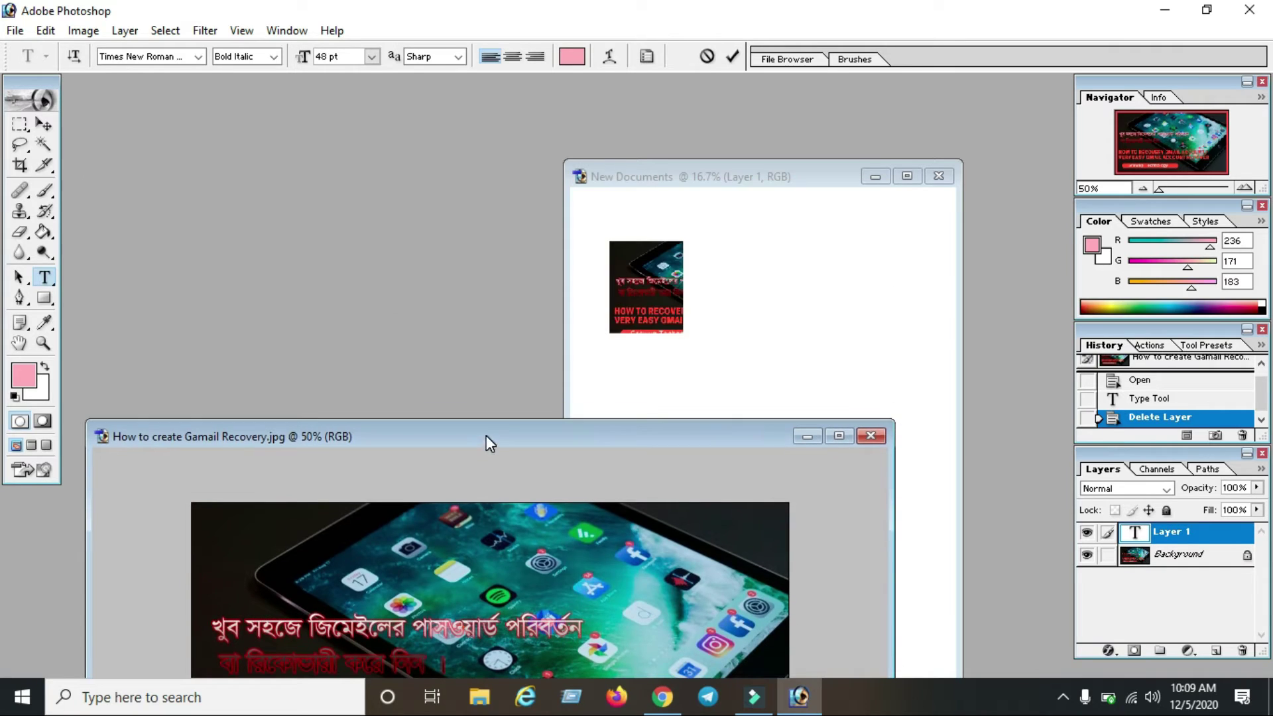
pyautogui.click(807, 436)
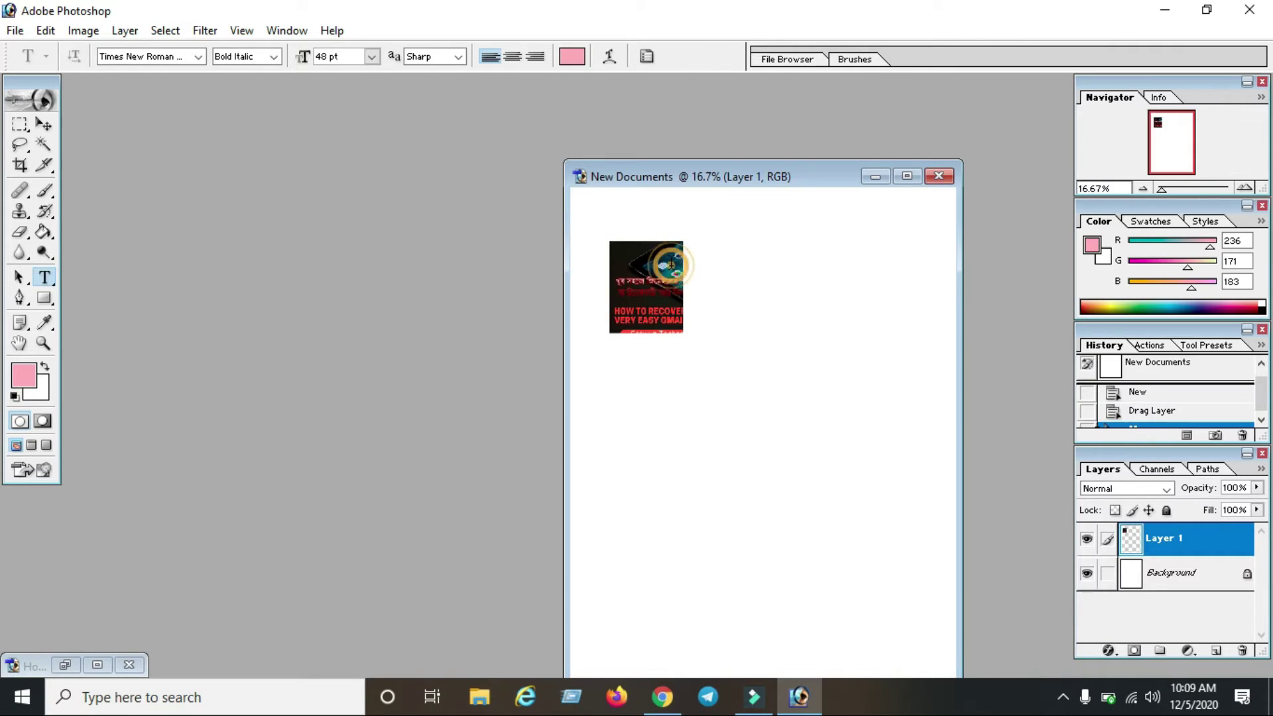
# Step: Start an empty text entry over the cropped picture in New Documents and move the document window toward the middle of the workspace
pyautogui.click(683, 295)
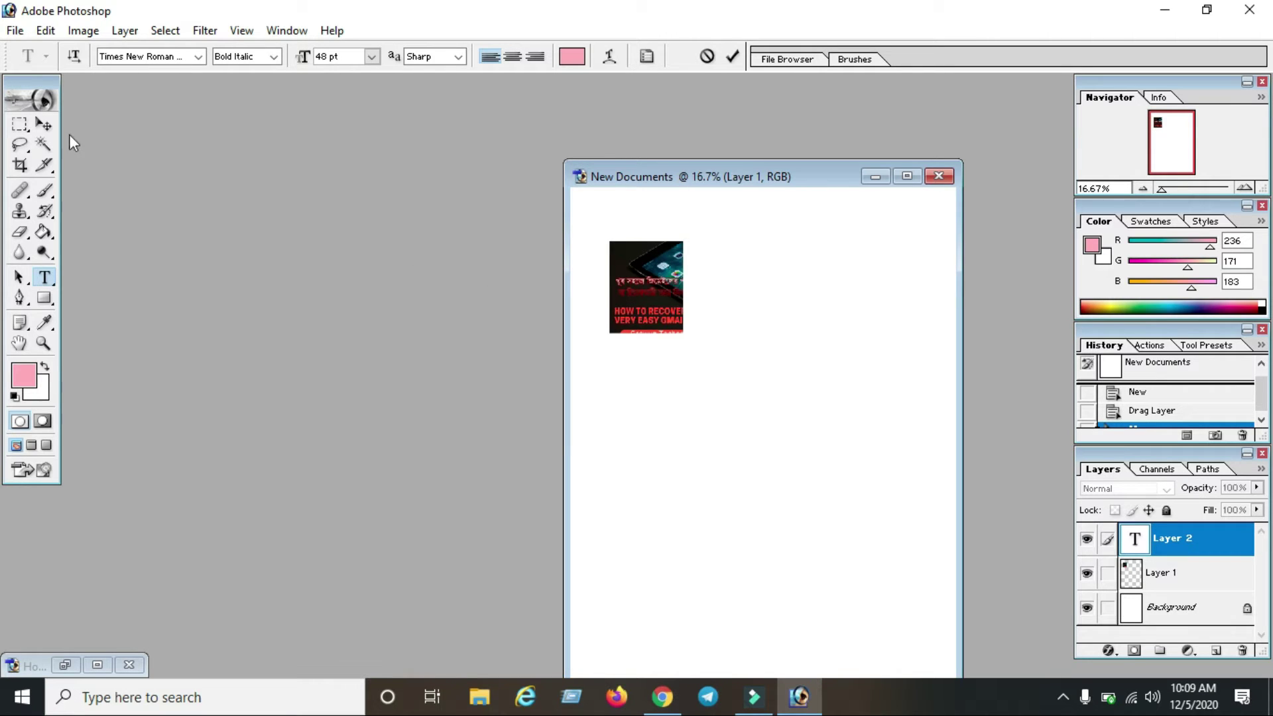
pyautogui.click(15, 31)
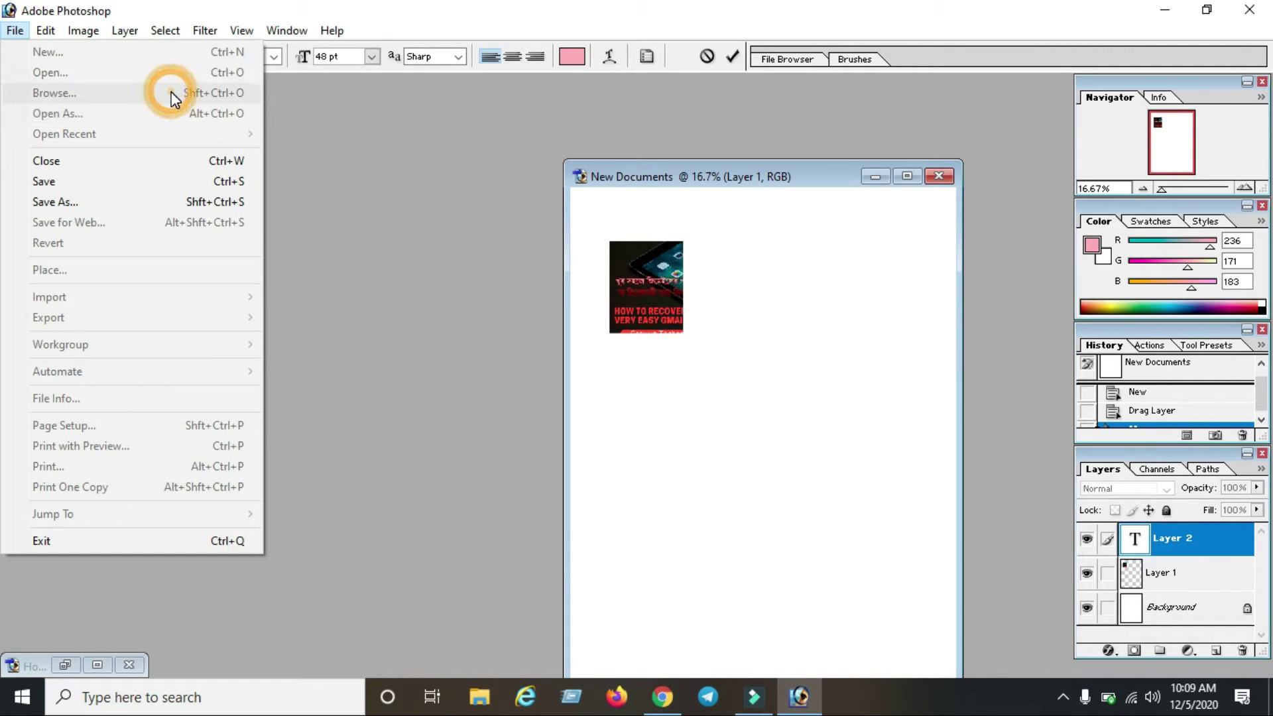
pyautogui.click(682, 312)
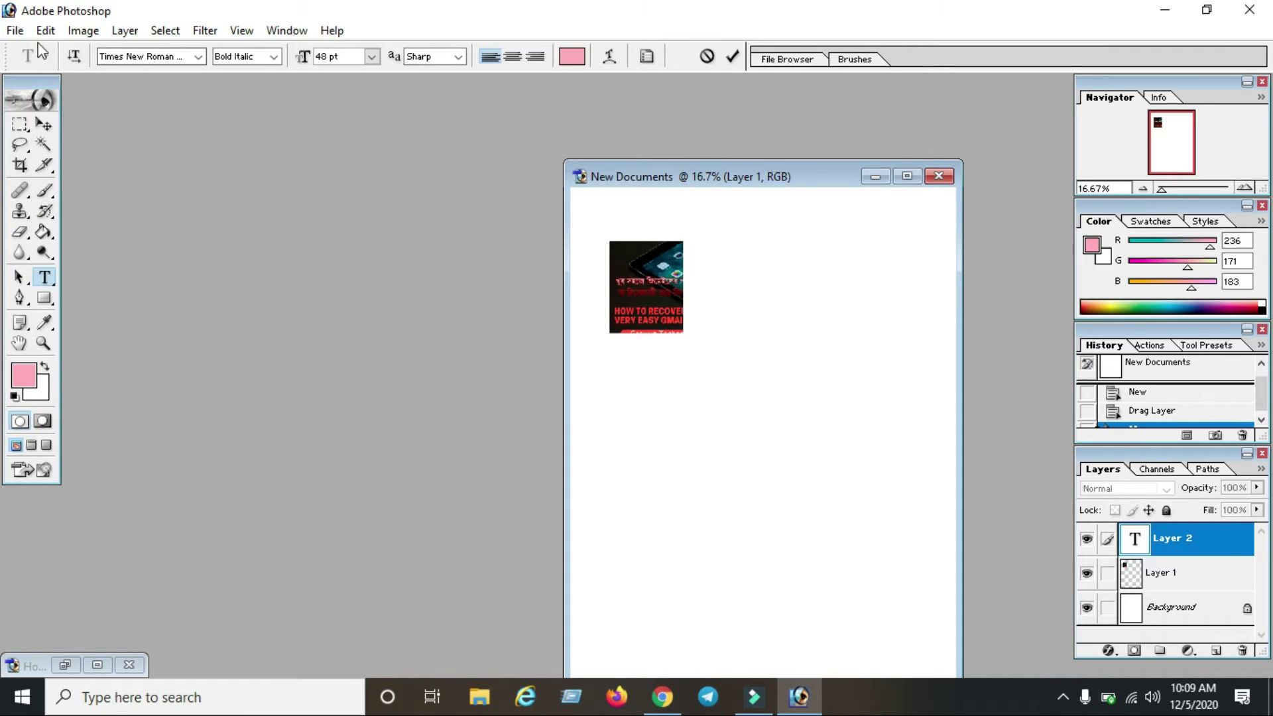
pyautogui.click(14, 30)
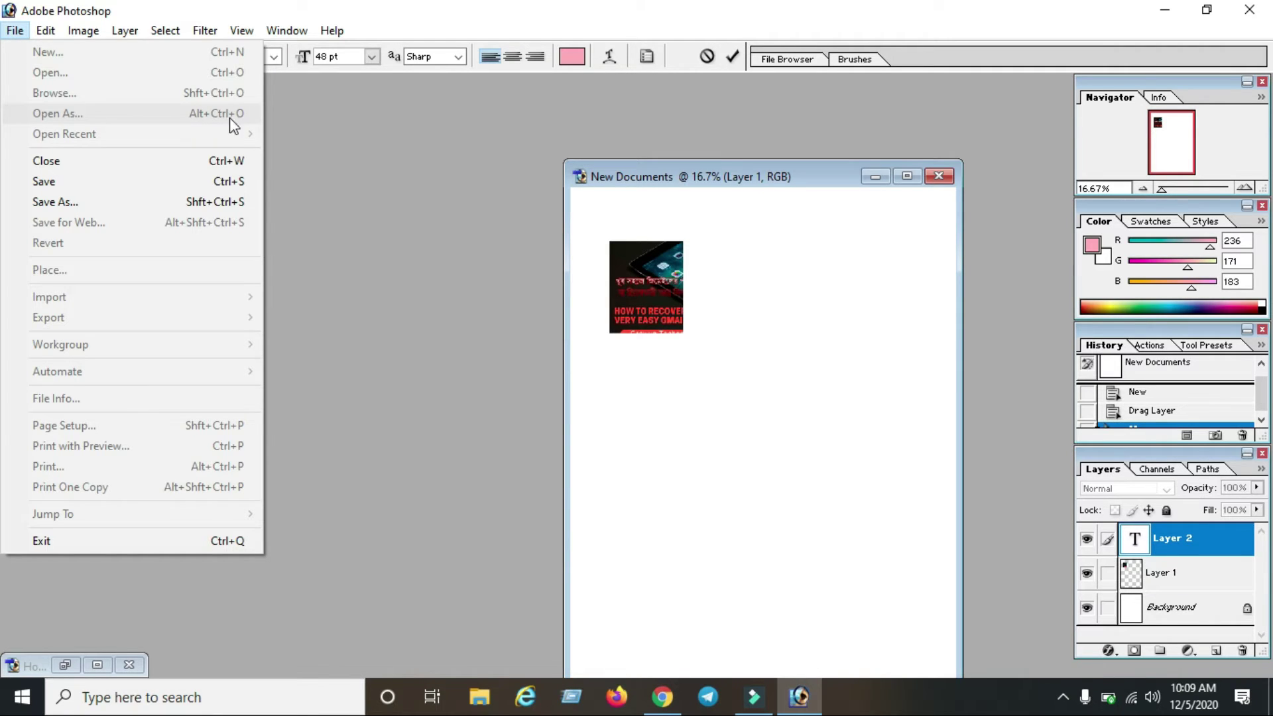
pyautogui.click(652, 394)
pyautogui.click(648, 177)
pyautogui.moveTo(652, 185); pyautogui.dragTo(390, 159)
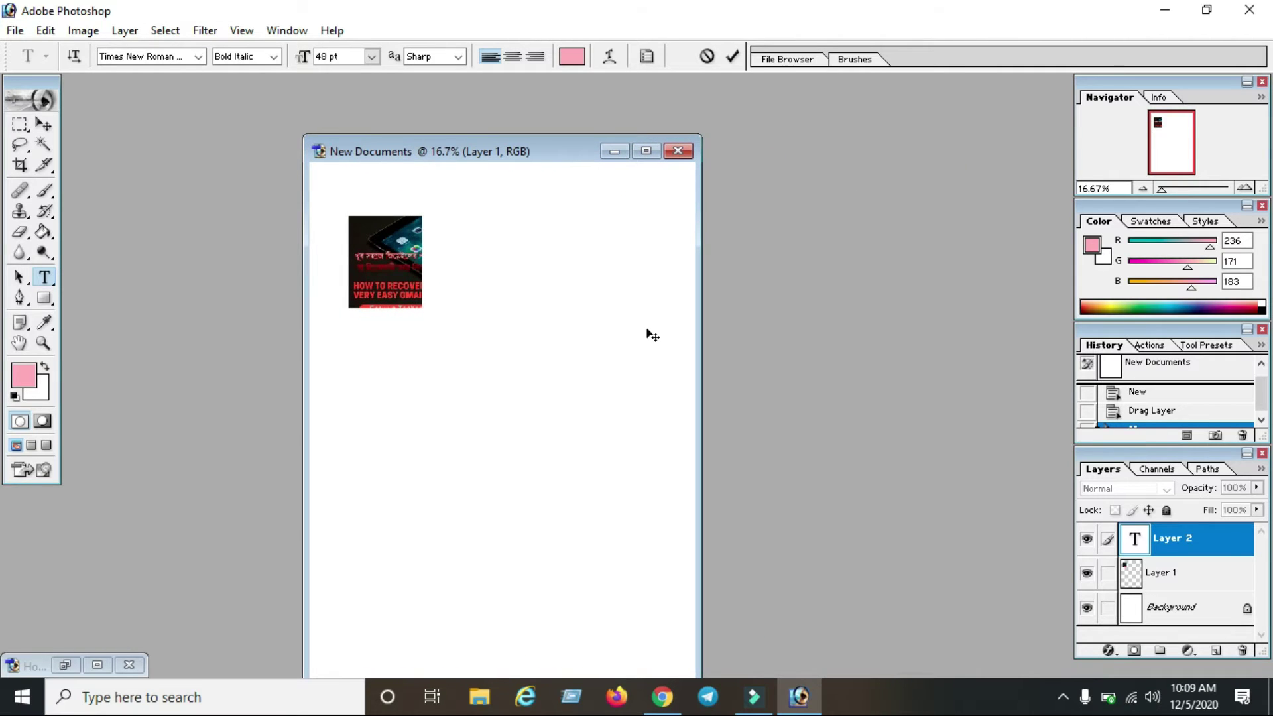
# Step: Finish the empty text entry and make Layer 1 with the cropped picture the active layer
pyautogui.click(15, 31)
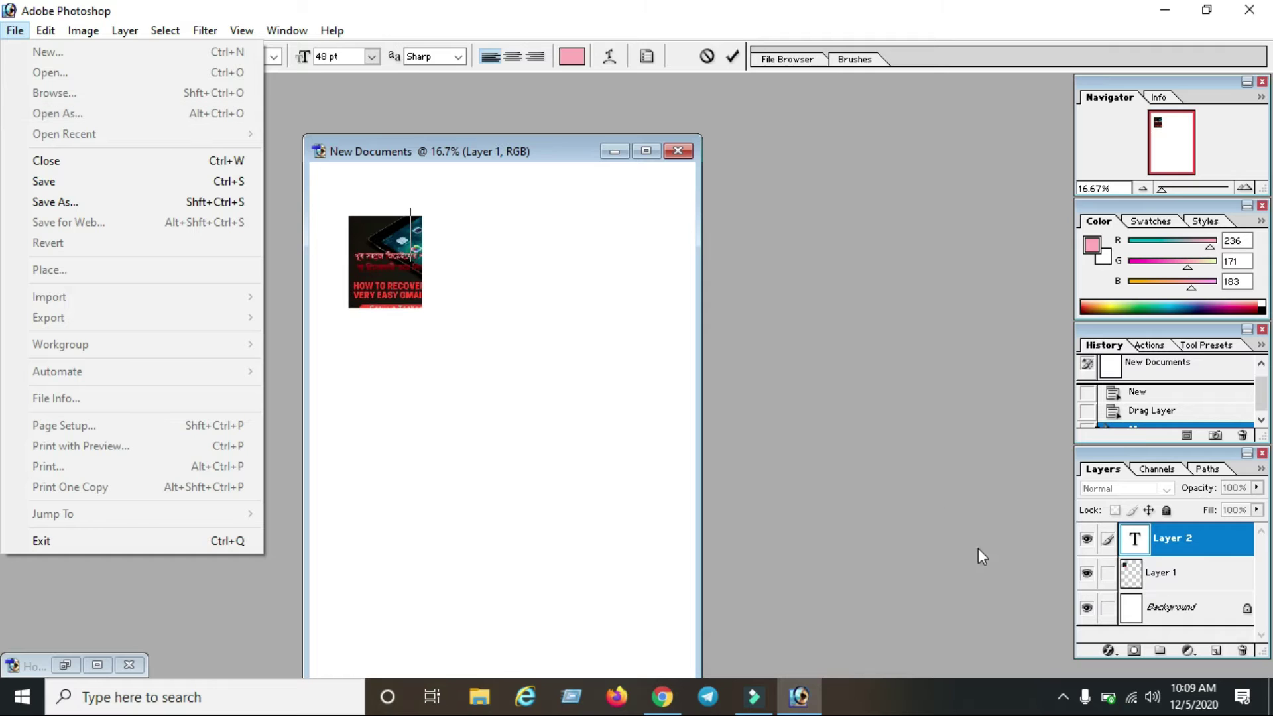
pyautogui.click(1159, 575)
pyautogui.click(1157, 573)
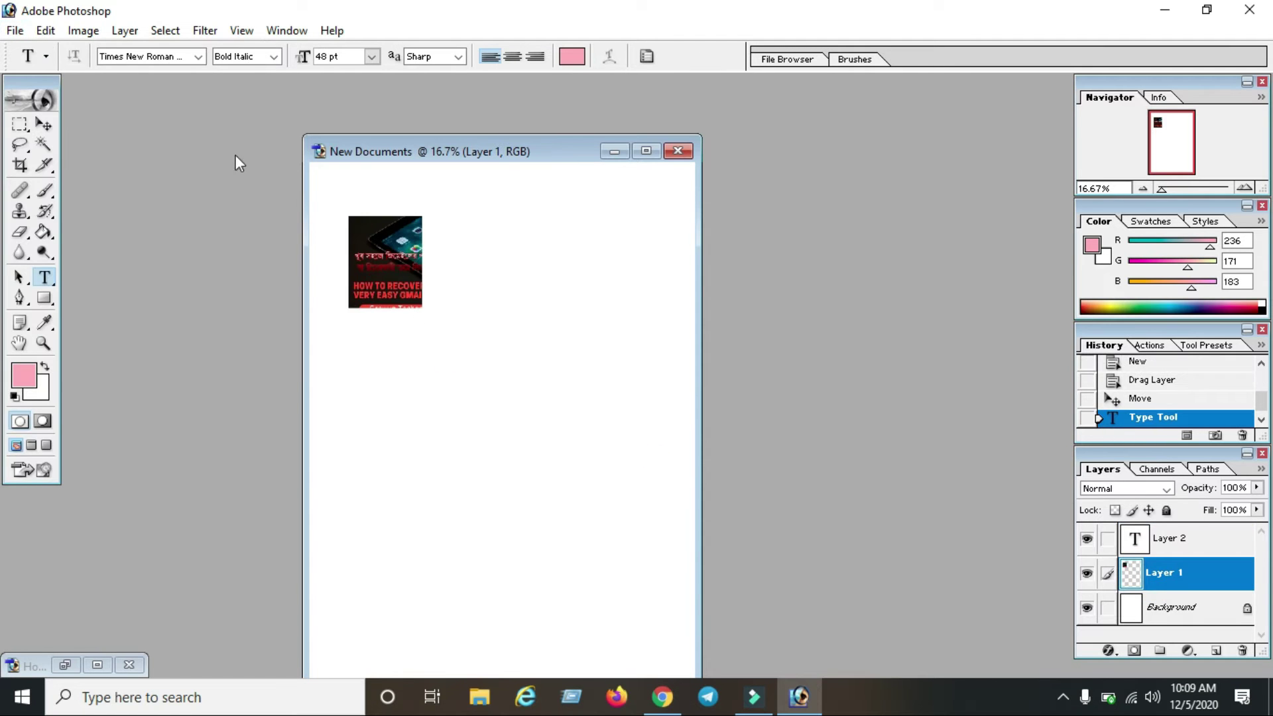
pyautogui.click(15, 31)
pyautogui.click(84, 116)
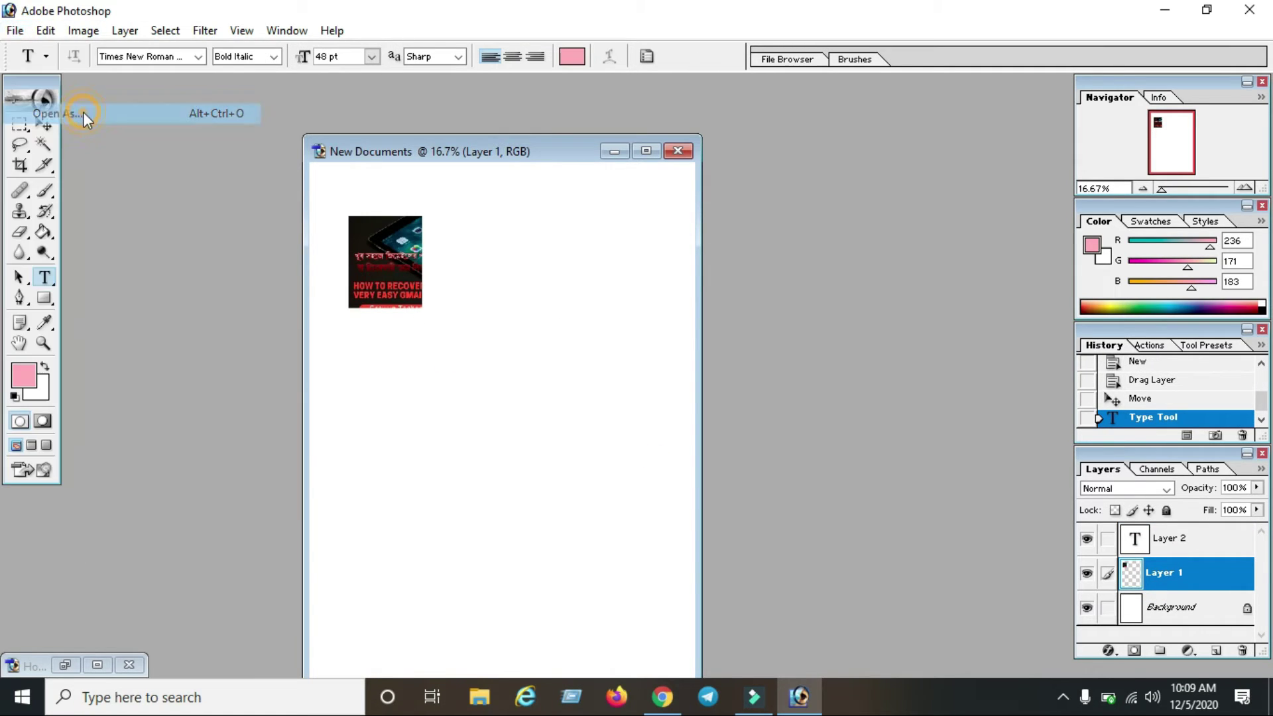
pyautogui.moveTo(740, 263)
pyautogui.mouseDown()
pyautogui.moveTo(732, 380)
pyautogui.moveTo(745, 507)
pyautogui.moveTo(702, 466)
pyautogui.moveTo(781, 507)
pyautogui.moveTo(729, 368)
pyautogui.moveTo(729, 279)
pyautogui.mouseUp()
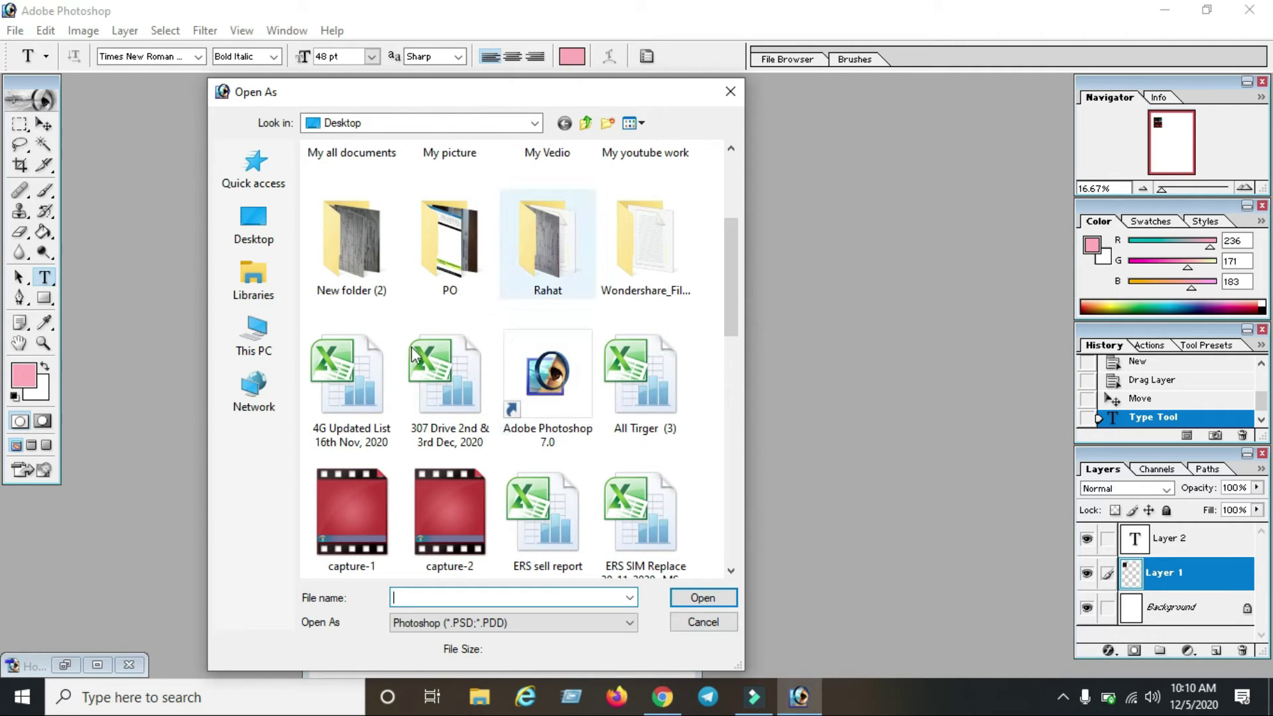
pyautogui.click(704, 620)
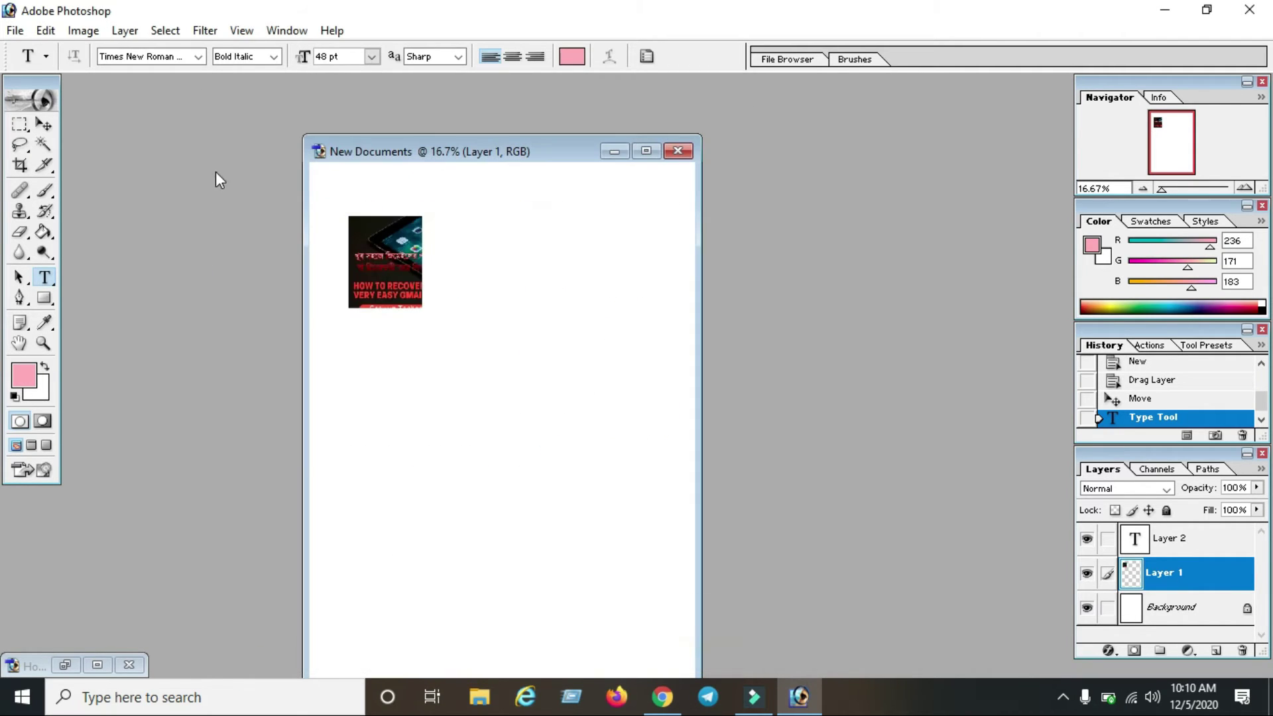
# Step: Reopen the recent file How to create Gamail Recovery.jpg, move its window up in the workspace and activate the Move tool
pyautogui.click(14, 30)
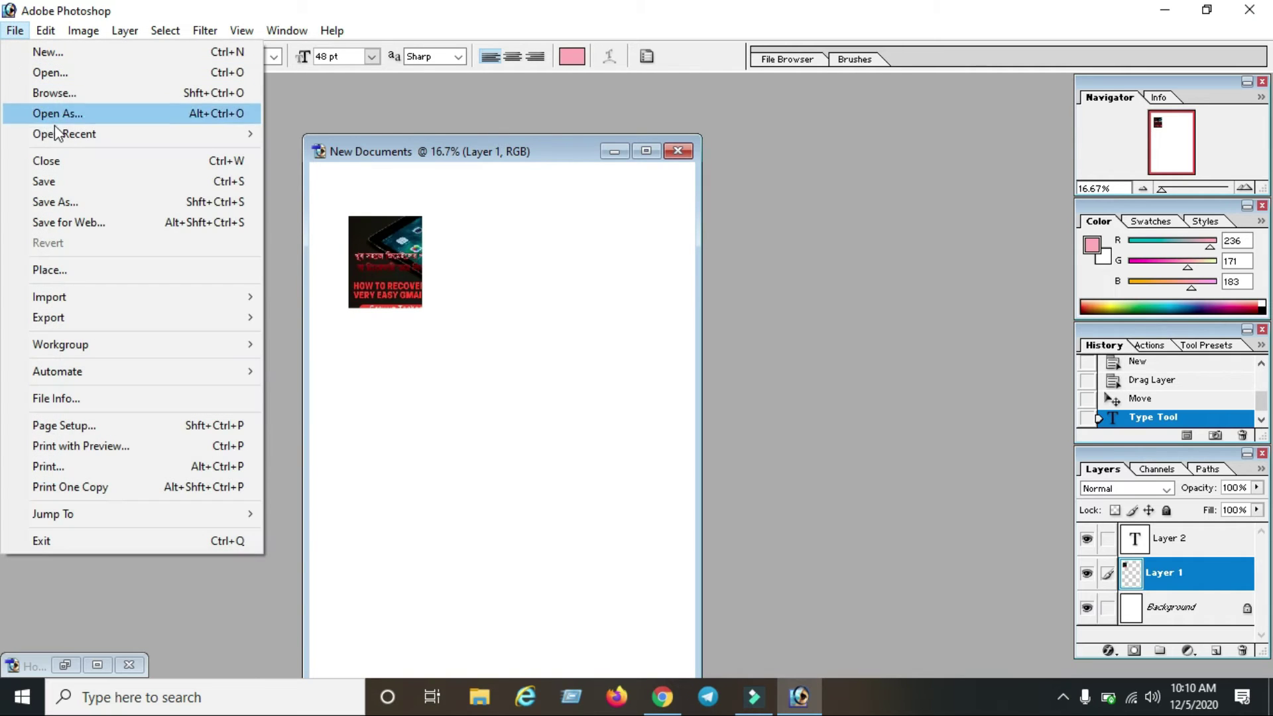
pyautogui.moveTo(89, 130)
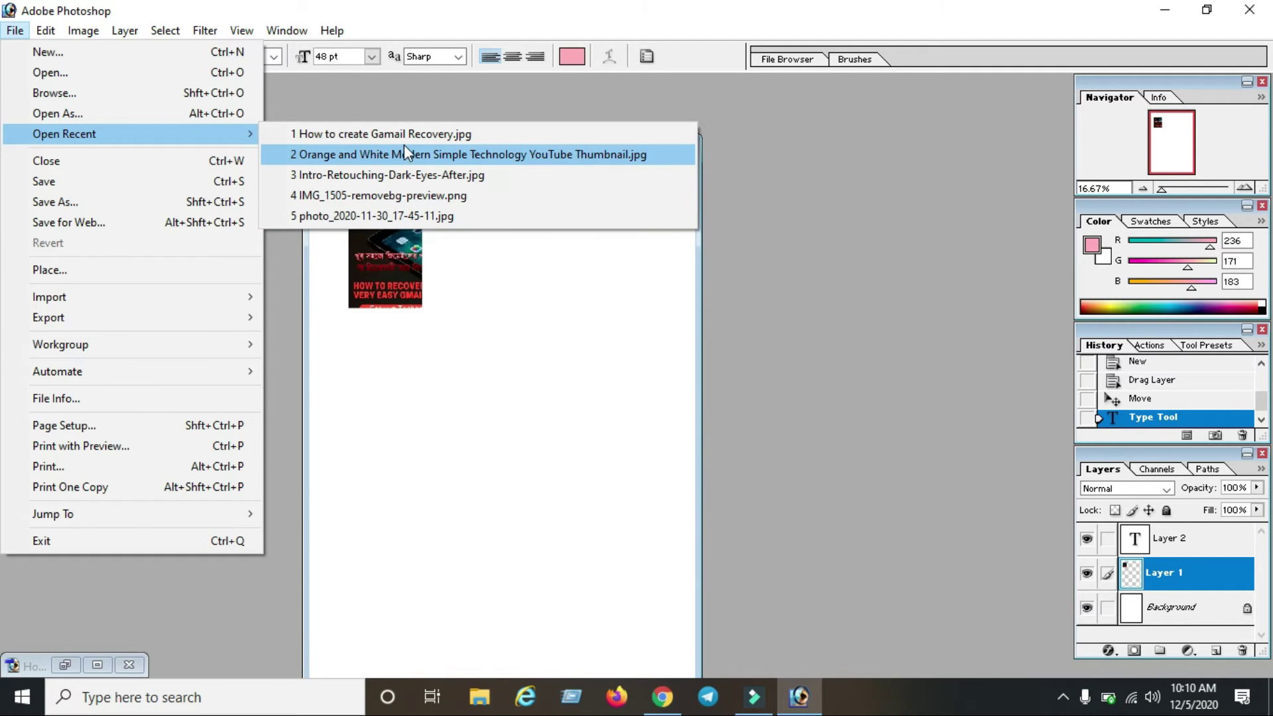
pyautogui.click(454, 134)
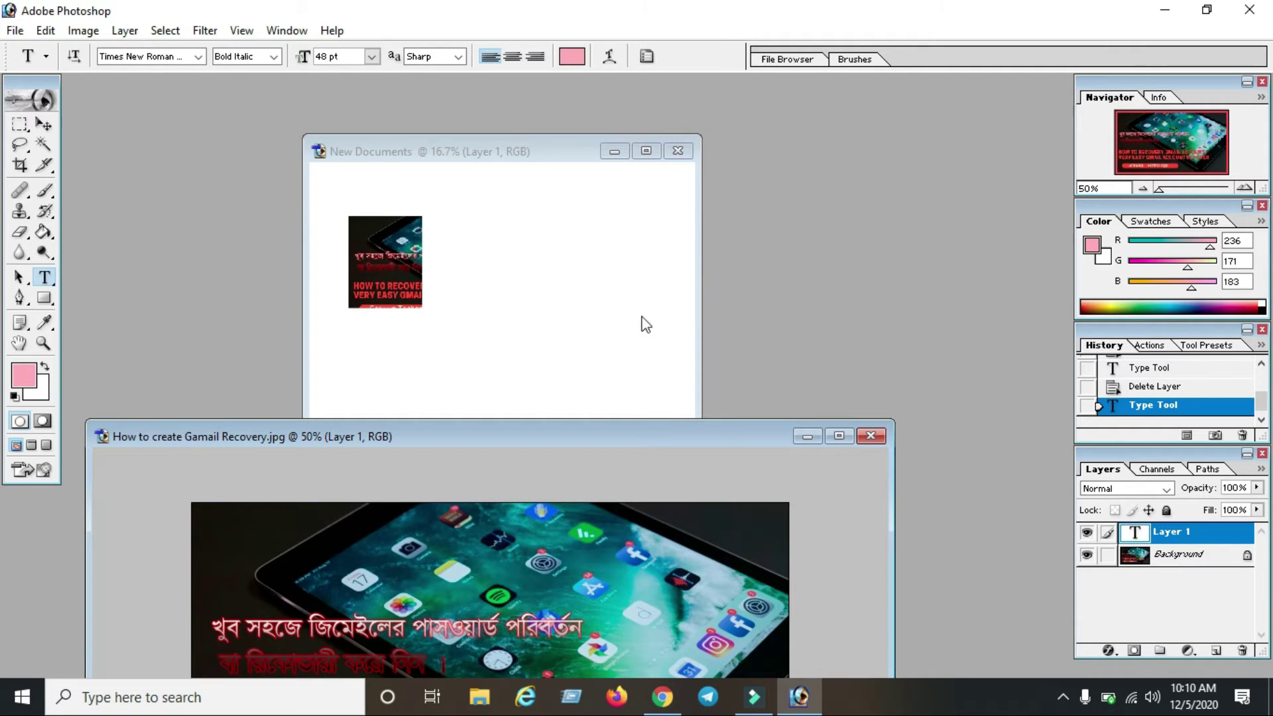
pyautogui.moveTo(678, 435); pyautogui.dragTo(727, 230)
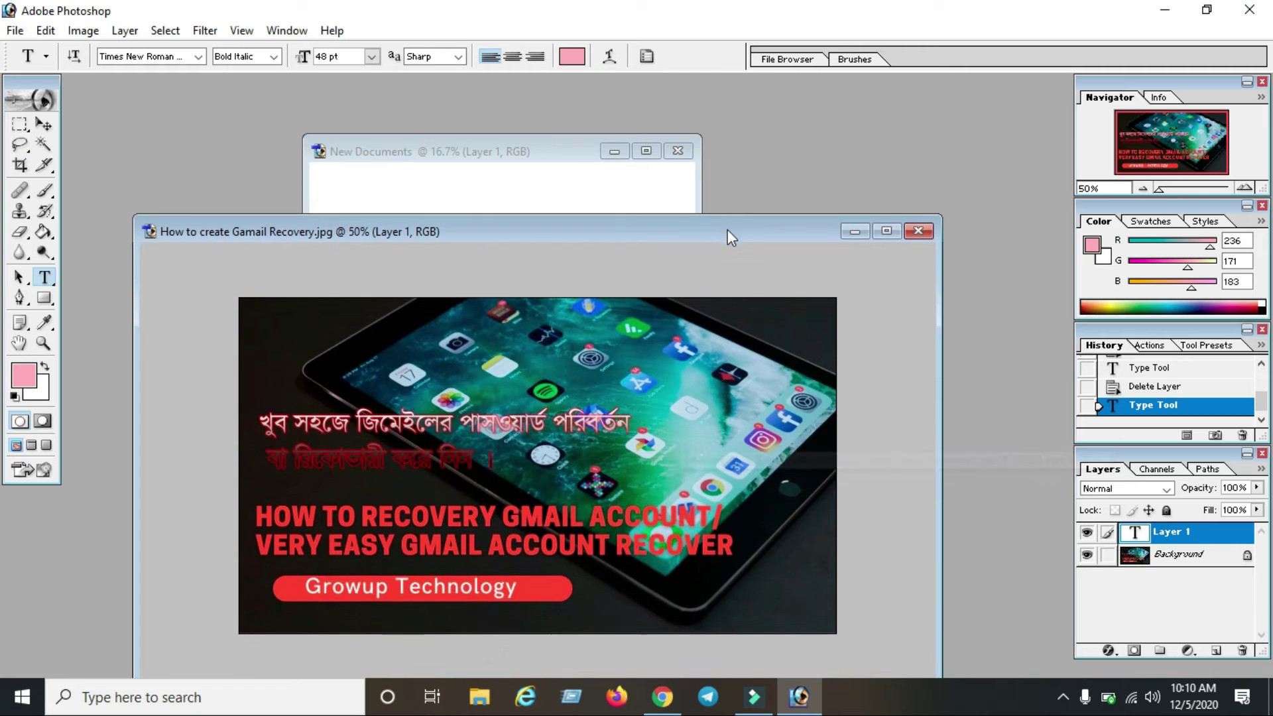
pyautogui.click(43, 124)
pyautogui.moveTo(392, 233); pyautogui.dragTo(375, 224)
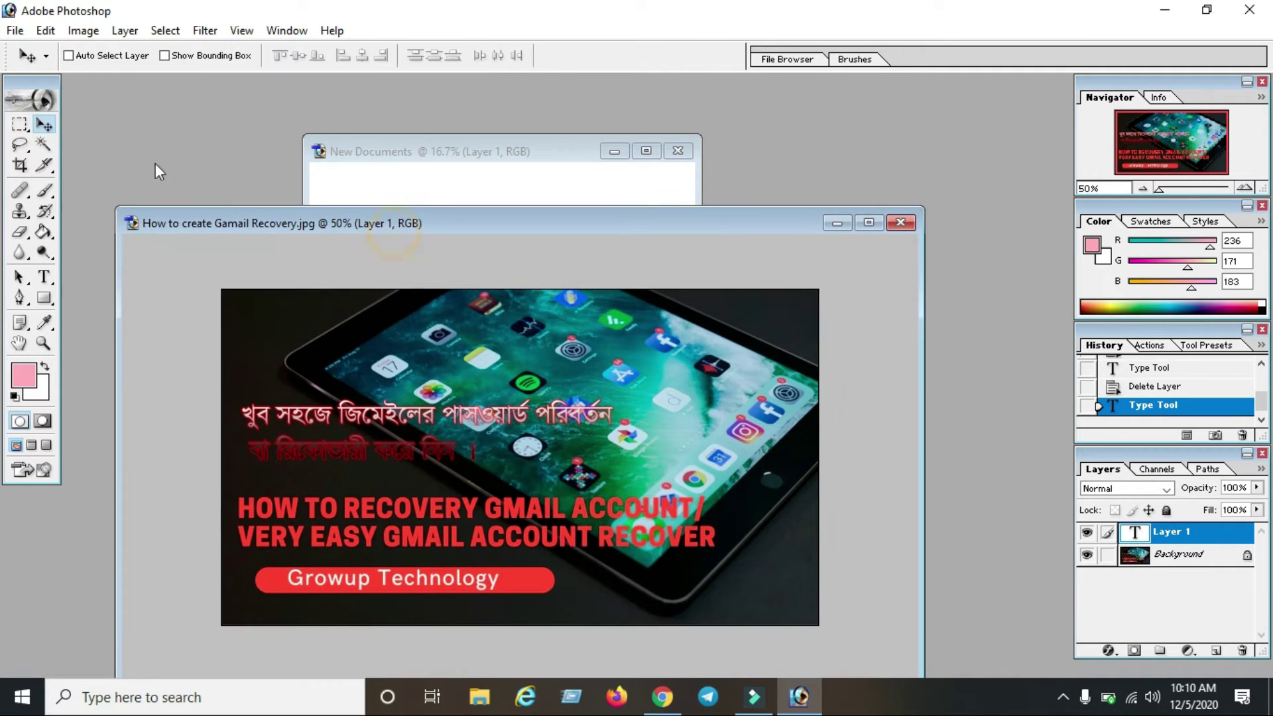
# Step: Open the recent file photo_2020-11-30_17-45-11.jpg with the working Adobe RGB (1998) profile and close it without saving
pyautogui.click(16, 32)
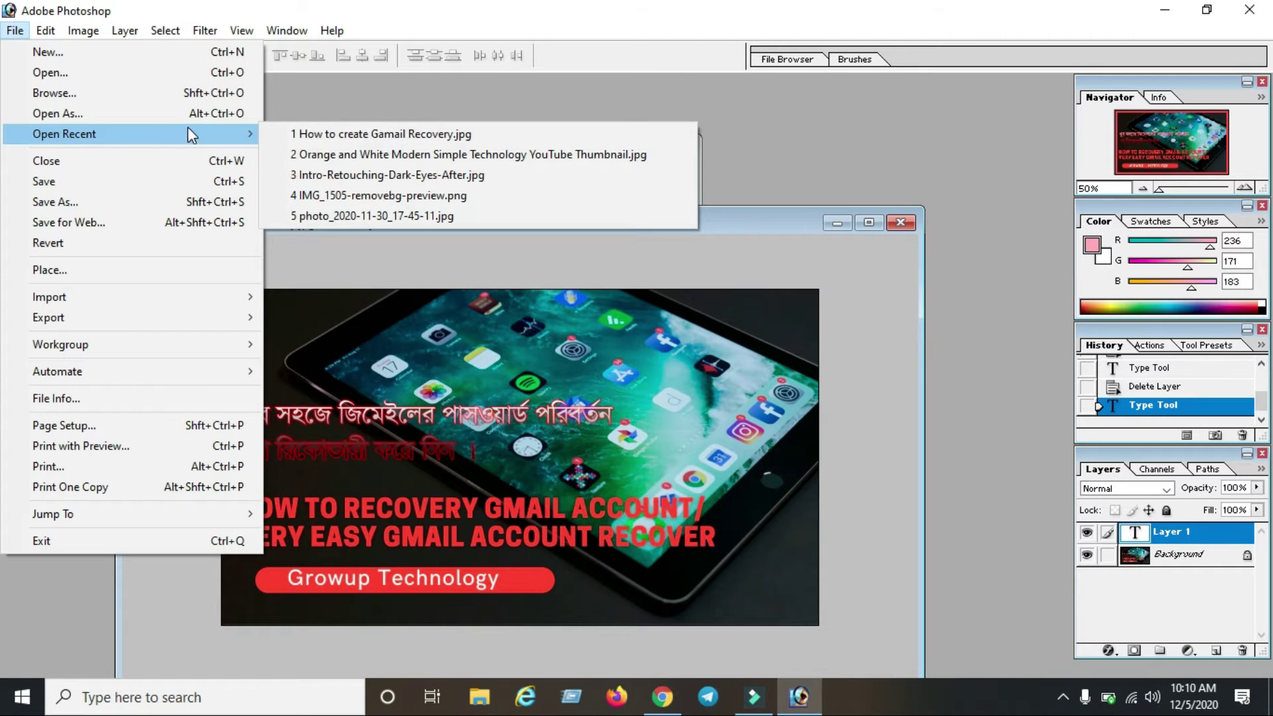
pyautogui.click(347, 214)
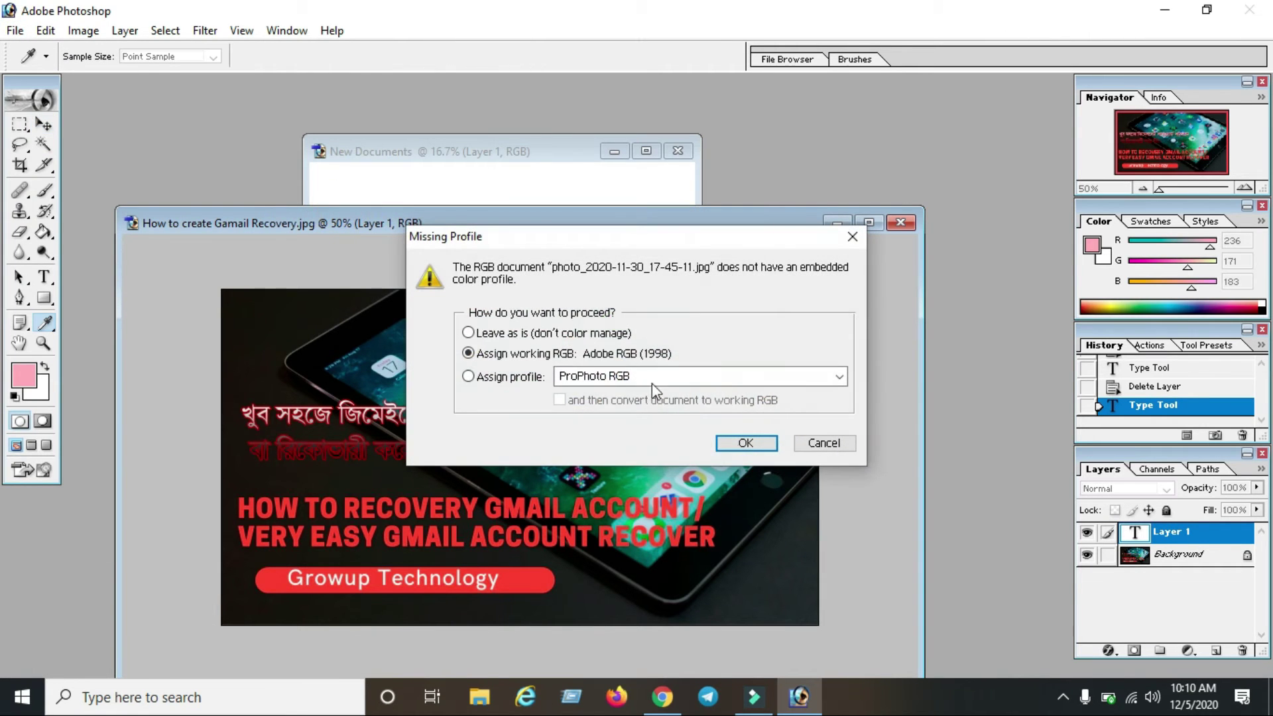
pyautogui.click(745, 443)
pyautogui.press('v')
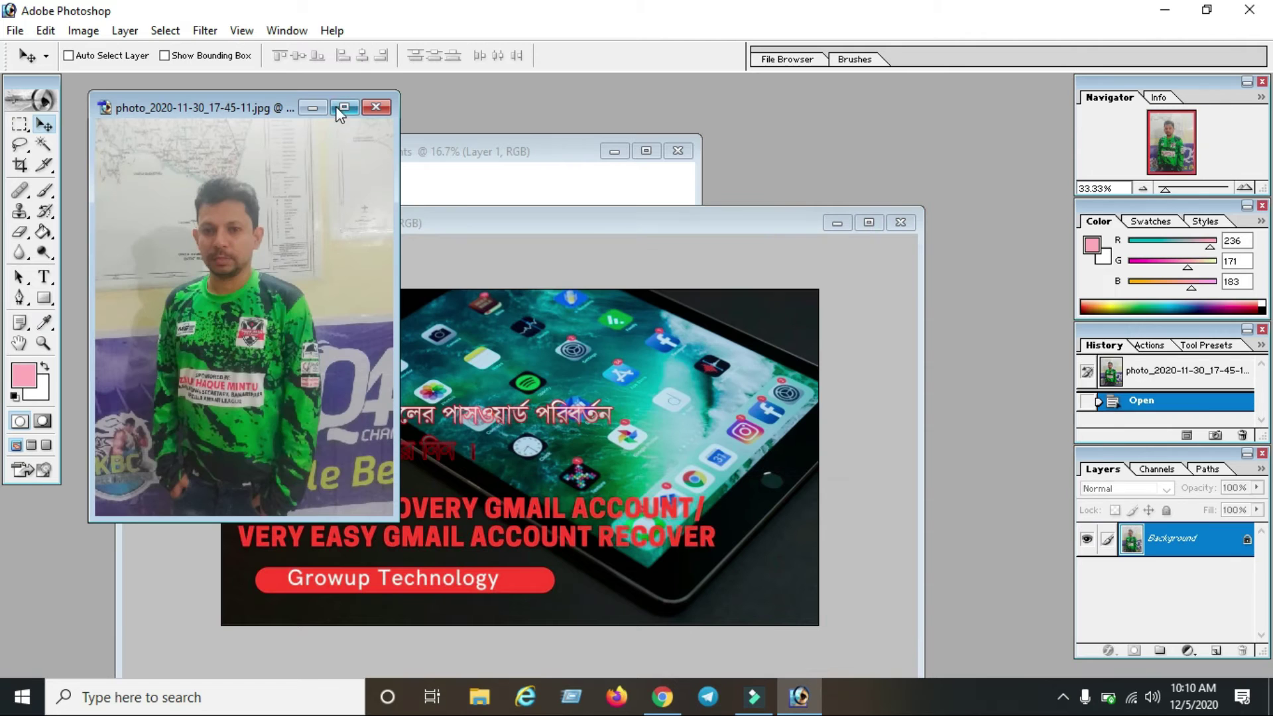
pyautogui.click(377, 107)
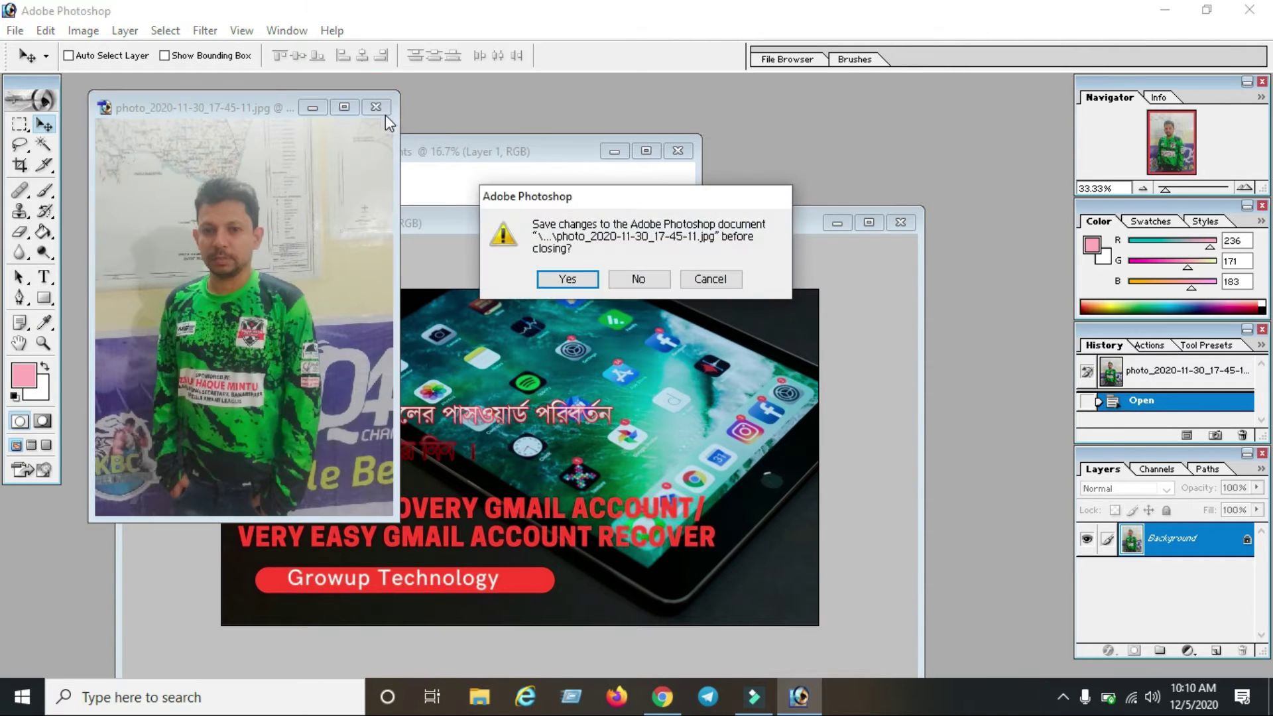
pyautogui.click(638, 279)
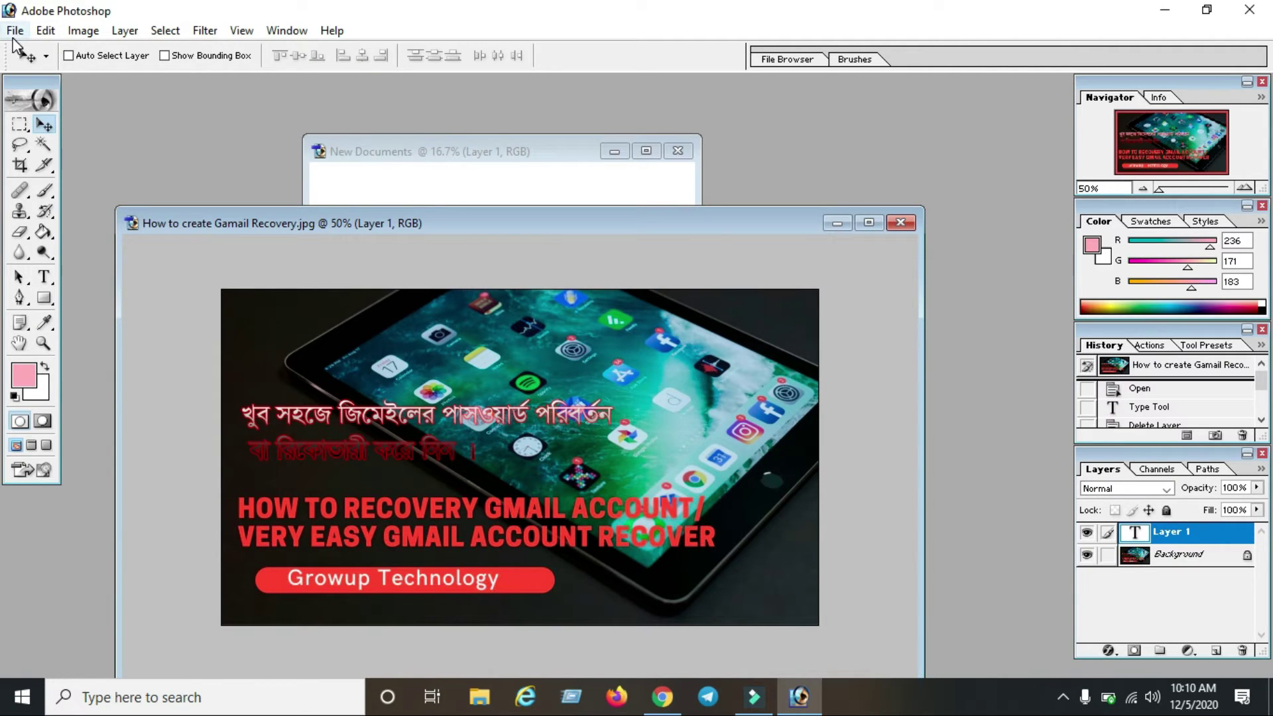
# Step: Close How to create Gamail Recovery.jpg without saving its changes
pyautogui.click(15, 32)
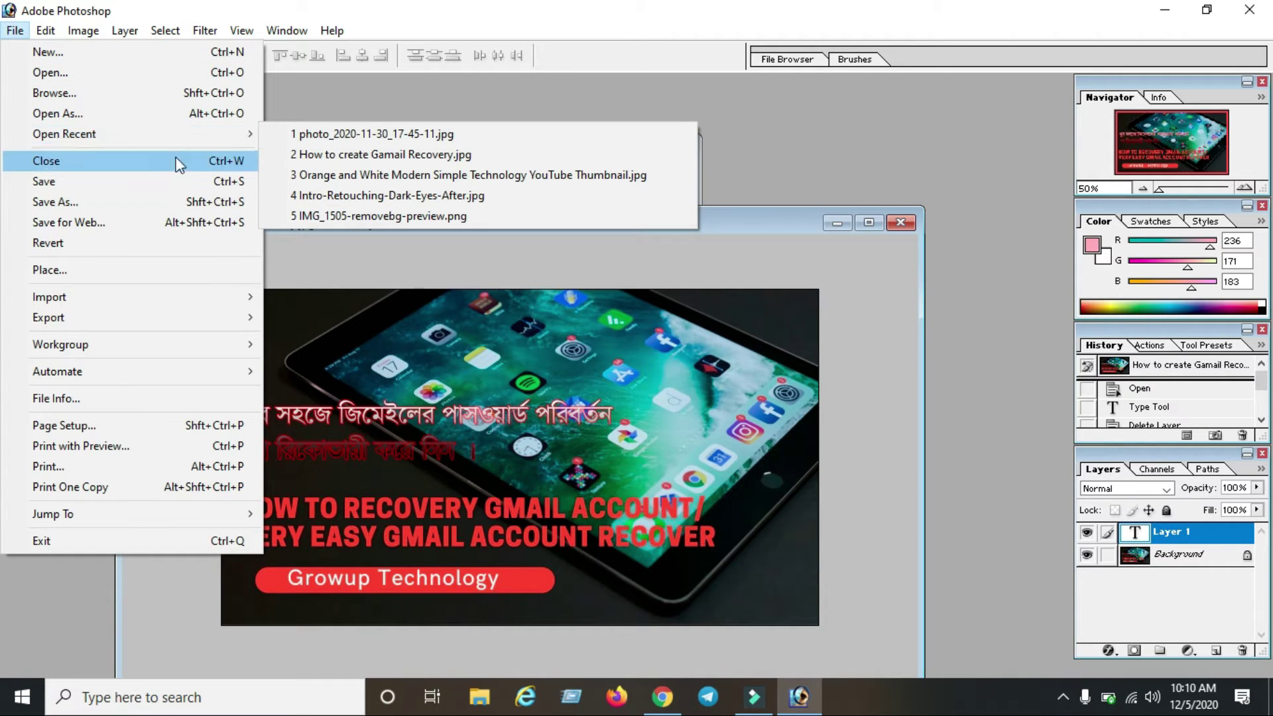
pyautogui.click(514, 336)
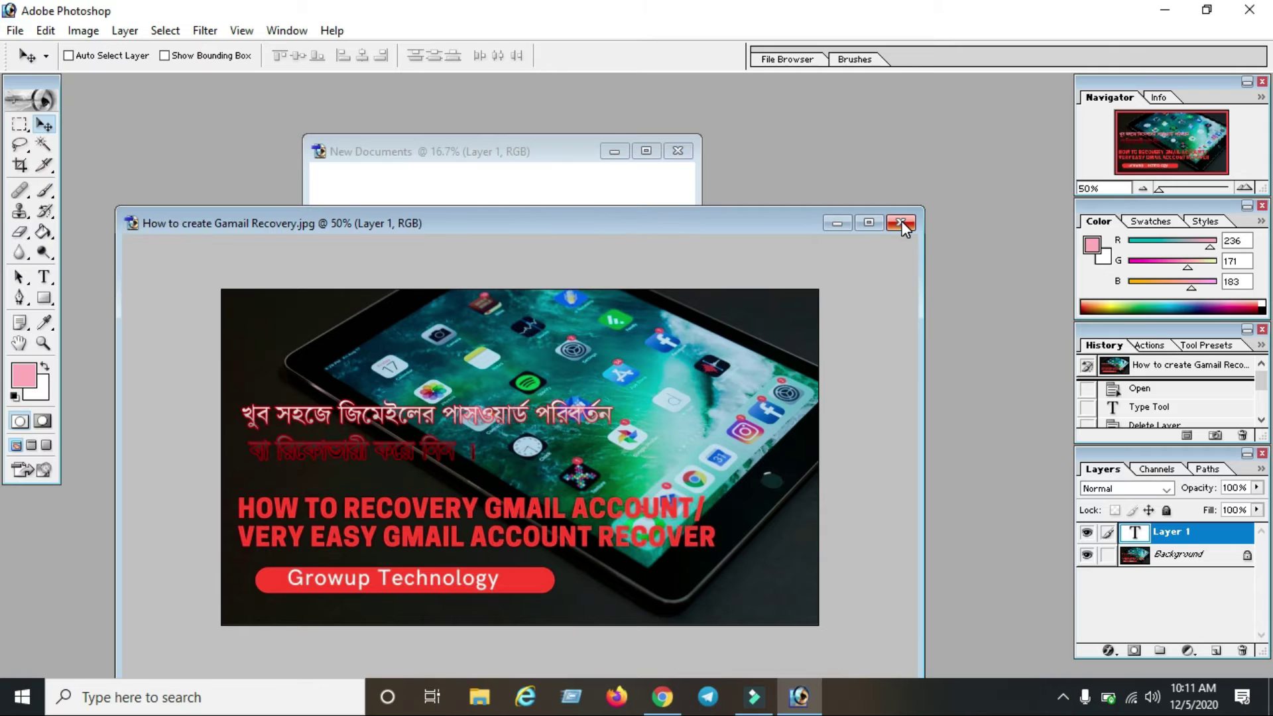
pyautogui.moveTo(492, 229); pyautogui.dragTo(484, 230)
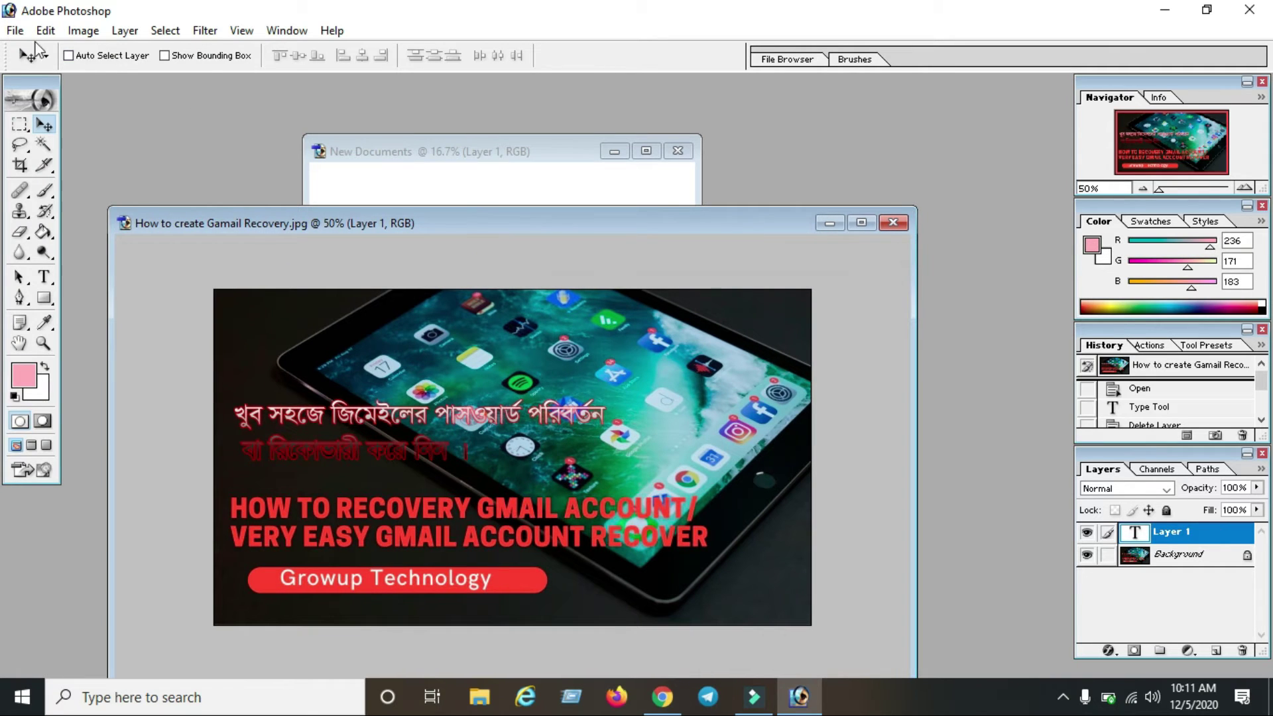
pyautogui.click(16, 31)
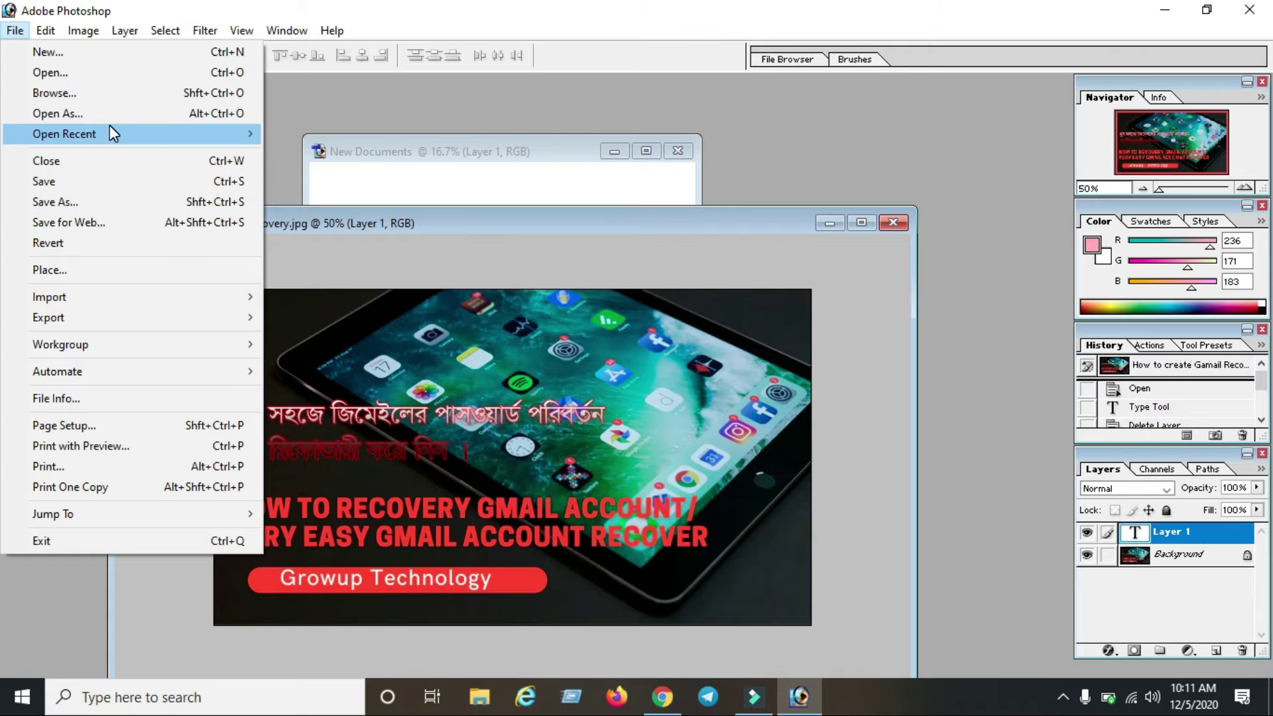
pyautogui.click(232, 161)
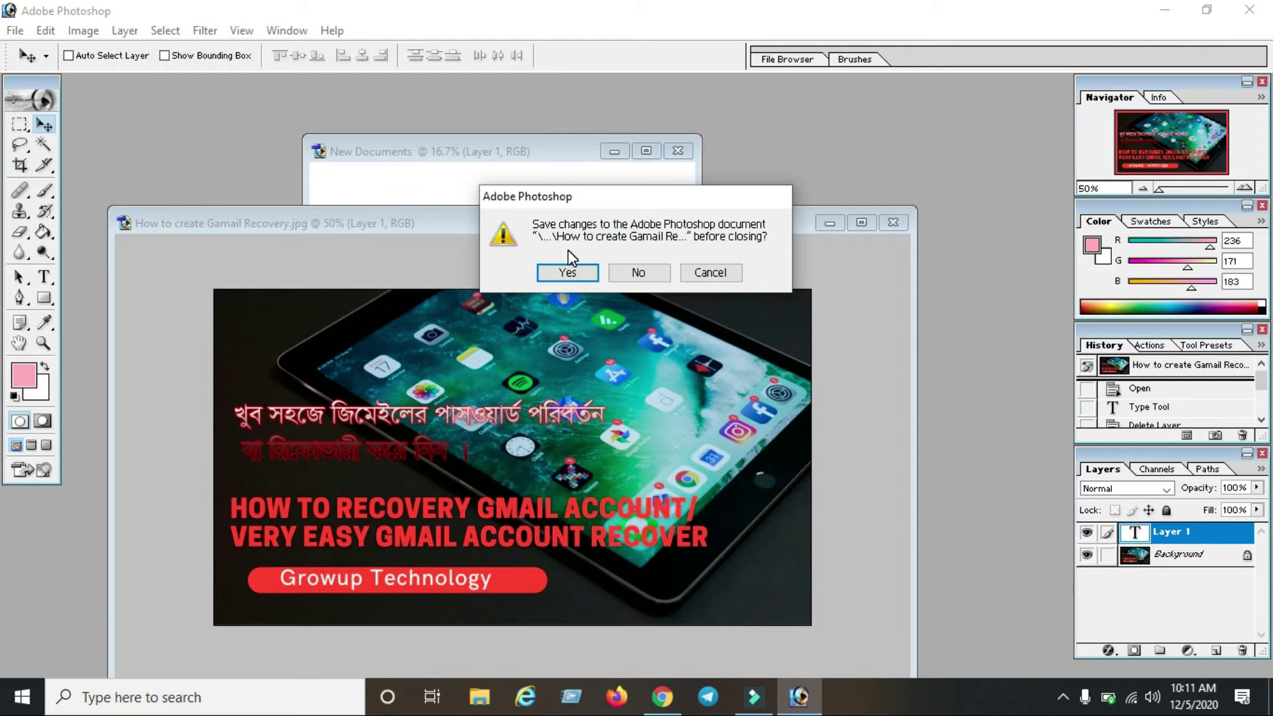
pyautogui.moveTo(574, 201); pyautogui.dragTo(542, 214)
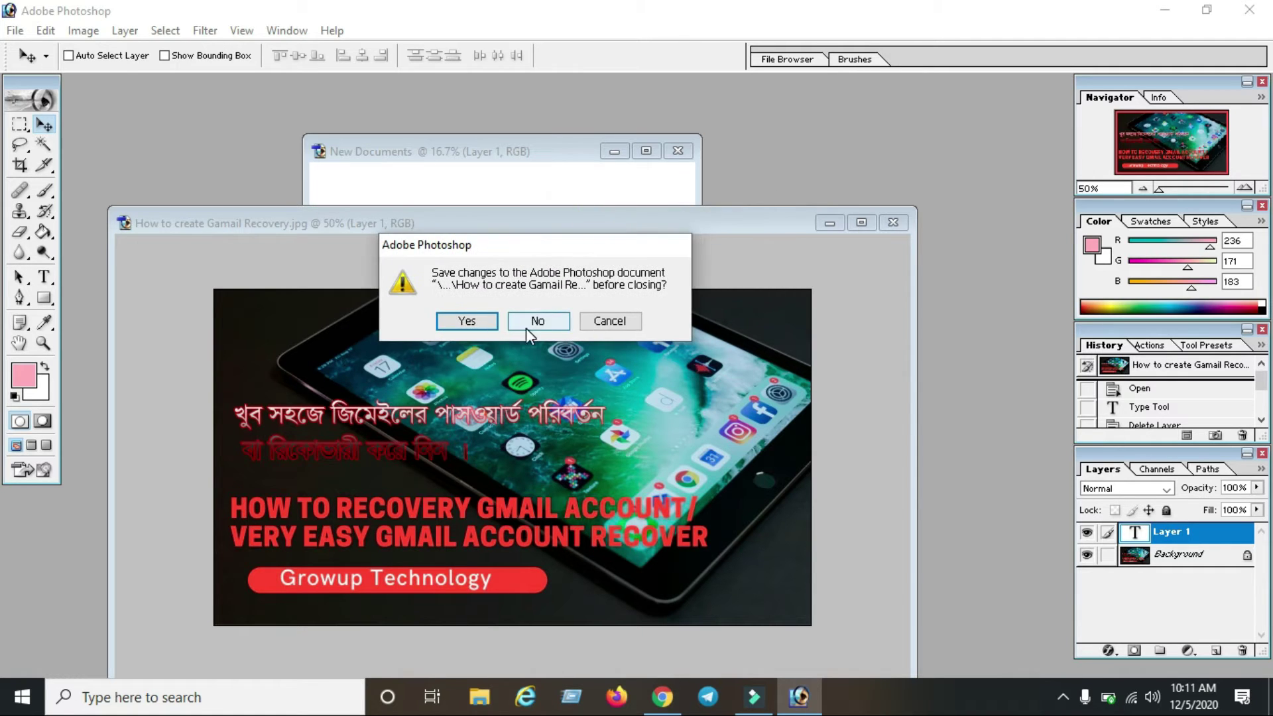
pyautogui.click(535, 323)
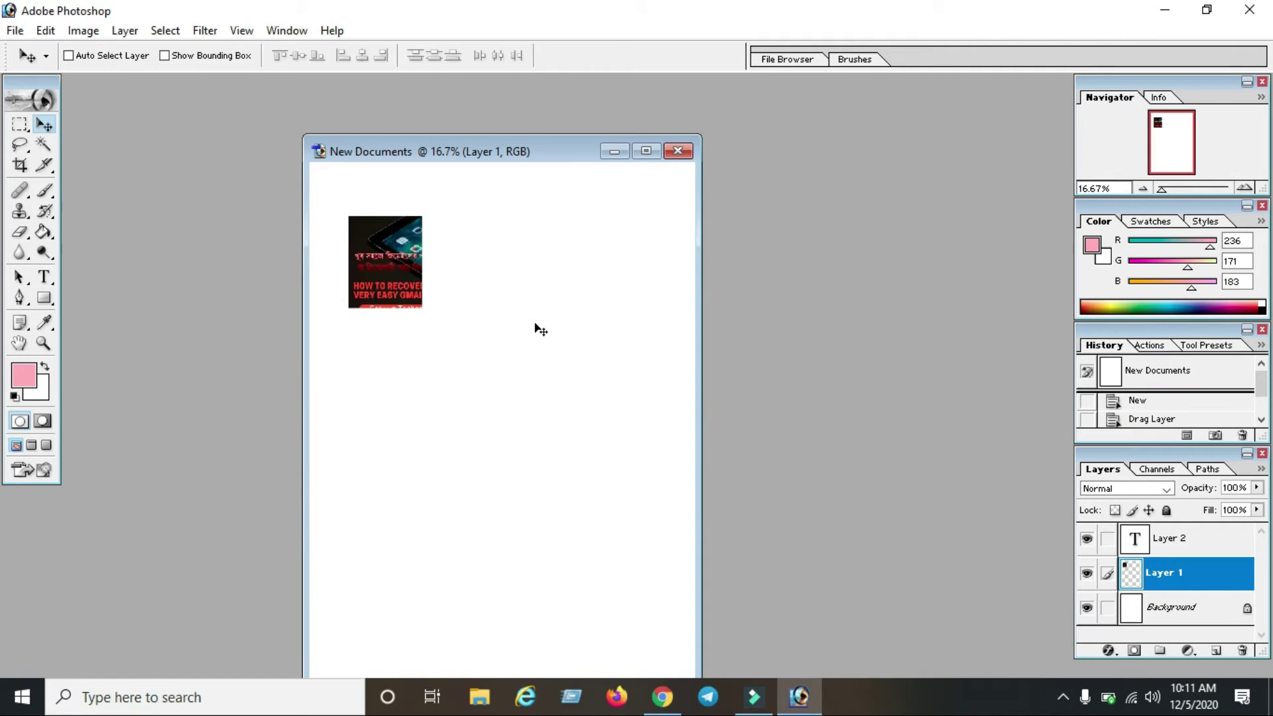
# Step: Reposition the New Documents window and start saving the document with the Desktop as the destination
pyautogui.moveTo(463, 152); pyautogui.dragTo(514, 142)
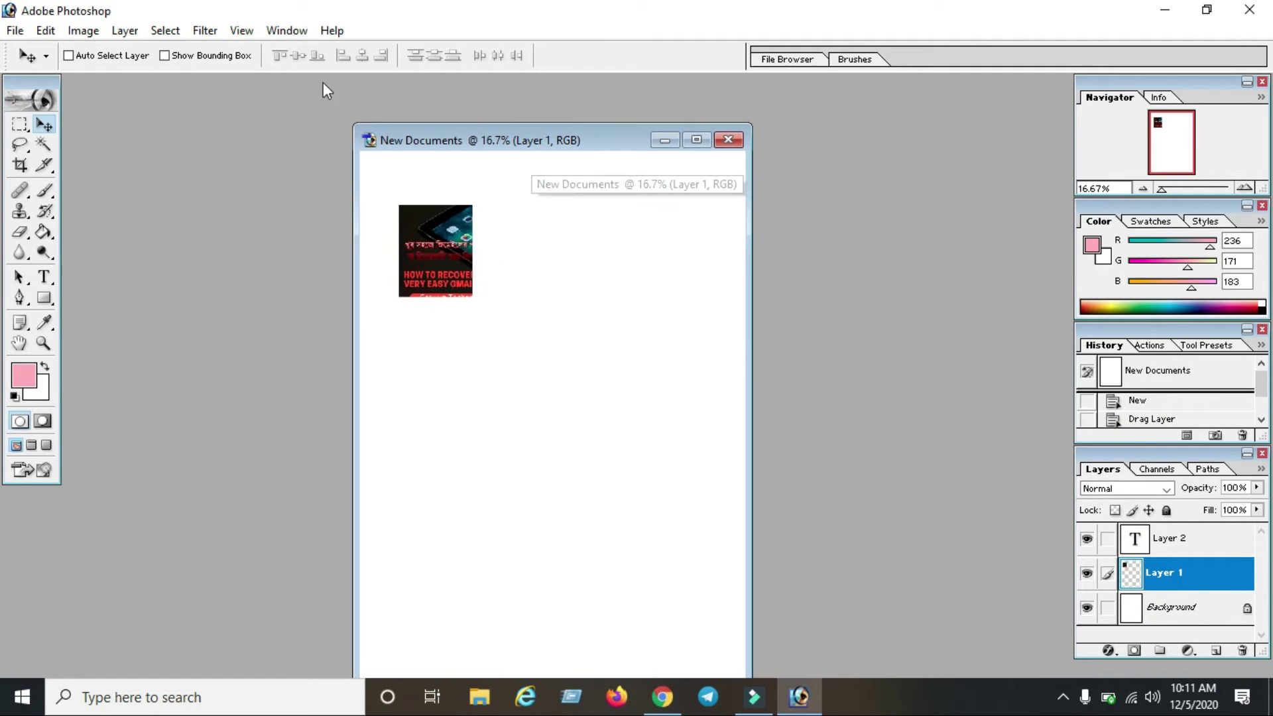
pyautogui.click(16, 30)
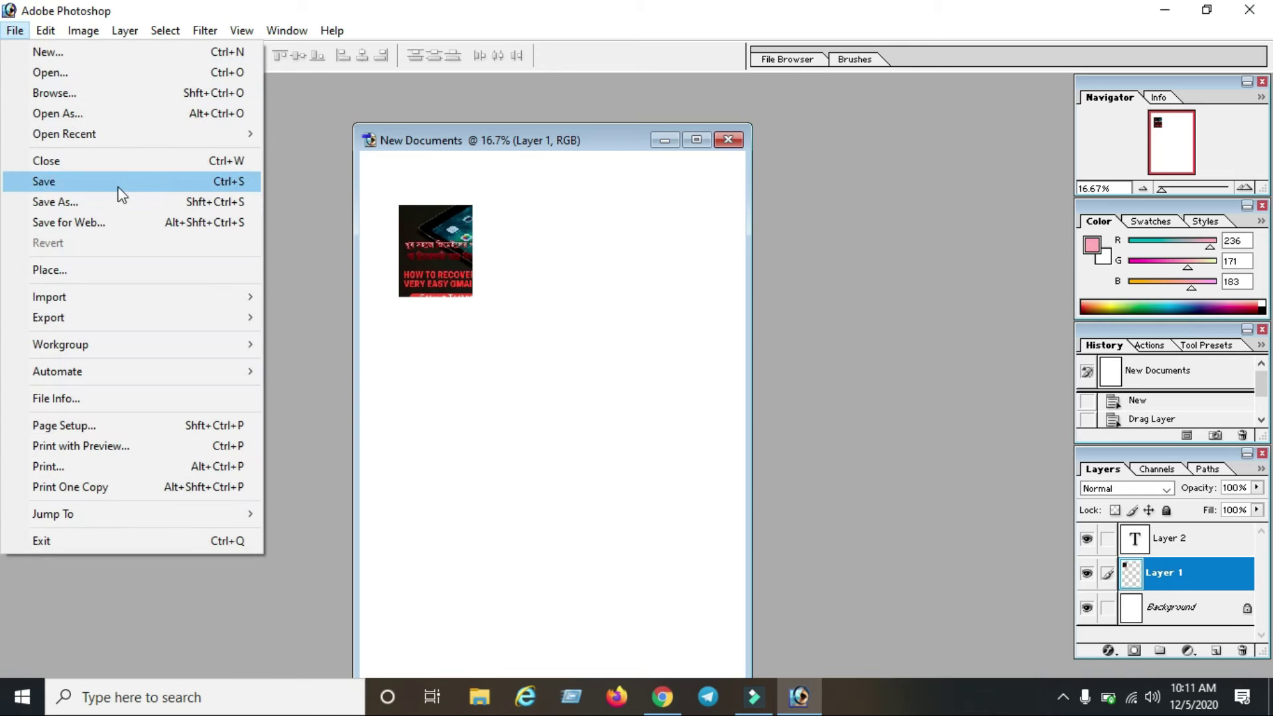
pyautogui.click(440, 138)
pyautogui.moveTo(440, 138); pyautogui.dragTo(481, 139)
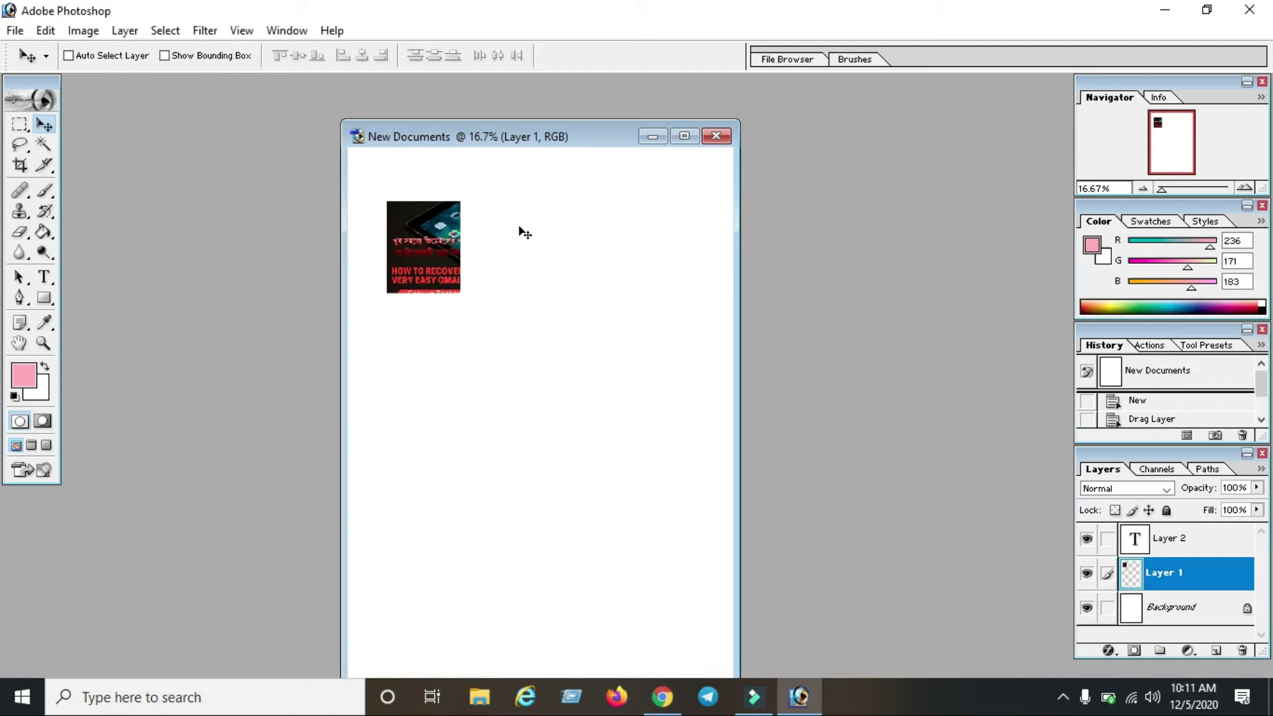
pyautogui.click(14, 30)
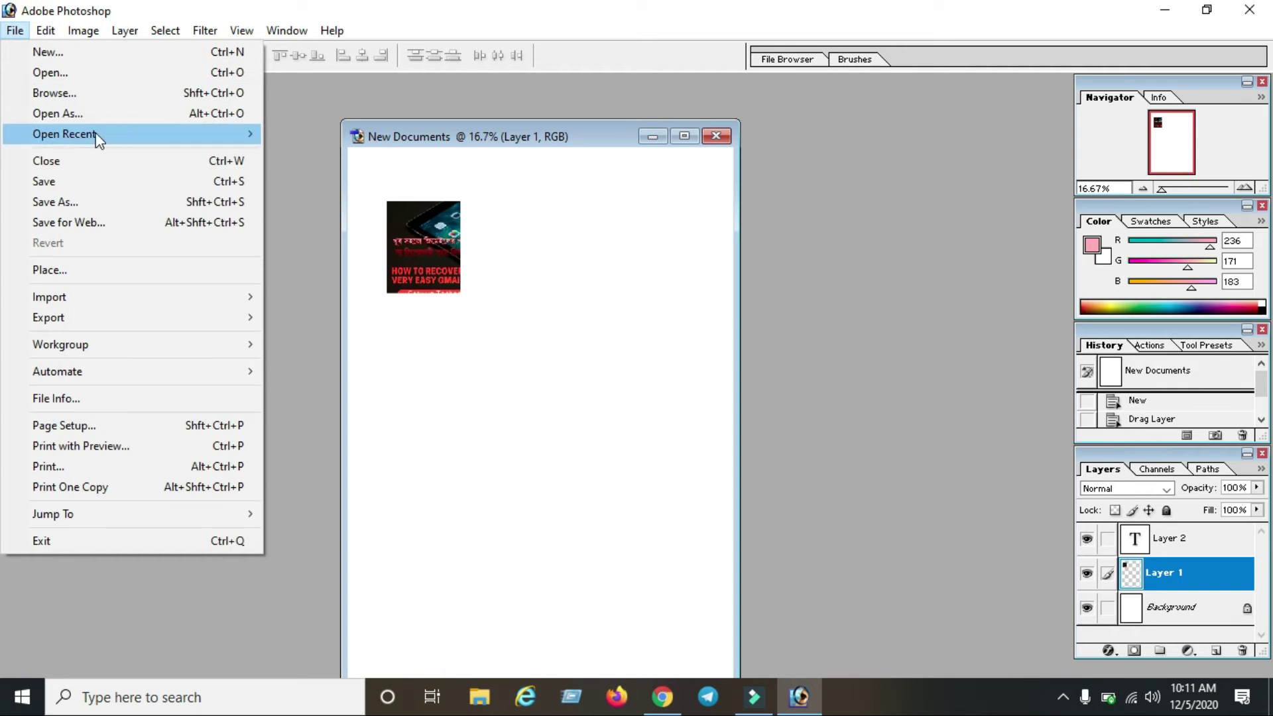
pyautogui.click(201, 181)
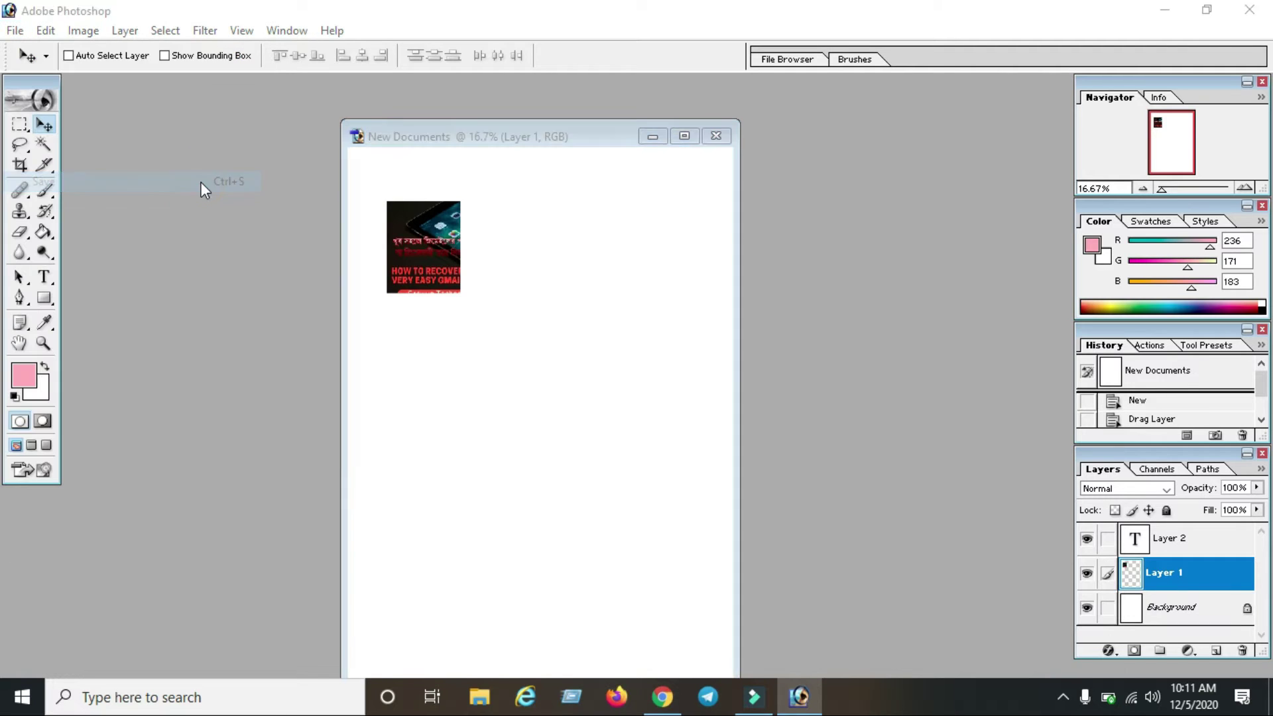
pyautogui.moveTo(419, 100); pyautogui.dragTo(518, 119)
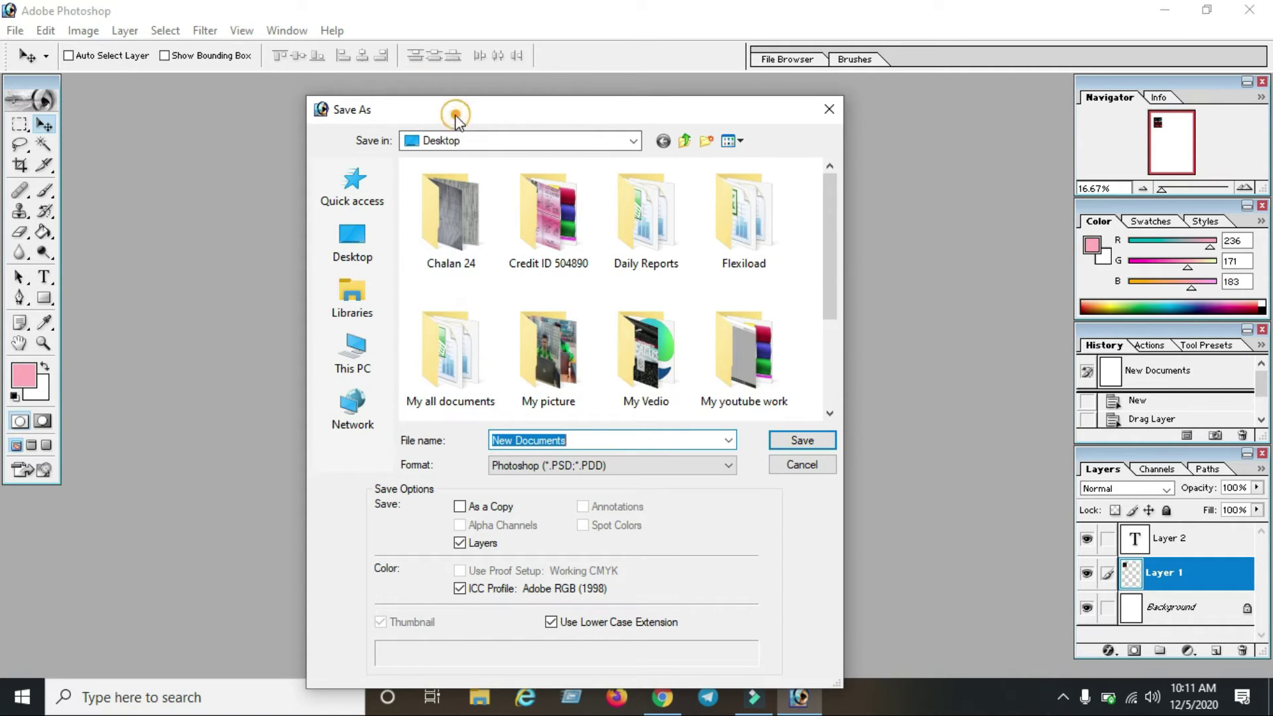
pyautogui.moveTo(455, 114); pyautogui.dragTo(413, 102)
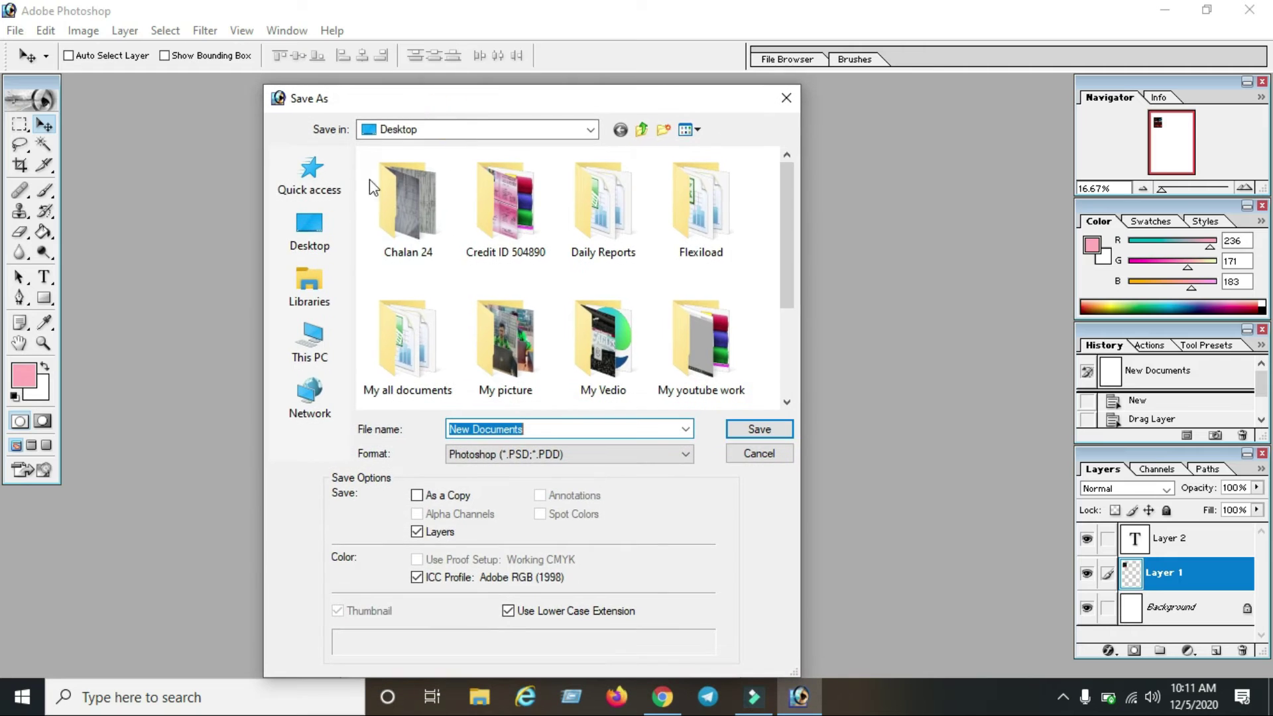
pyautogui.click(313, 229)
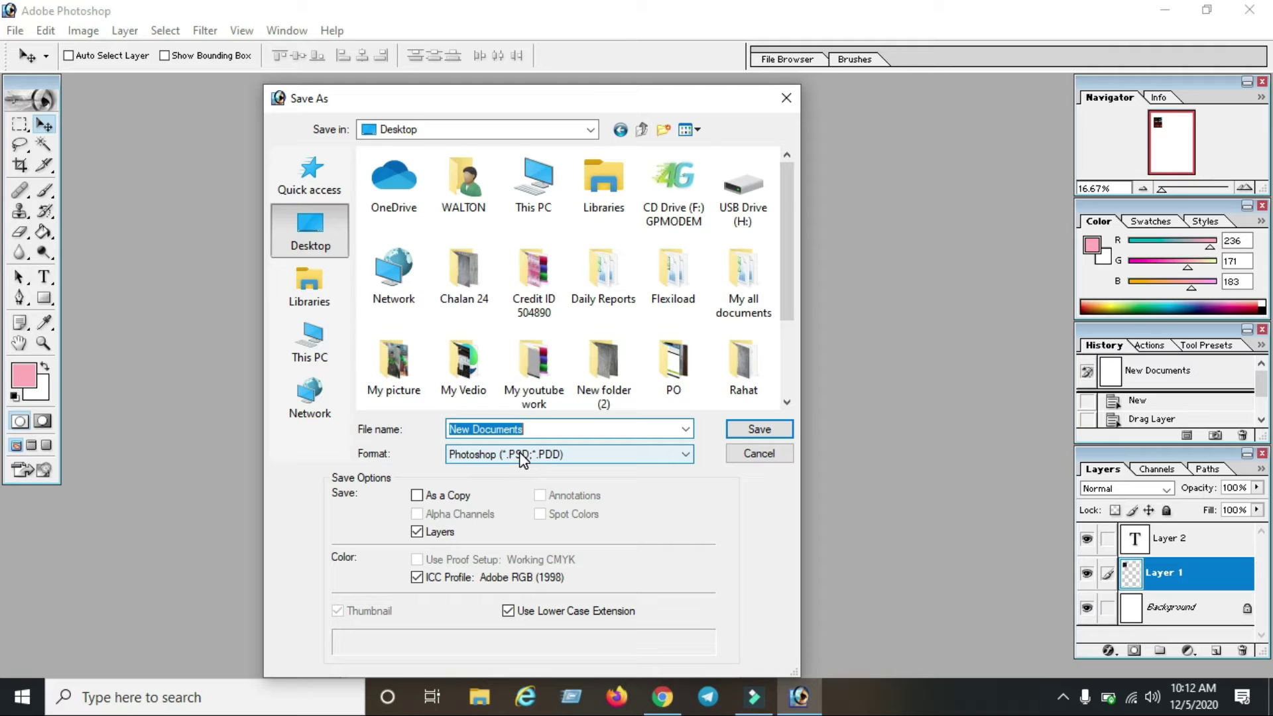
# Step: Set the file format of the saved document to JPEG
pyautogui.click(581, 452)
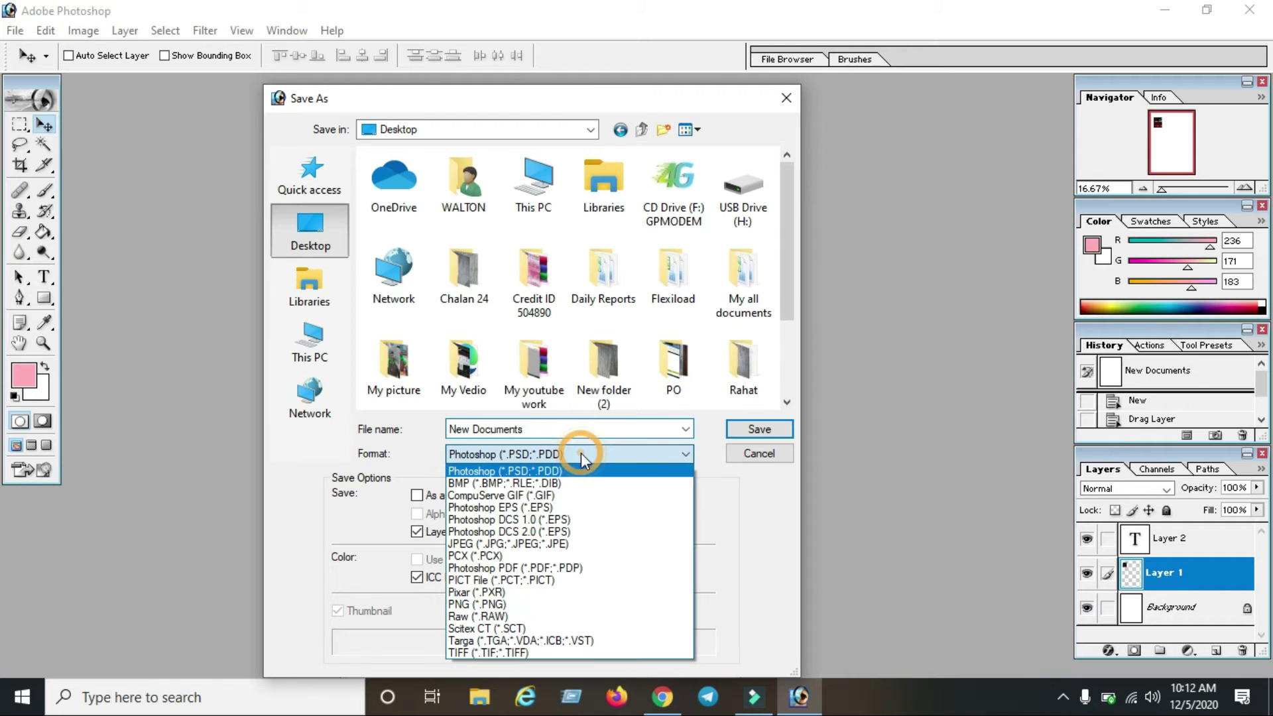
pyautogui.click(590, 544)
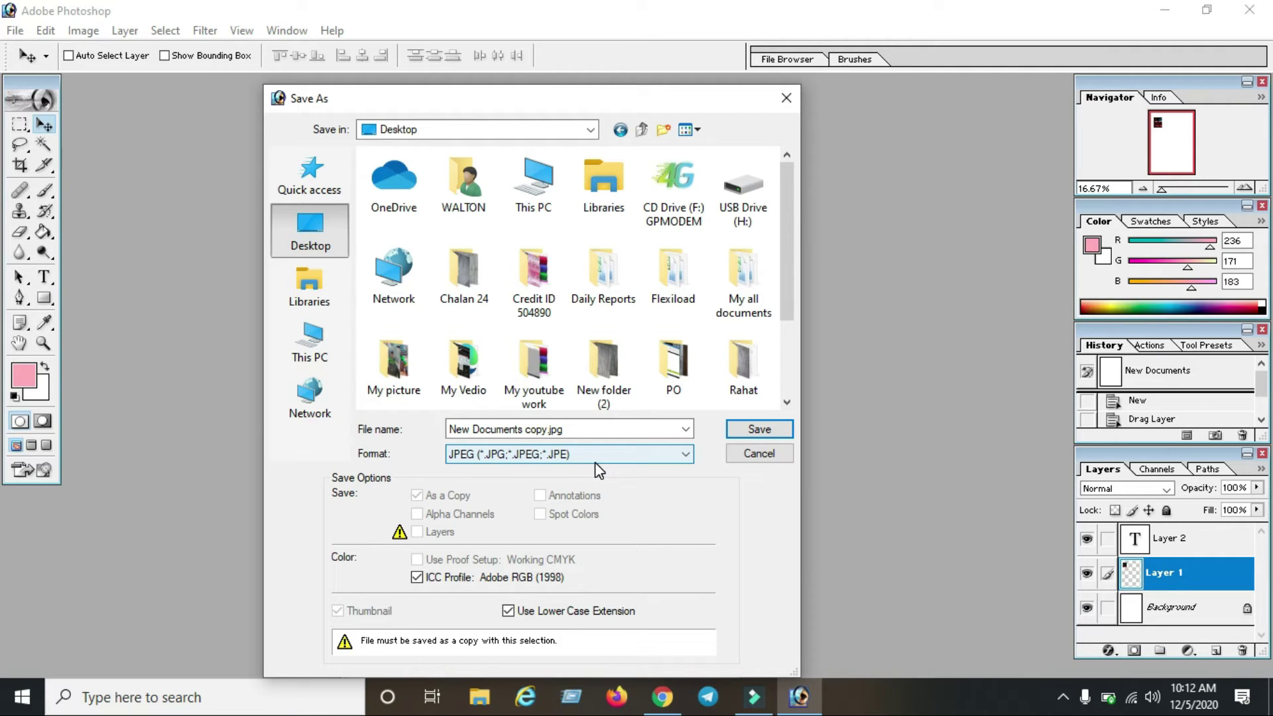
pyautogui.click(597, 458)
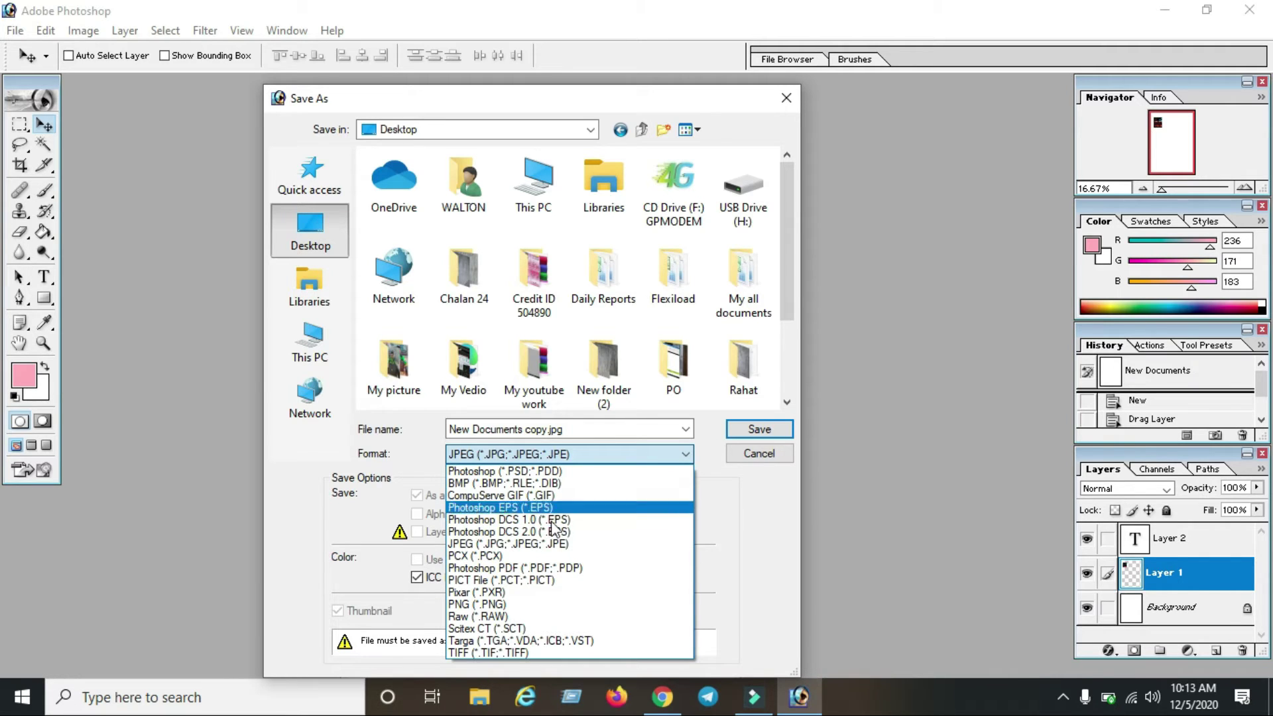
pyautogui.click(492, 542)
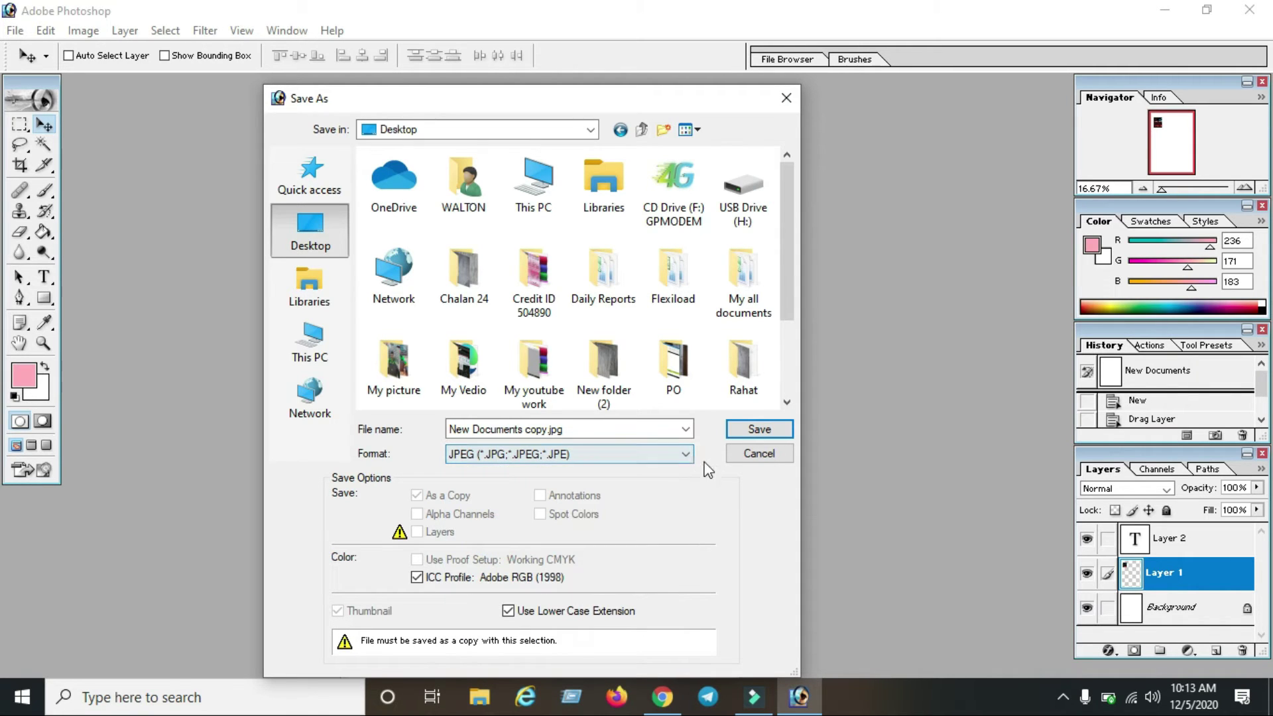
# Step: Save New Documents copy.jpg to the Desktop with Maximum JPEG quality (12) and the Baseline ("Standard") format option
pyautogui.click(745, 427)
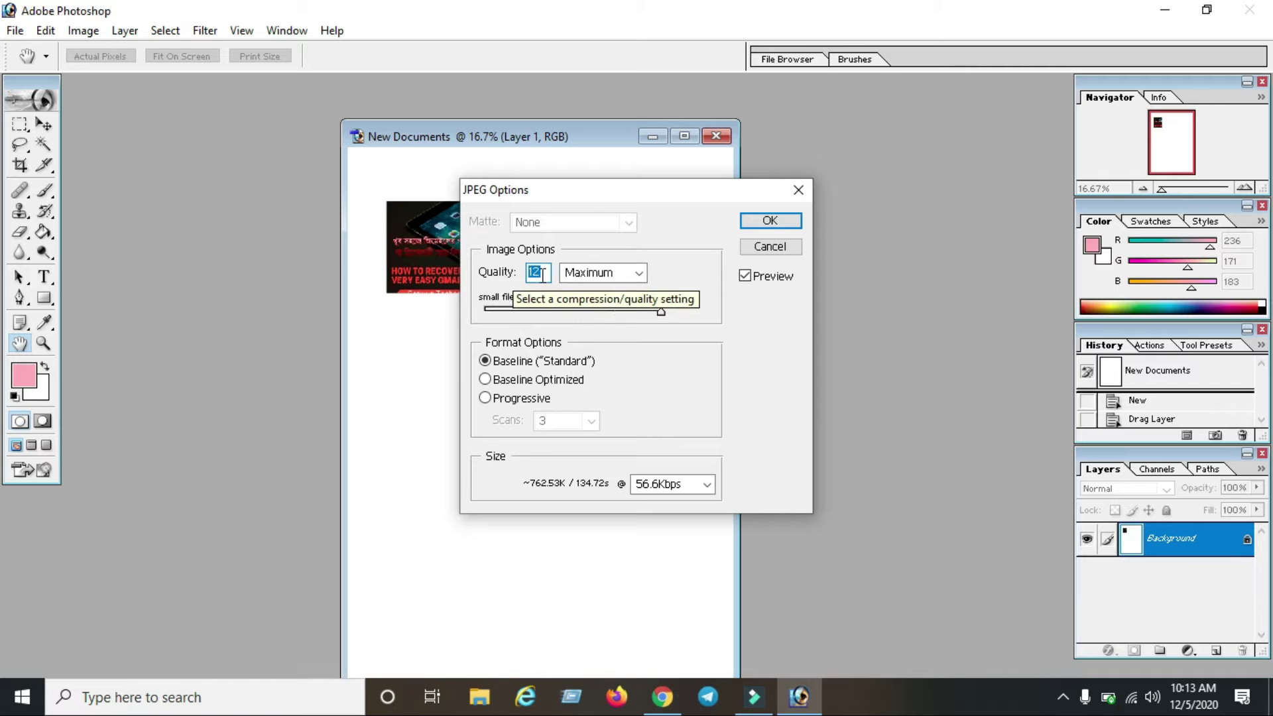
pyautogui.click(637, 273)
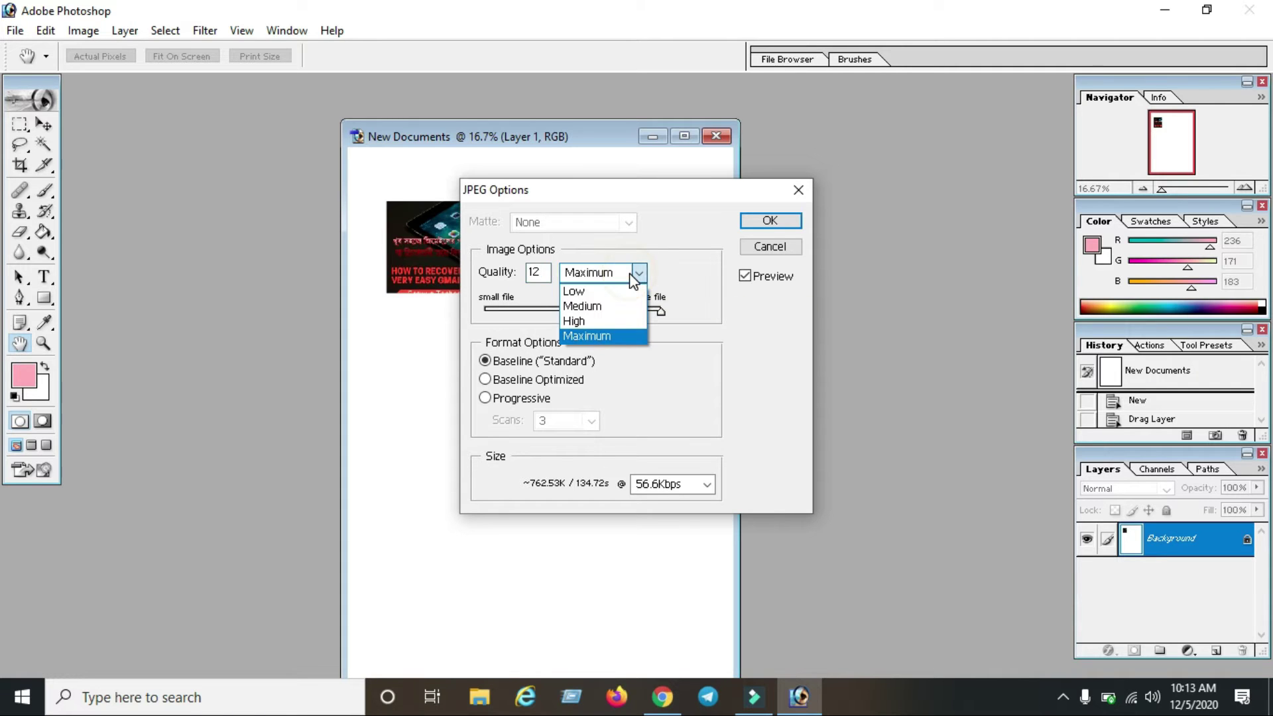
pyautogui.click(631, 336)
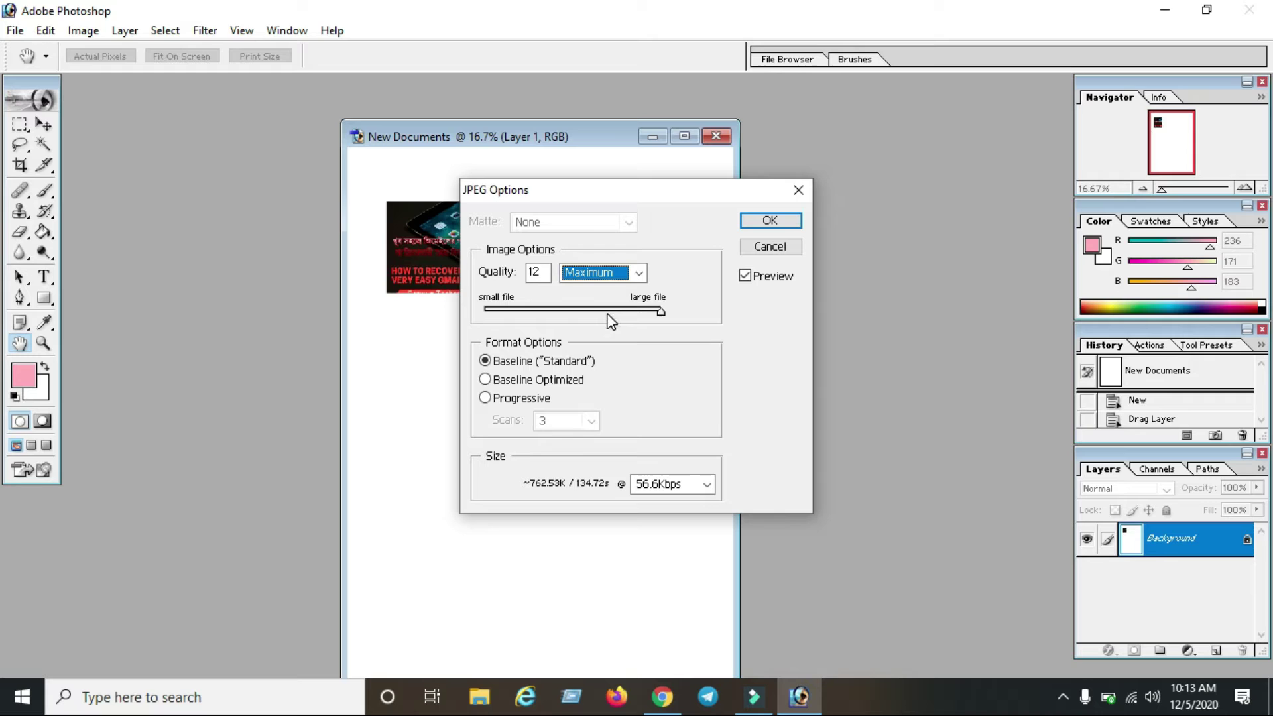
pyautogui.moveTo(657, 313); pyautogui.dragTo(544, 319)
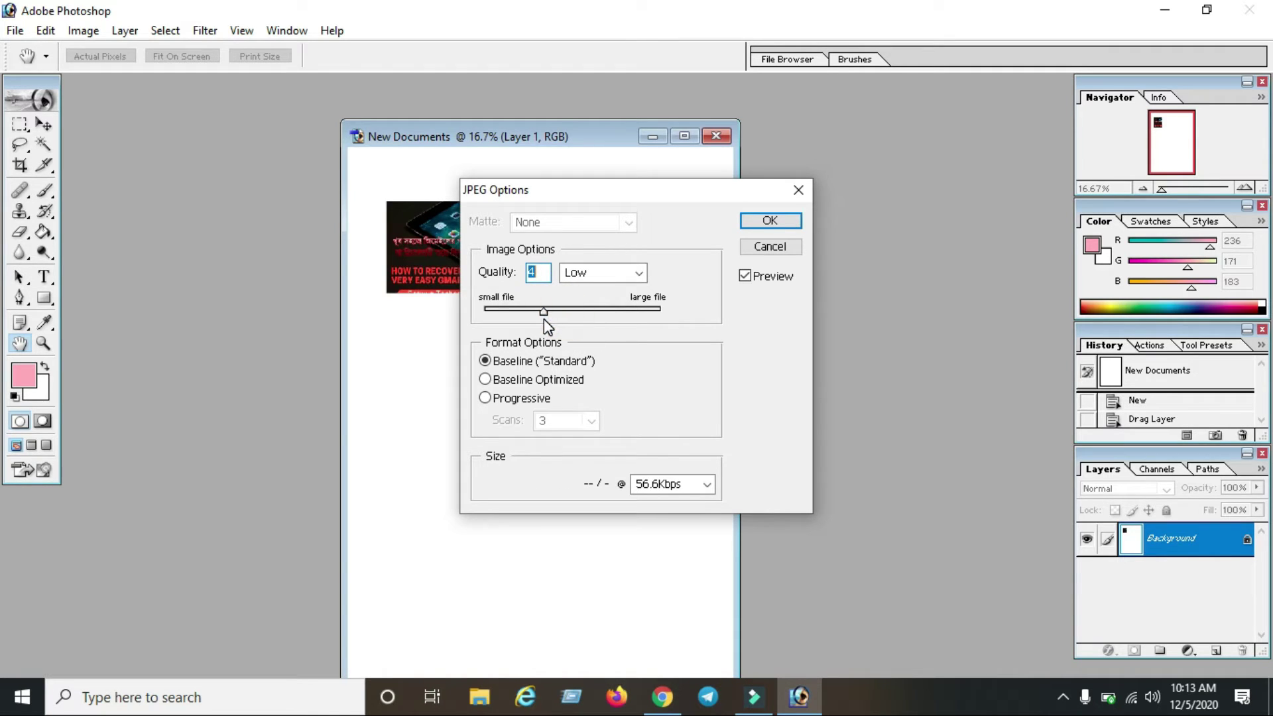
pyautogui.moveTo(543, 312); pyautogui.dragTo(543, 320)
pyautogui.moveTo(540, 311); pyautogui.dragTo(667, 304)
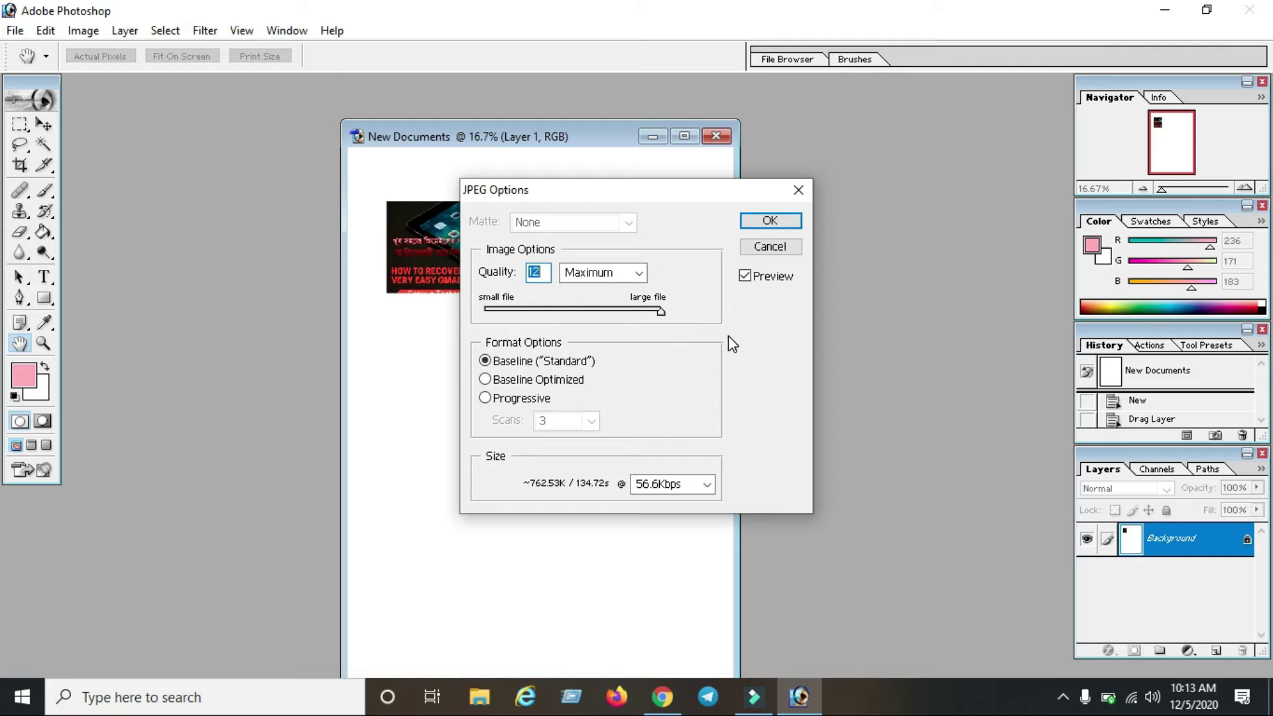
pyautogui.click(771, 223)
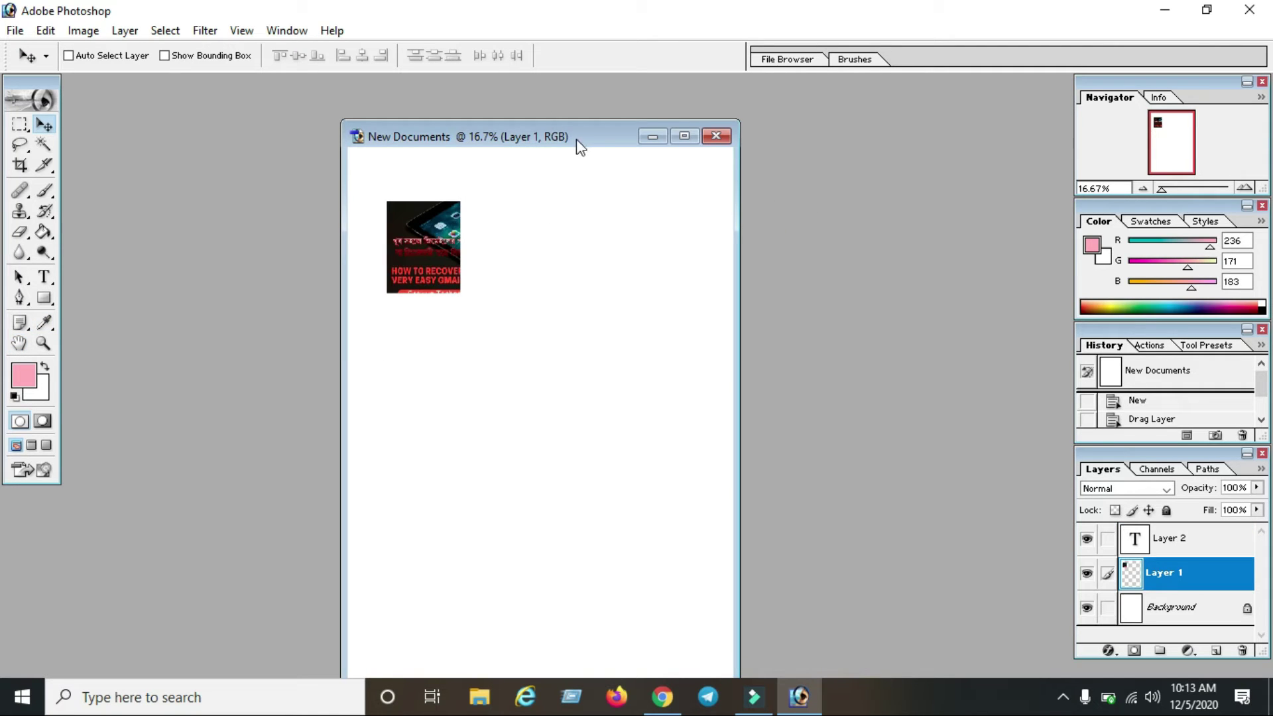
# Step: Check the Windows desktop for the saved JPEG copy and return to the New Documents window in Photoshop
pyautogui.moveTo(576, 140); pyautogui.dragTo(623, 159)
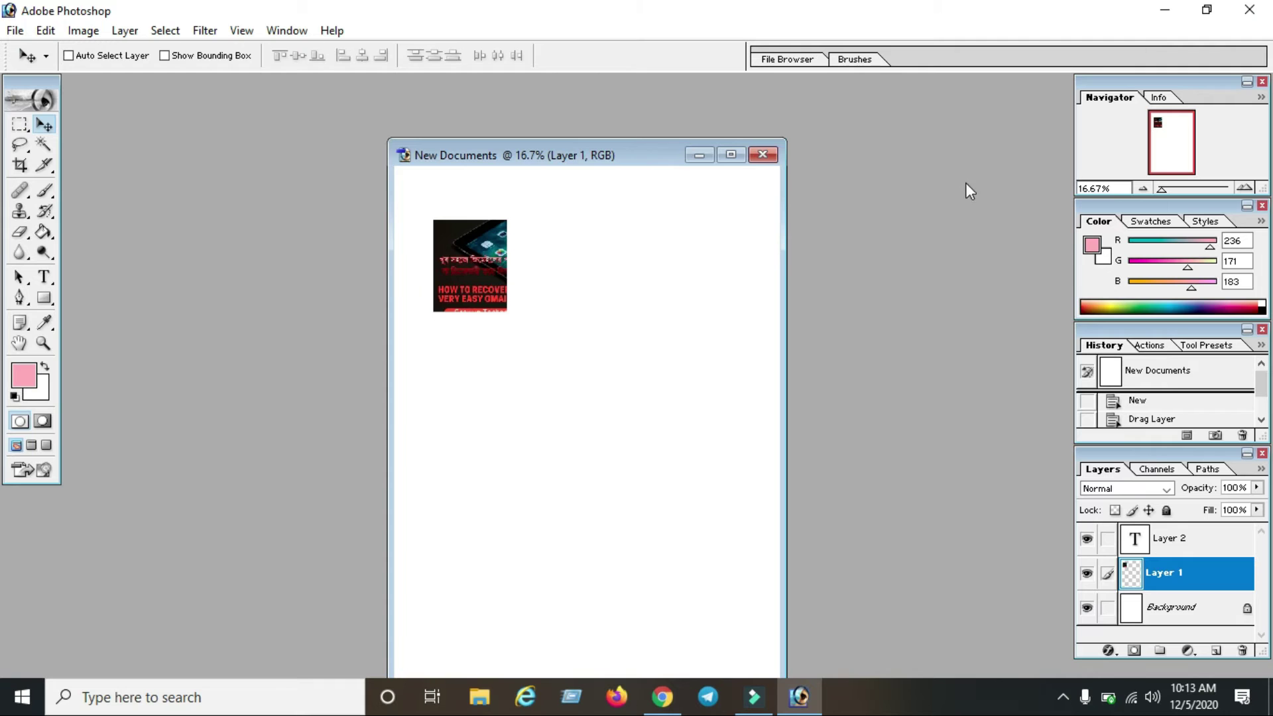
pyautogui.click(1164, 10)
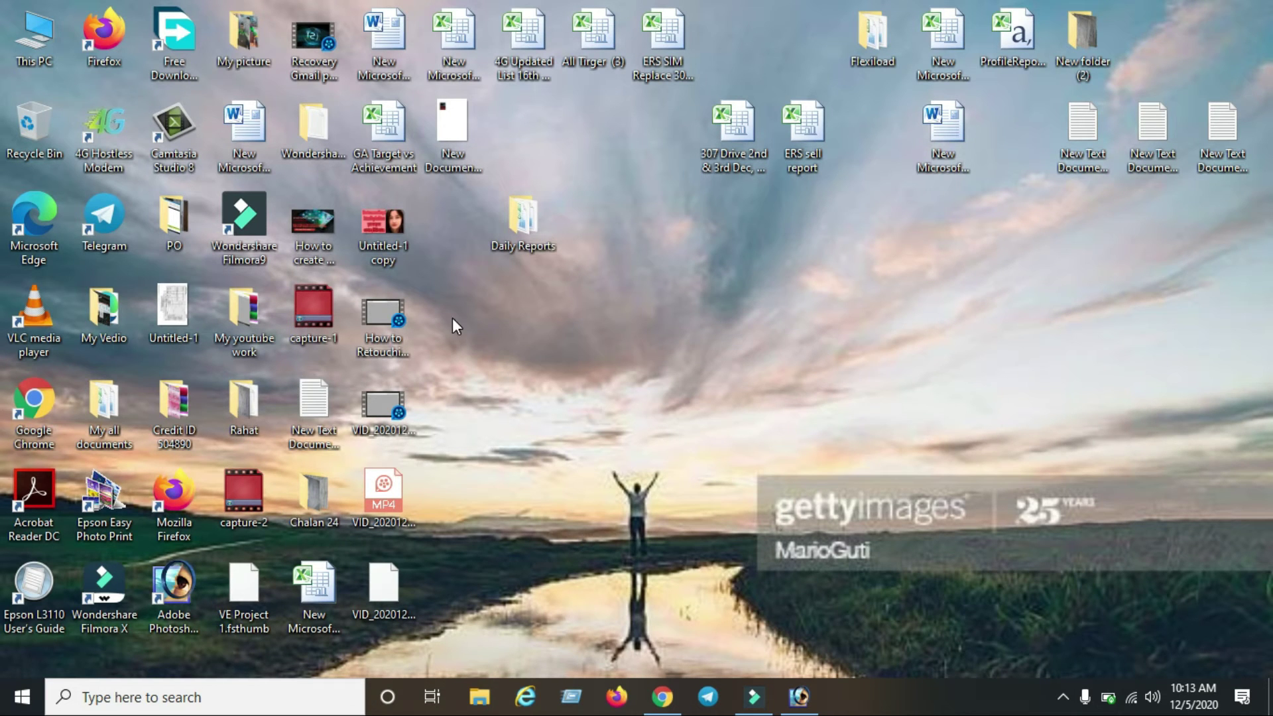
pyautogui.click(316, 224)
pyautogui.moveTo(316, 224)
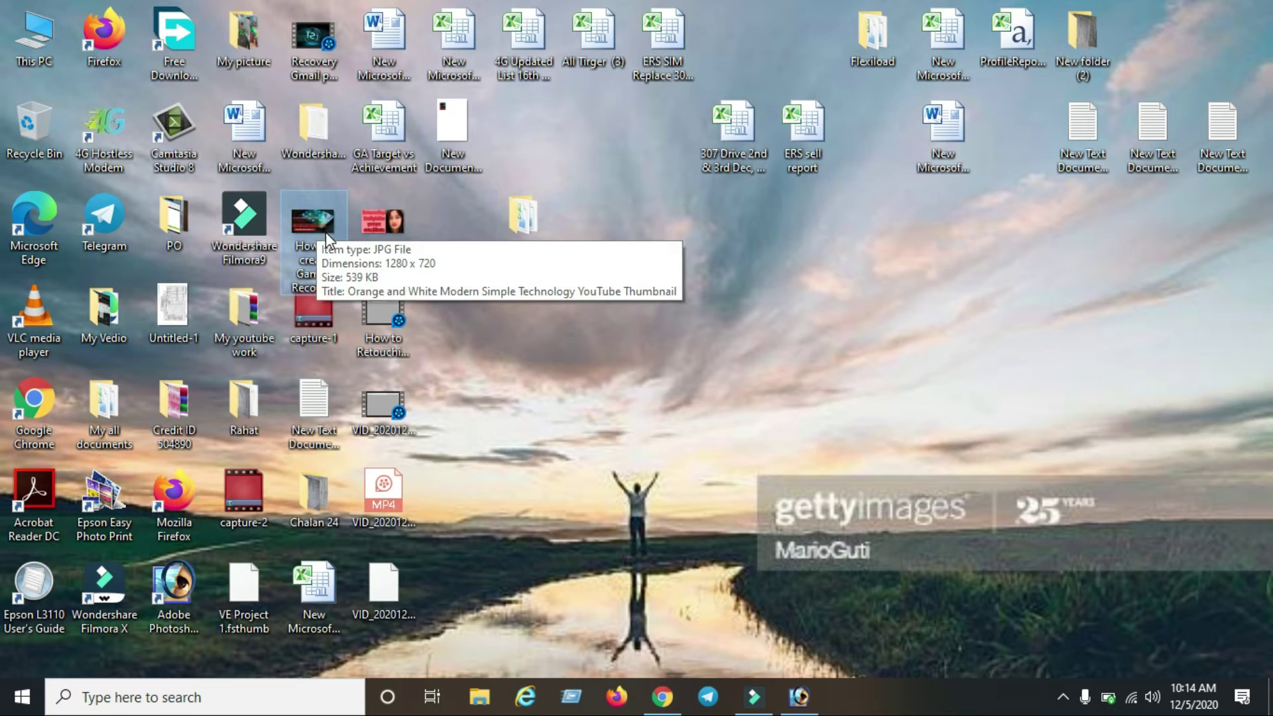
pyautogui.click(798, 695)
pyautogui.moveTo(520, 158); pyautogui.dragTo(588, 149)
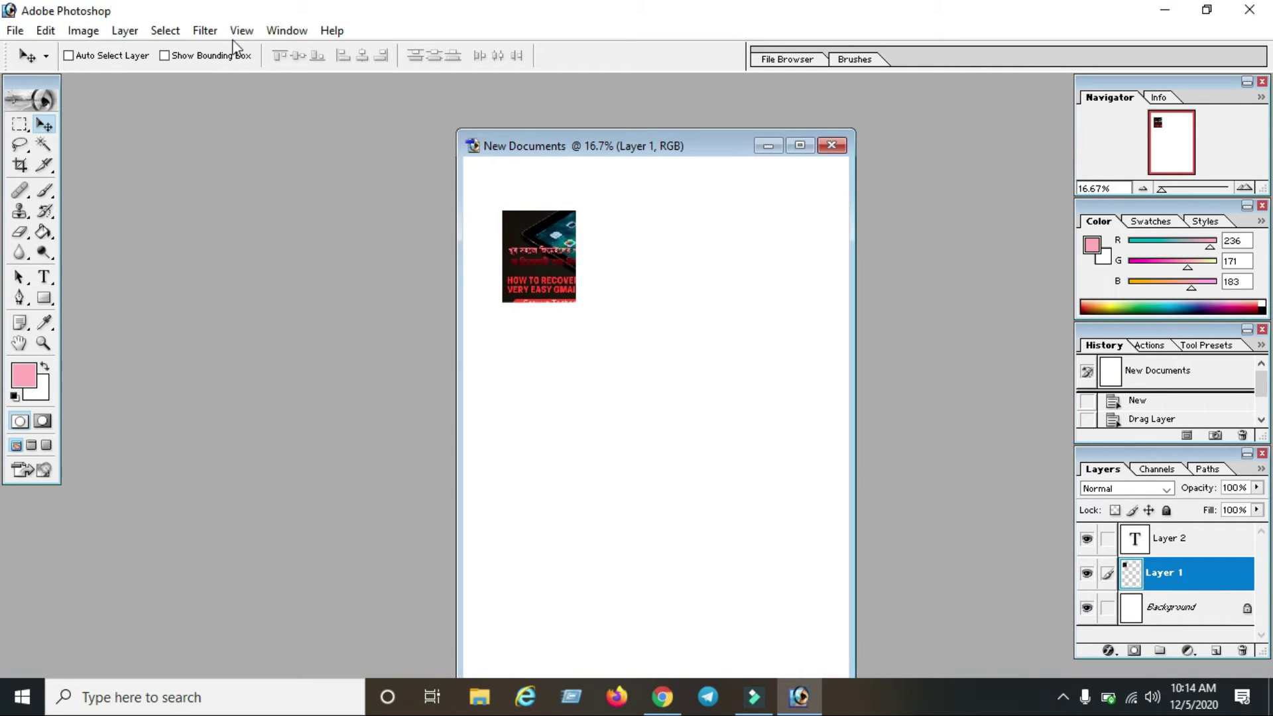
# Step: Save another JPEG copy of the document to the Desktop under the name New Documents2.jpg, accepting the JPEG options
pyautogui.click(18, 31)
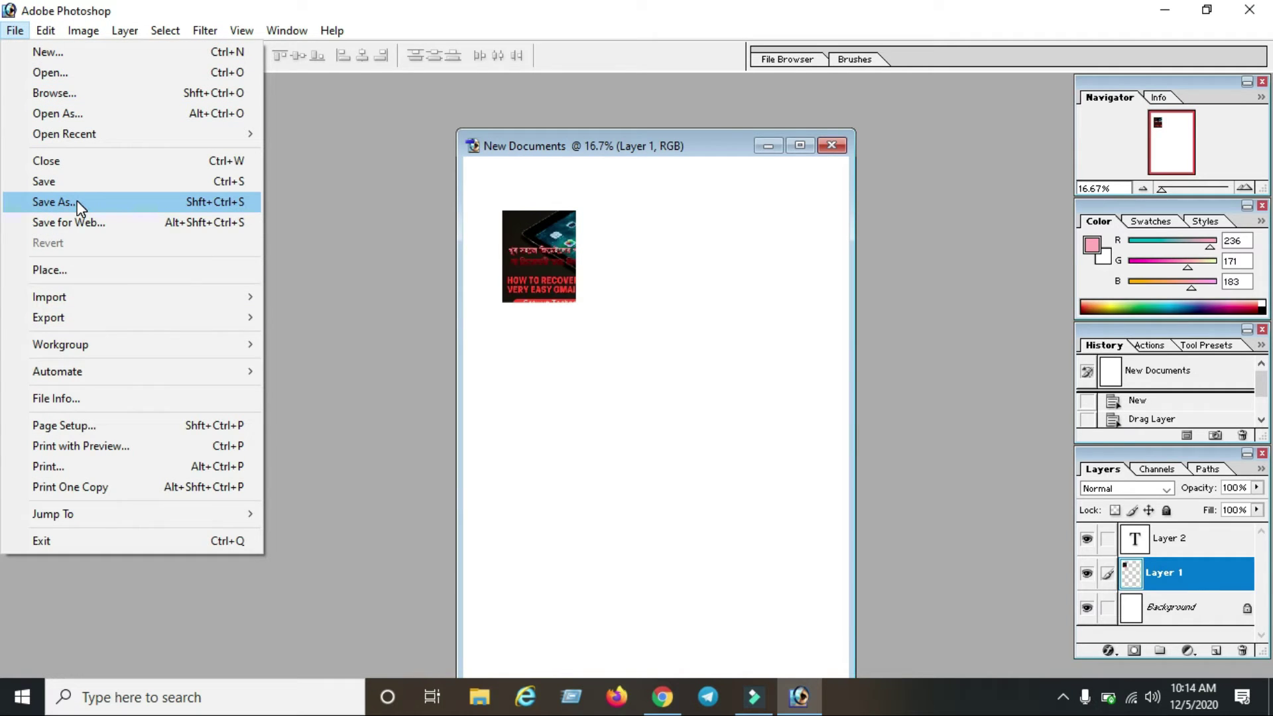
pyautogui.click(135, 201)
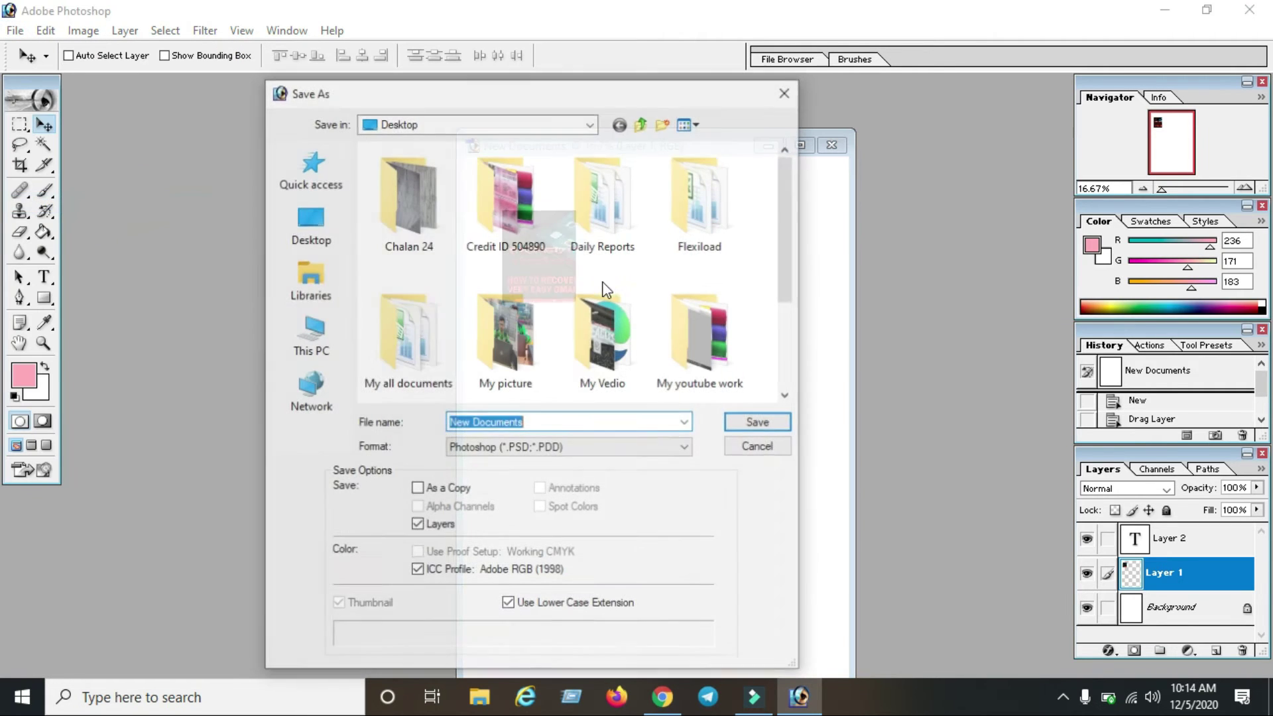
pyautogui.moveTo(523, 101); pyautogui.dragTo(502, 120)
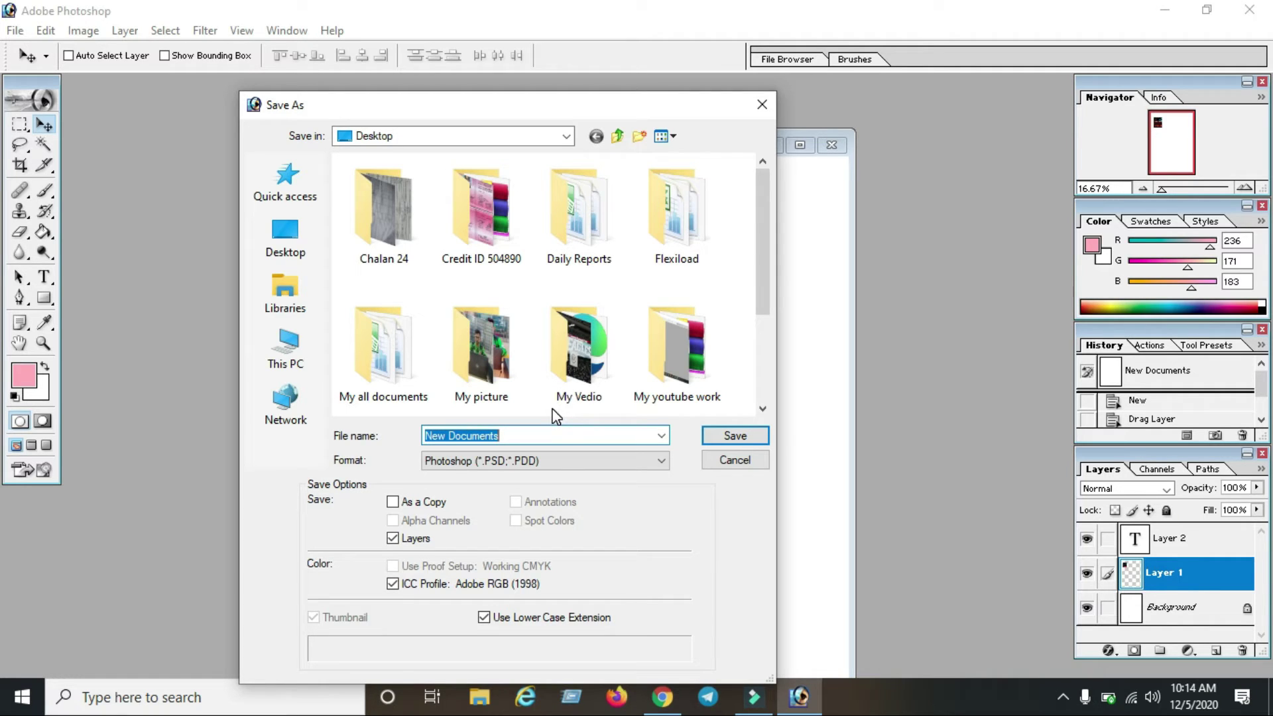
pyautogui.press('Right')
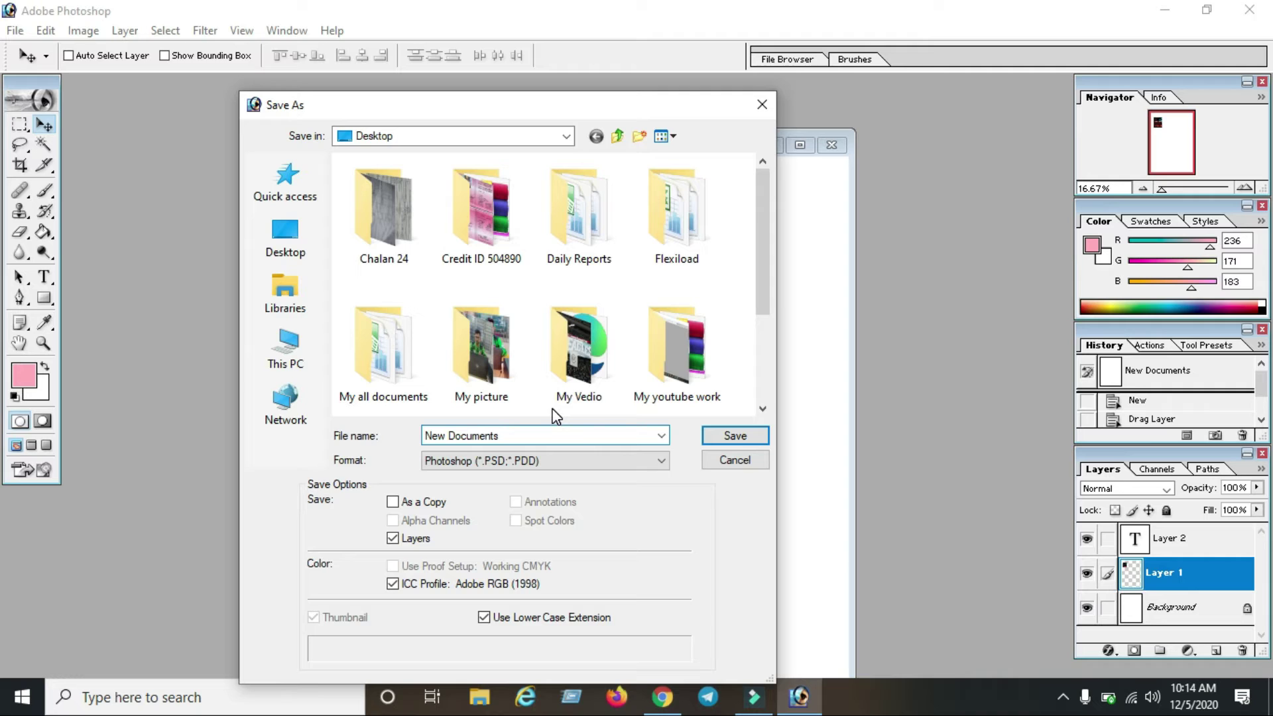
pyautogui.write('2')
pyautogui.click(611, 461)
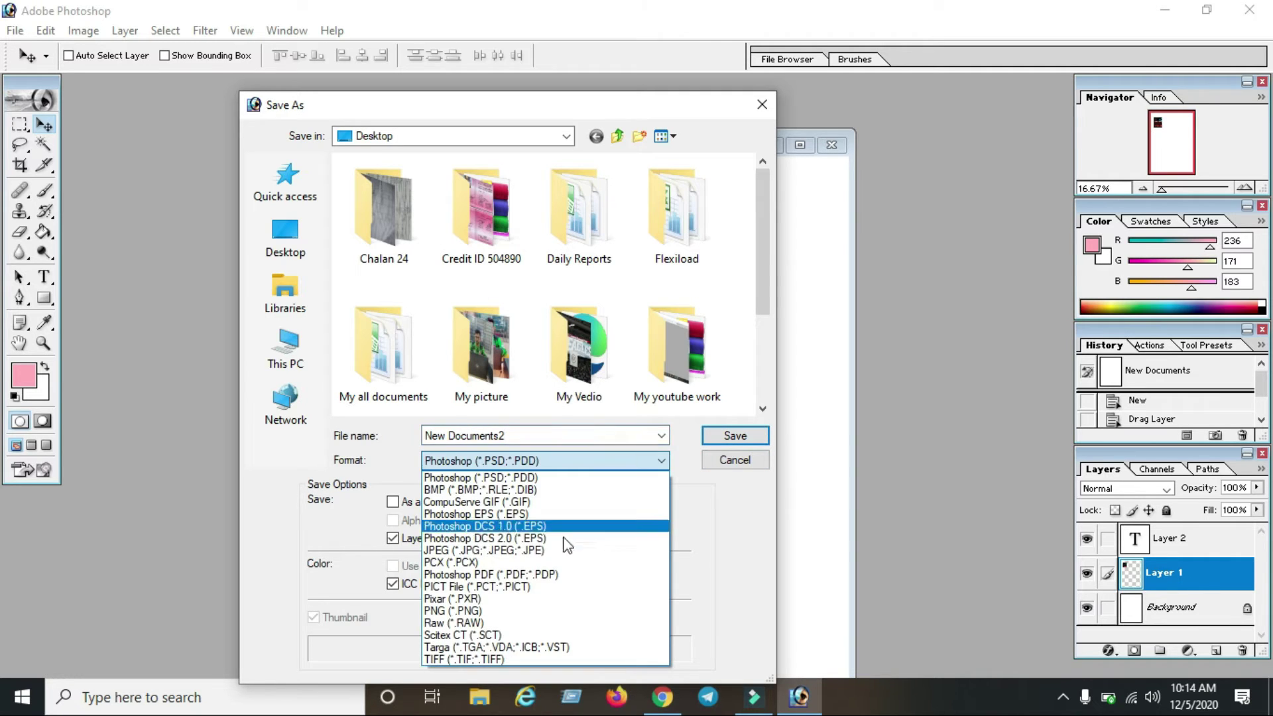
pyautogui.click(541, 553)
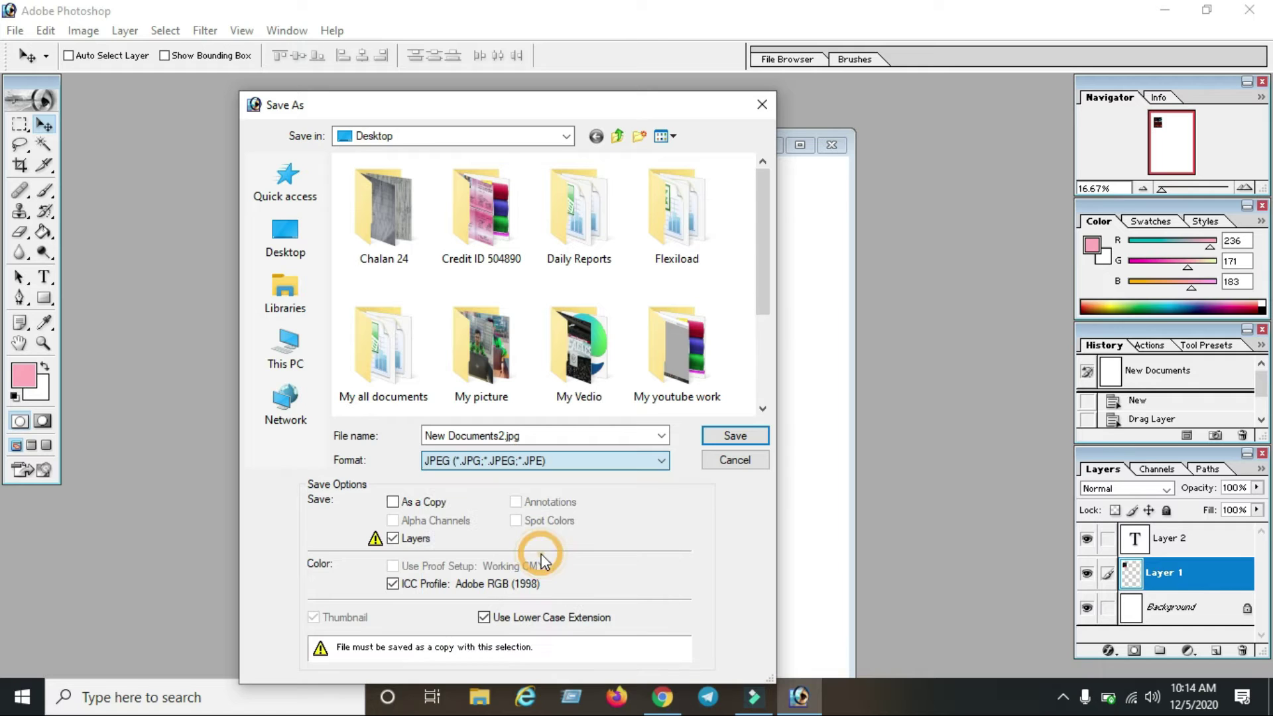
pyautogui.click(734, 436)
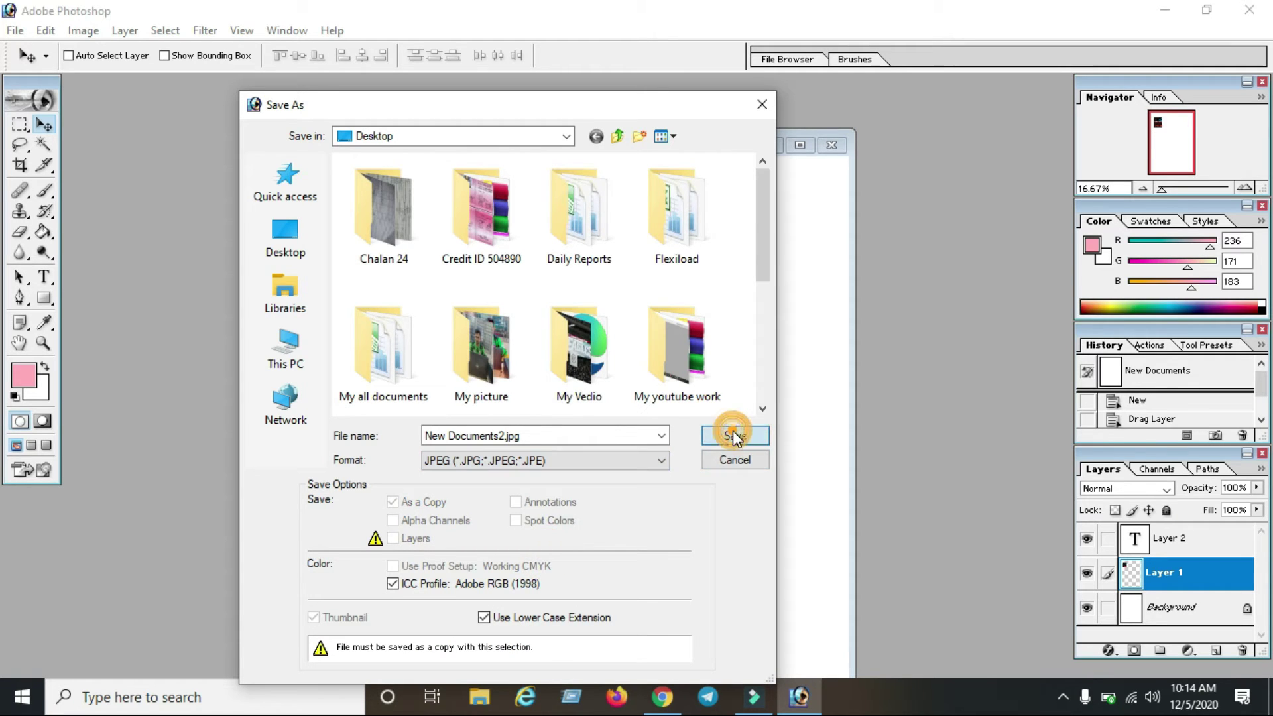
pyautogui.click(770, 225)
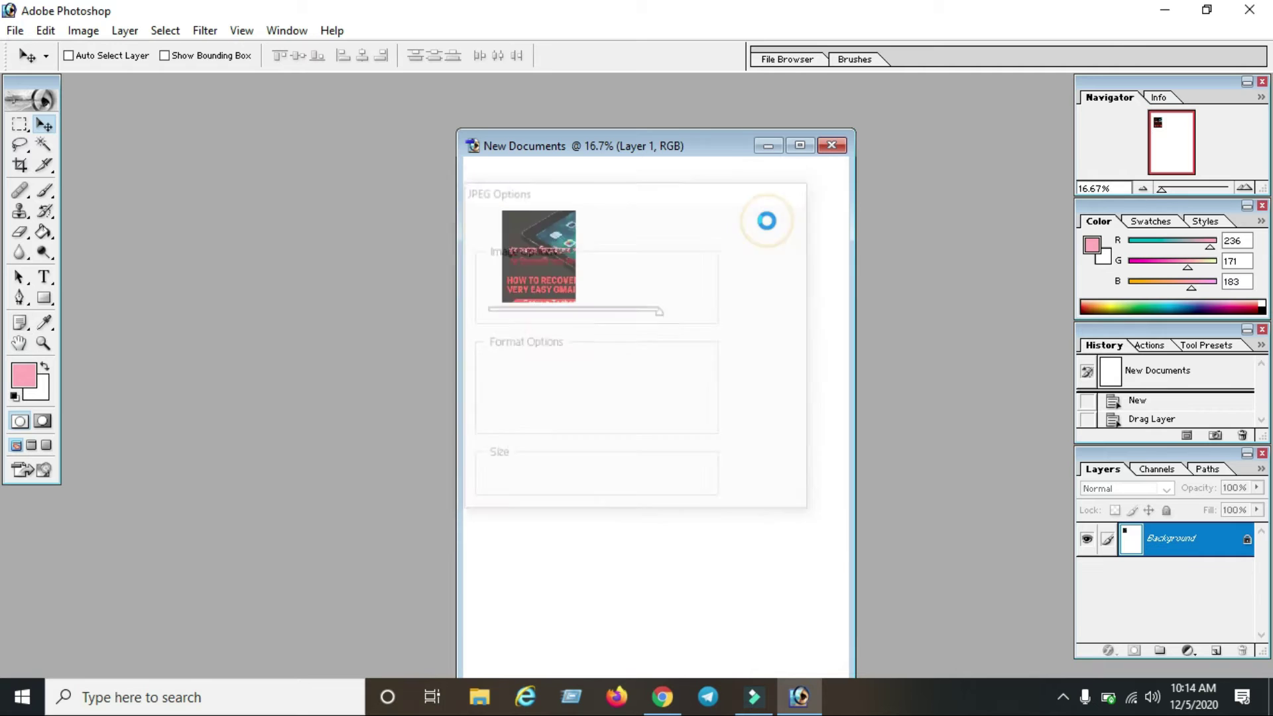
# Step: Look for the New Documents2 file on the Windows desktop and return to the document in Photoshop
pyautogui.click(1168, 9)
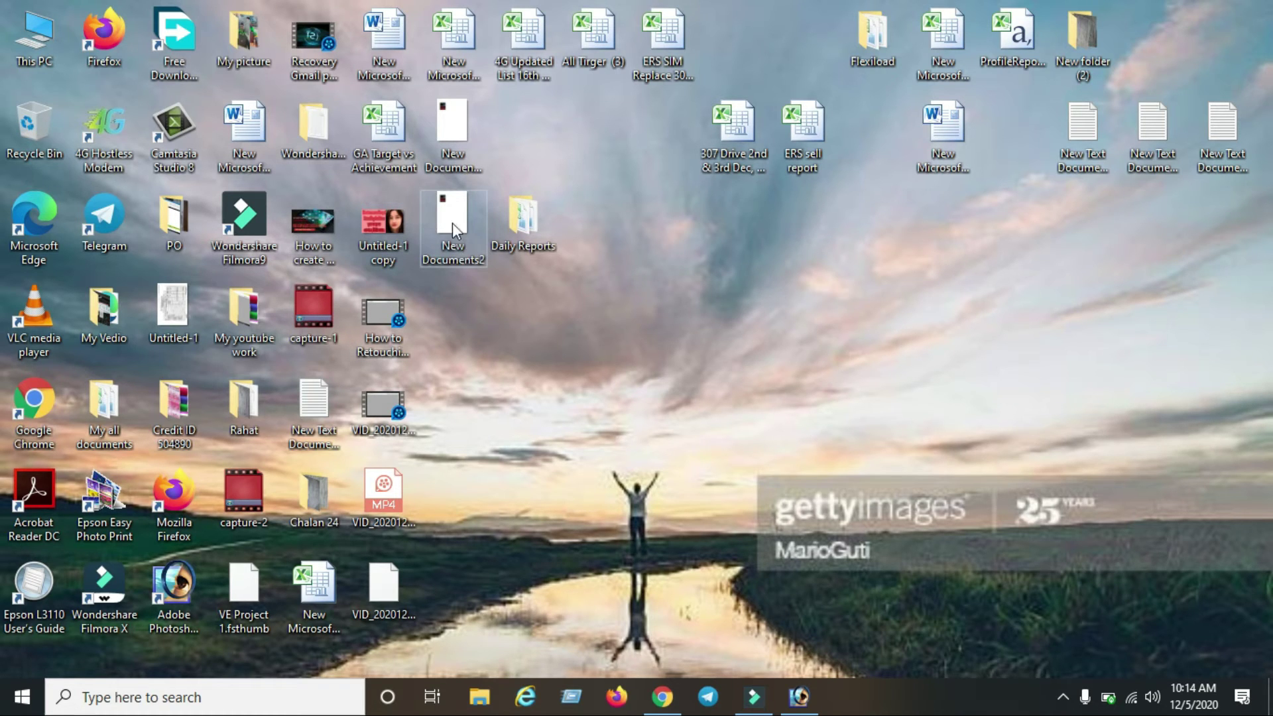
pyautogui.doubleClick(464, 263)
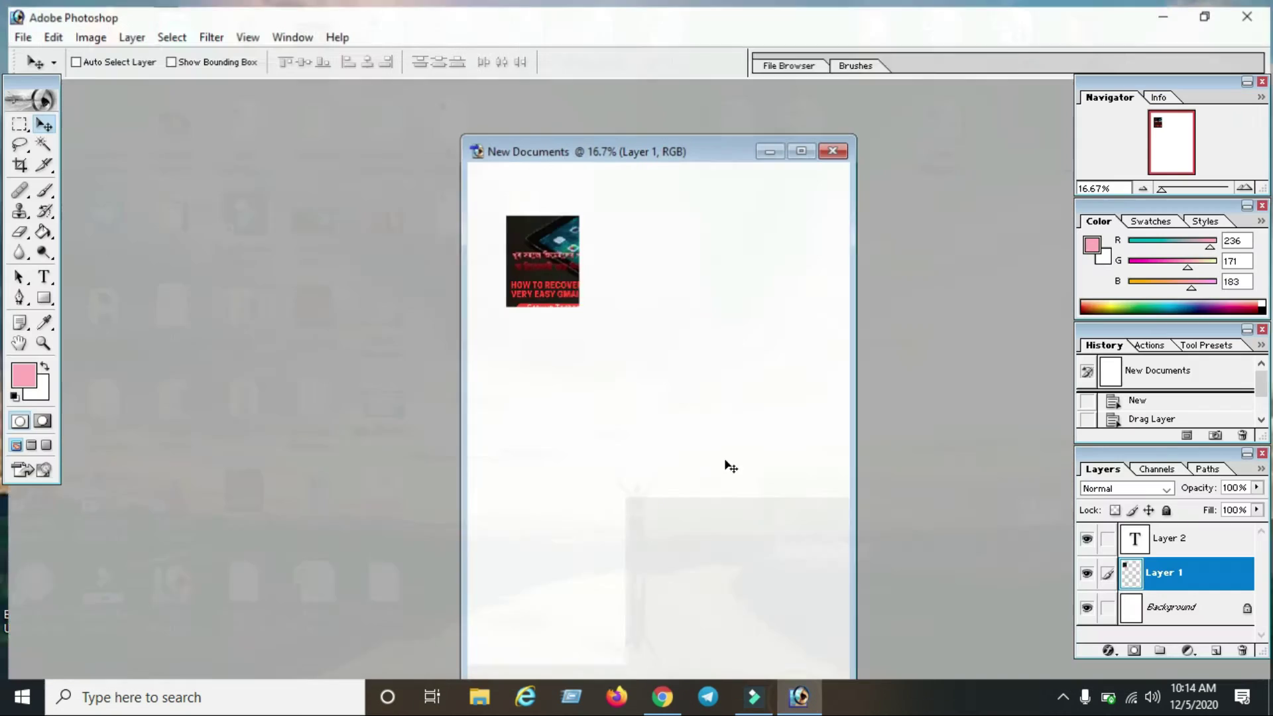
pyautogui.moveTo(617, 144); pyautogui.dragTo(528, 135)
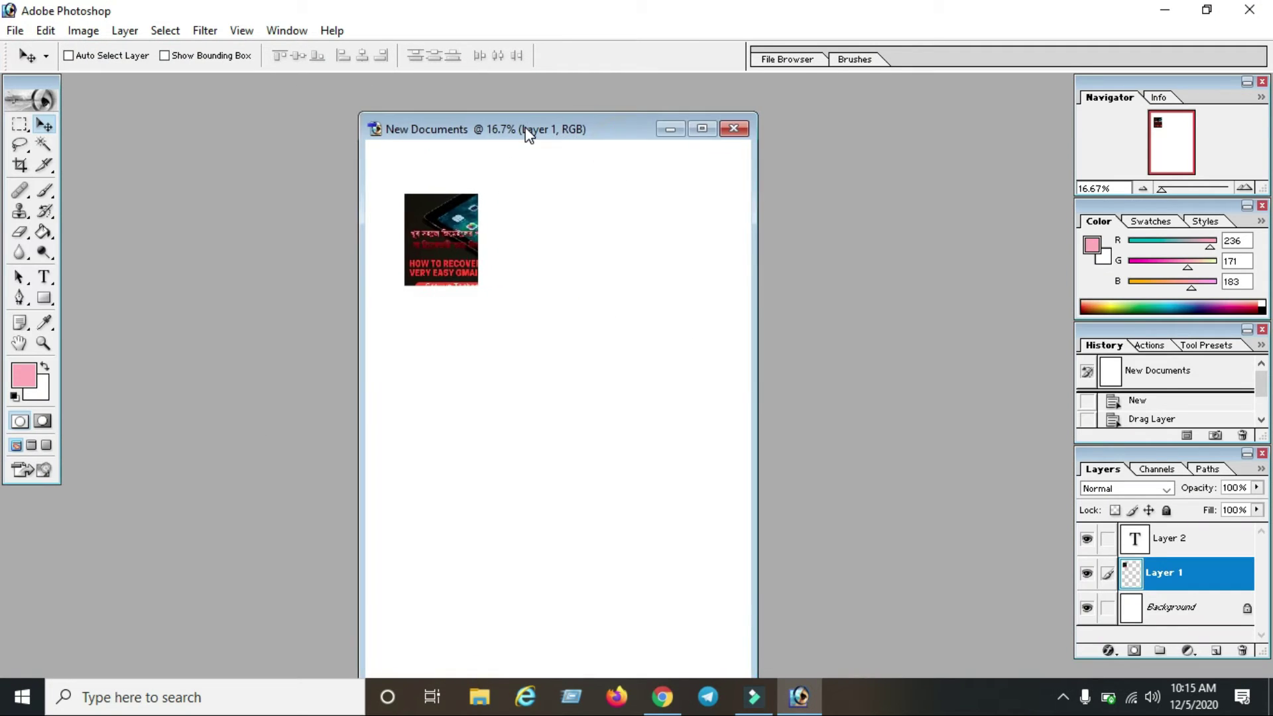
# Step: Try twice to import a scan from the EPSON L3110 Series device
pyautogui.click(20, 32)
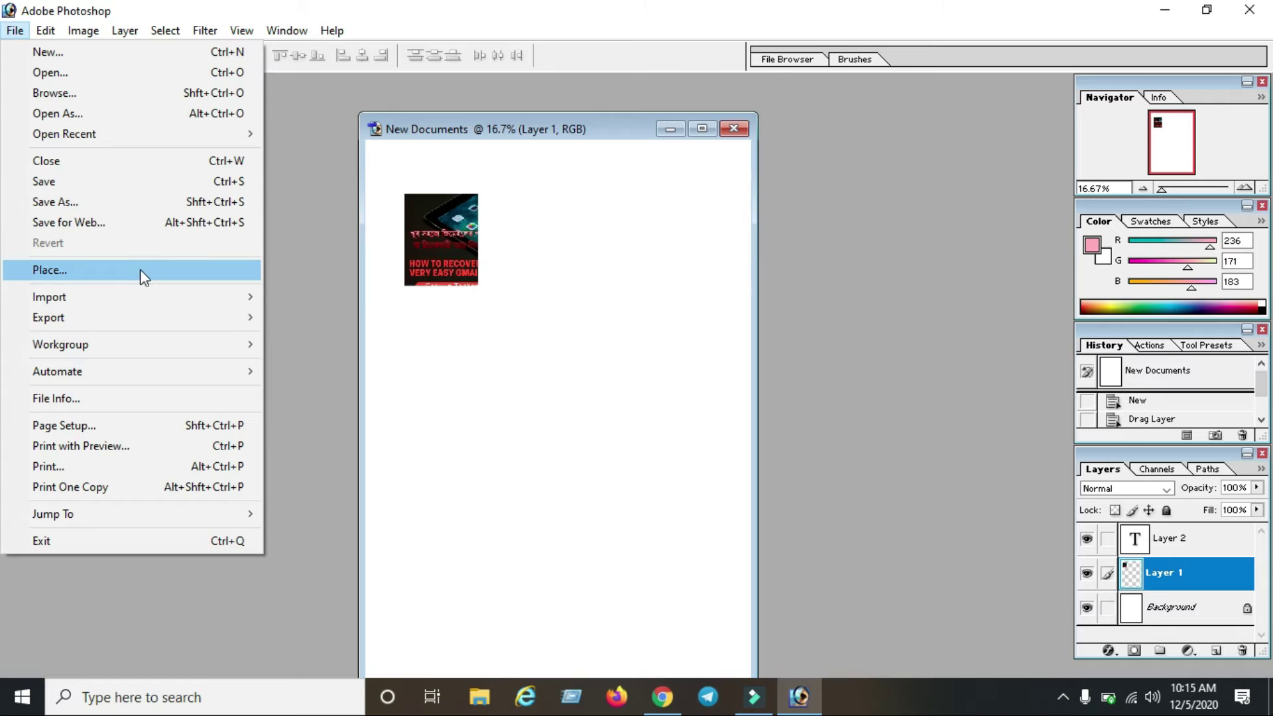
pyautogui.moveTo(35, 304)
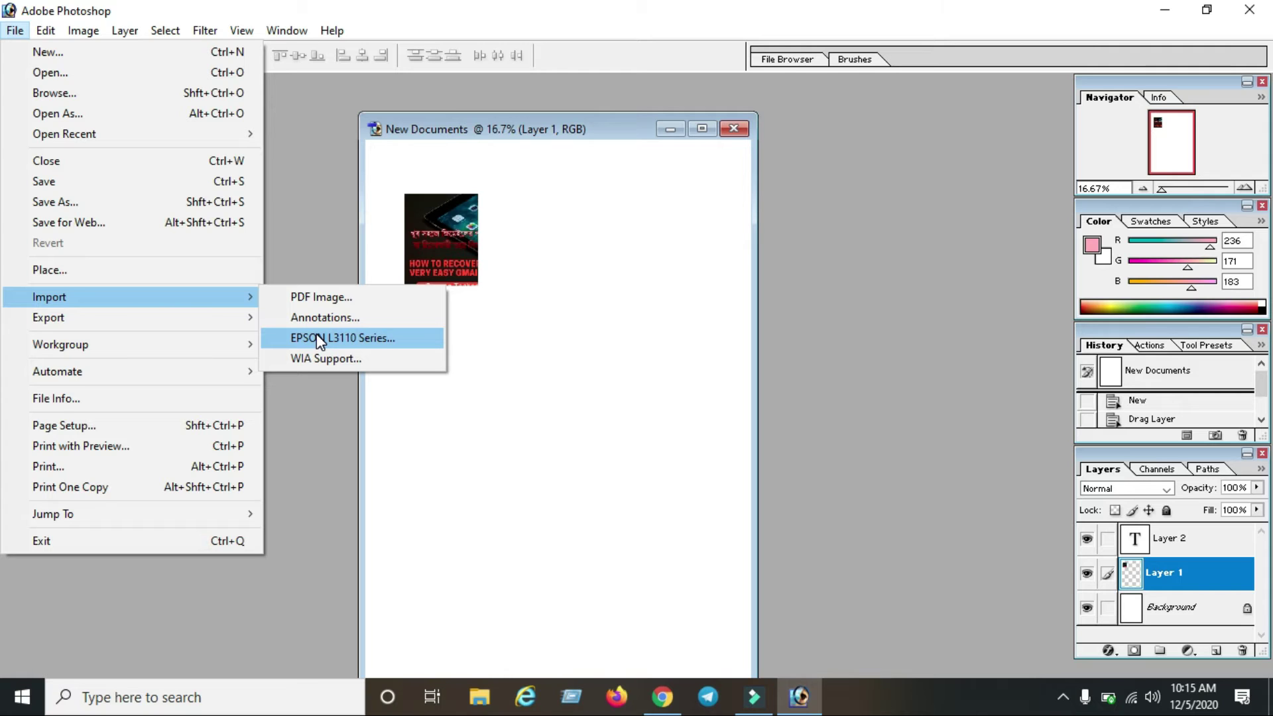
pyautogui.click(371, 338)
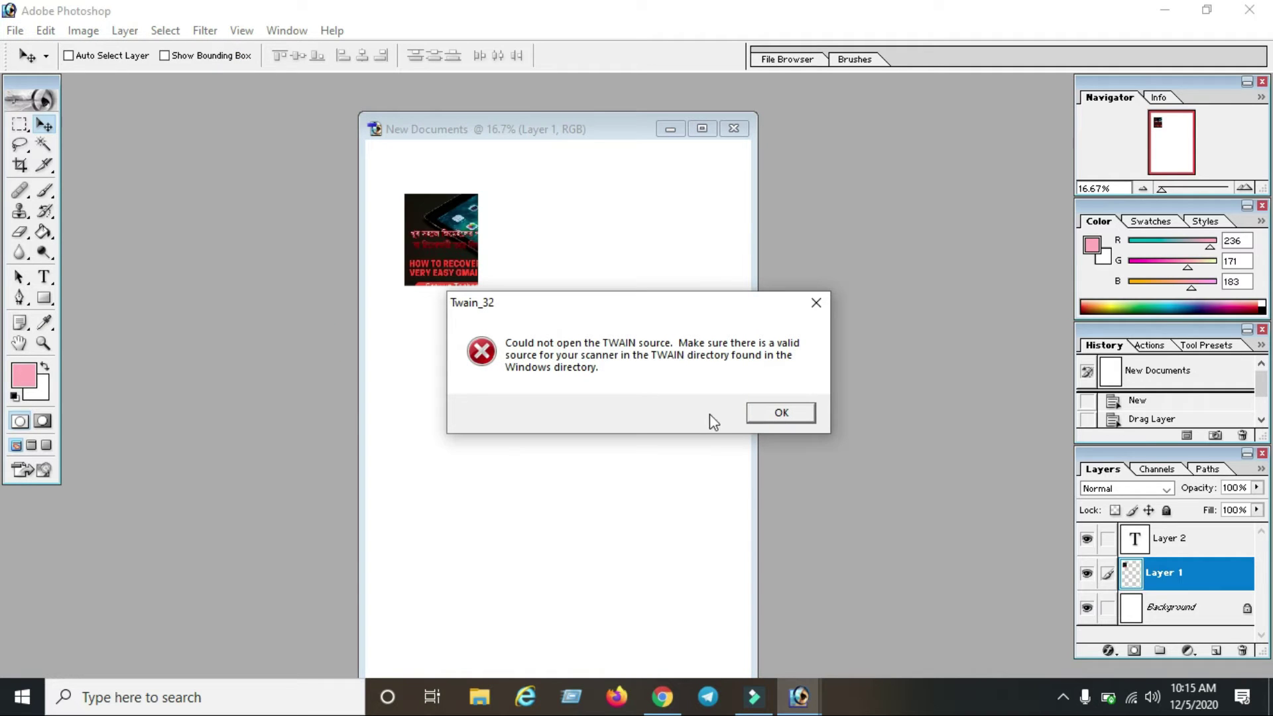
pyautogui.click(771, 412)
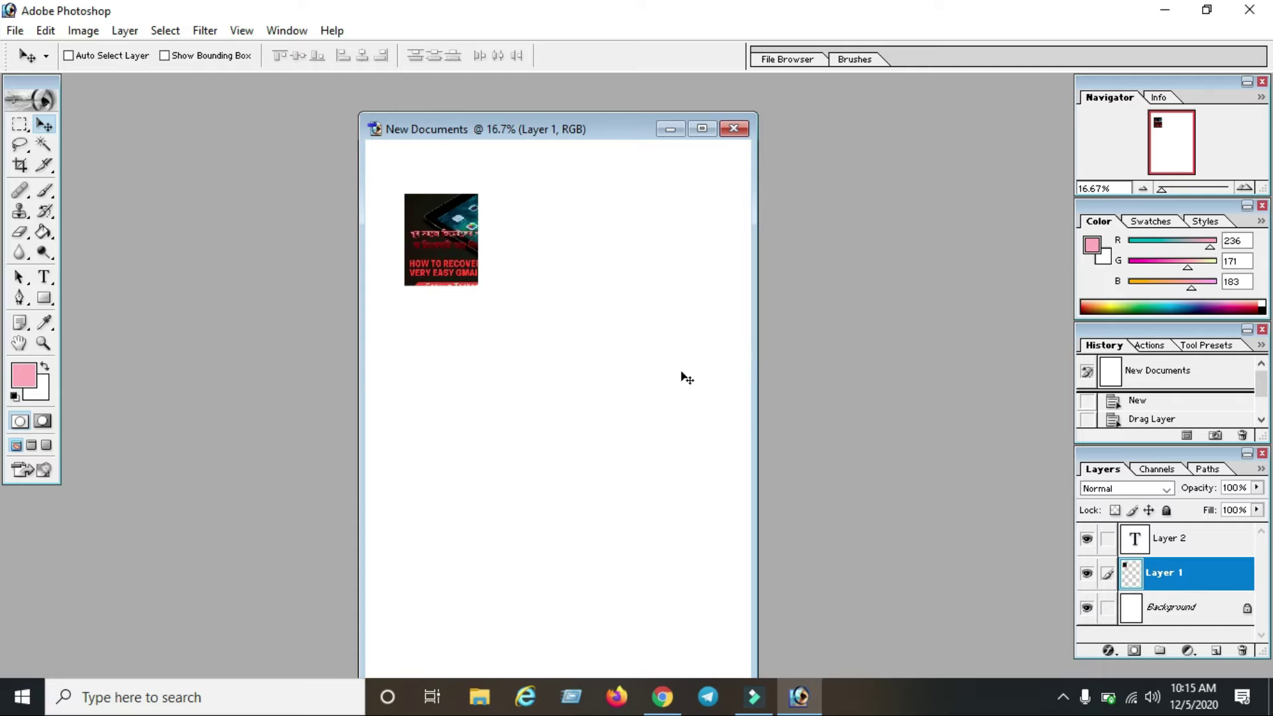
pyautogui.click(14, 31)
pyautogui.moveTo(130, 295)
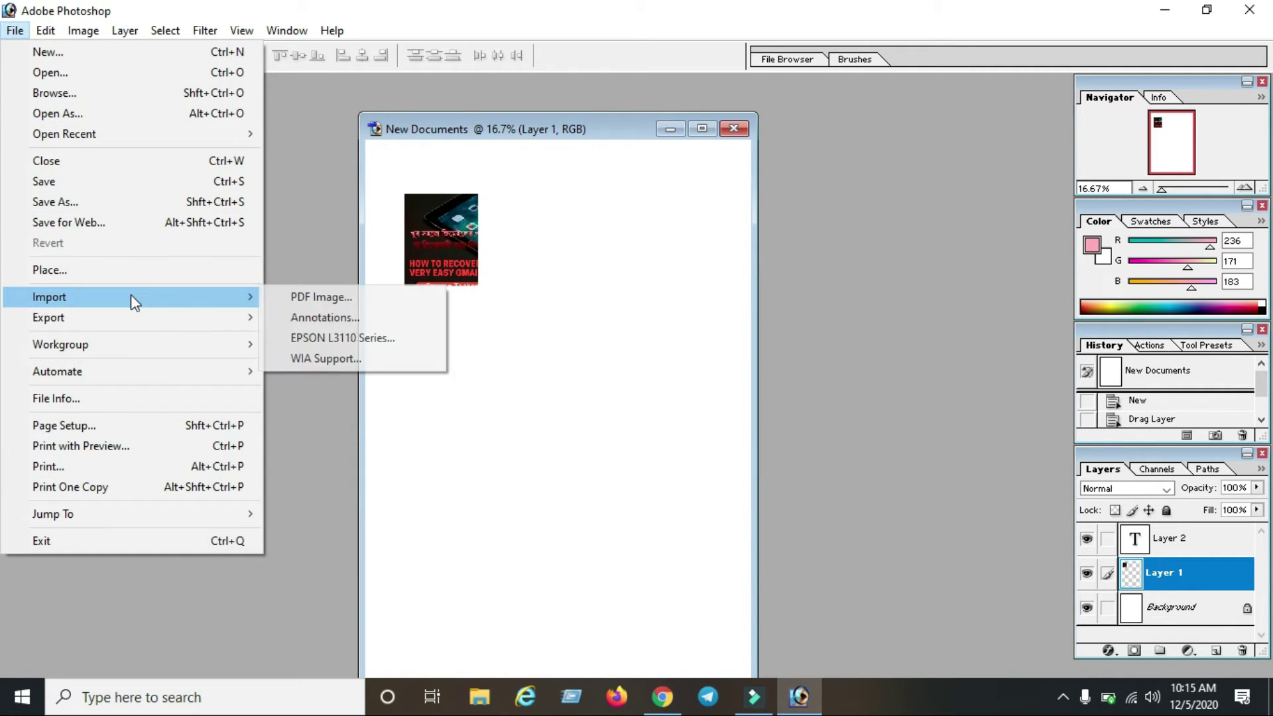
pyautogui.click(342, 336)
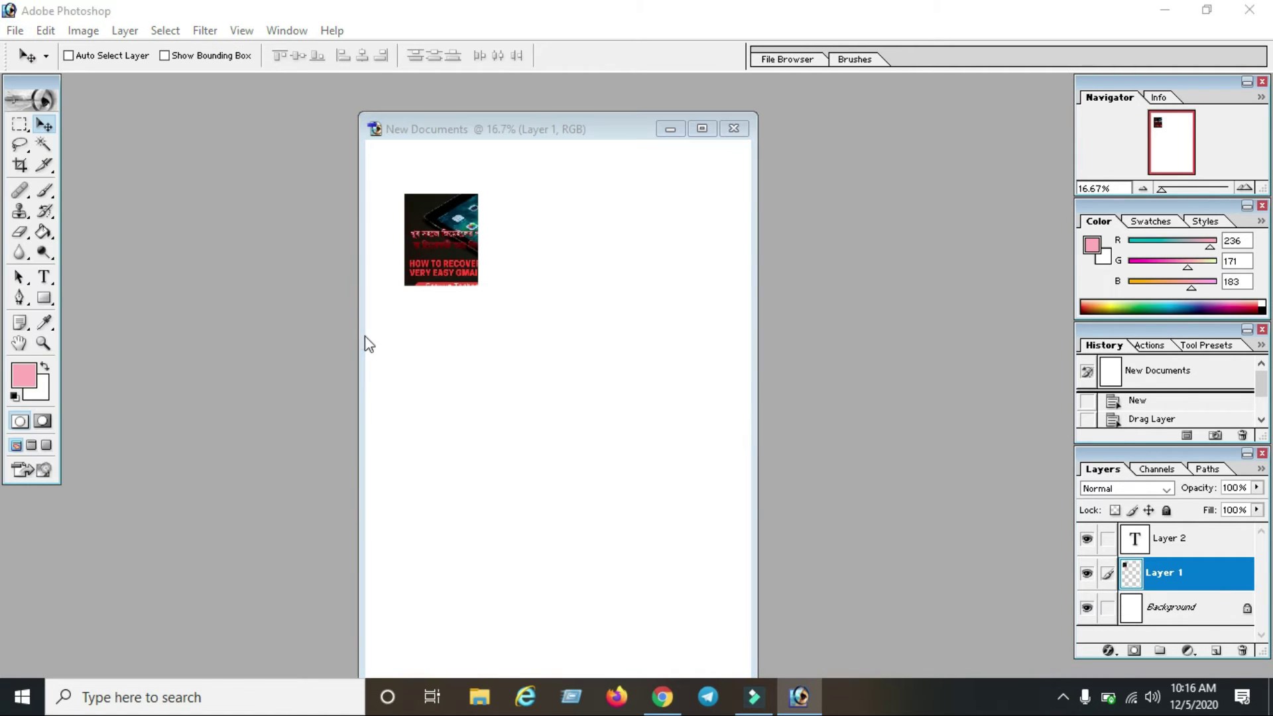
pyautogui.click(775, 421)
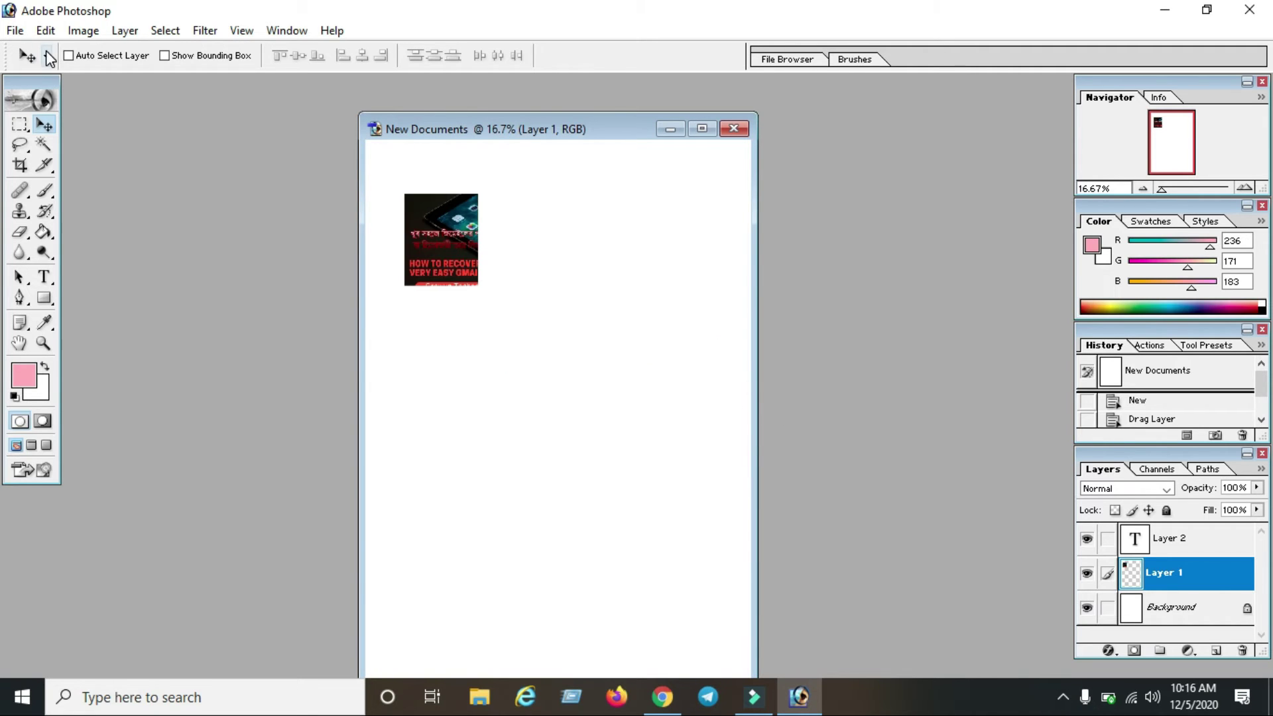
# Step: Configure the page setup with A4 (210 x 297 mm) paper and Rear Paper Feed as the source, and accept it
pyautogui.click(15, 31)
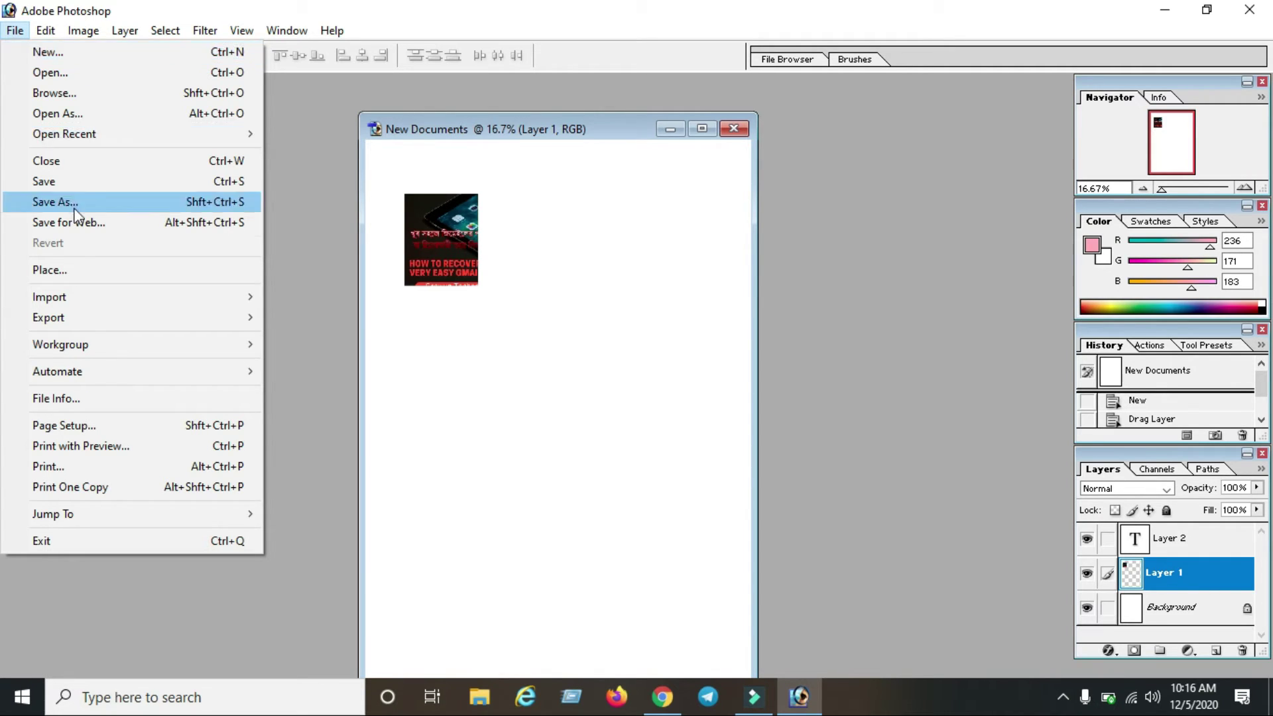
pyautogui.moveTo(118, 320)
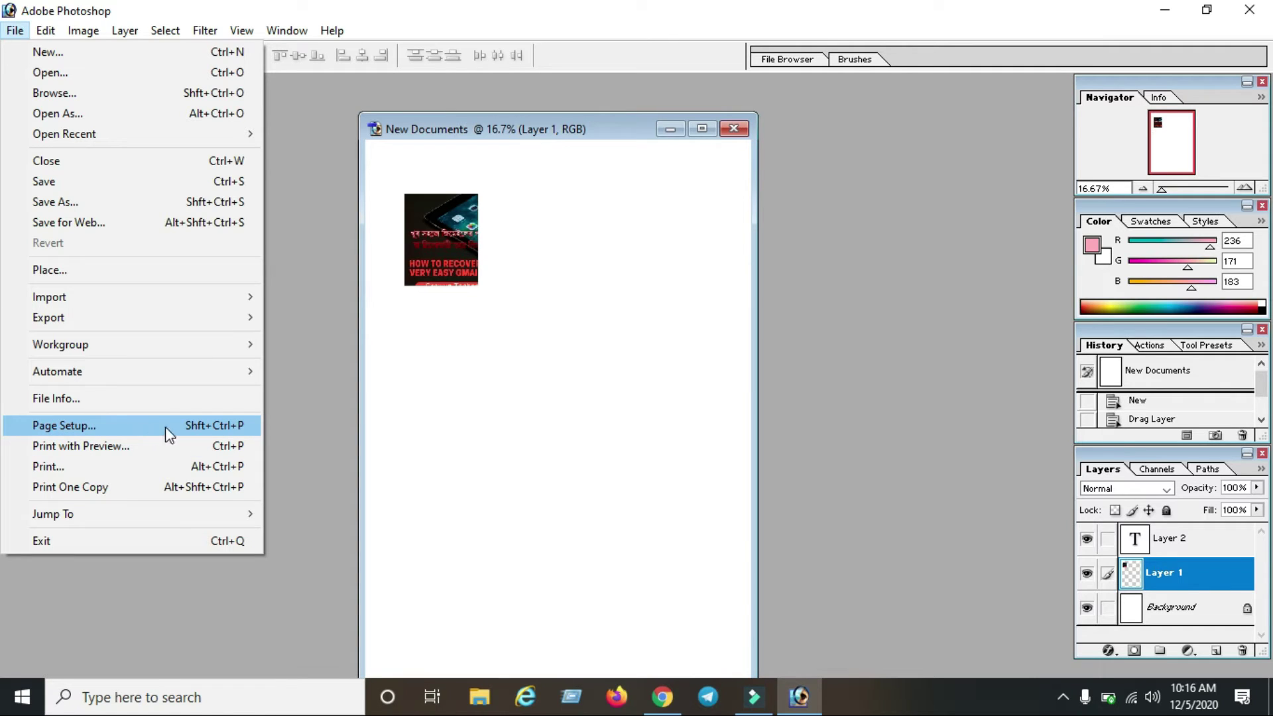
pyautogui.click(226, 431)
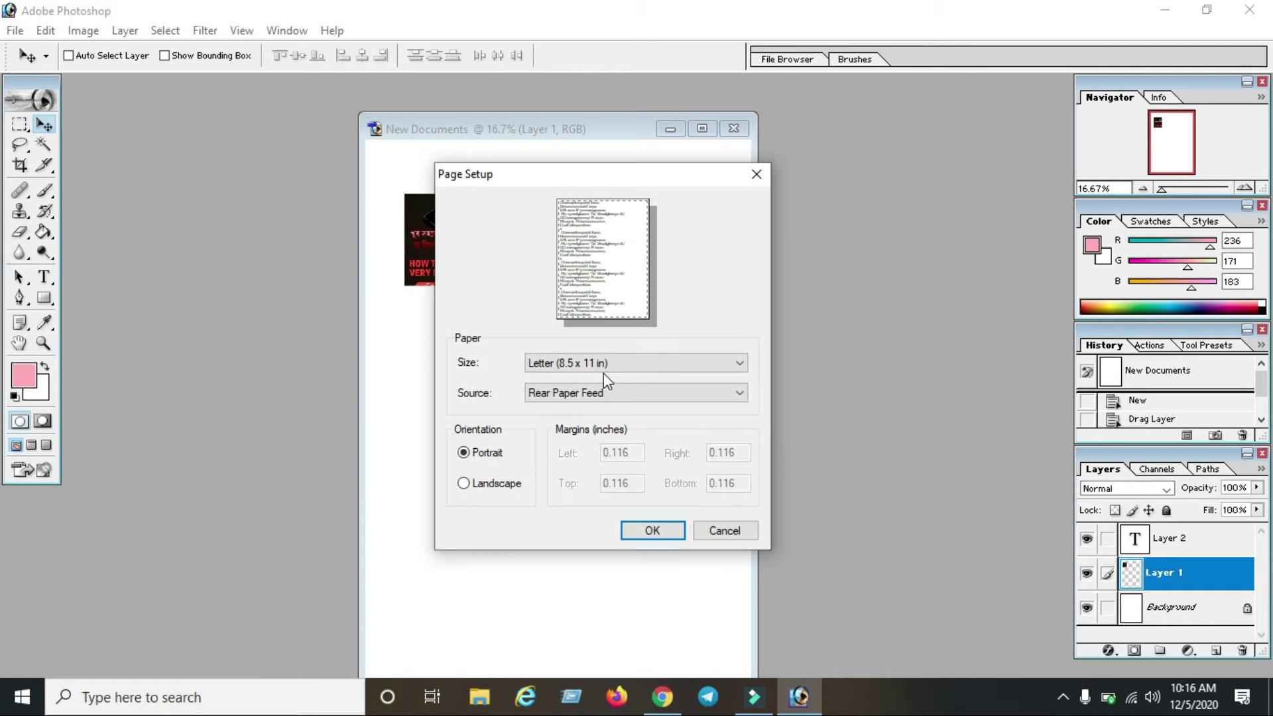
pyautogui.moveTo(583, 174); pyautogui.dragTo(510, 147)
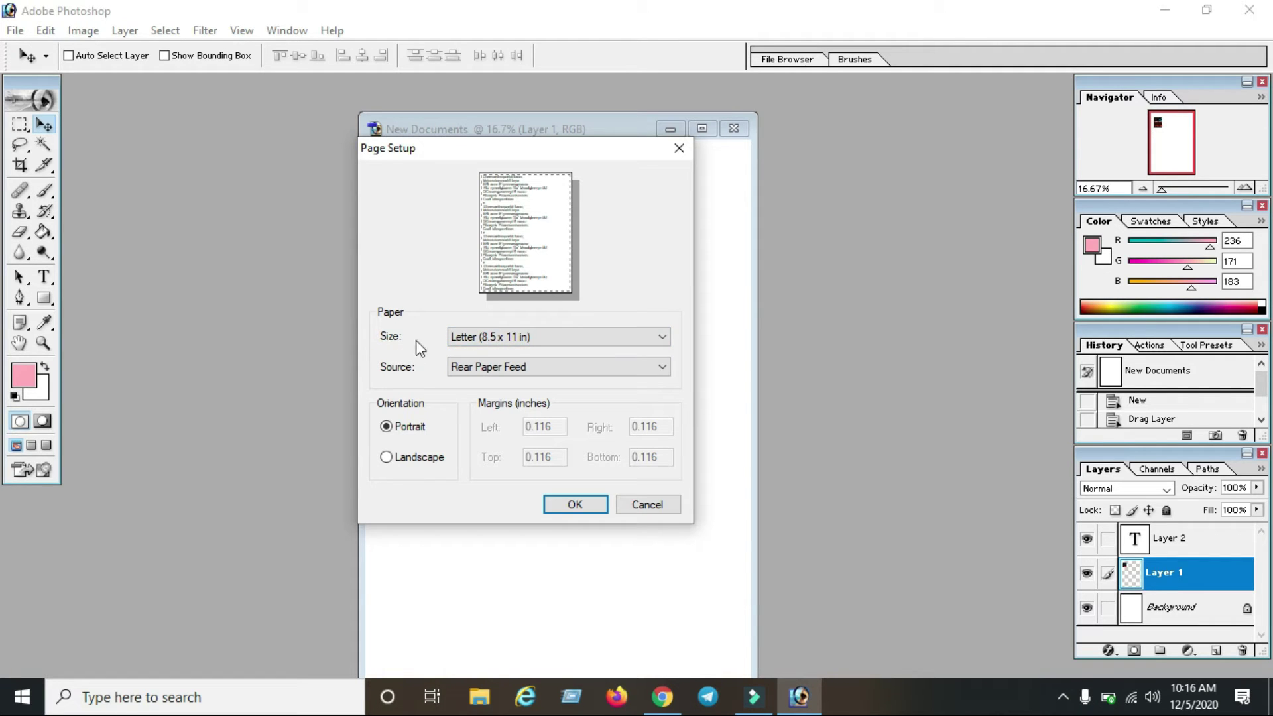
pyautogui.click(511, 340)
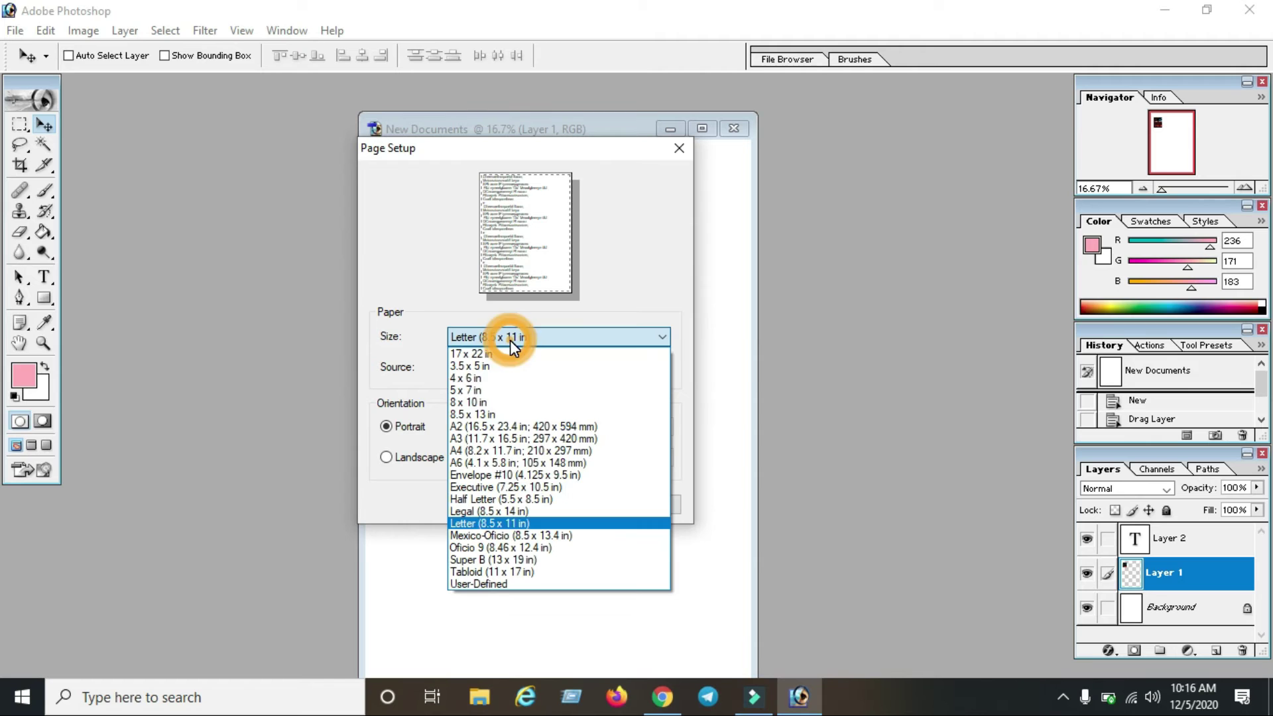
pyautogui.click(498, 451)
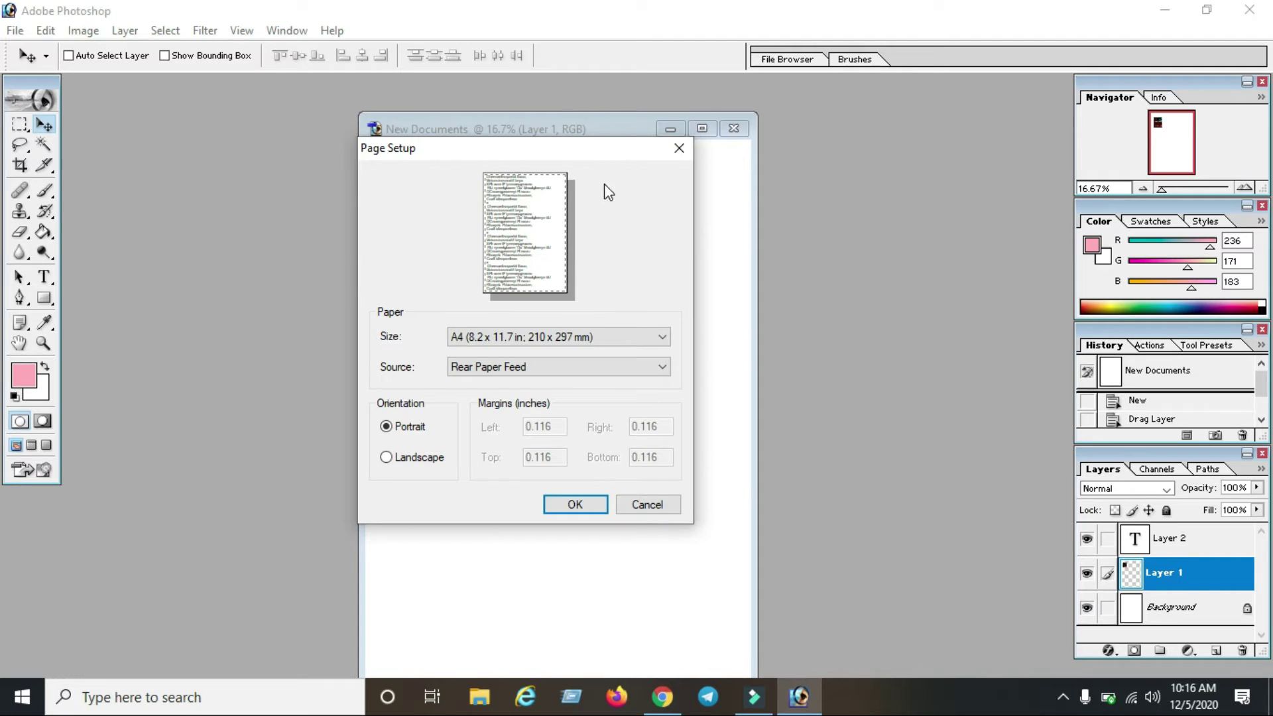
pyautogui.moveTo(568, 153)
pyautogui.mouseDown()
pyautogui.moveTo(577, 170)
pyautogui.moveTo(574, 135)
pyautogui.mouseUp()
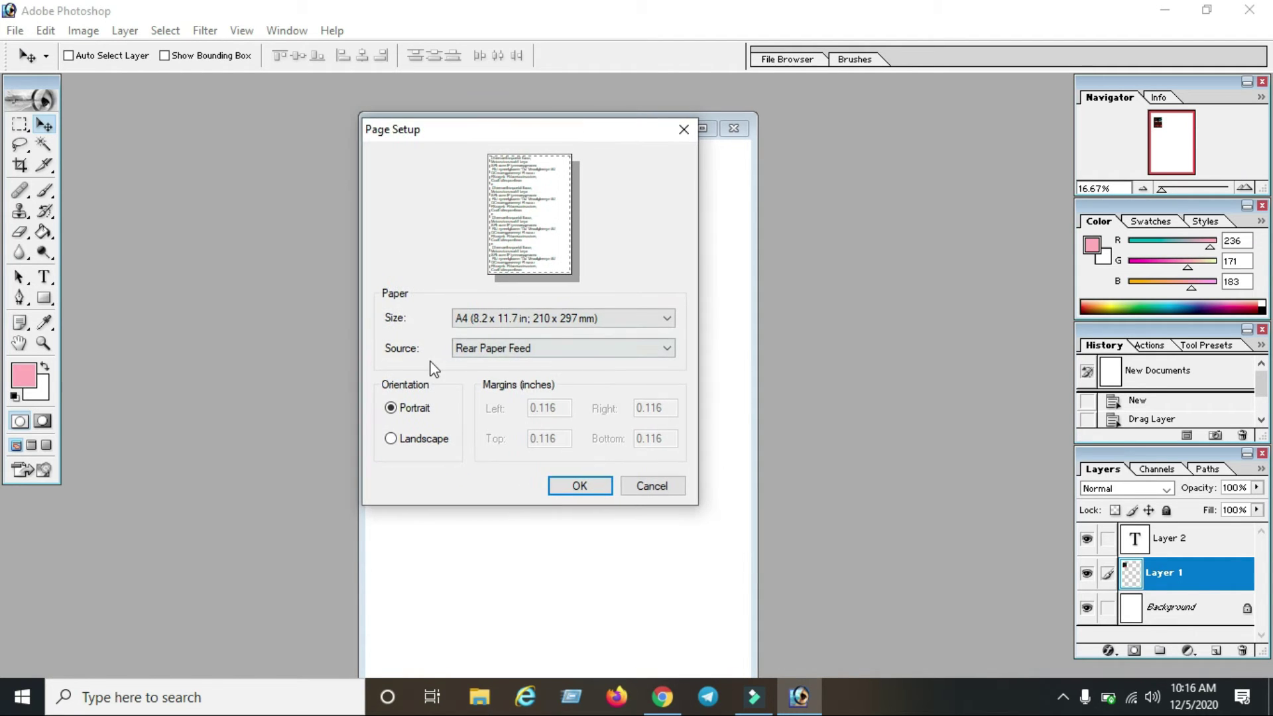
pyautogui.click(527, 348)
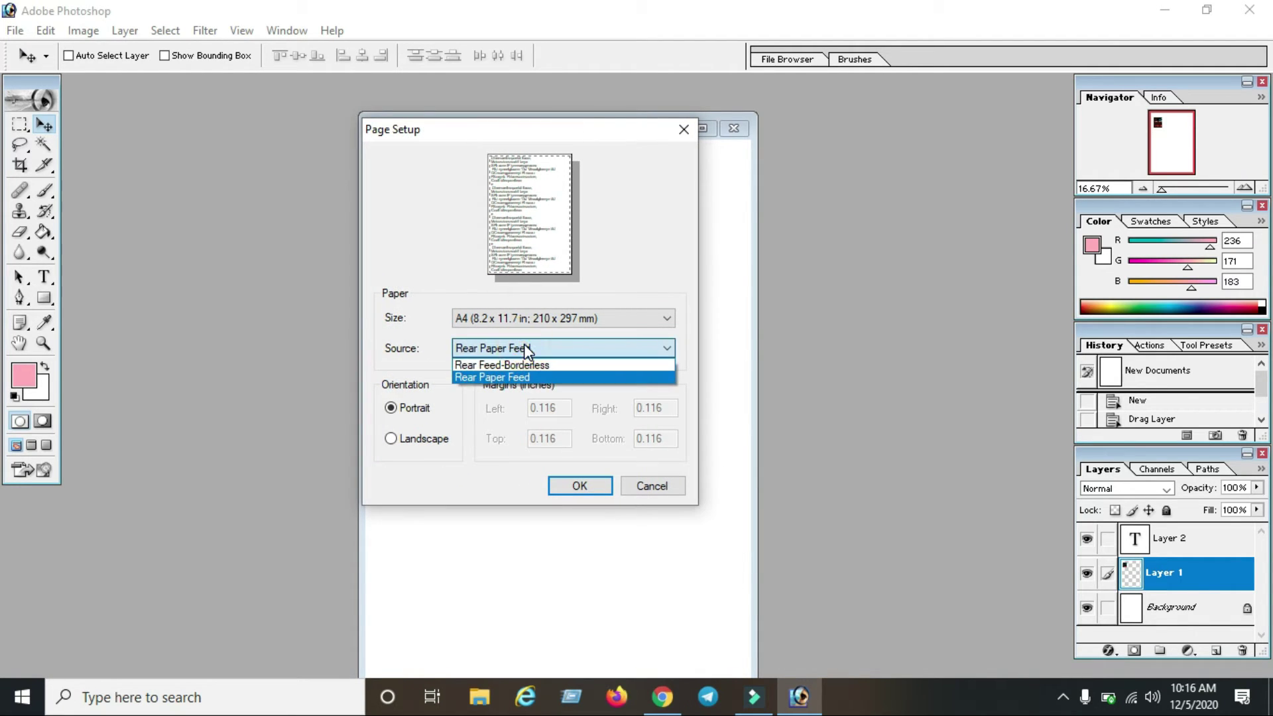
pyautogui.click(524, 378)
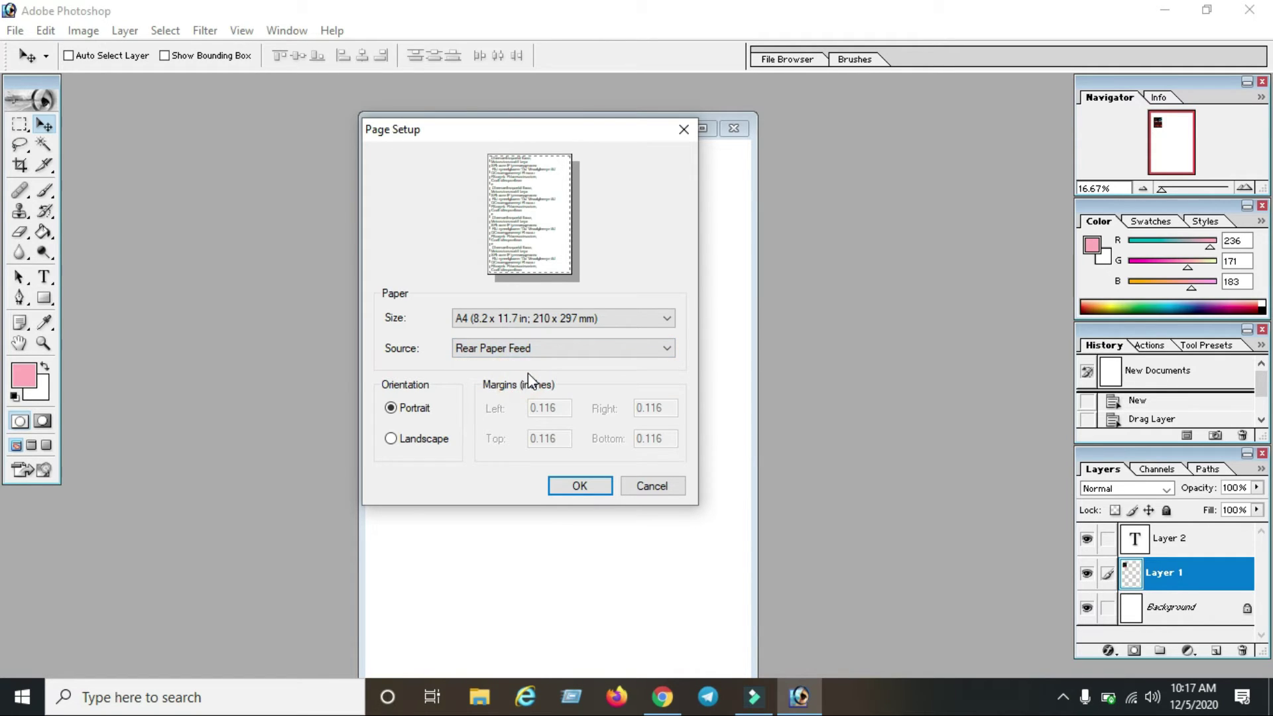
pyautogui.click(579, 485)
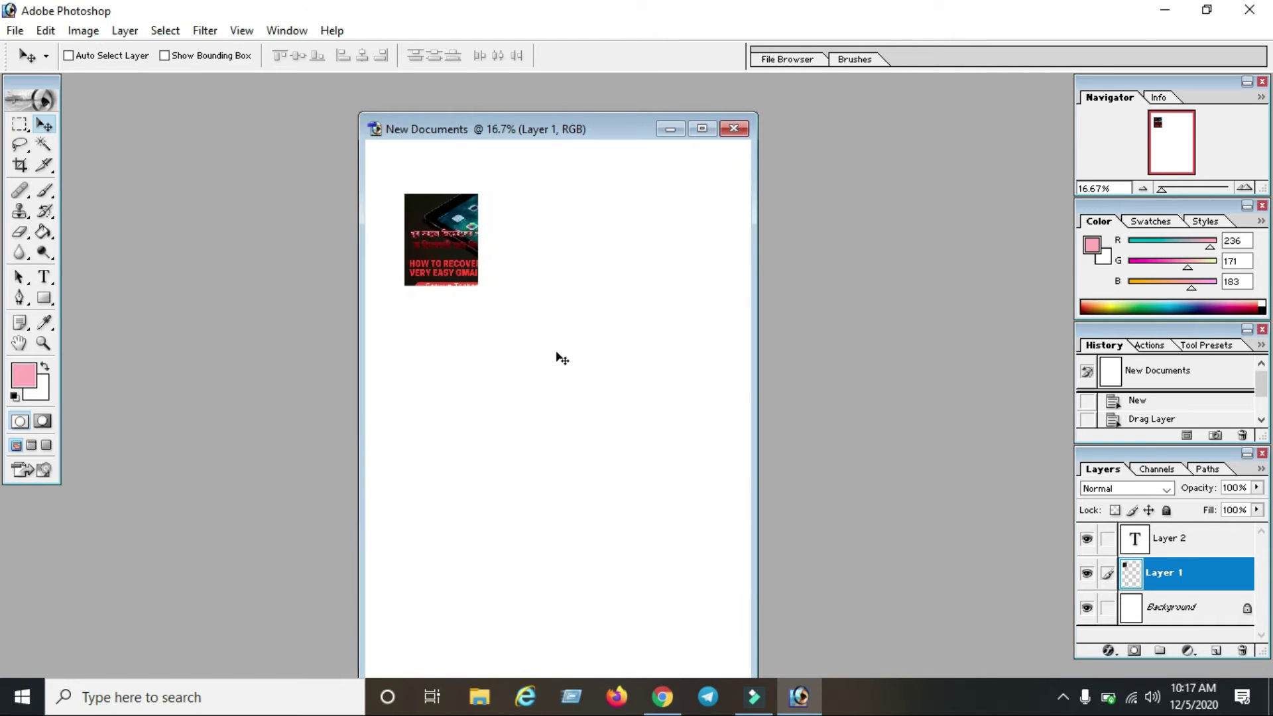
# Step: Open the print preview for the document and set the print scale to 95%
pyautogui.click(15, 31)
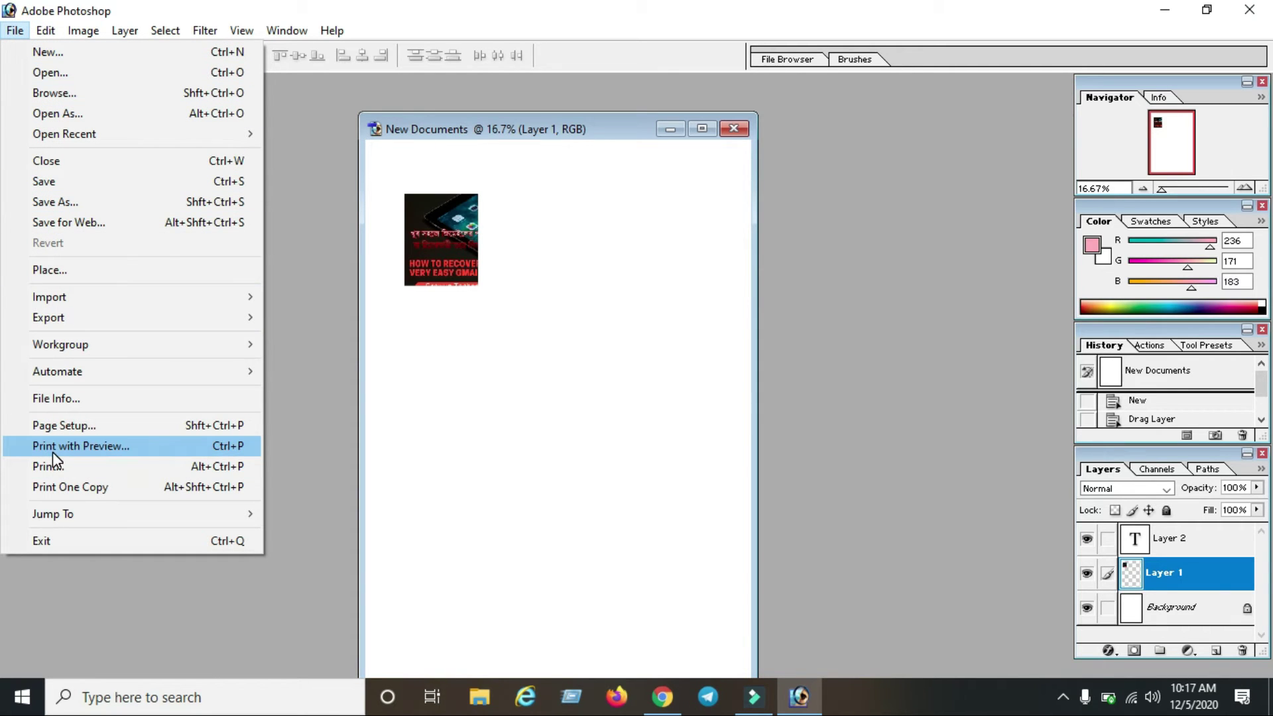
pyautogui.click(156, 449)
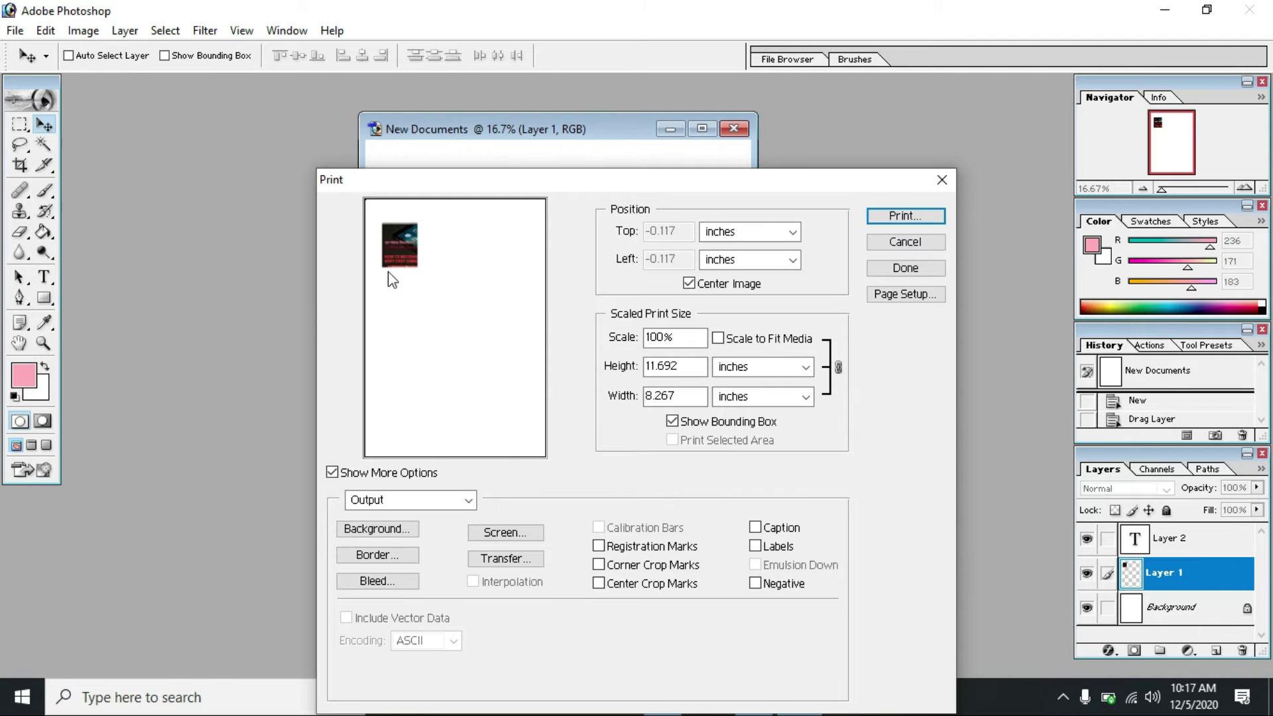
pyautogui.moveTo(511, 185); pyautogui.dragTo(436, 225)
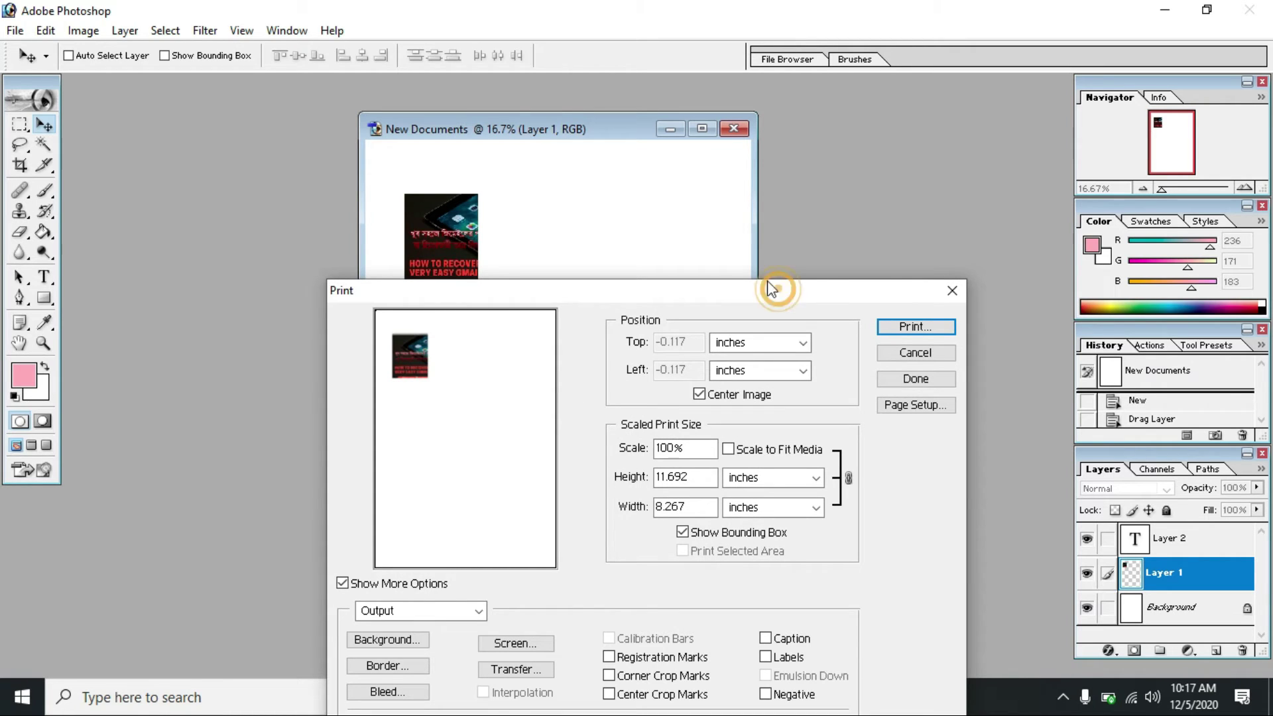
pyautogui.moveTo(777, 289); pyautogui.dragTo(688, 163)
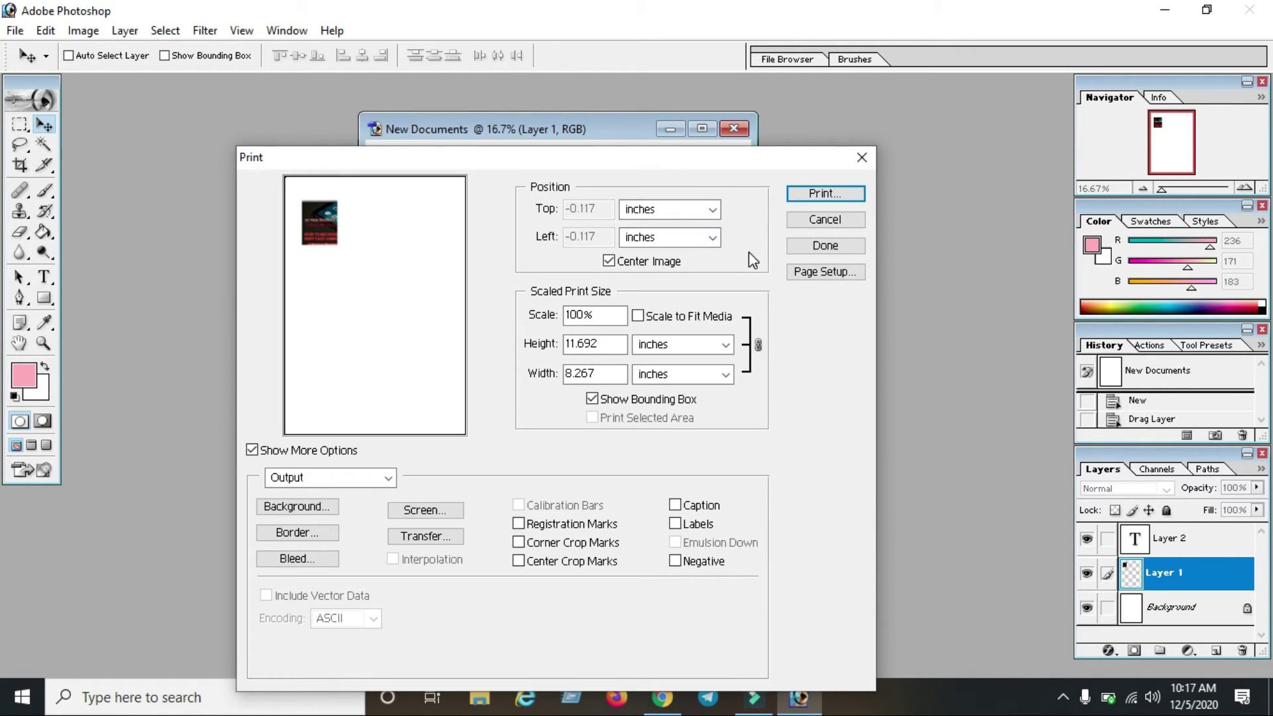
pyautogui.doubleClick(586, 315)
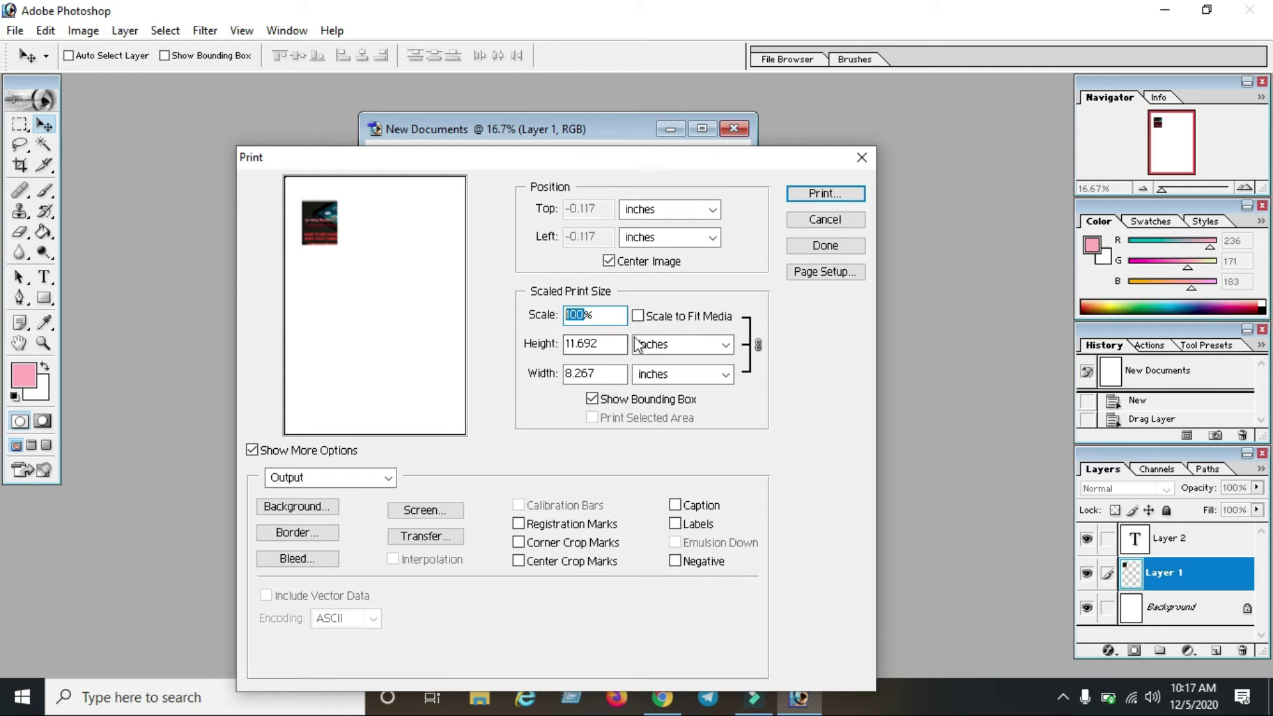
pyautogui.press('BackSpace')
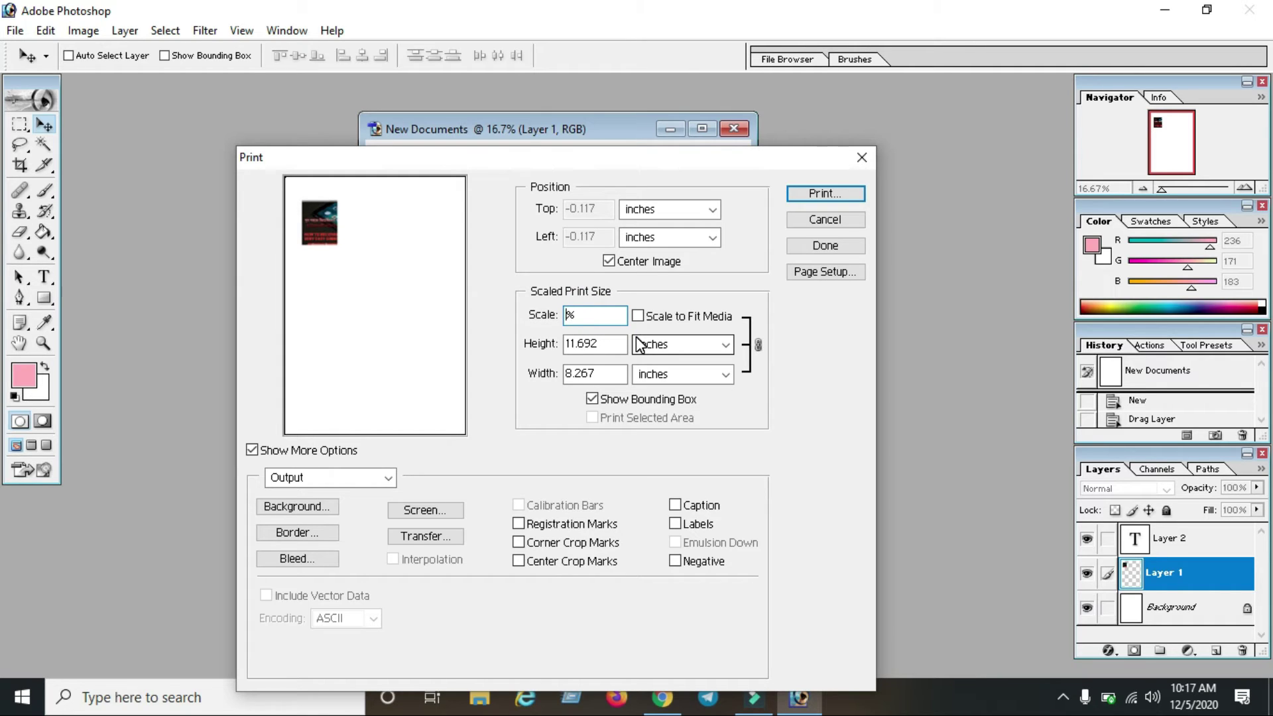
pyautogui.write('95')
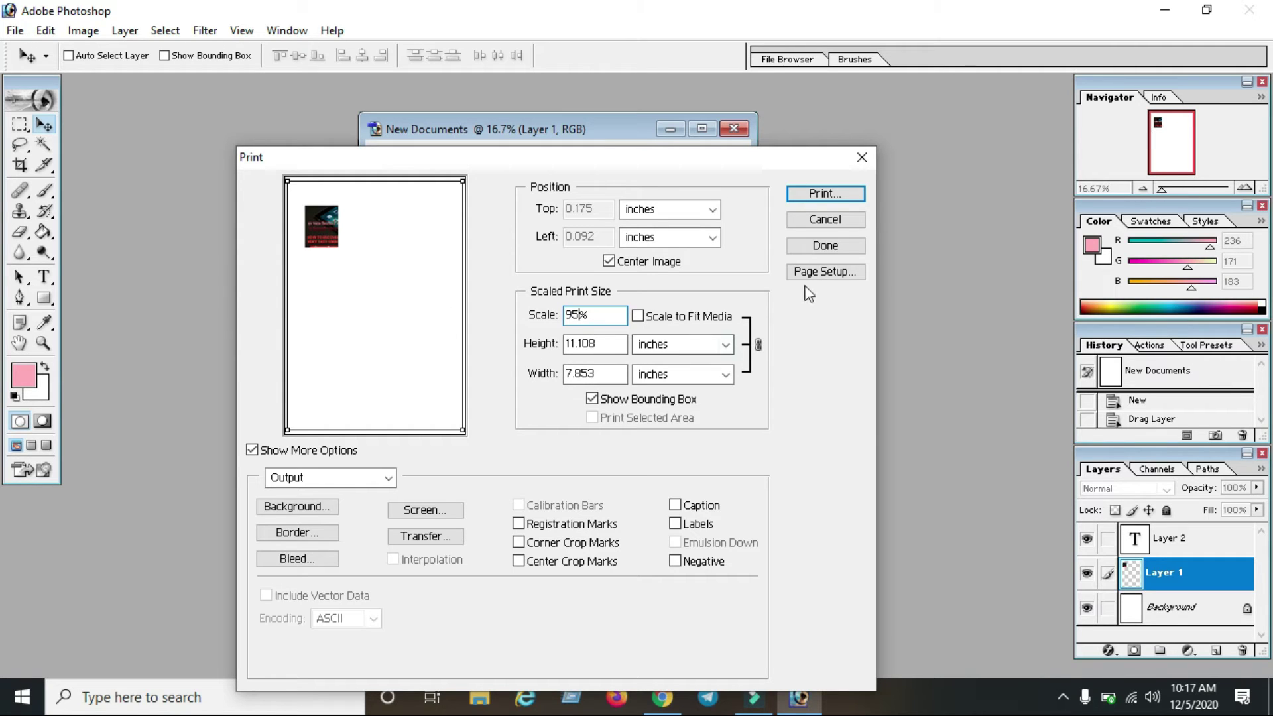
# Step: Review the page setup from within the print preview and close it without changes
pyautogui.click(823, 194)
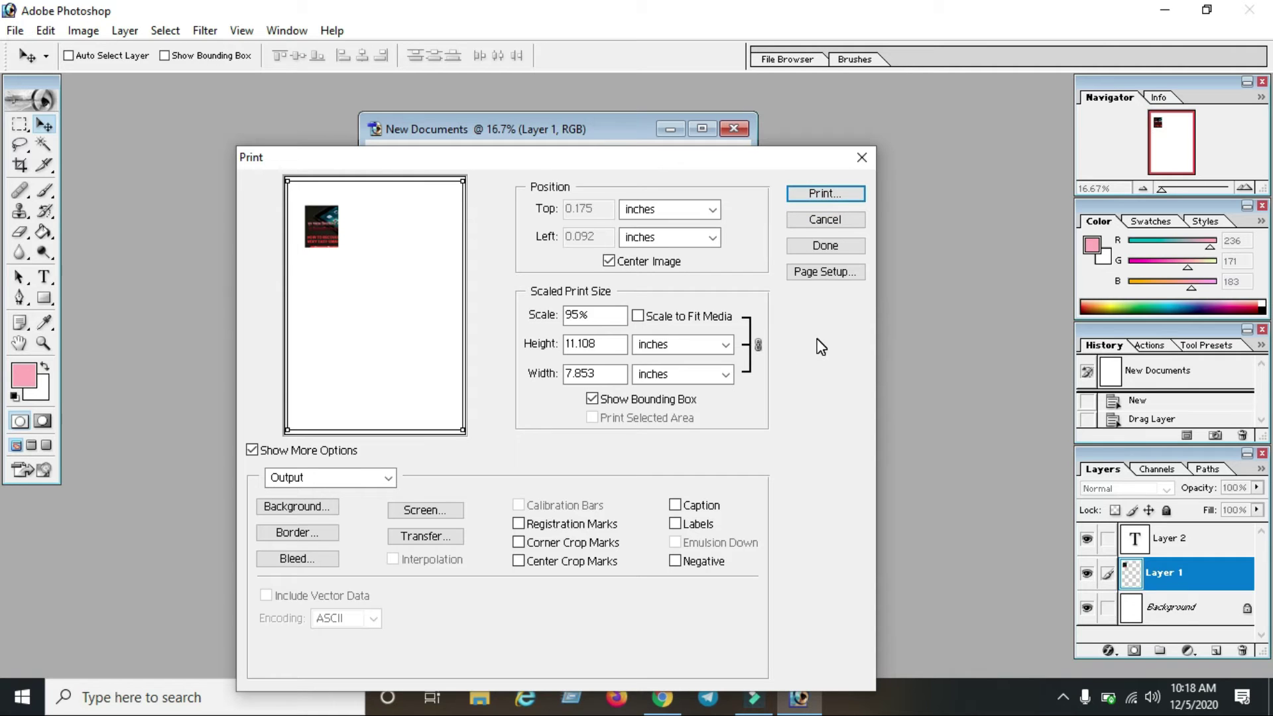
pyautogui.click(827, 273)
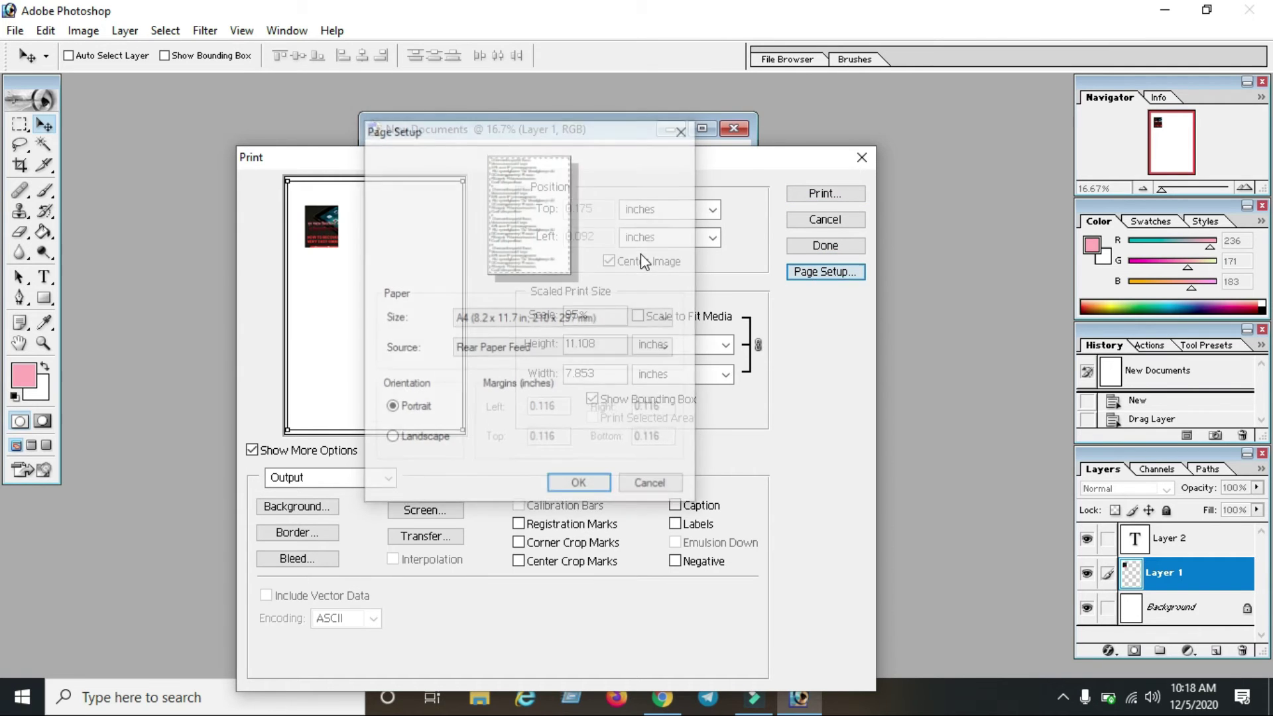
pyautogui.click(651, 485)
# Step: Proceed to printing, open the EPSON L3110 Series properties, and try Landscape orientation before setting it back to Portrait
pyautogui.click(804, 194)
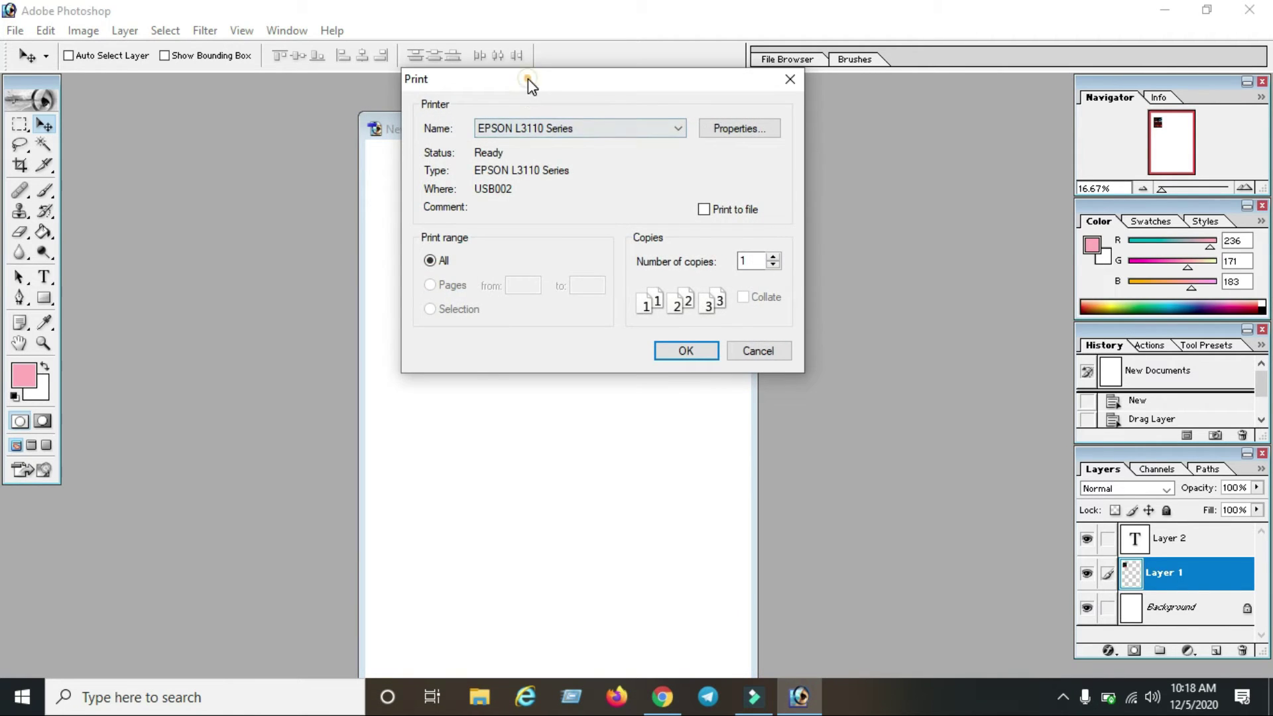
pyautogui.moveTo(527, 78); pyautogui.dragTo(519, 212)
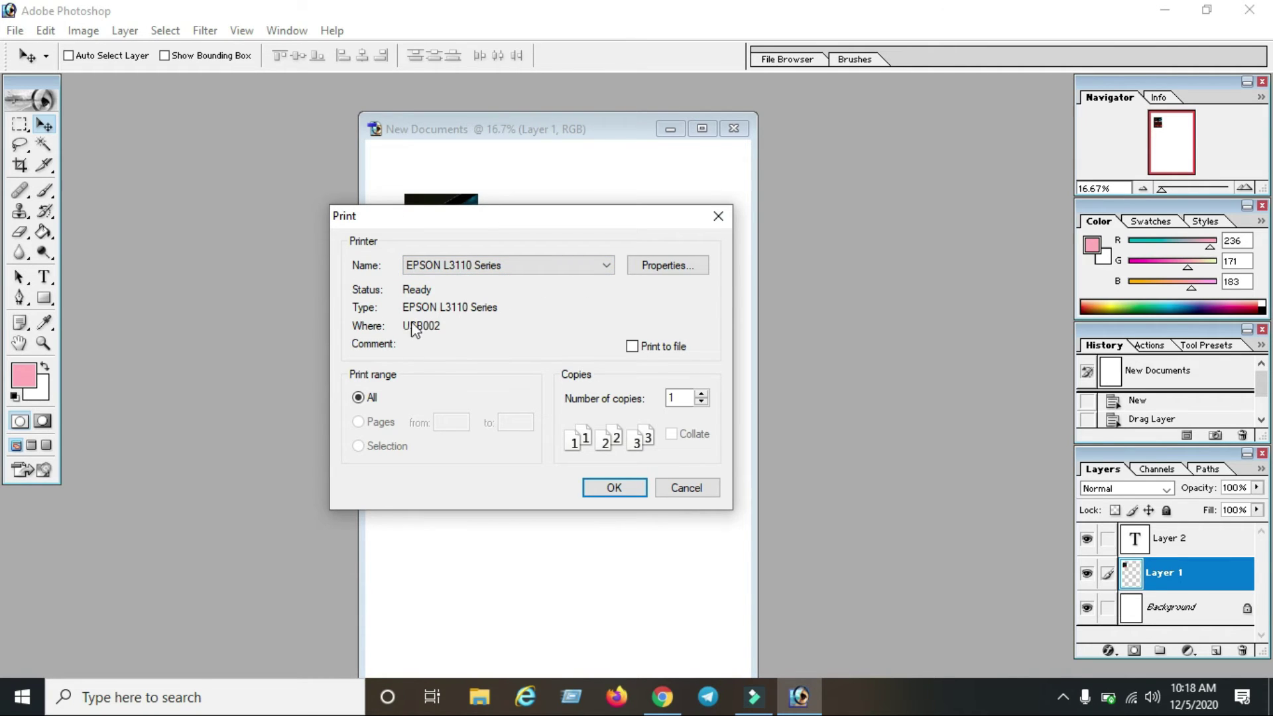
pyautogui.click(663, 267)
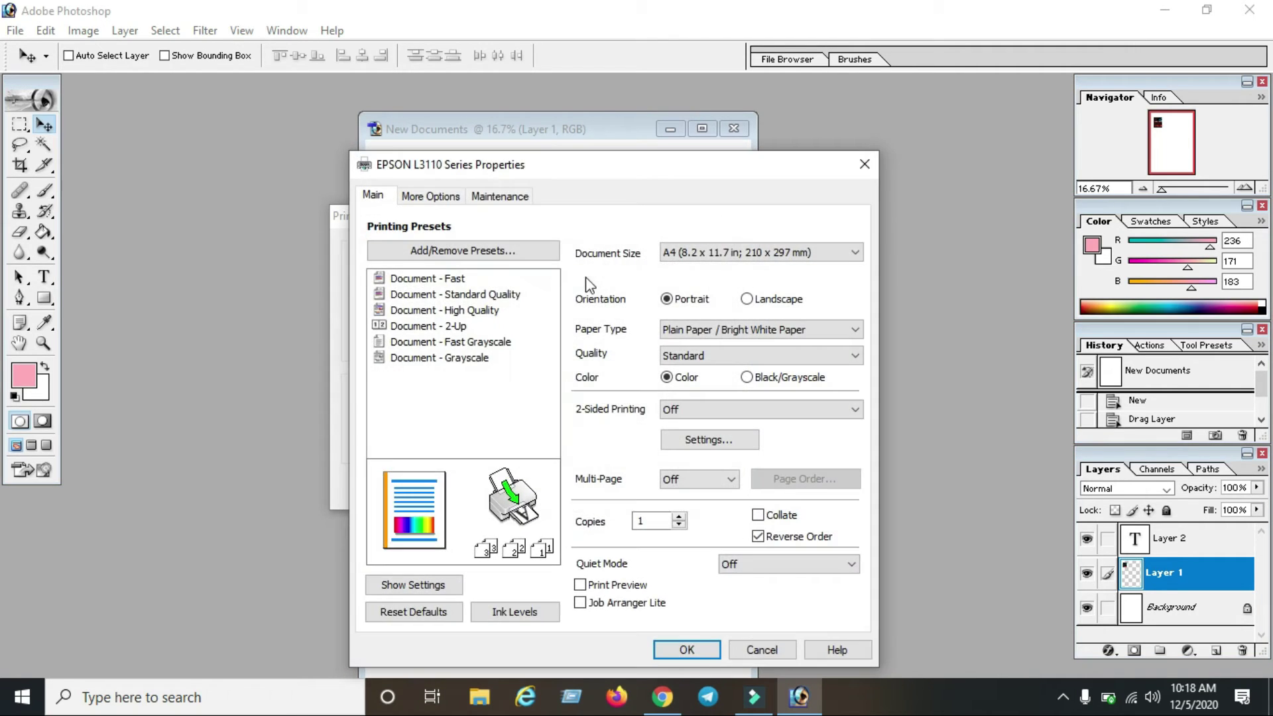
pyautogui.click(660, 162)
pyautogui.moveTo(660, 163); pyautogui.dragTo(553, 118)
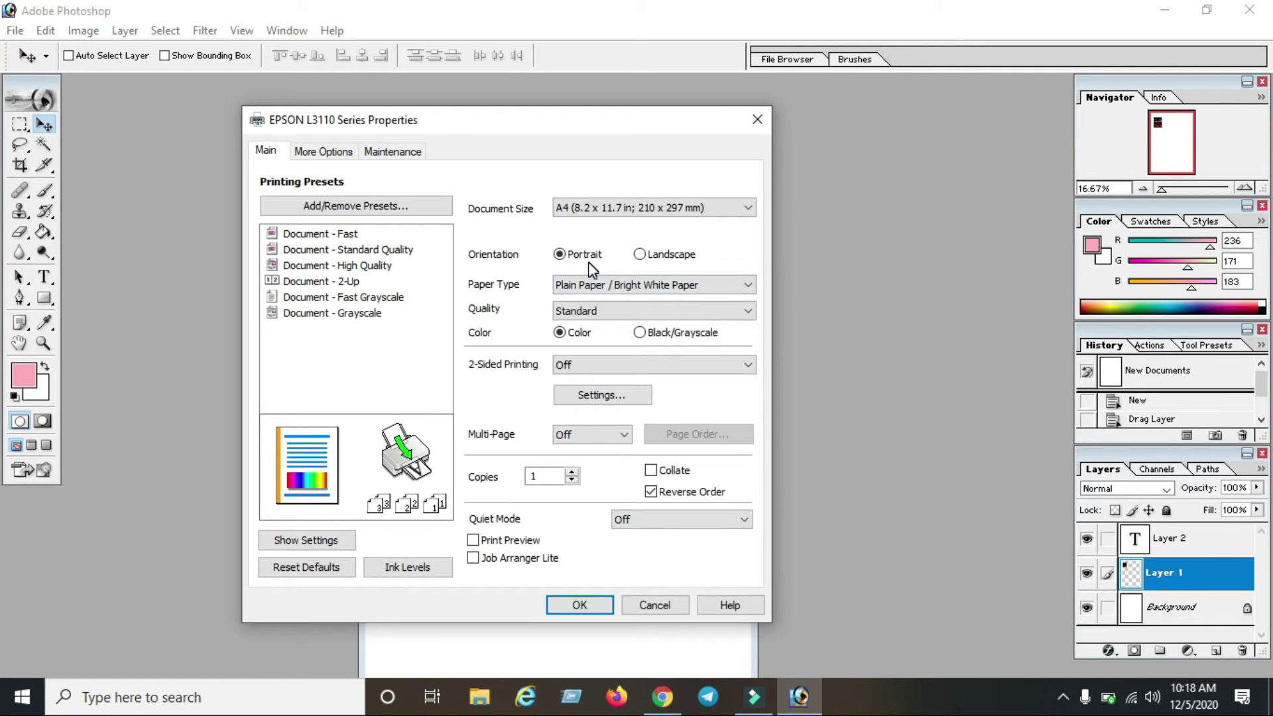
pyautogui.click(641, 257)
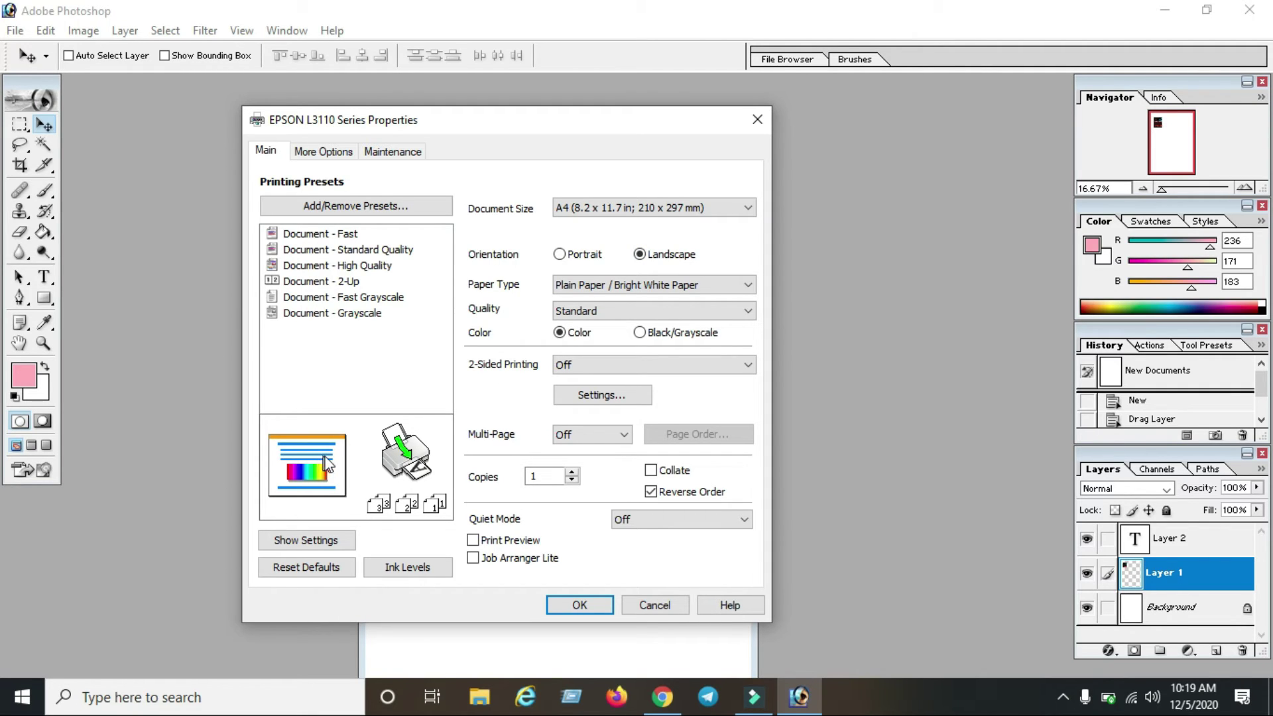
pyautogui.click(561, 256)
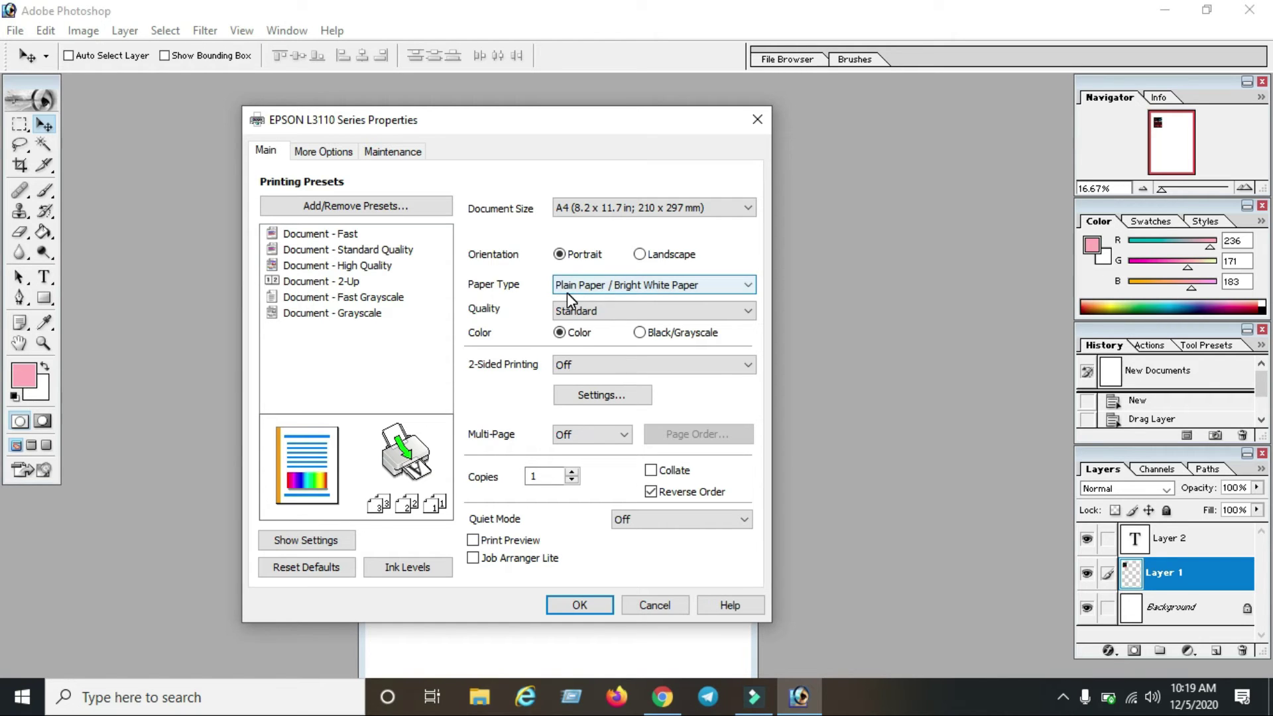
# Step: Set the printer's paper type to Photo Paper Glossy
pyautogui.click(691, 286)
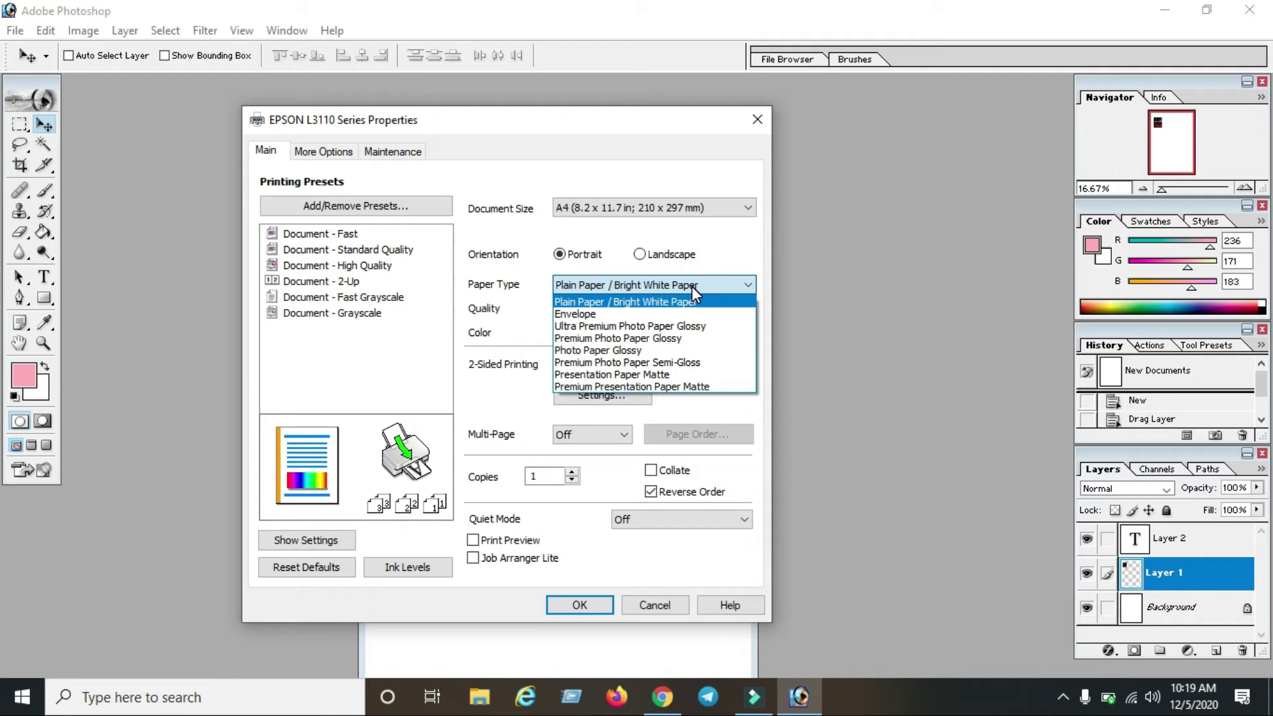
pyautogui.click(680, 298)
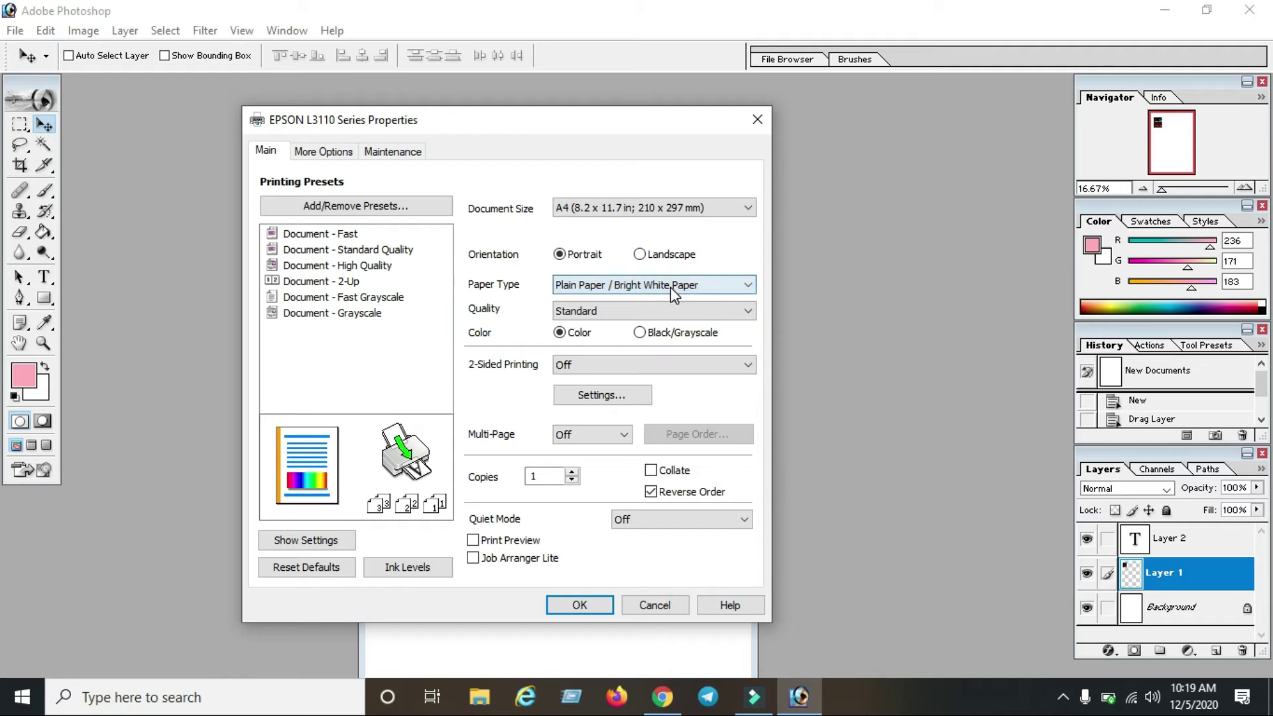
pyautogui.click(671, 286)
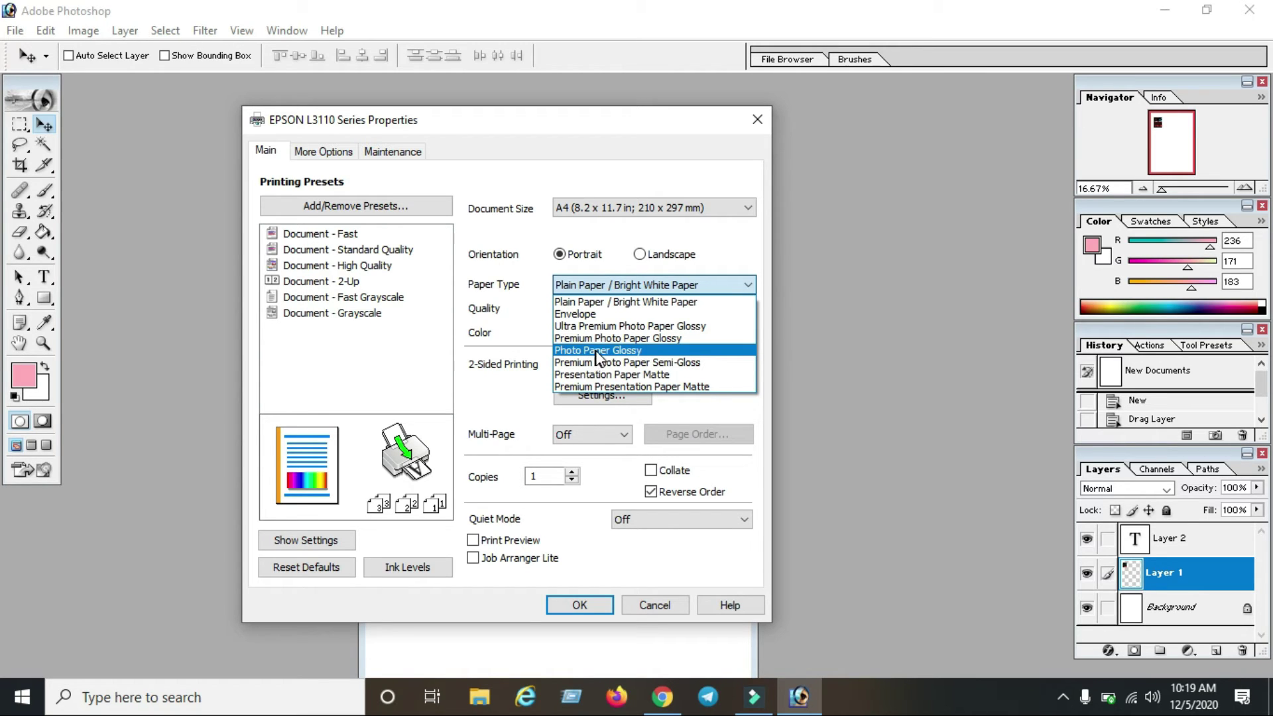
pyautogui.click(617, 350)
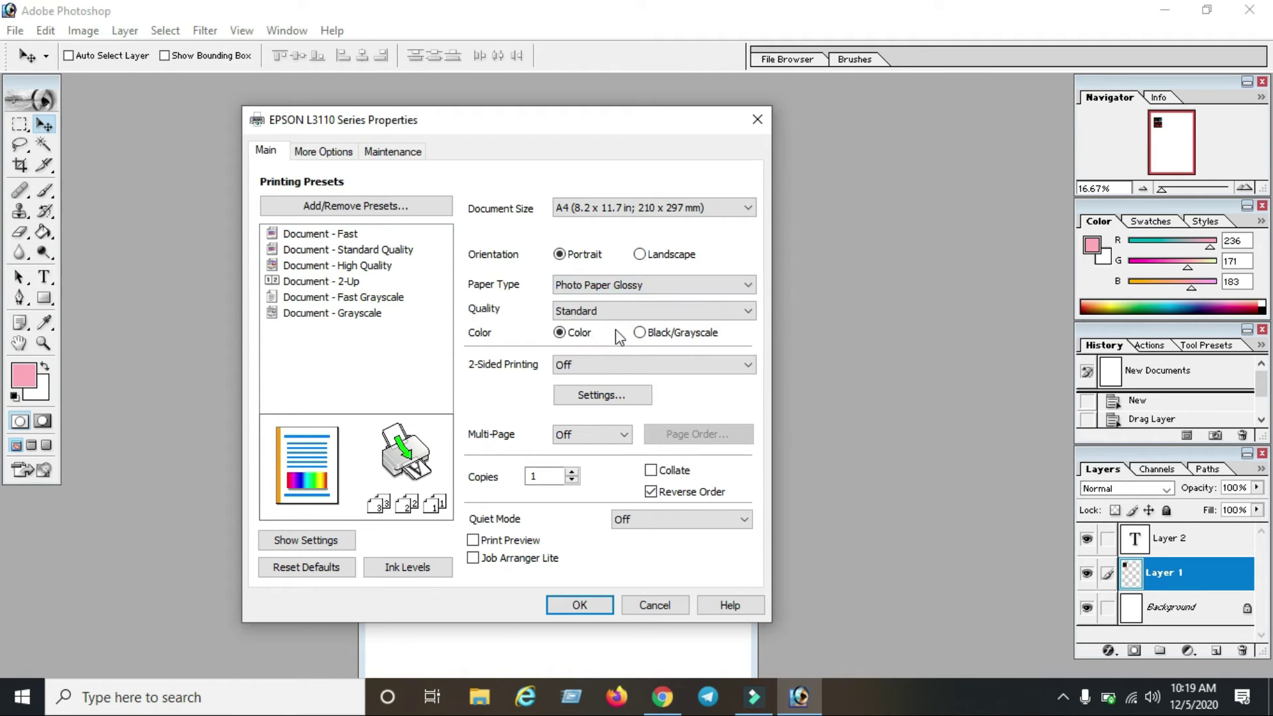
# Step: Choose Standard print quality and accept the printer properties to return to the print settings
pyautogui.moveTo(631, 122); pyautogui.dragTo(540, 94)
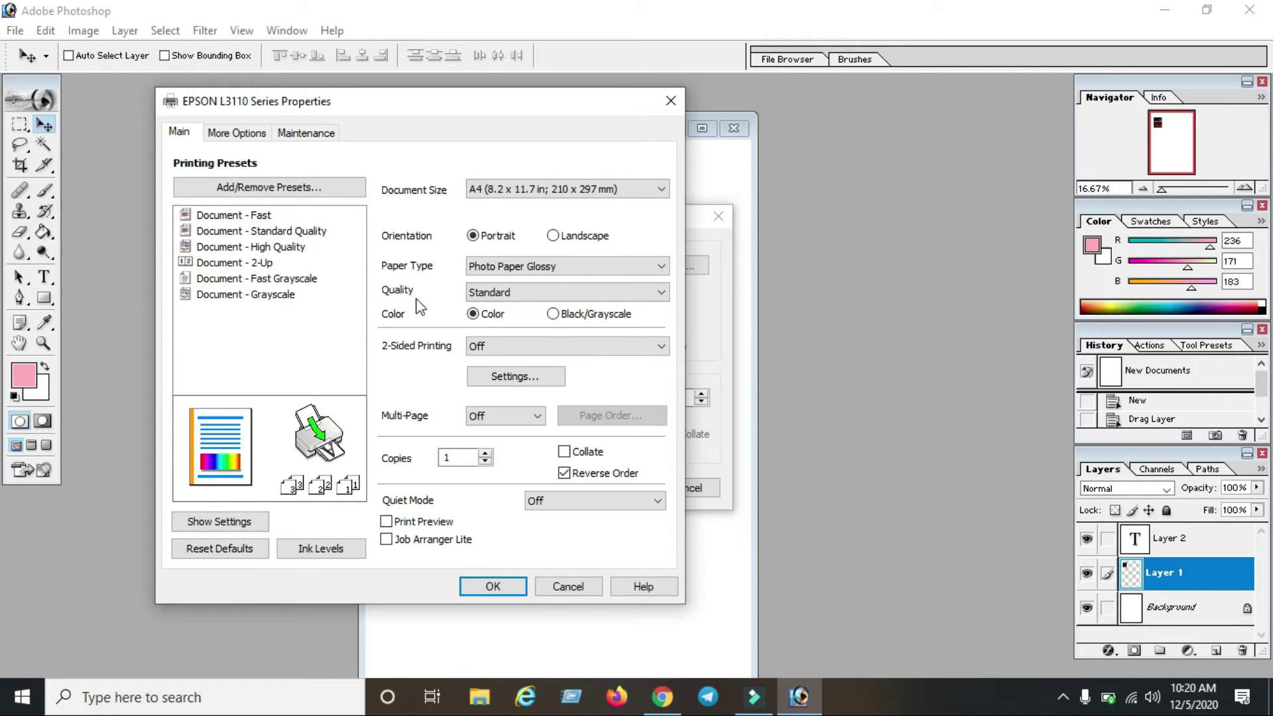
pyautogui.click(527, 293)
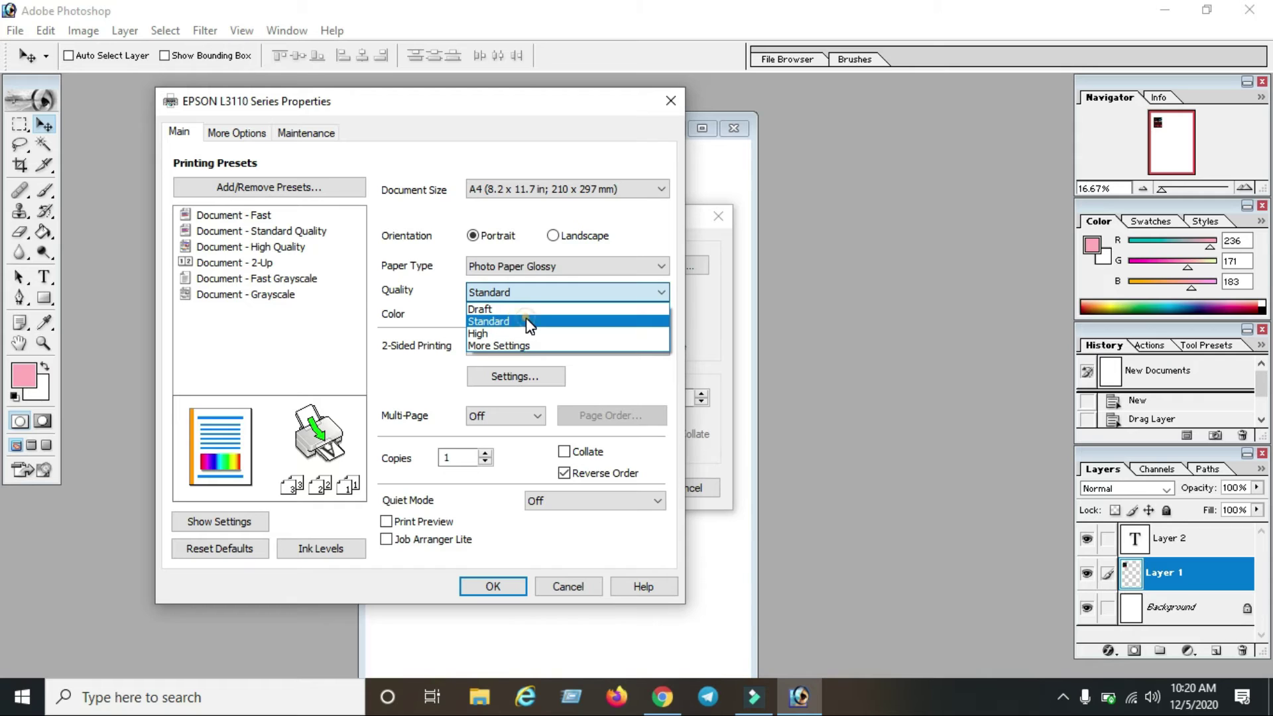
pyautogui.click(527, 320)
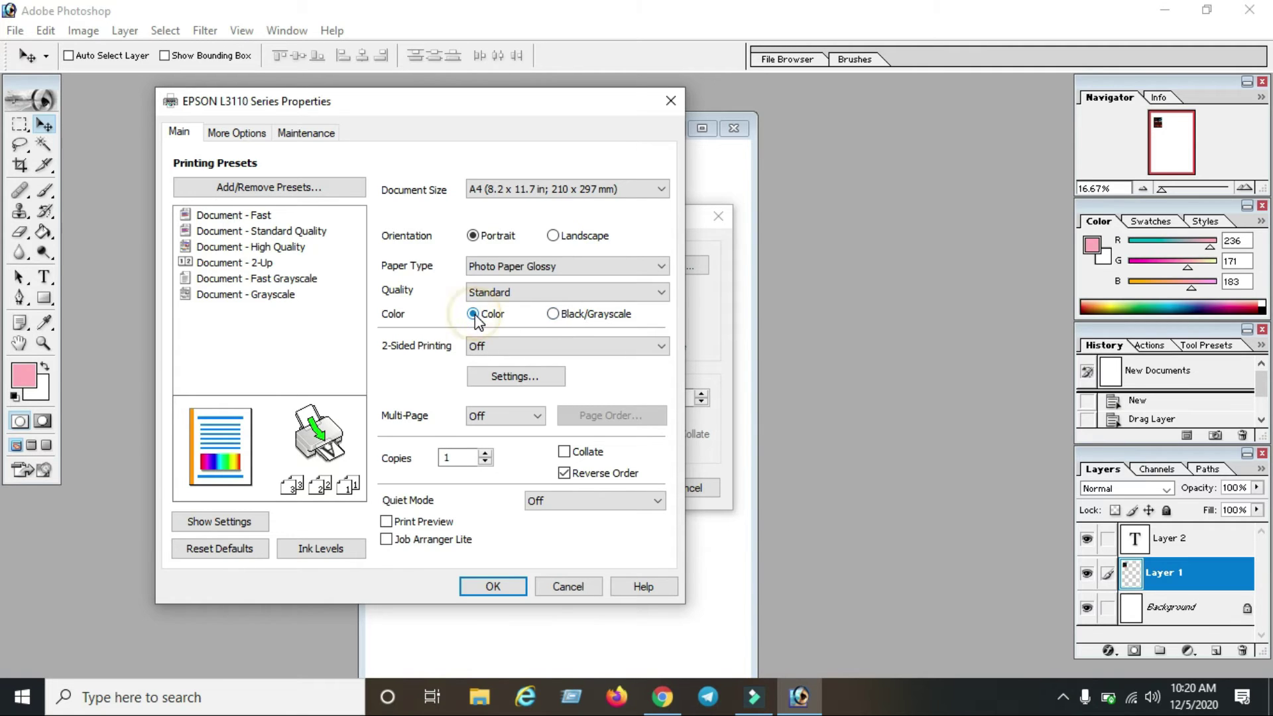
pyautogui.moveTo(500, 100); pyautogui.dragTo(548, 47)
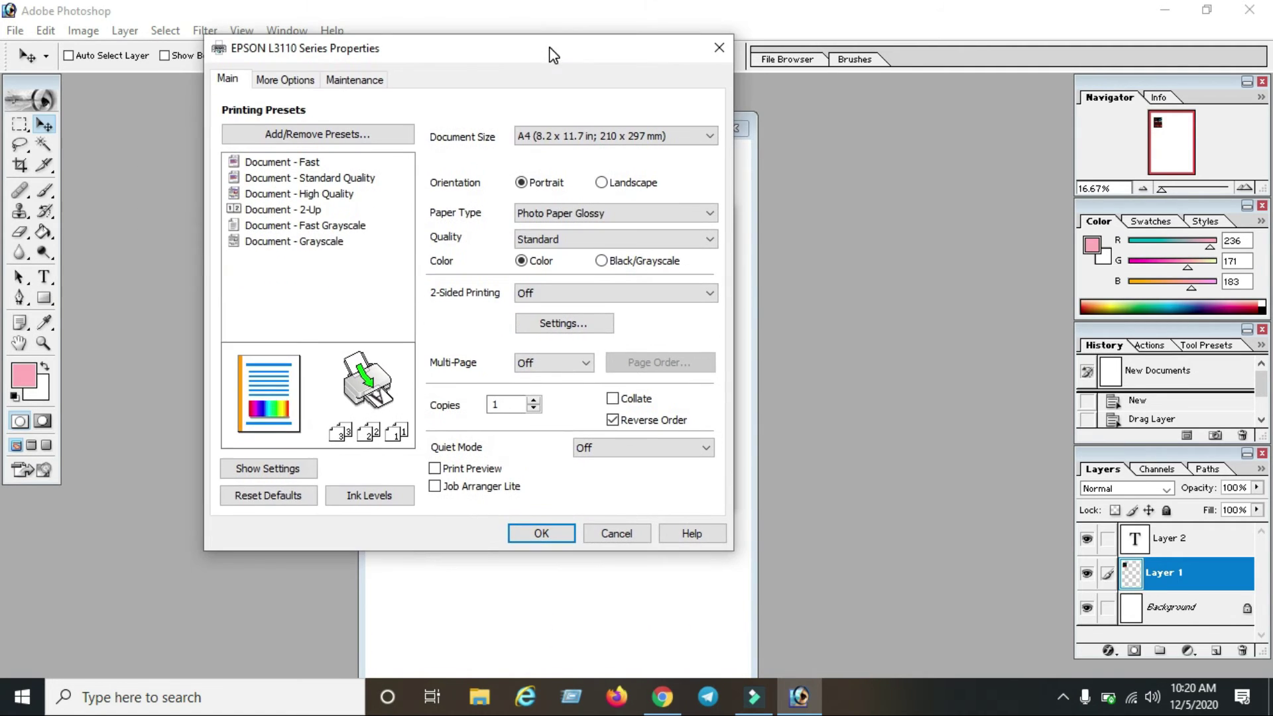
pyautogui.click(550, 533)
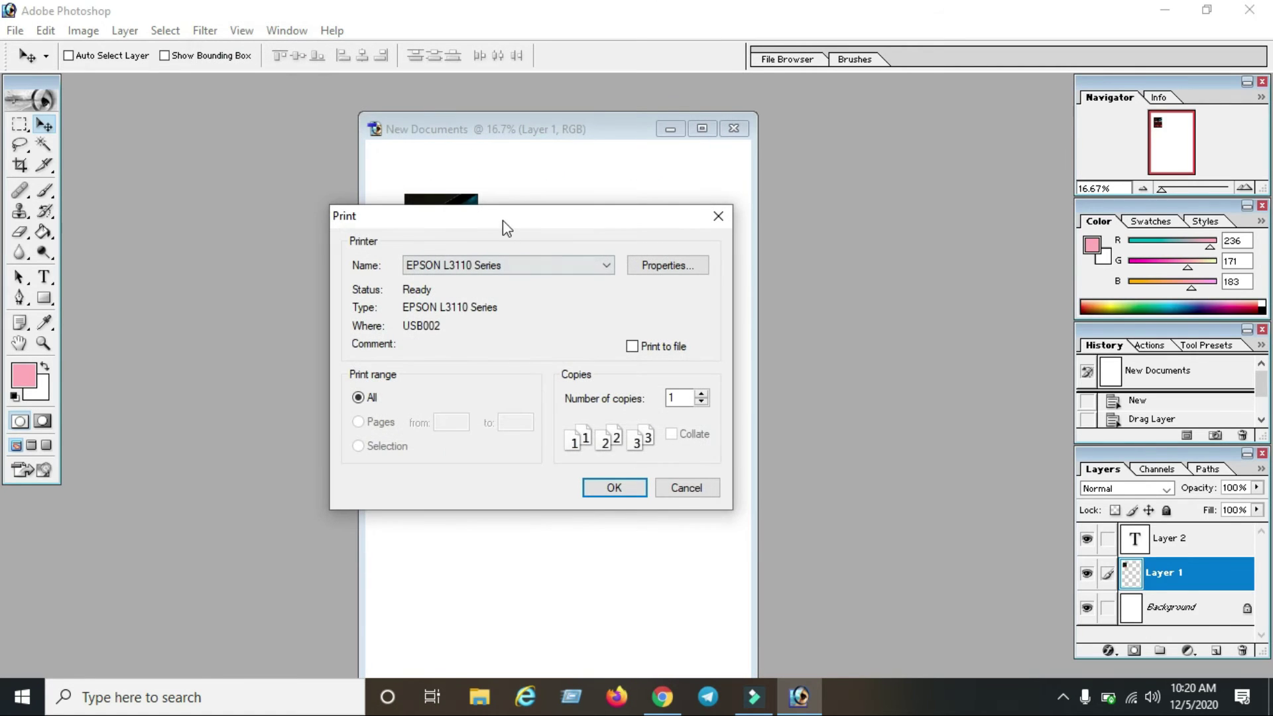
pyautogui.moveTo(503, 220); pyautogui.dragTo(464, 233)
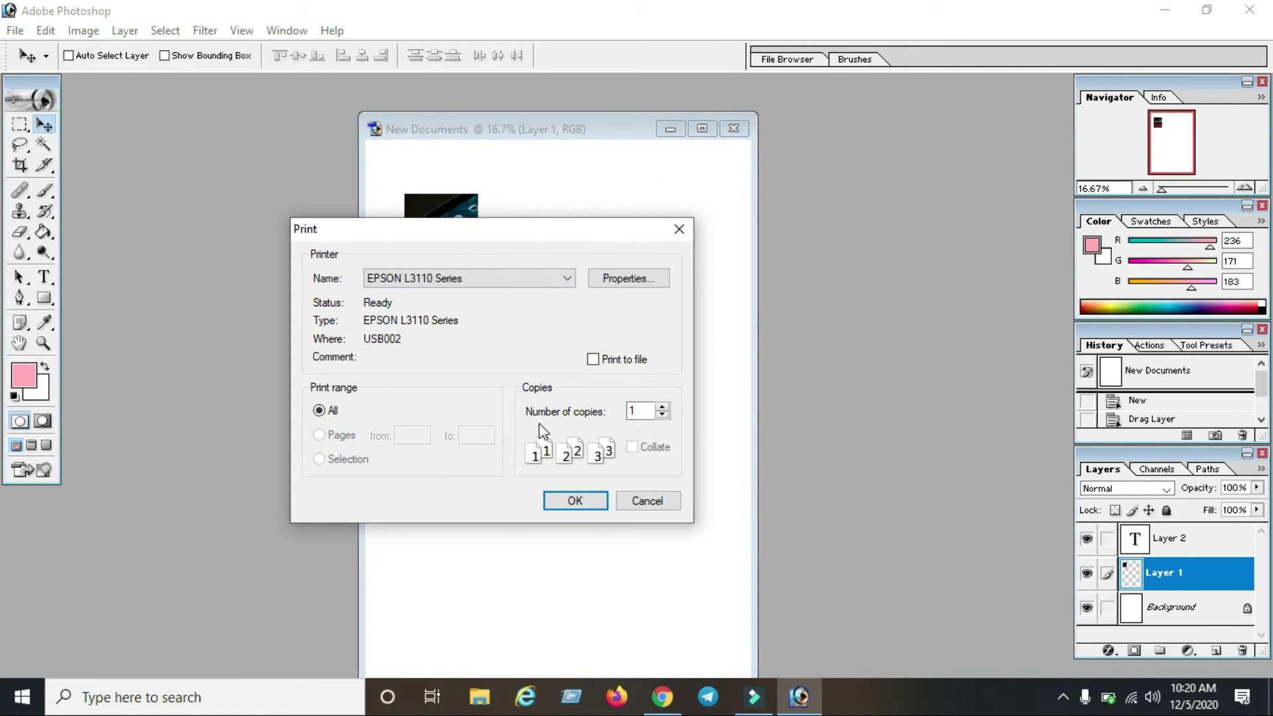
# Step: Try a different number of copies, set it back to 1, and cancel the print job
pyautogui.doubleClick(642, 410)
pyautogui.write('10')
pyautogui.press('BackSpace')
pyautogui.click(574, 502)
pyautogui.click(637, 503)
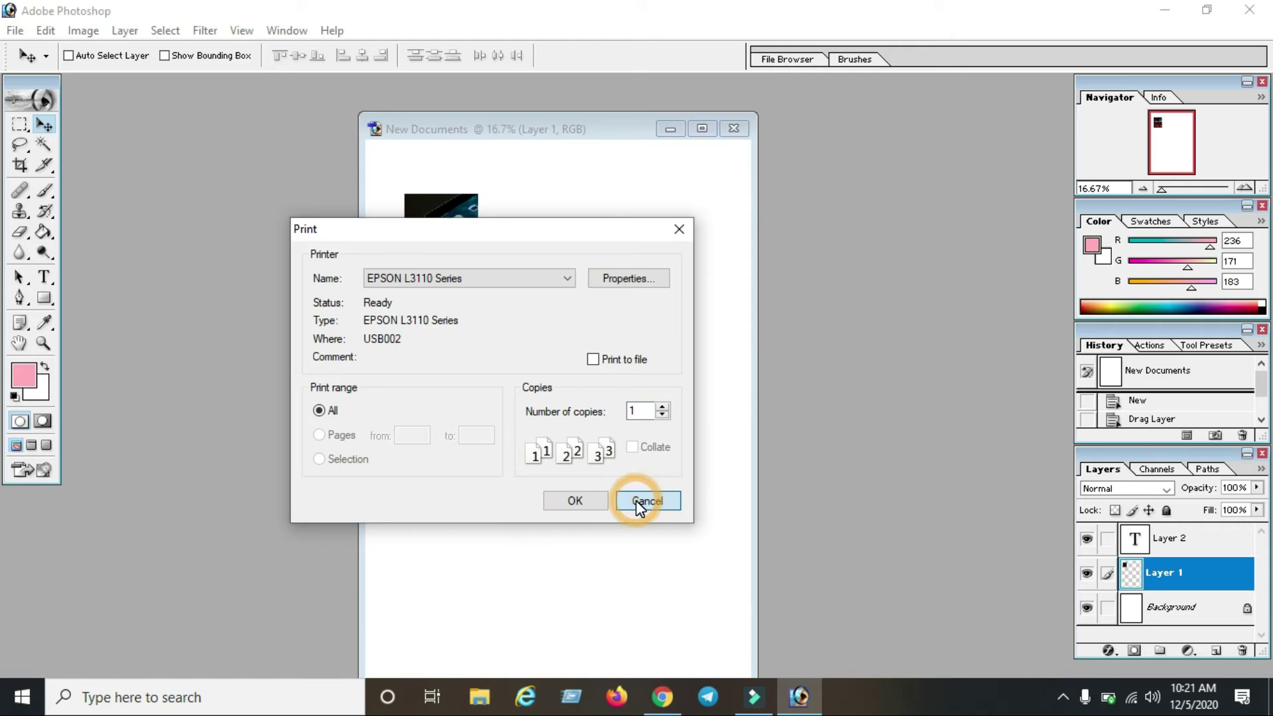
# Step: Move the picture on Layer 1 closer to the page's upper-left corner and review the print settings without printing
pyautogui.moveTo(466, 243); pyautogui.dragTo(441, 200)
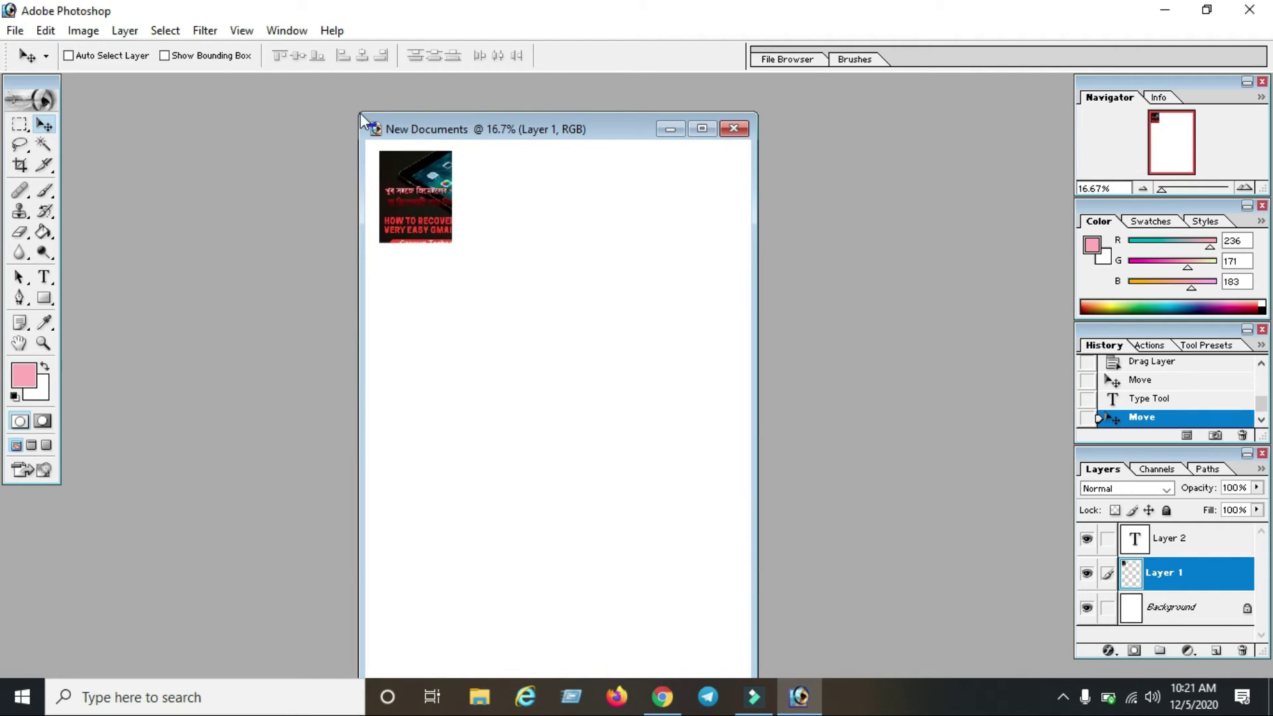
pyautogui.click(15, 31)
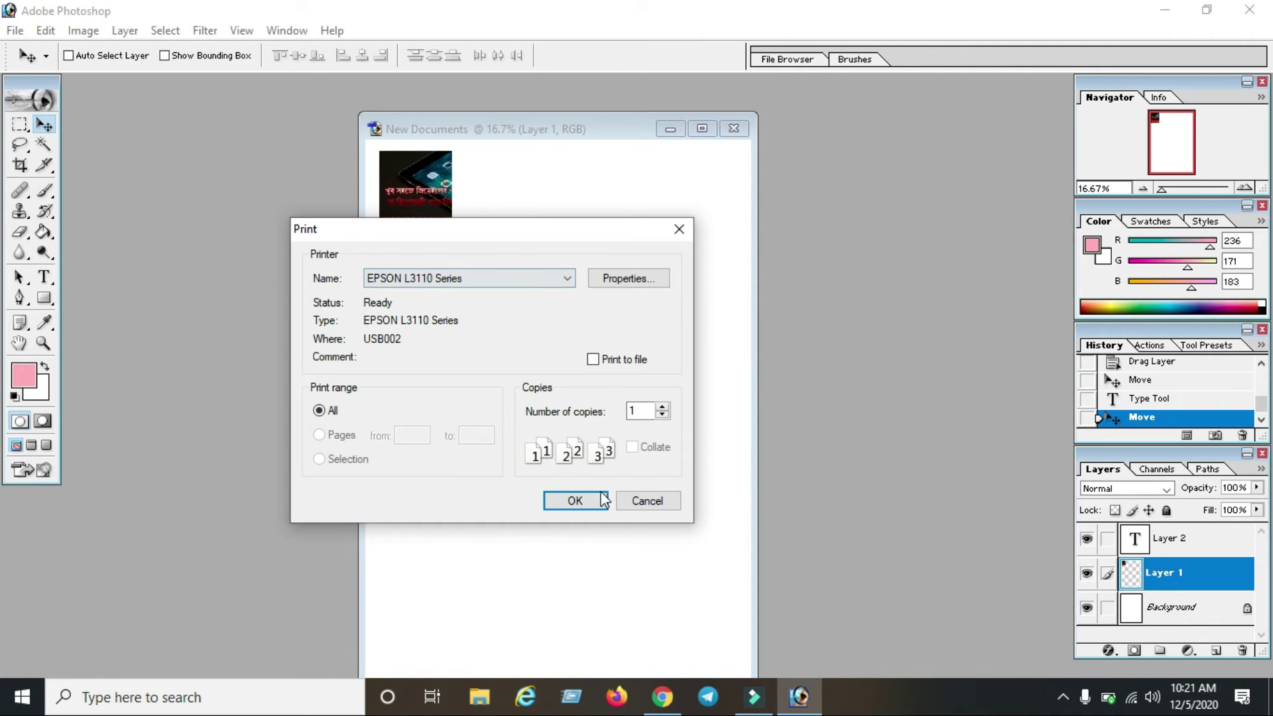
pyautogui.moveTo(489, 228); pyautogui.dragTo(524, 291)
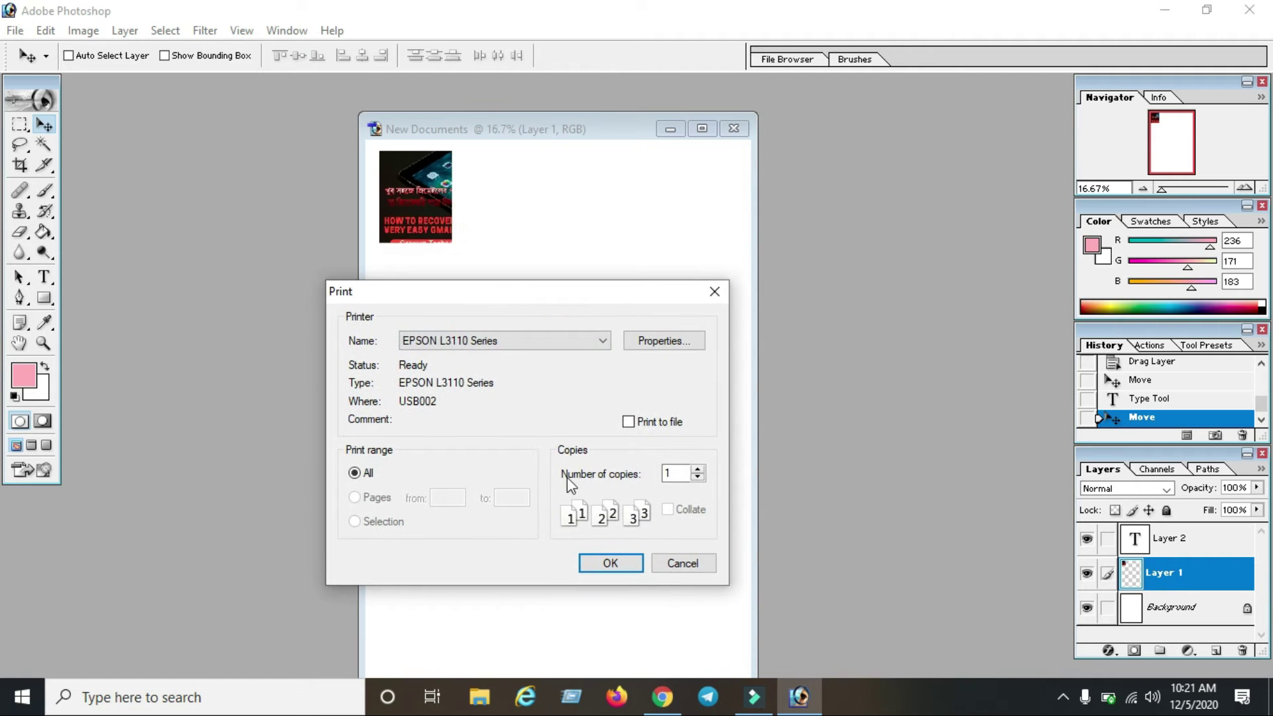
pyautogui.click(685, 562)
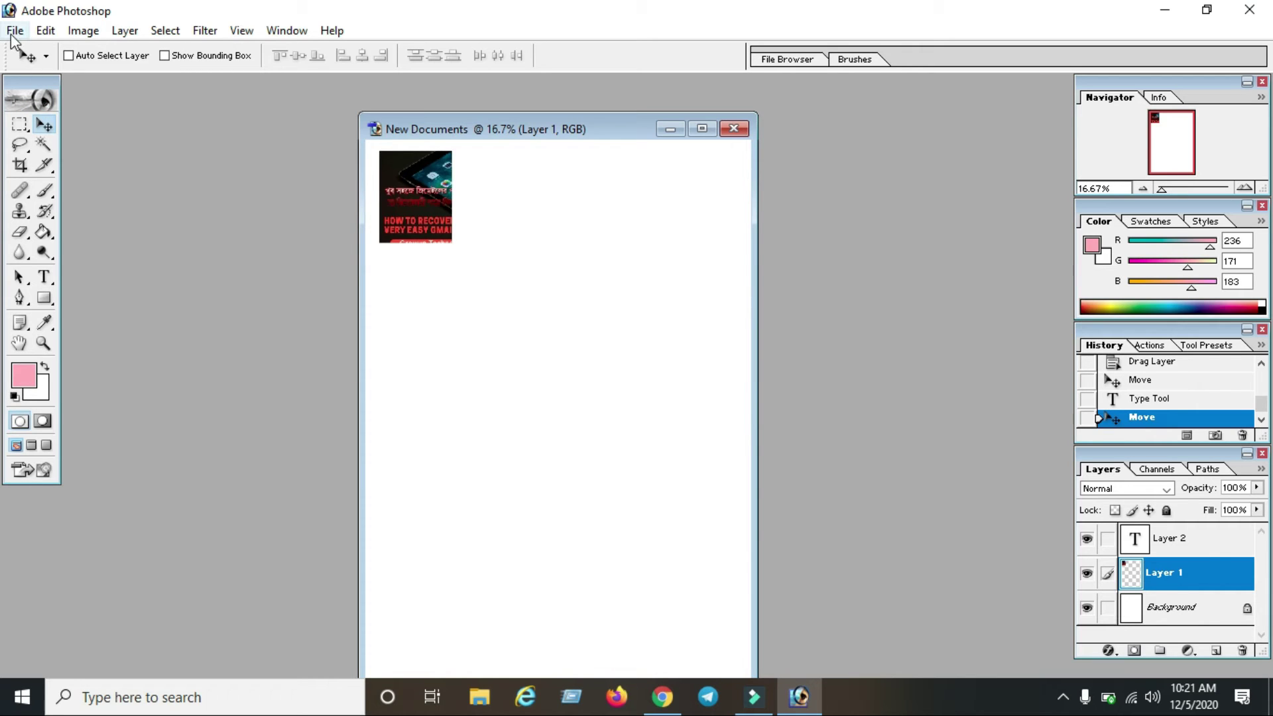
# Step: Undo and redo the picture's last move, twice in a row
pyautogui.click(45, 31)
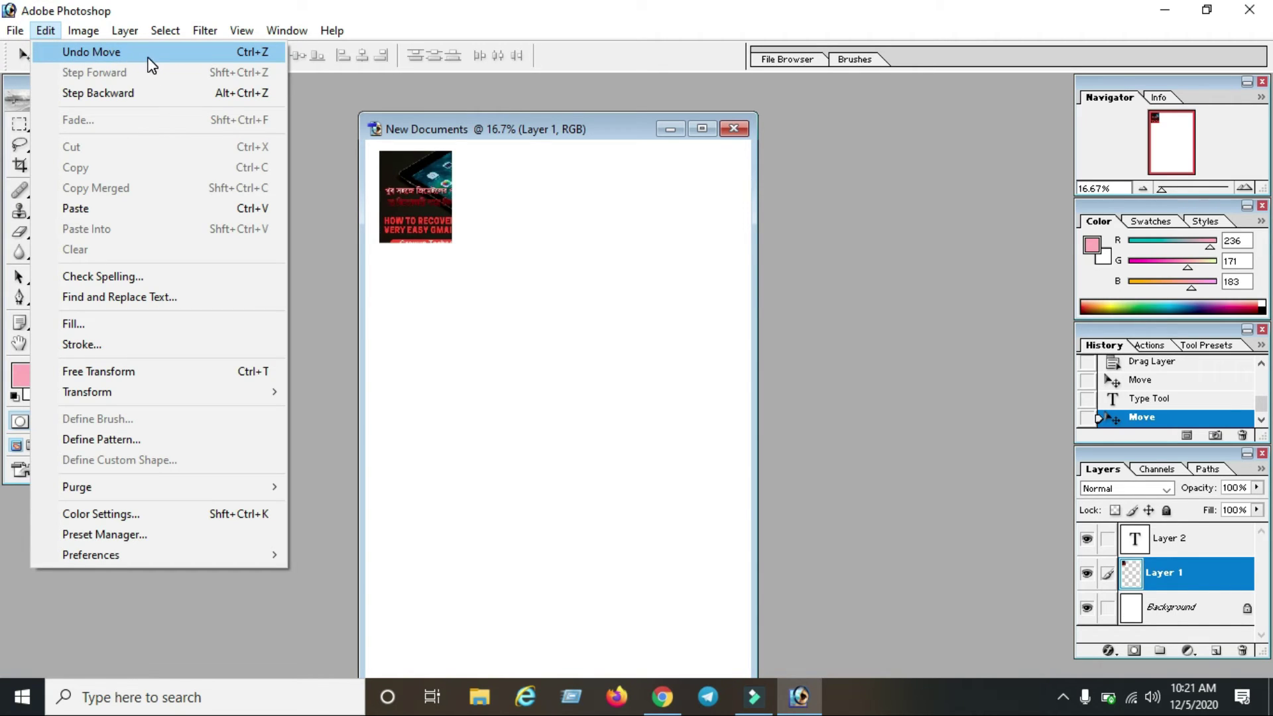
pyautogui.click(260, 60)
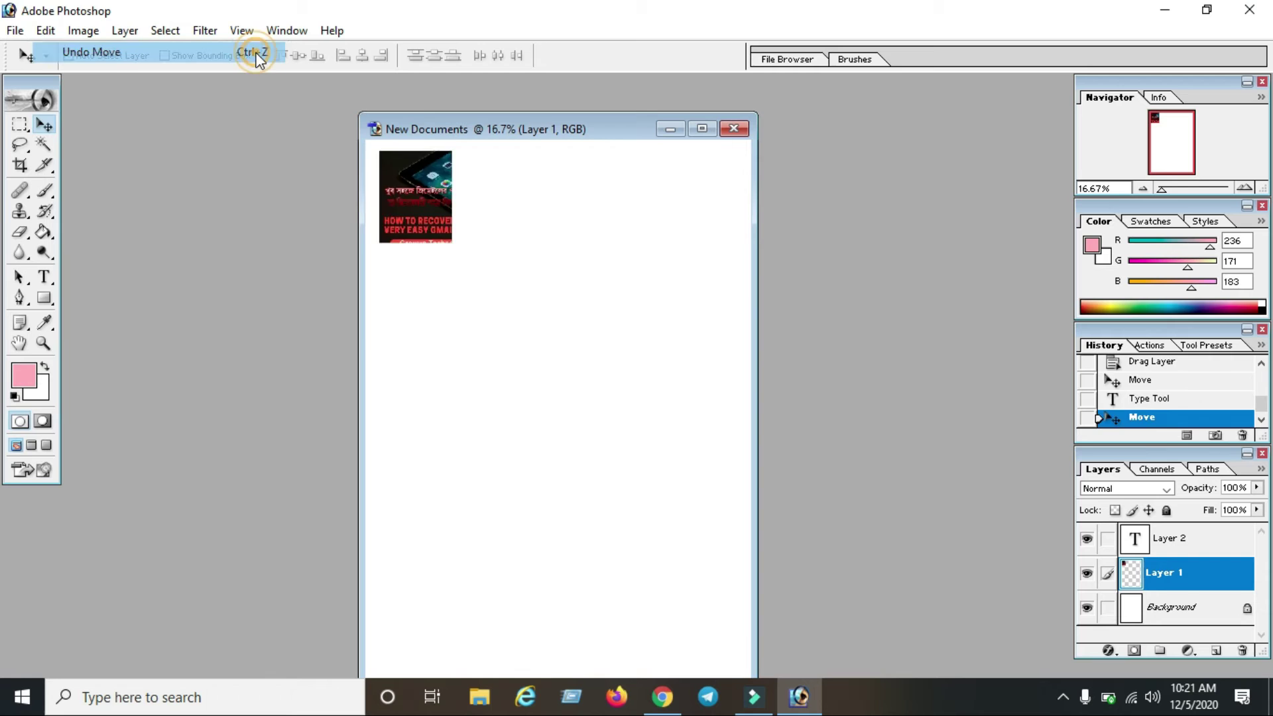
pyautogui.click(45, 33)
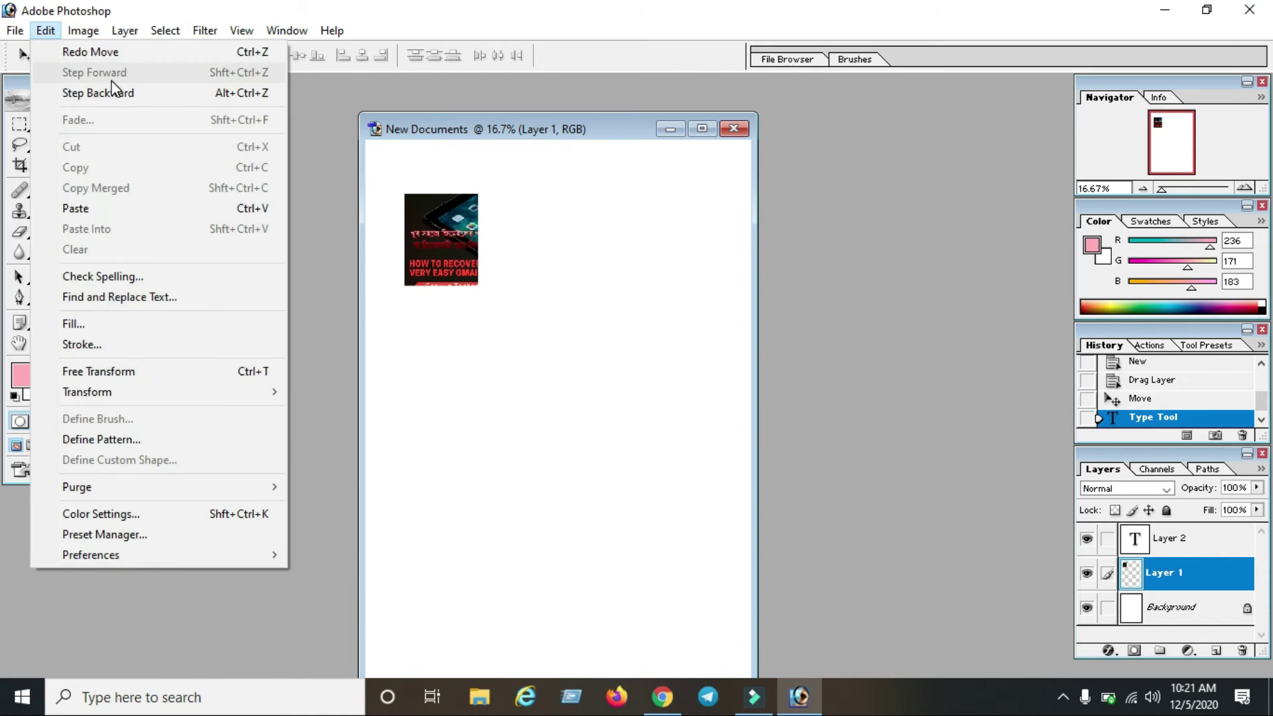
pyautogui.click(98, 53)
pyautogui.click(53, 35)
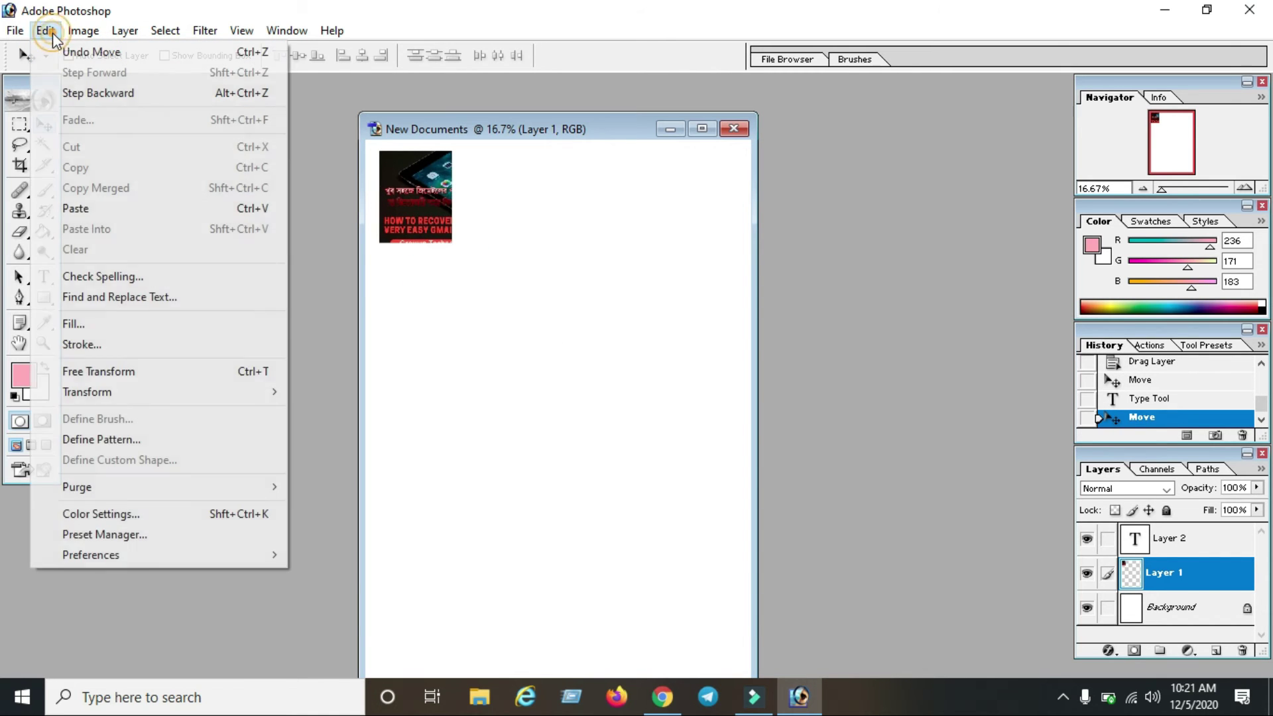
pyautogui.click(537, 227)
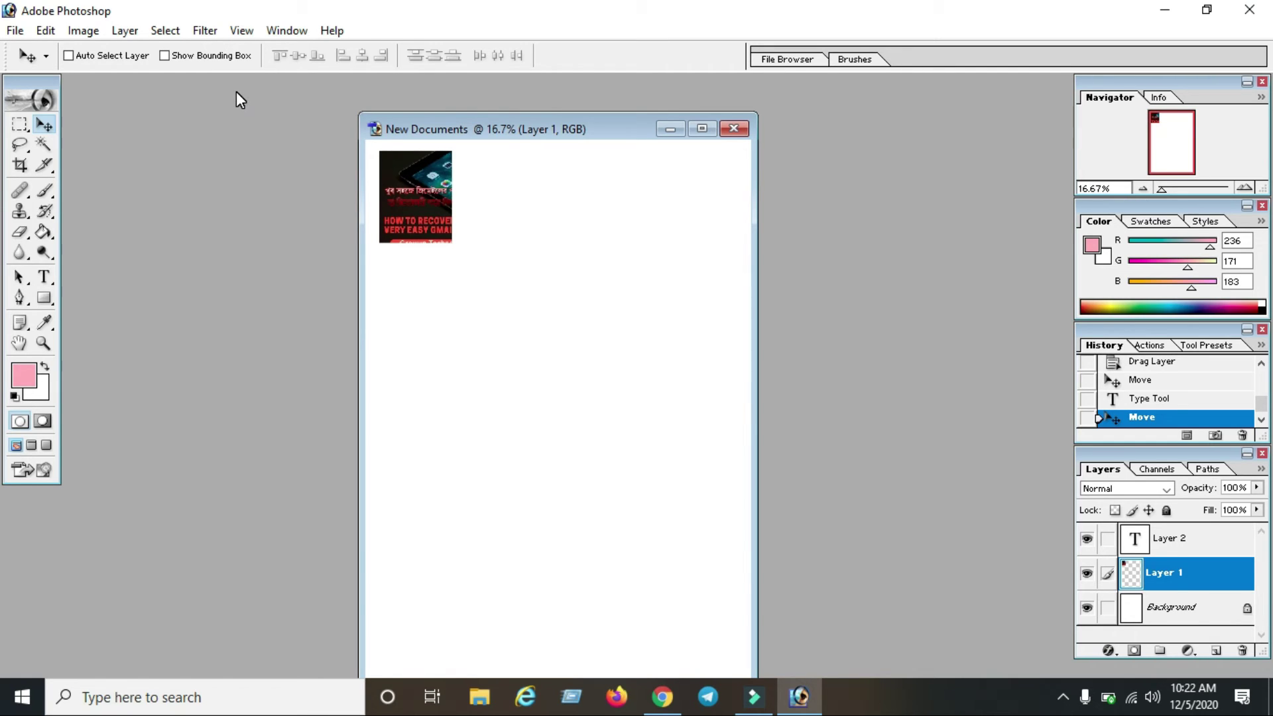
pyautogui.click(46, 32)
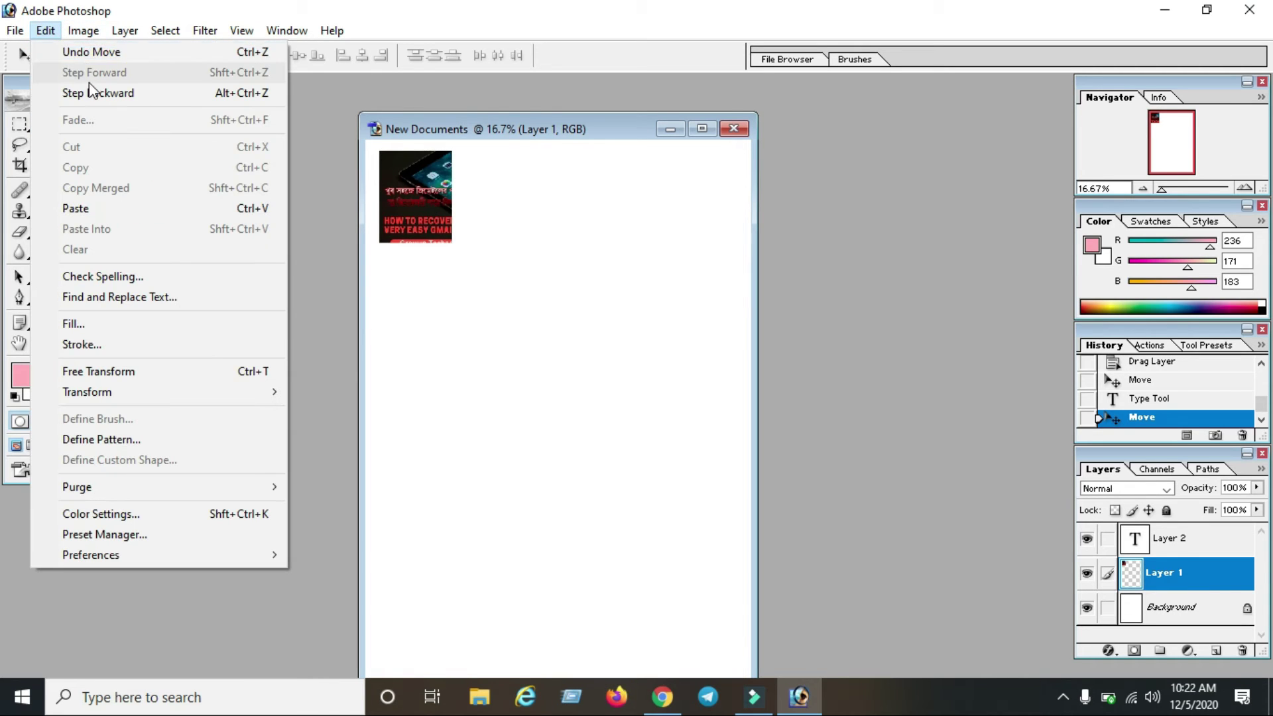
pyautogui.click(88, 53)
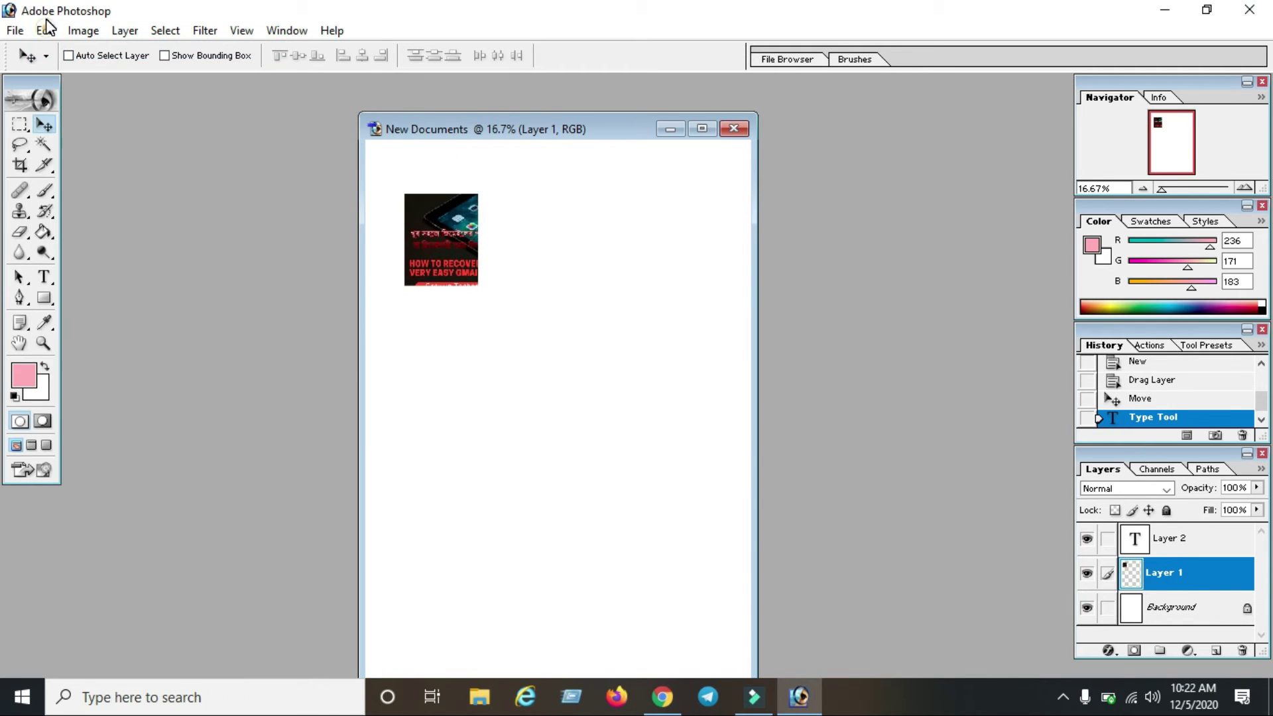
pyautogui.click(46, 32)
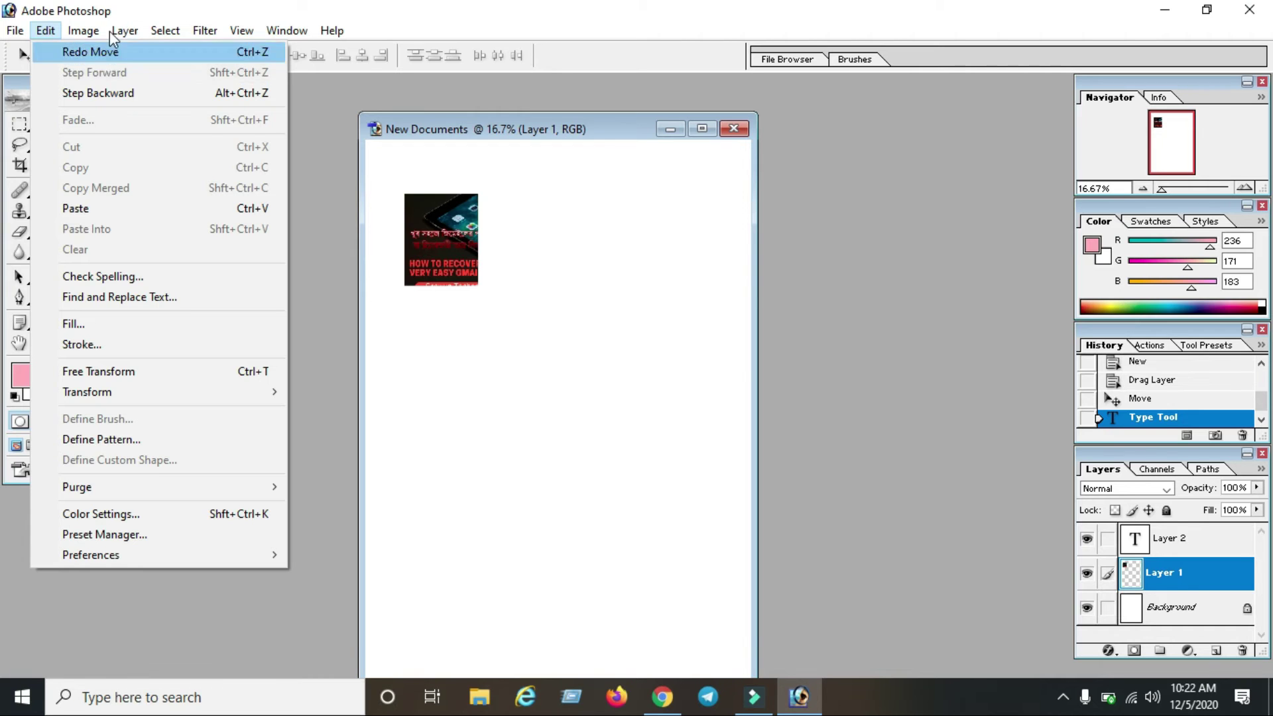
pyautogui.click(61, 53)
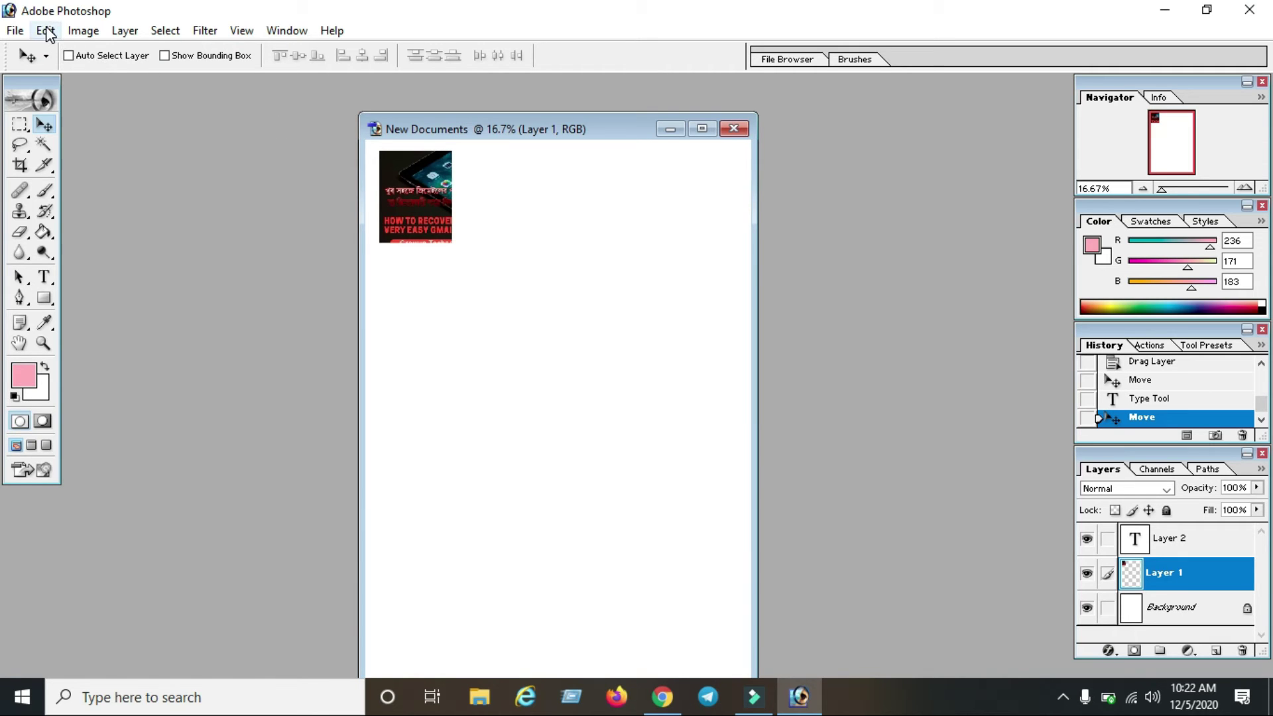
# Step: Step backward twice in the history to revert the picture's move and the Type Tool text layer
pyautogui.click(46, 31)
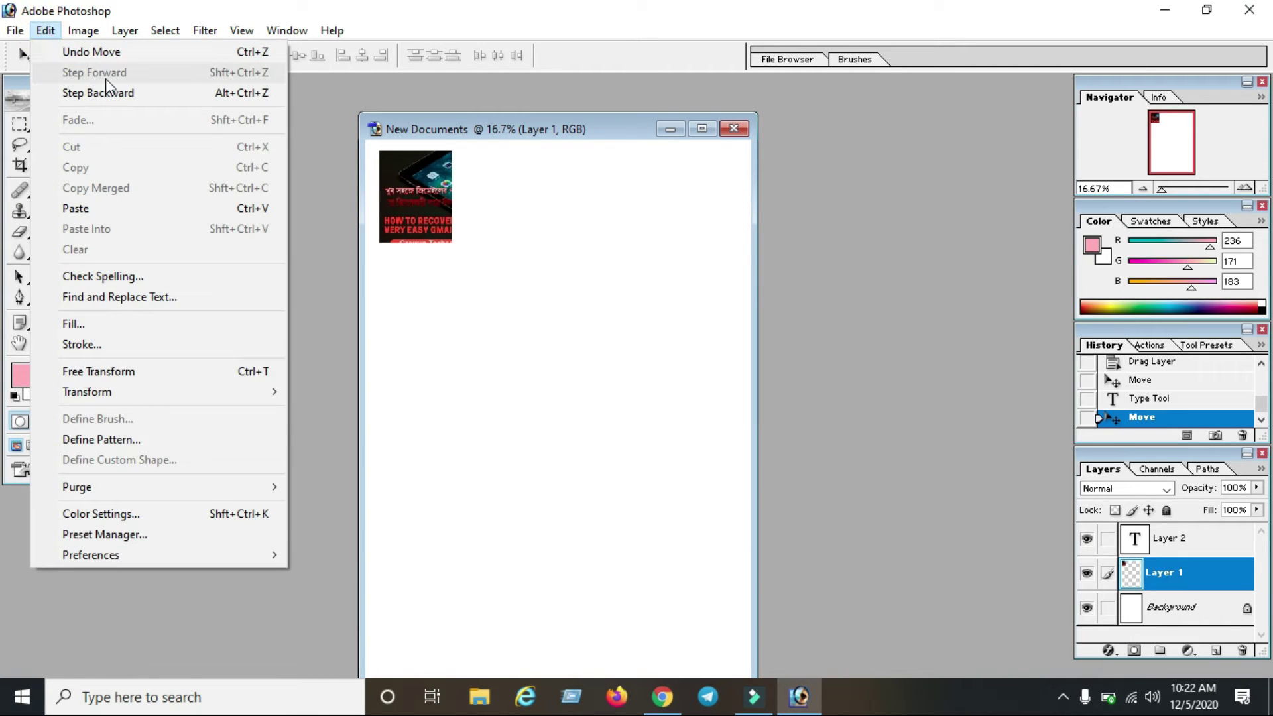
pyautogui.click(154, 97)
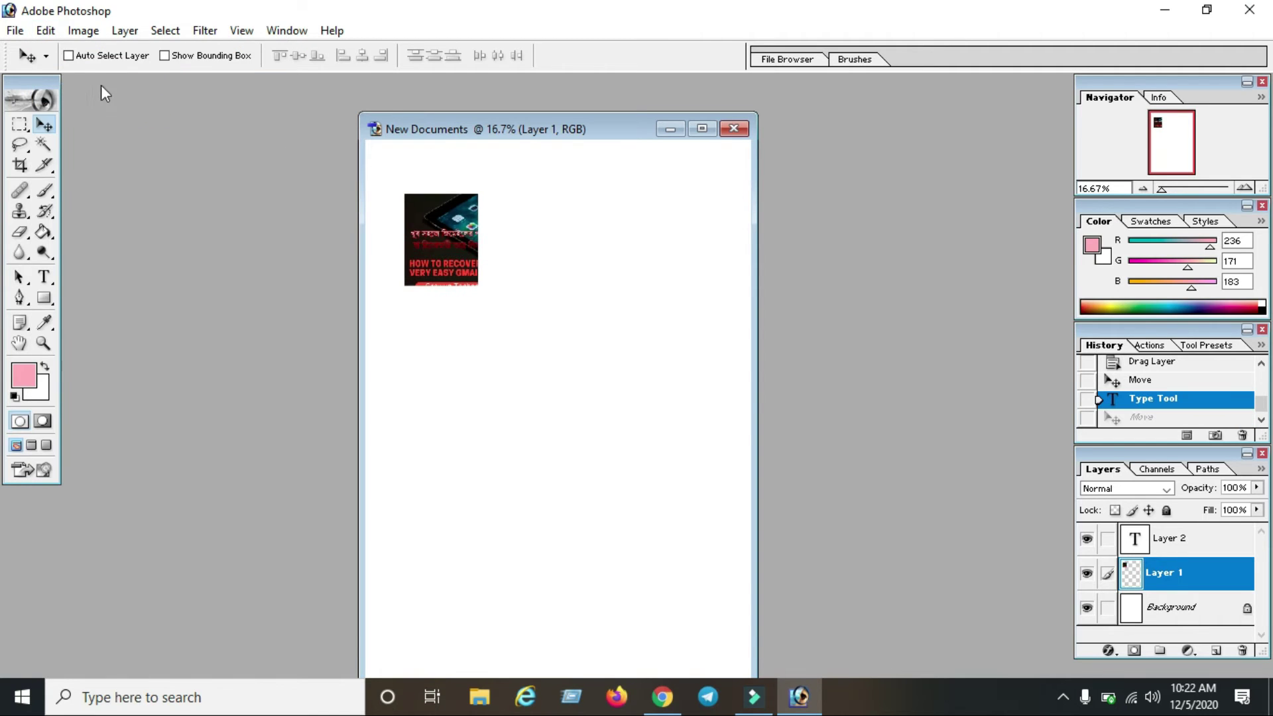
pyautogui.click(46, 31)
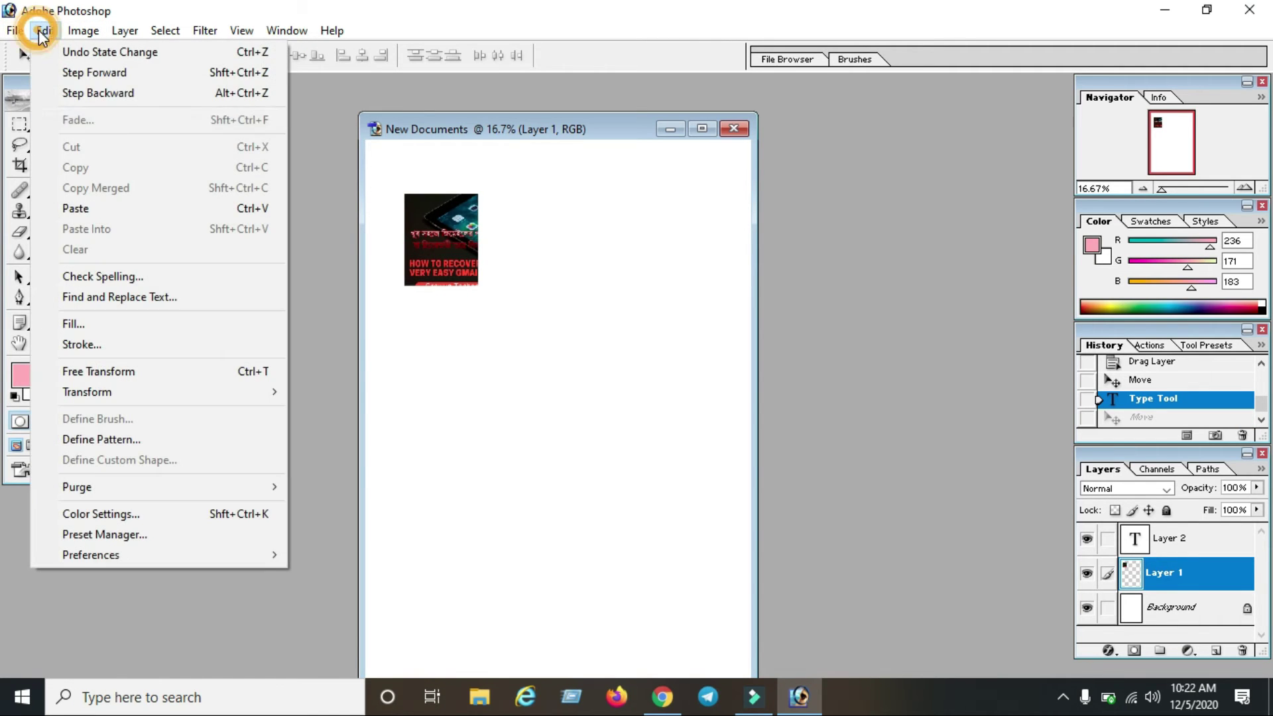
pyautogui.click(121, 93)
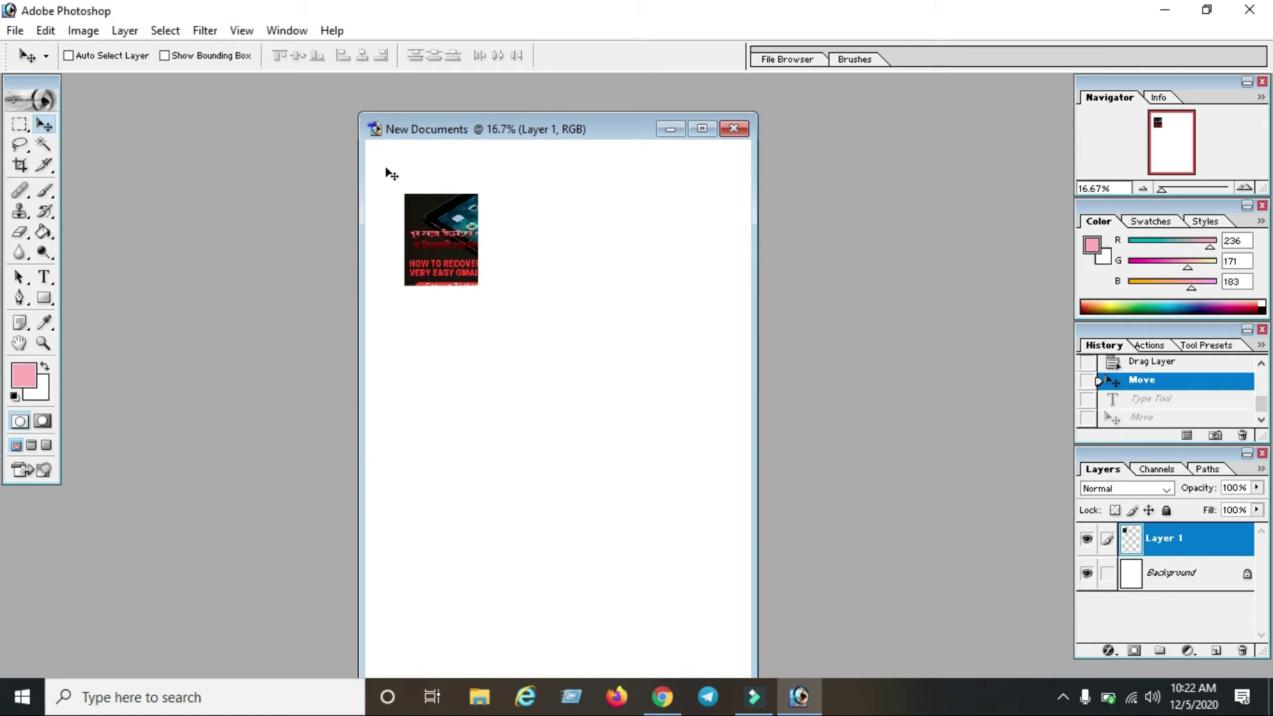
# Step: Check the availability of edit commands such as Cut and Copy, first with Layer 1 selected and again with the Background selected
pyautogui.click(45, 30)
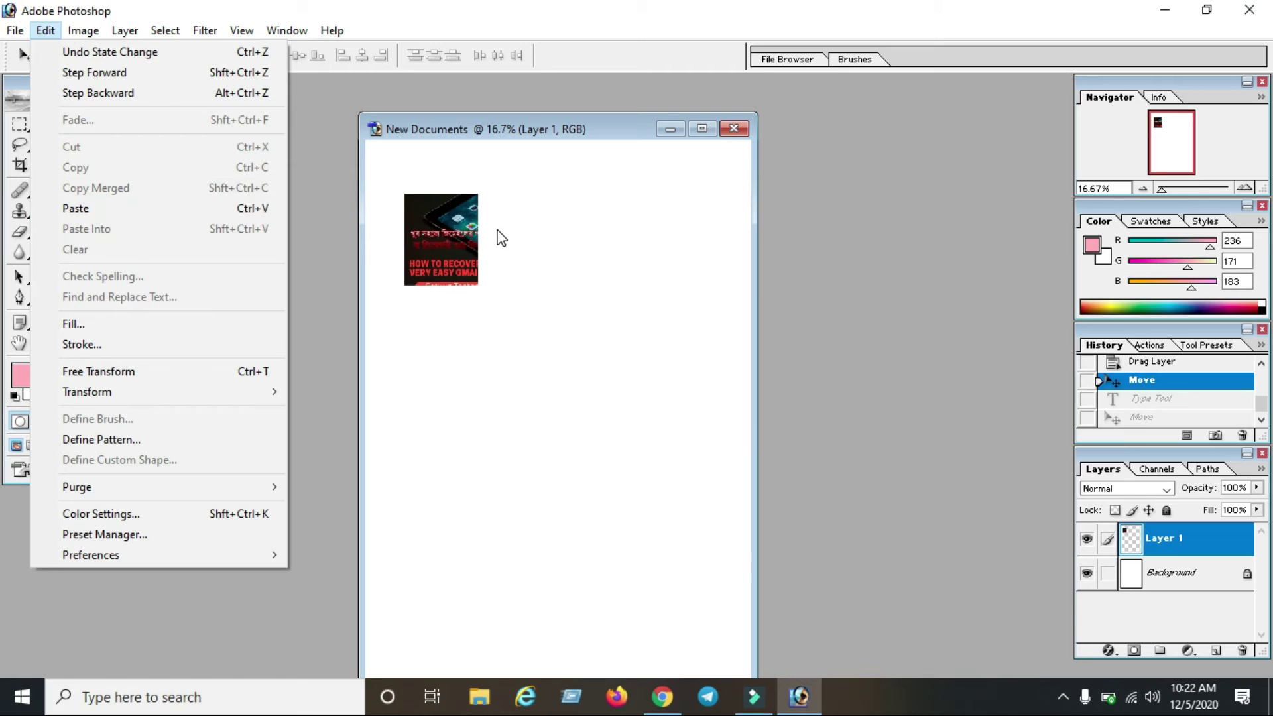
pyautogui.click(456, 229)
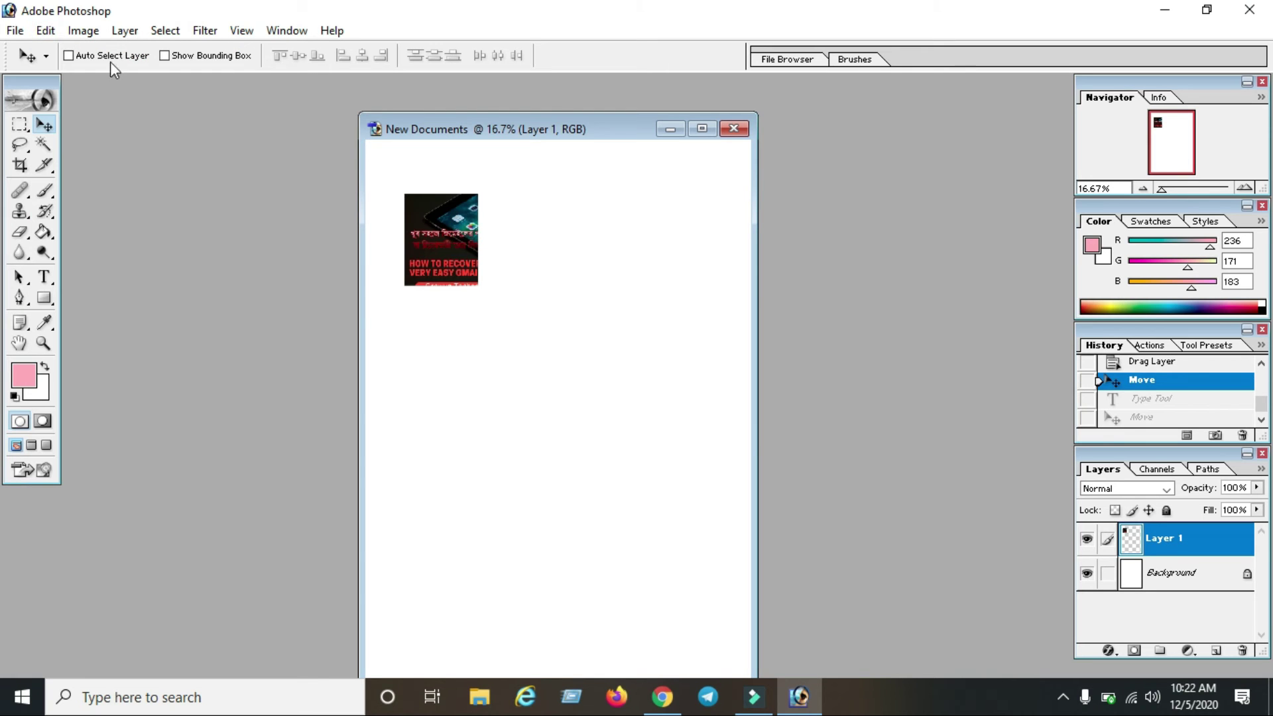
pyautogui.click(45, 30)
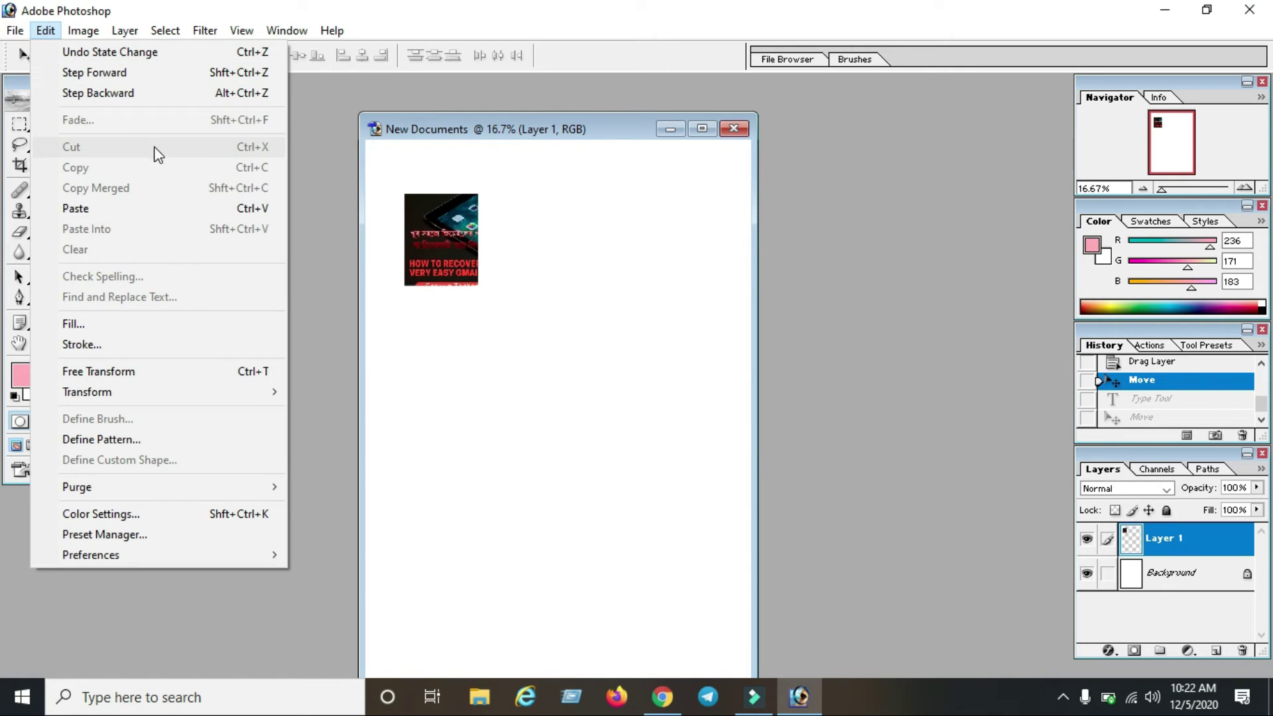
pyautogui.click(440, 245)
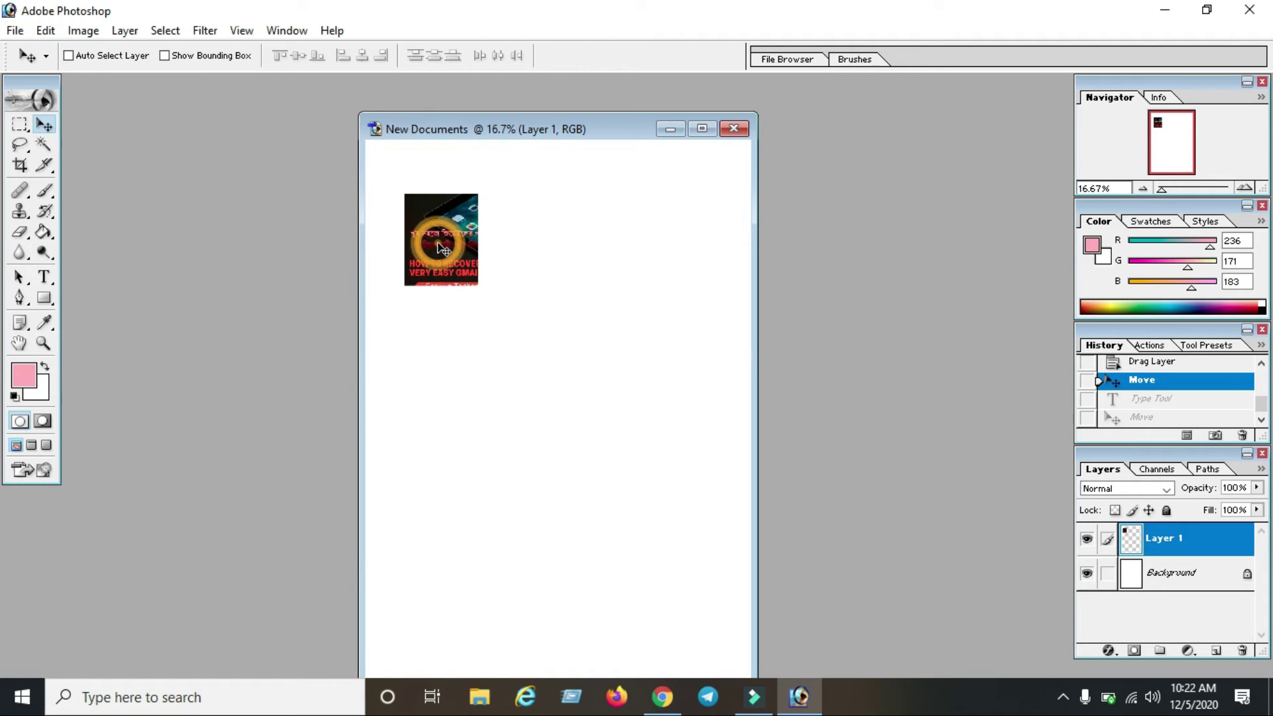
pyautogui.click(1157, 570)
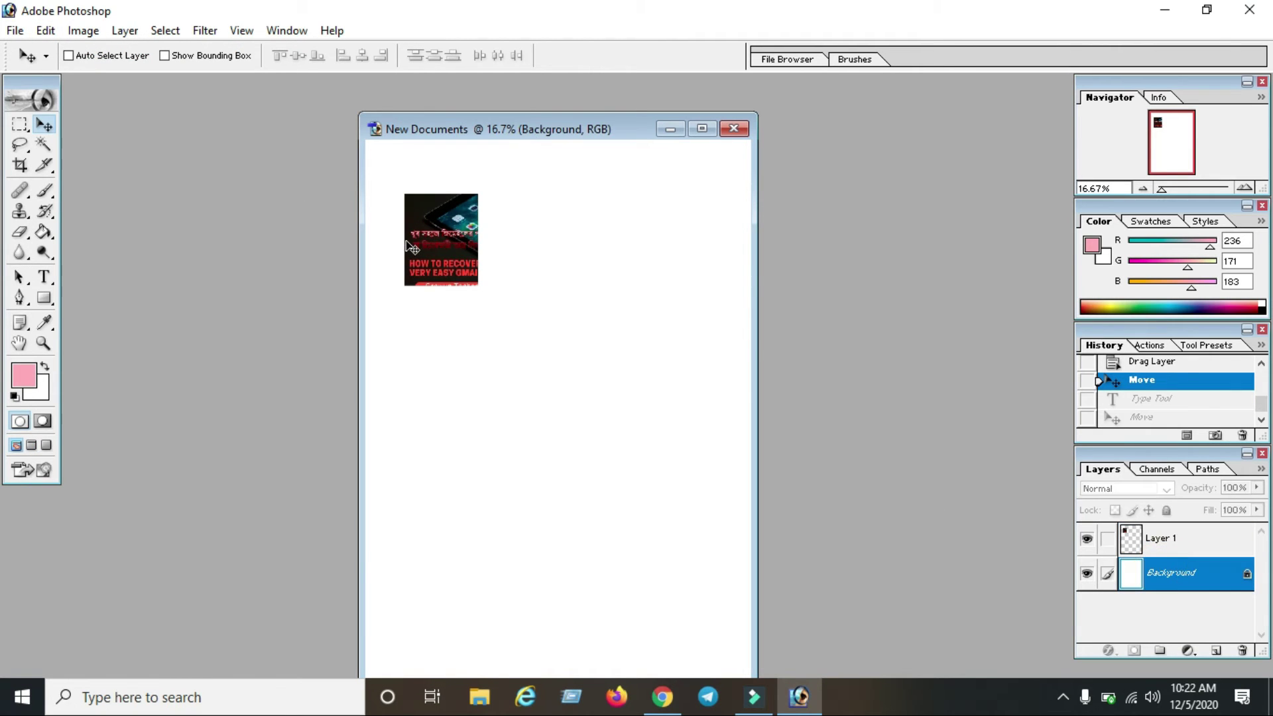
pyautogui.click(57, 32)
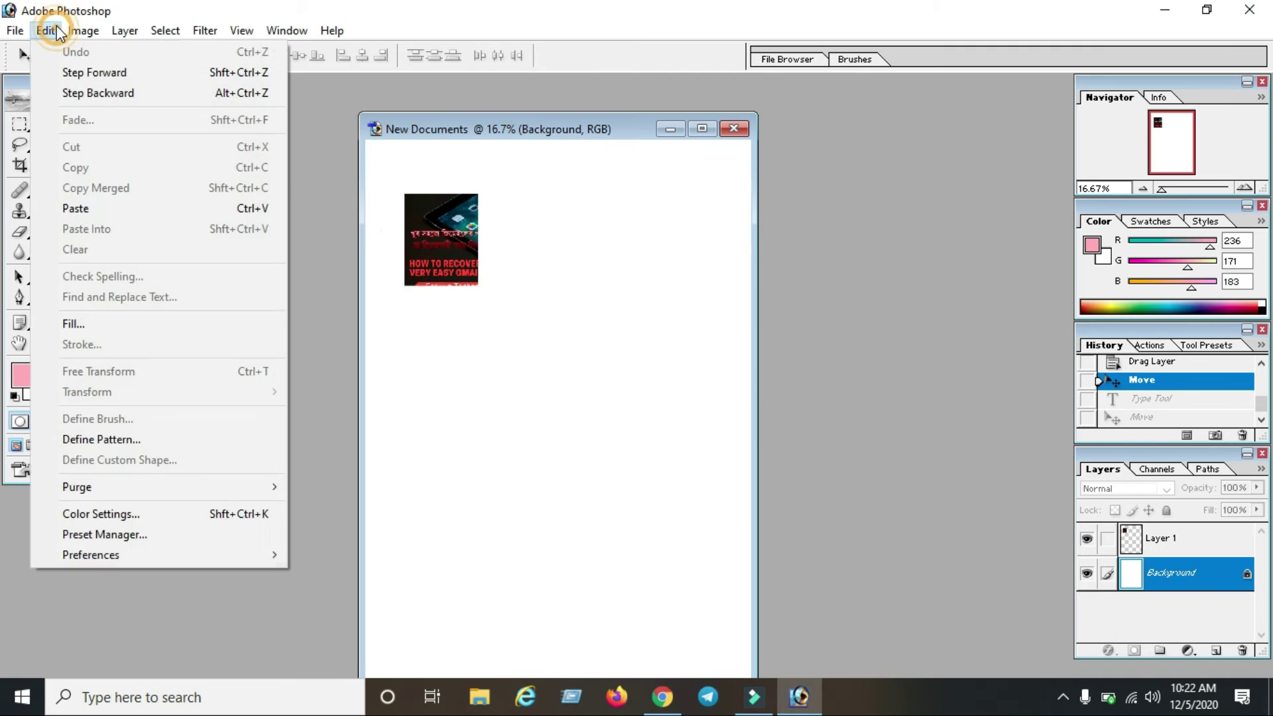
pyautogui.click(459, 234)
pyautogui.moveTo(439, 129); pyautogui.dragTo(322, 132)
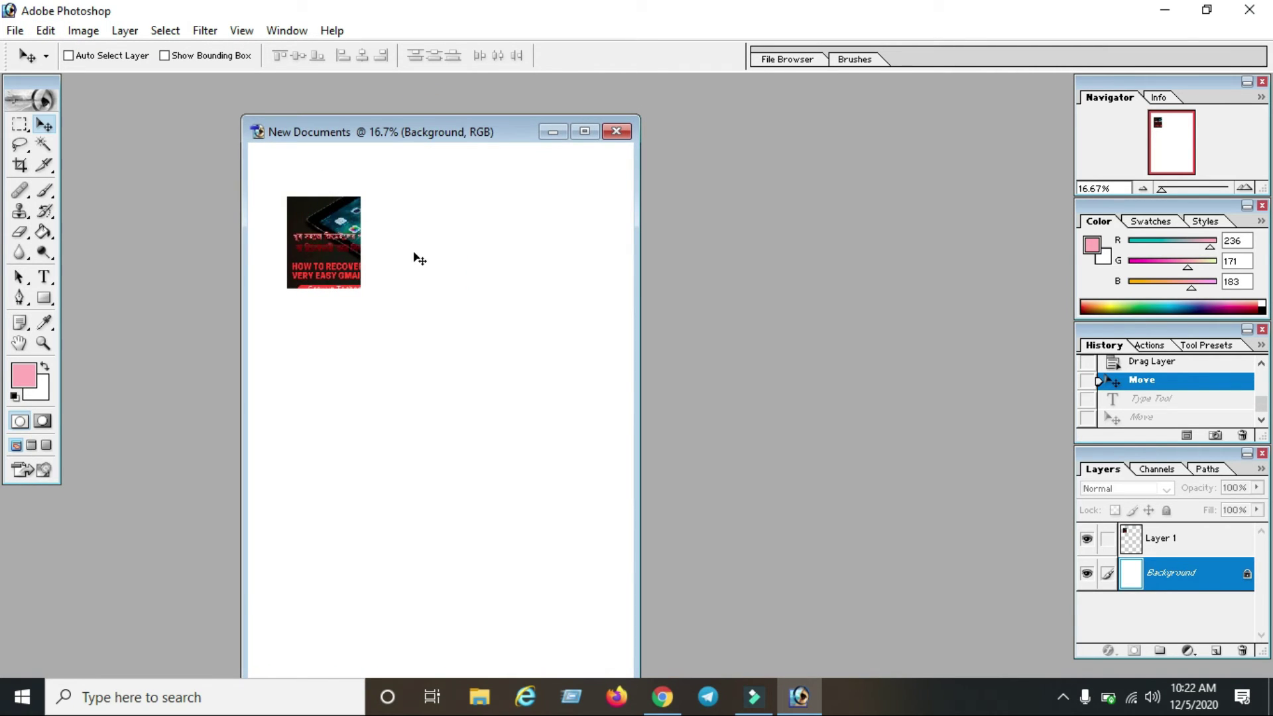
pyautogui.click(312, 234)
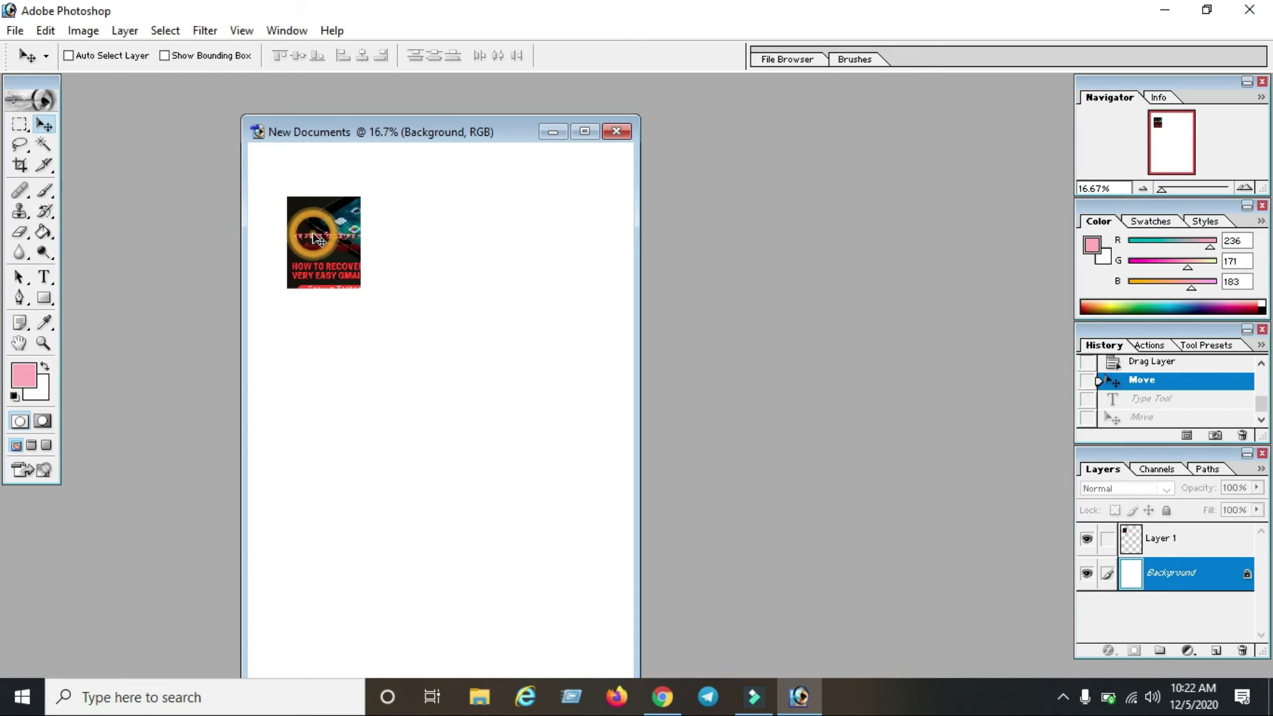
pyautogui.click(45, 30)
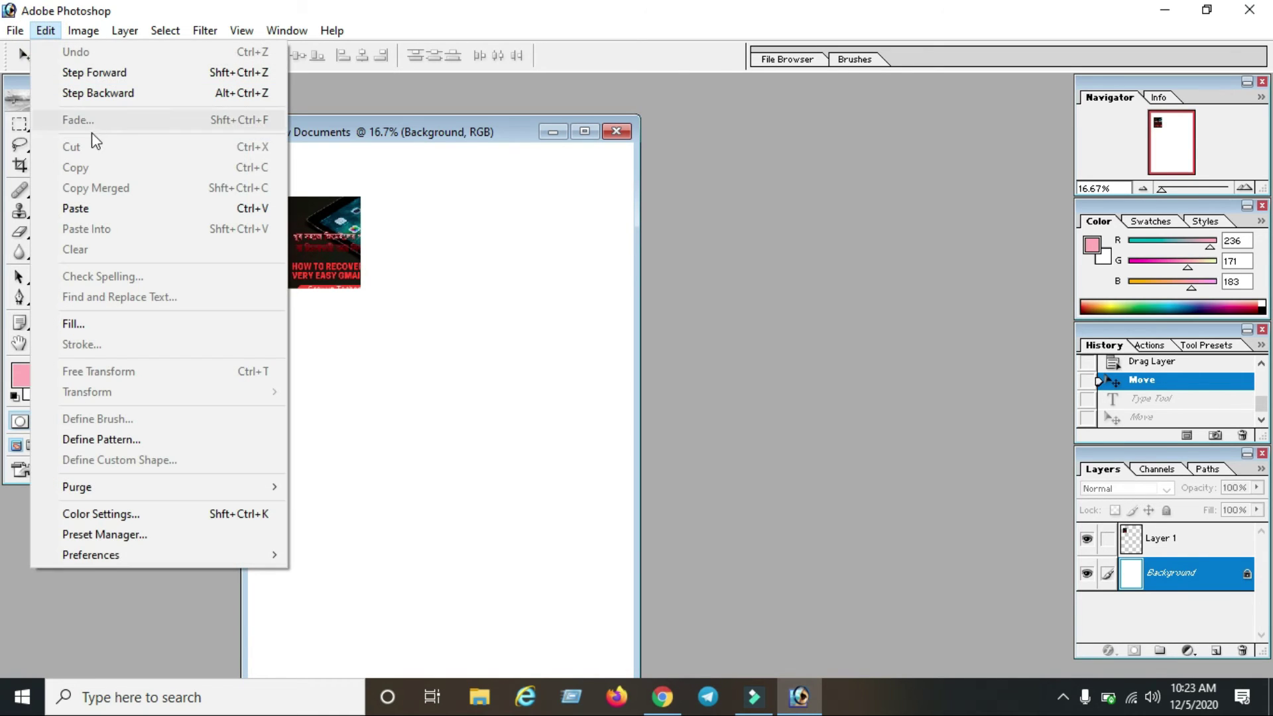
pyautogui.click(333, 255)
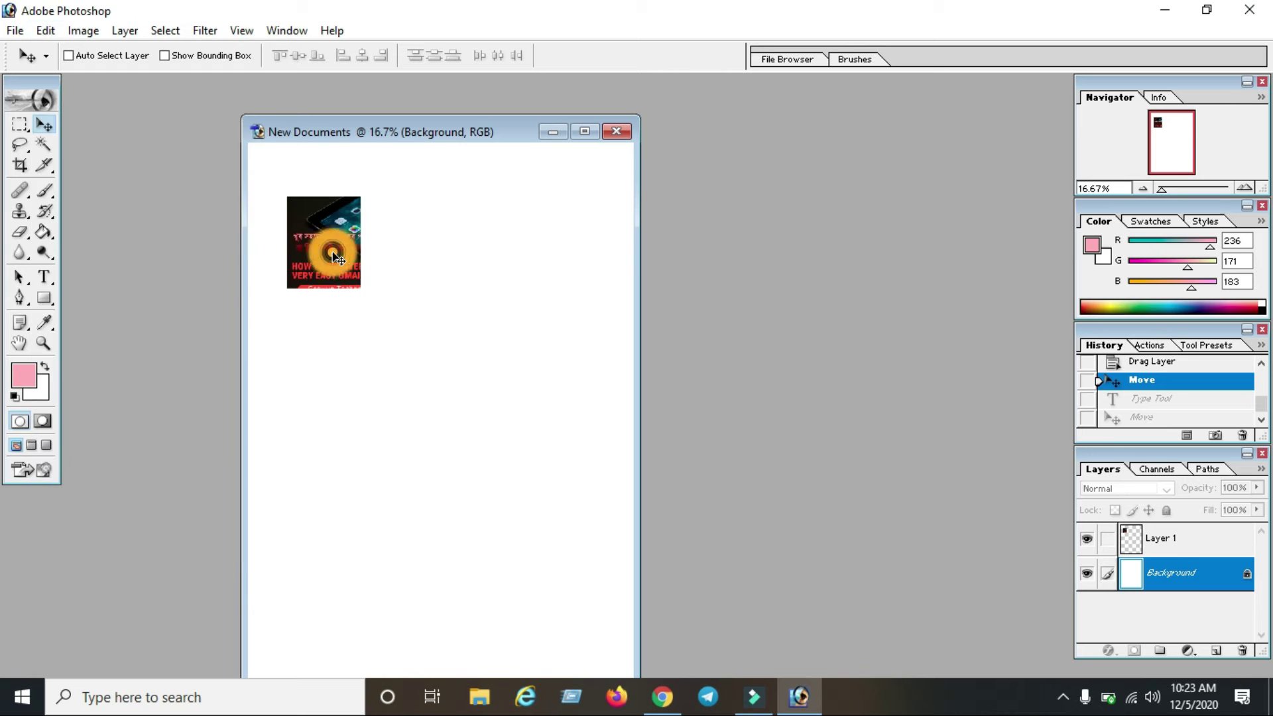
# Step: Select Layer 1 and duplicate its picture with a slight offset from the original
pyautogui.click(1165, 535)
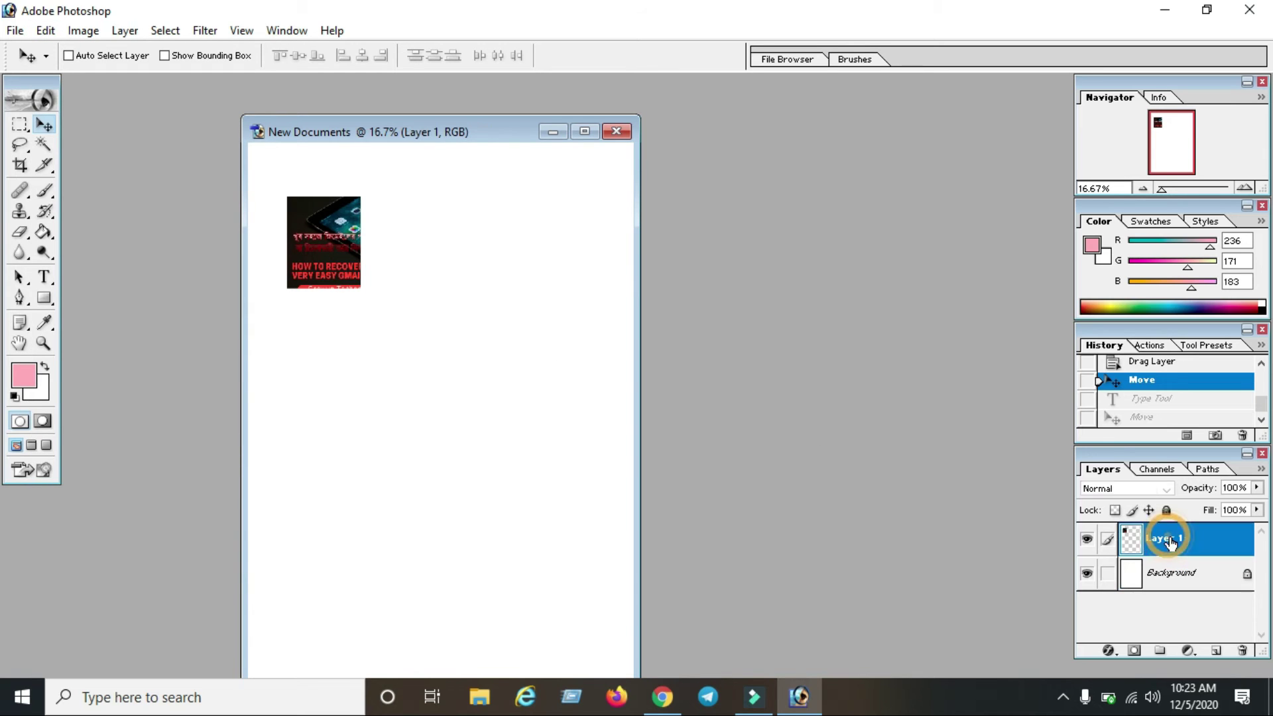
pyautogui.click(87, 30)
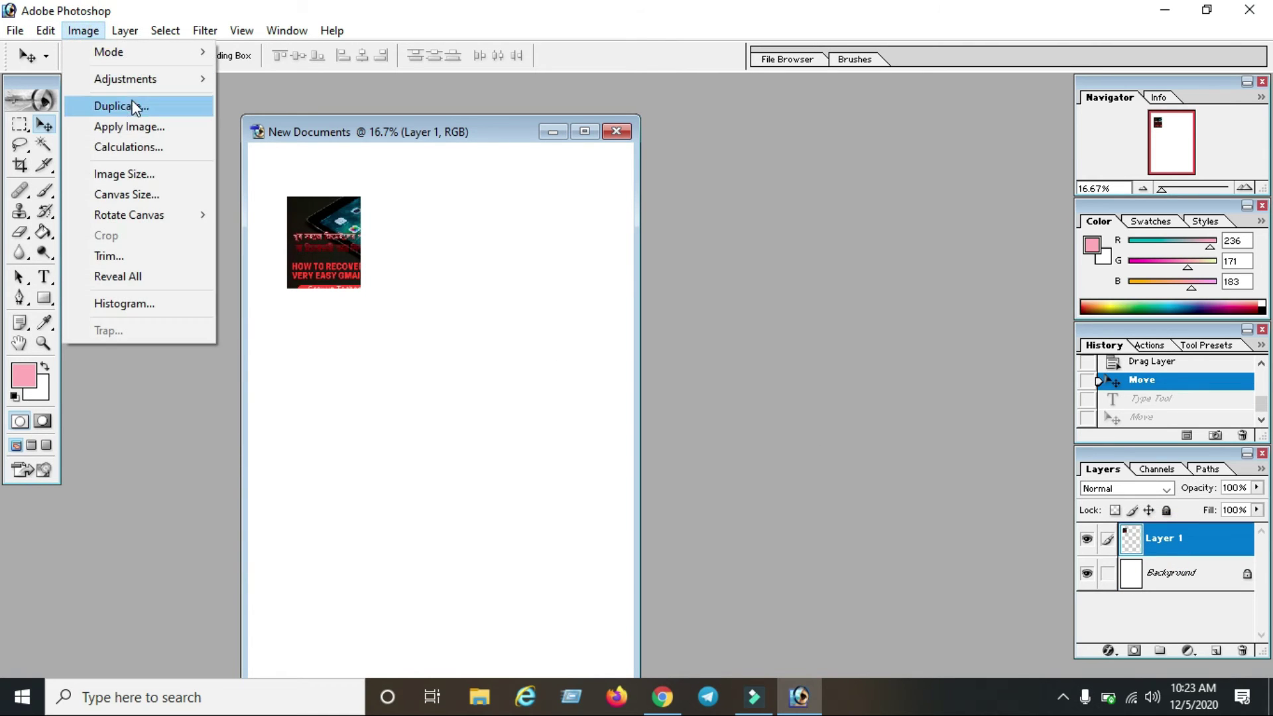
pyautogui.moveTo(45, 30)
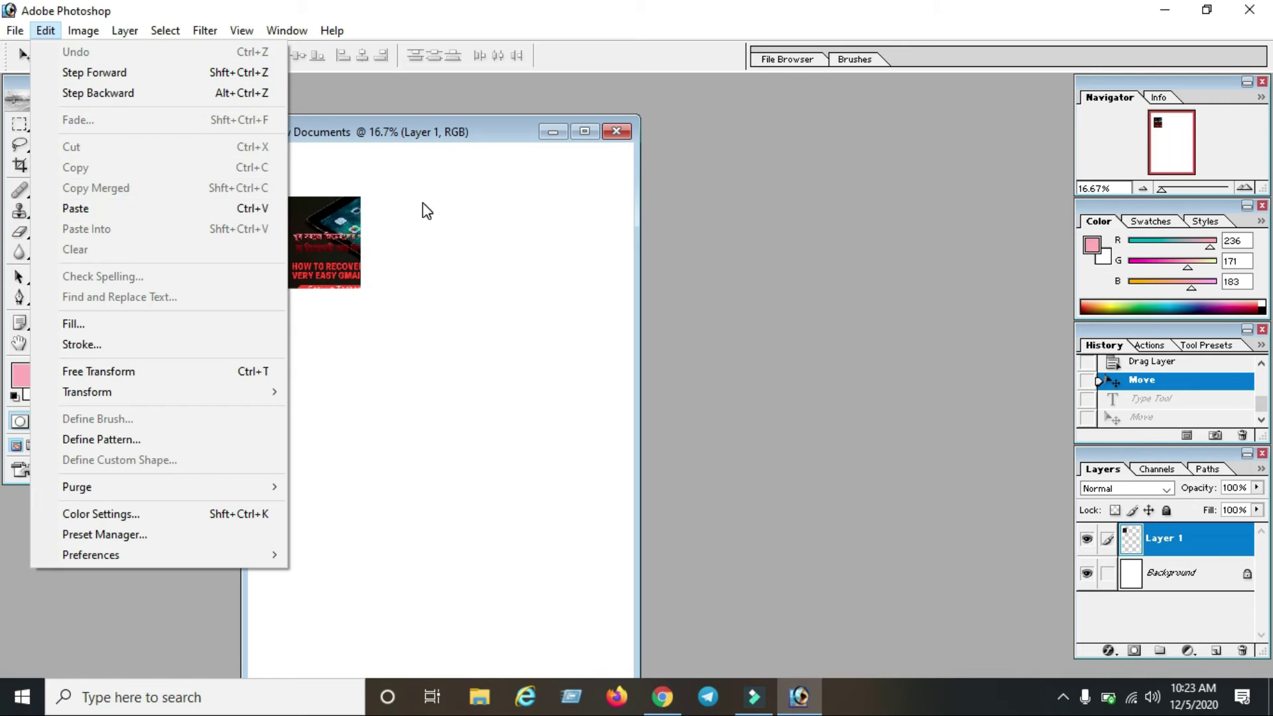
pyautogui.click(337, 245)
pyautogui.moveTo(337, 245)
pyautogui.keyDown('alt'); pyautogui.mouseDown()
pyautogui.moveTo(412, 256)
pyautogui.moveTo(341, 246)
pyautogui.mouseUp(); pyautogui.keyUp('alt')
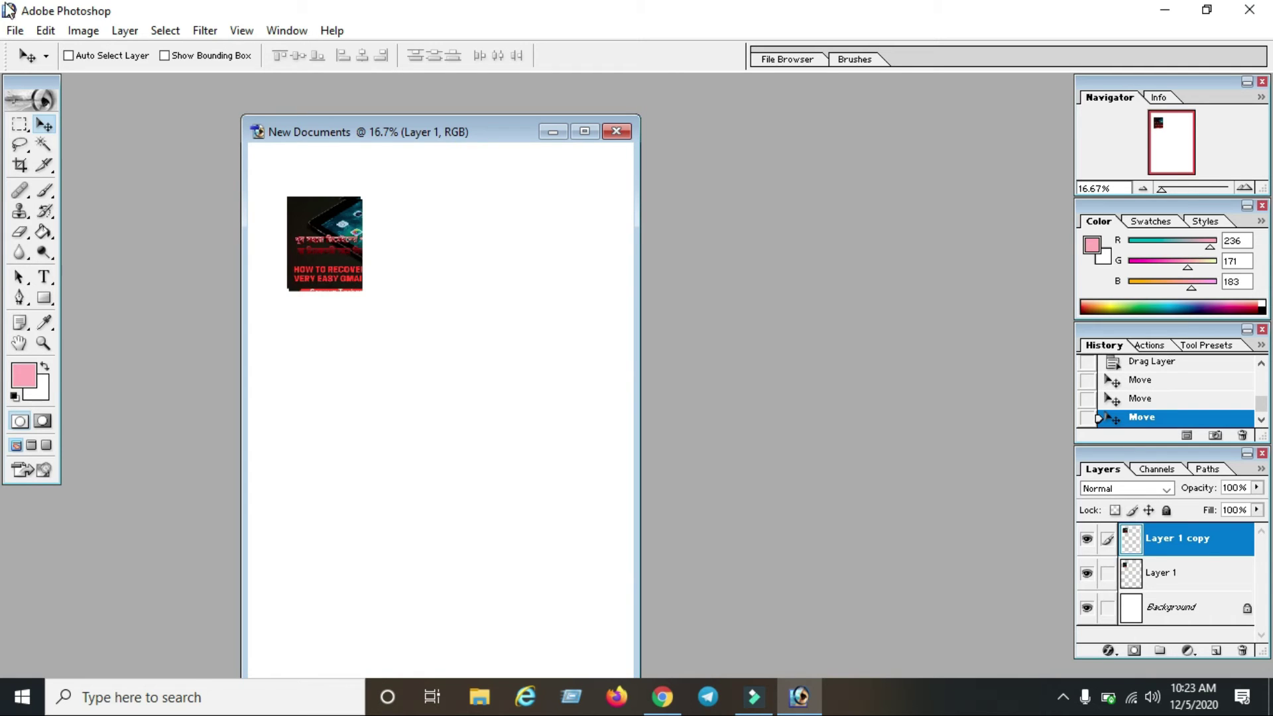
# Step: Duplicate the picture again and place the new copy directly to the right of the original on the page
pyautogui.click(44, 31)
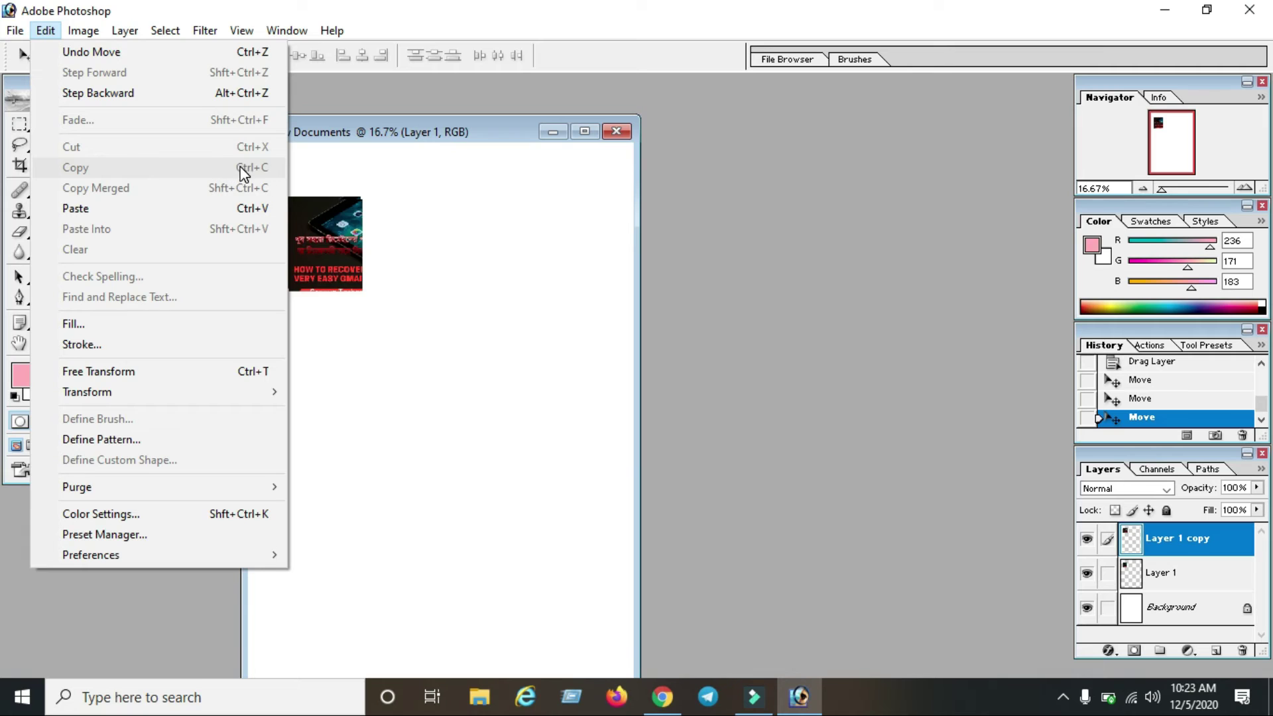
pyautogui.click(346, 239)
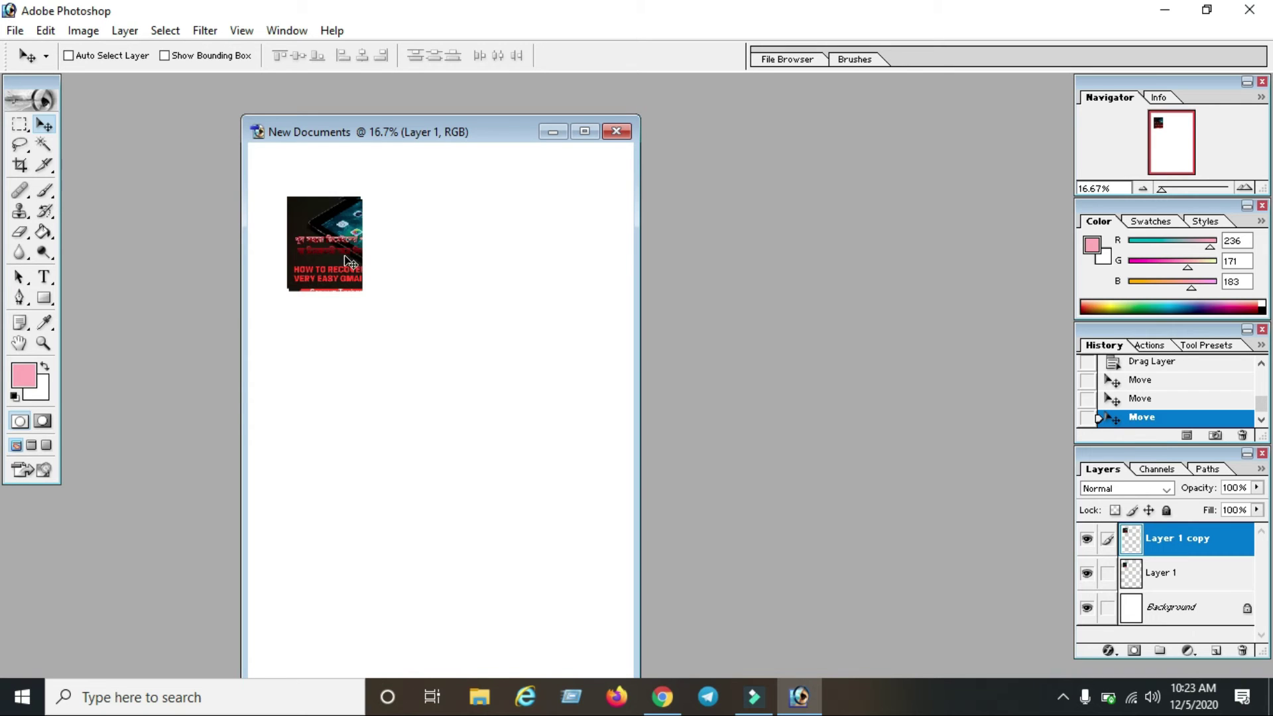
pyautogui.moveTo(333, 247); pyautogui.dragTo(415, 247)
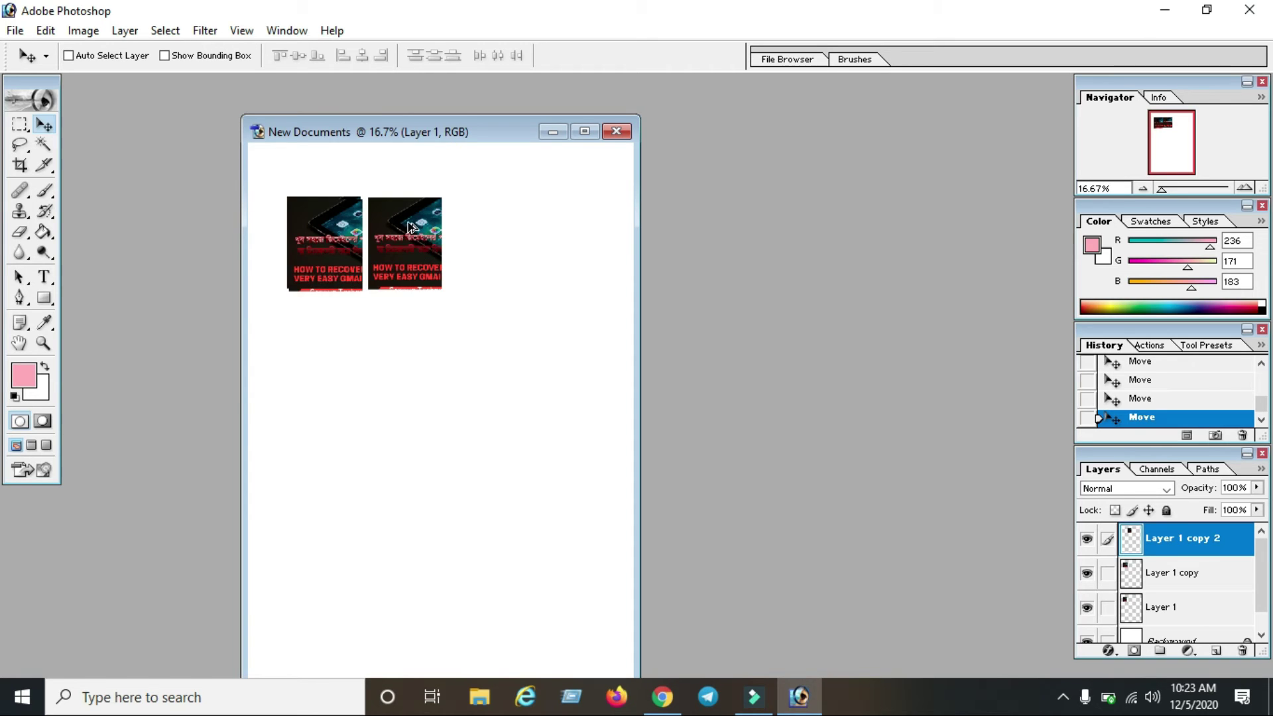
# Step: Duplicate the picture twice more and line the new copies up to form a row of four across the page
pyautogui.moveTo(412, 235); pyautogui.dragTo(583, 244)
pyautogui.keyDown('alt'); pyautogui.click(585, 244); pyautogui.keyUp('alt')
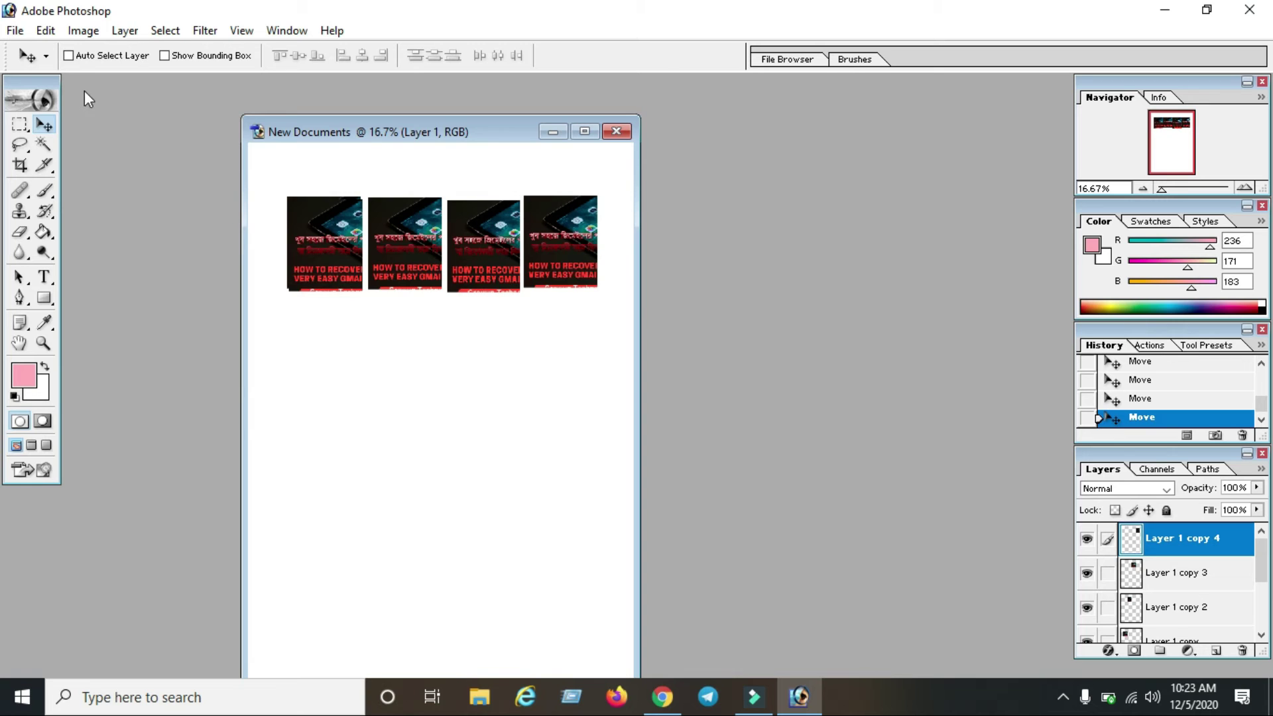
pyautogui.click(47, 31)
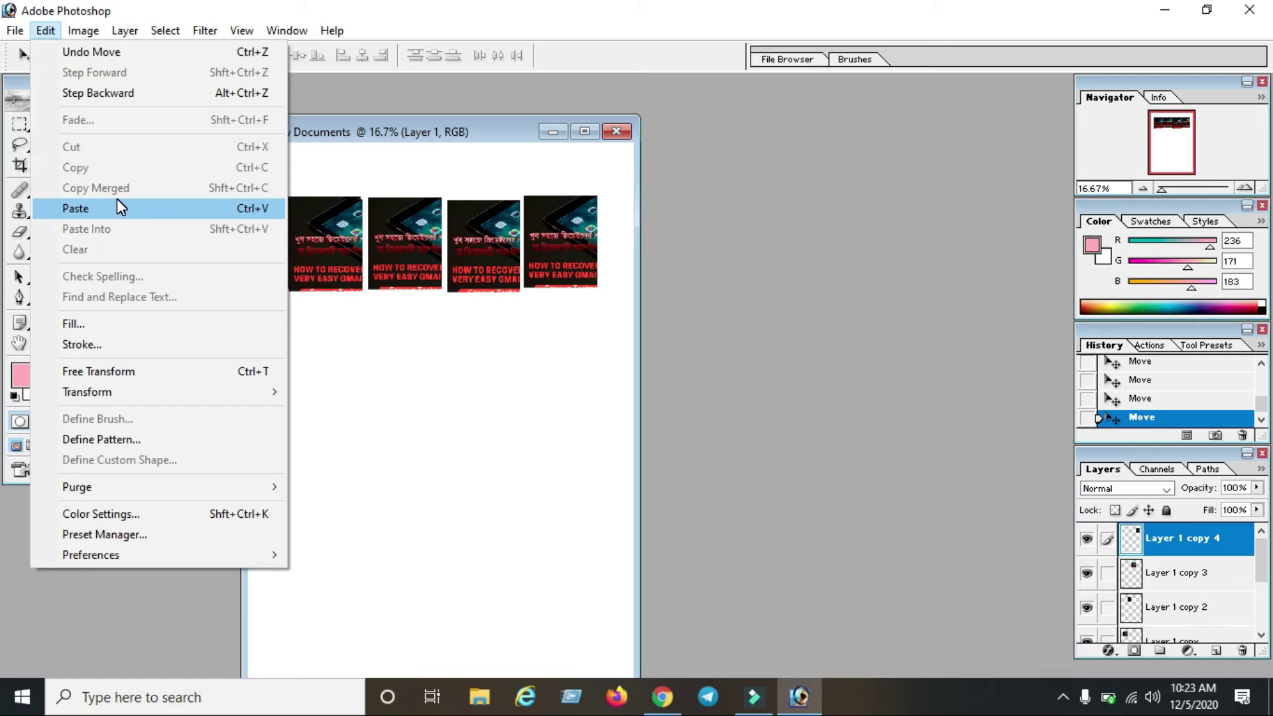
pyautogui.click(414, 362)
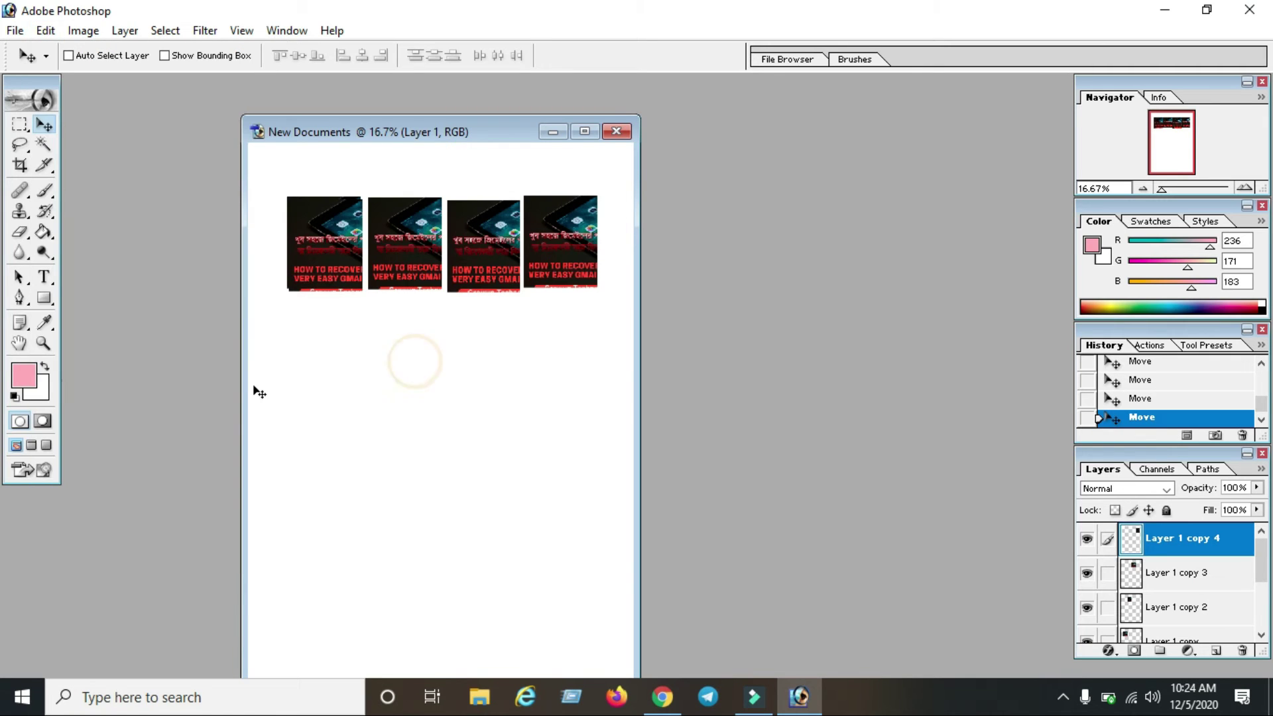
# Step: Paste the copied screenshot into the document and place it below the row of pictures with a clear gap
pyautogui.click(332, 348)
pyautogui.click(45, 31)
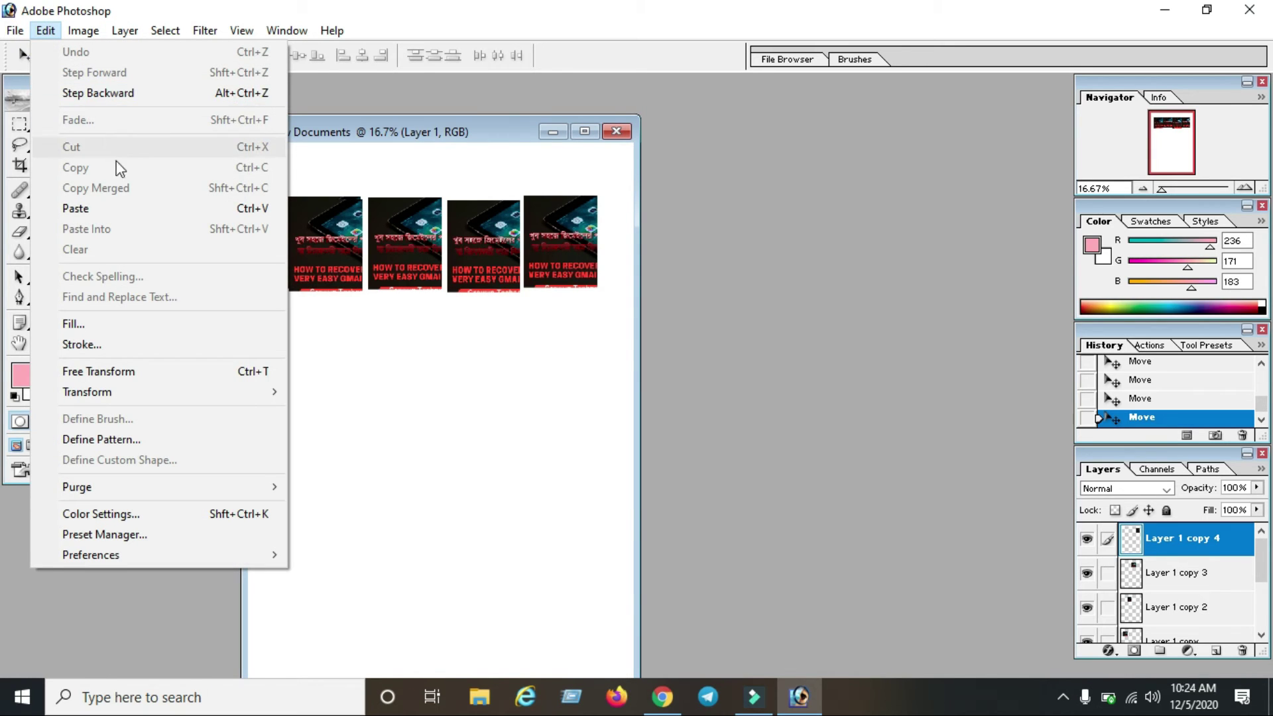
pyautogui.click(131, 207)
pyautogui.moveTo(493, 438); pyautogui.dragTo(463, 391)
pyautogui.click(475, 384)
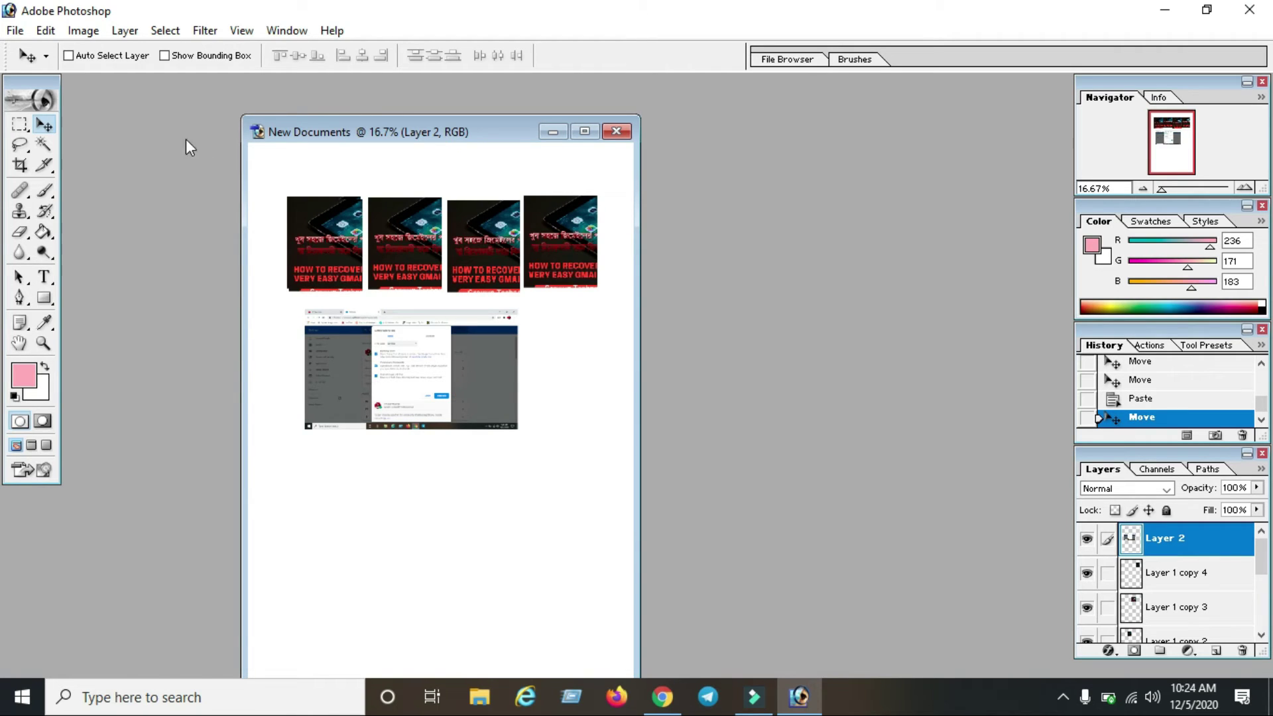
pyautogui.click(419, 346)
pyautogui.moveTo(432, 372); pyautogui.dragTo(402, 333)
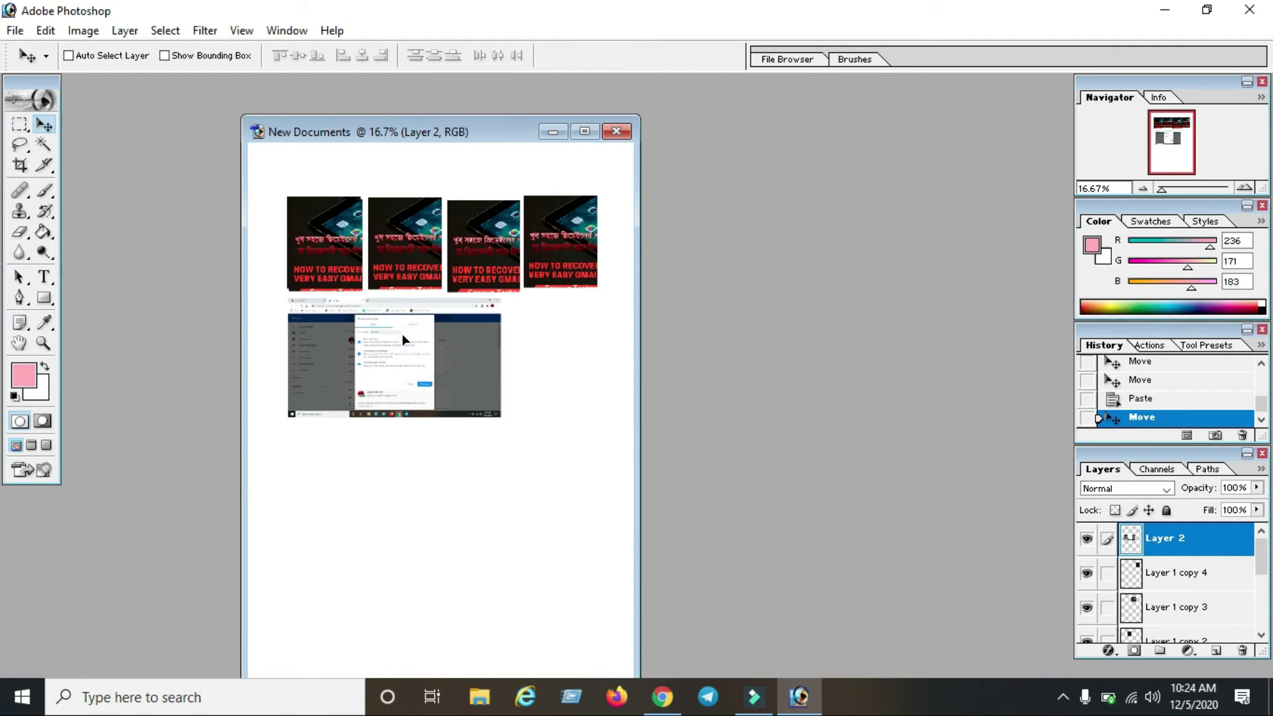
pyautogui.click(45, 31)
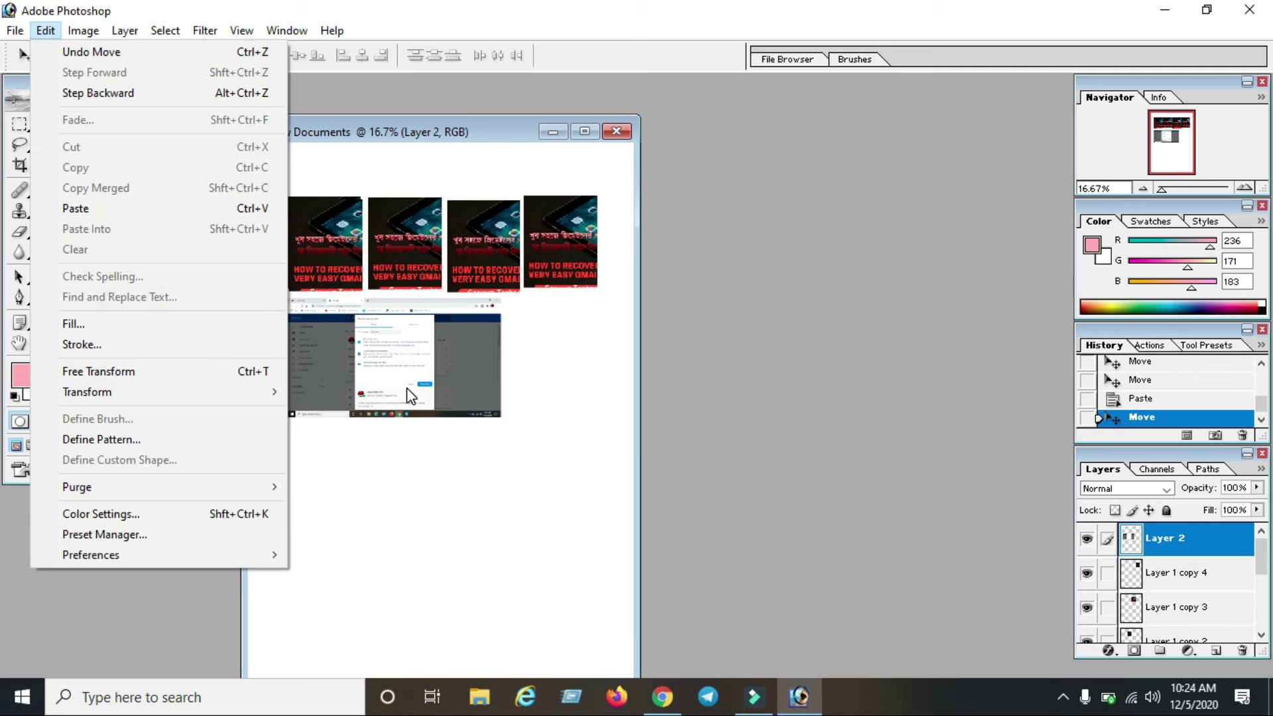
pyautogui.click(401, 355)
pyautogui.moveTo(401, 355); pyautogui.dragTo(410, 411)
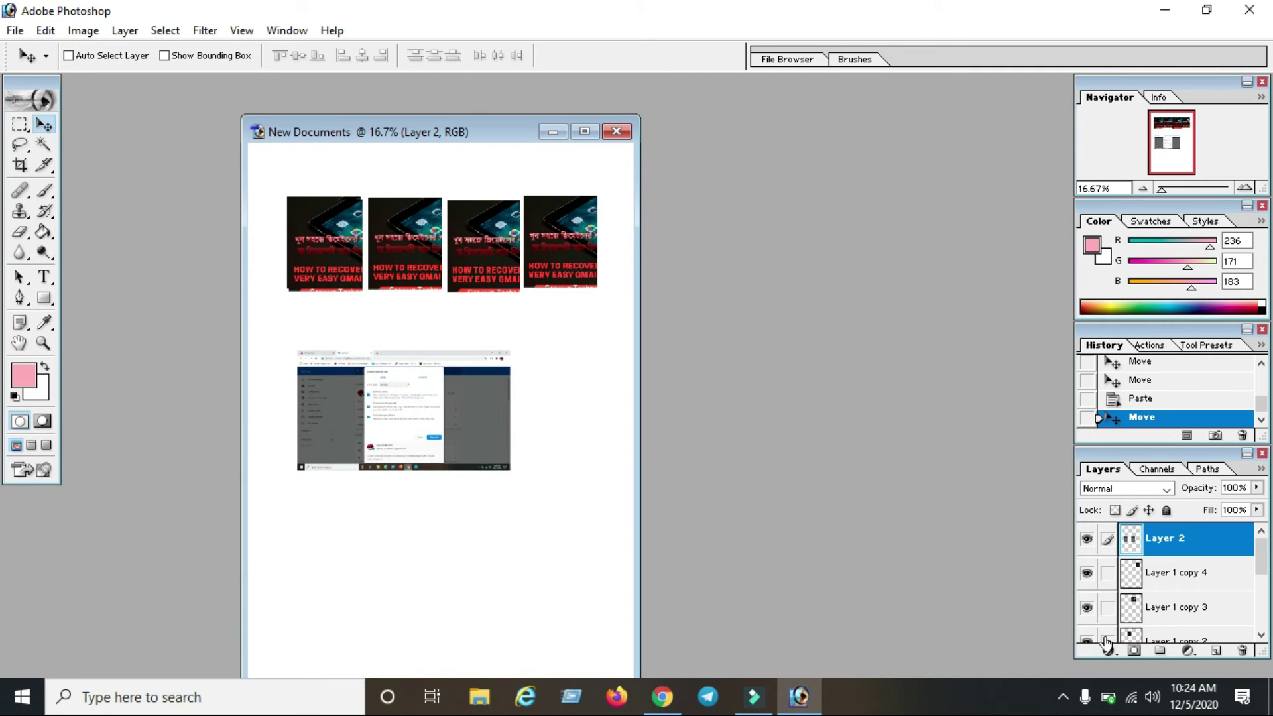
# Step: Select Layer 1 copy 4, turn on Show Bounding Box and shift the fourth picture slightly
pyautogui.click(1163, 574)
pyautogui.click(317, 314)
pyautogui.click(392, 414)
pyautogui.click(178, 60)
pyautogui.moveTo(421, 410); pyautogui.dragTo(401, 380)
pyautogui.moveTo(538, 214); pyautogui.dragTo(556, 244)
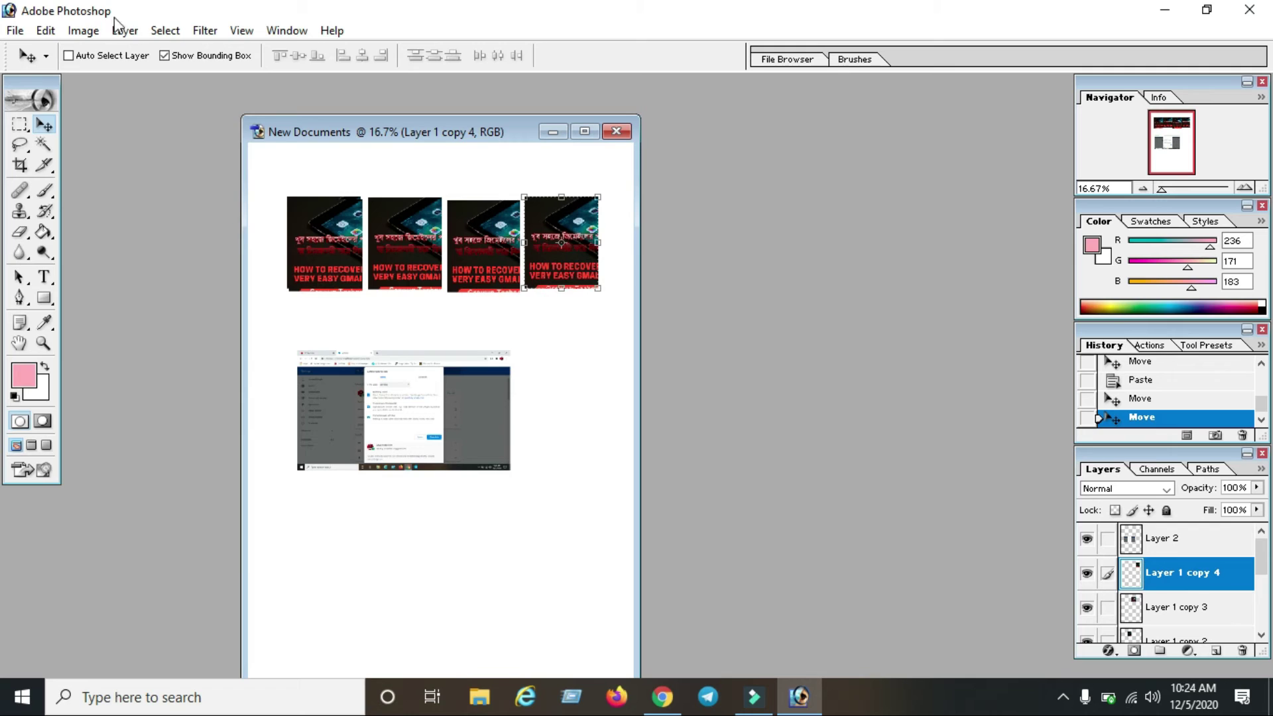
# Step: Paste the screenshot a second time and place it below the first one, offset toward the page's right edge
pyautogui.click(45, 30)
pyautogui.click(116, 208)
pyautogui.moveTo(466, 409); pyautogui.dragTo(480, 485)
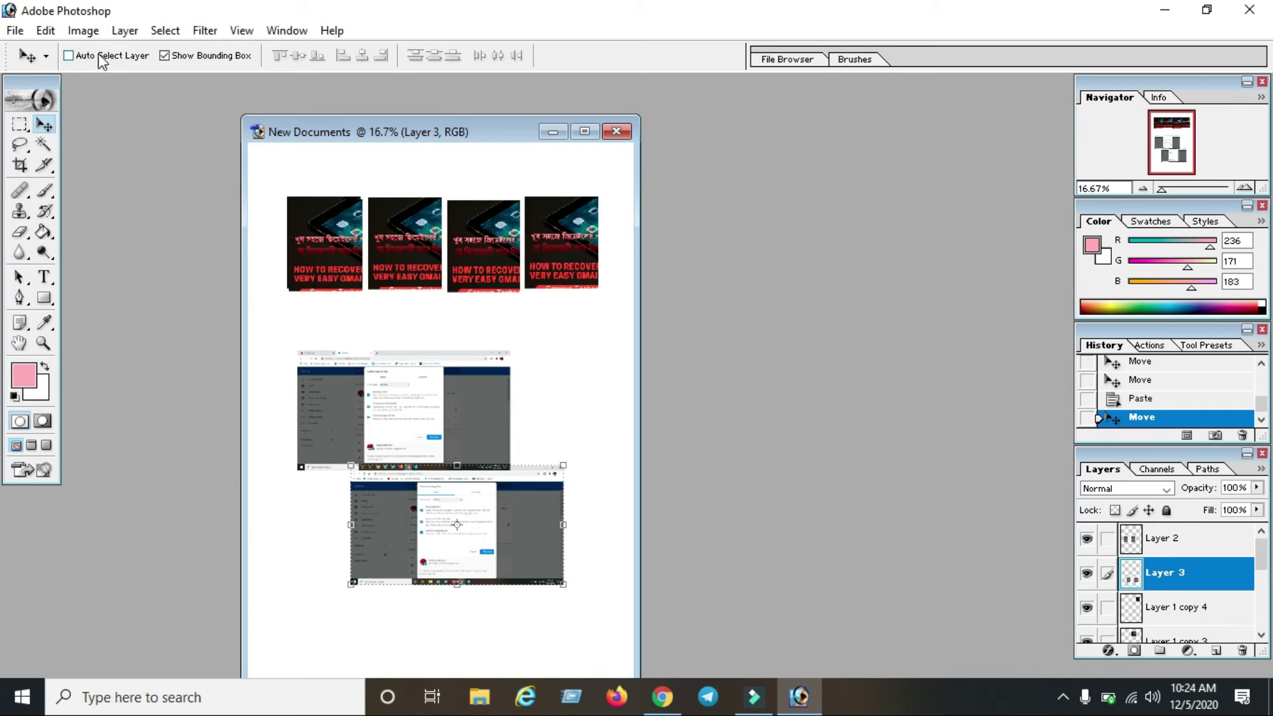
pyautogui.click(47, 32)
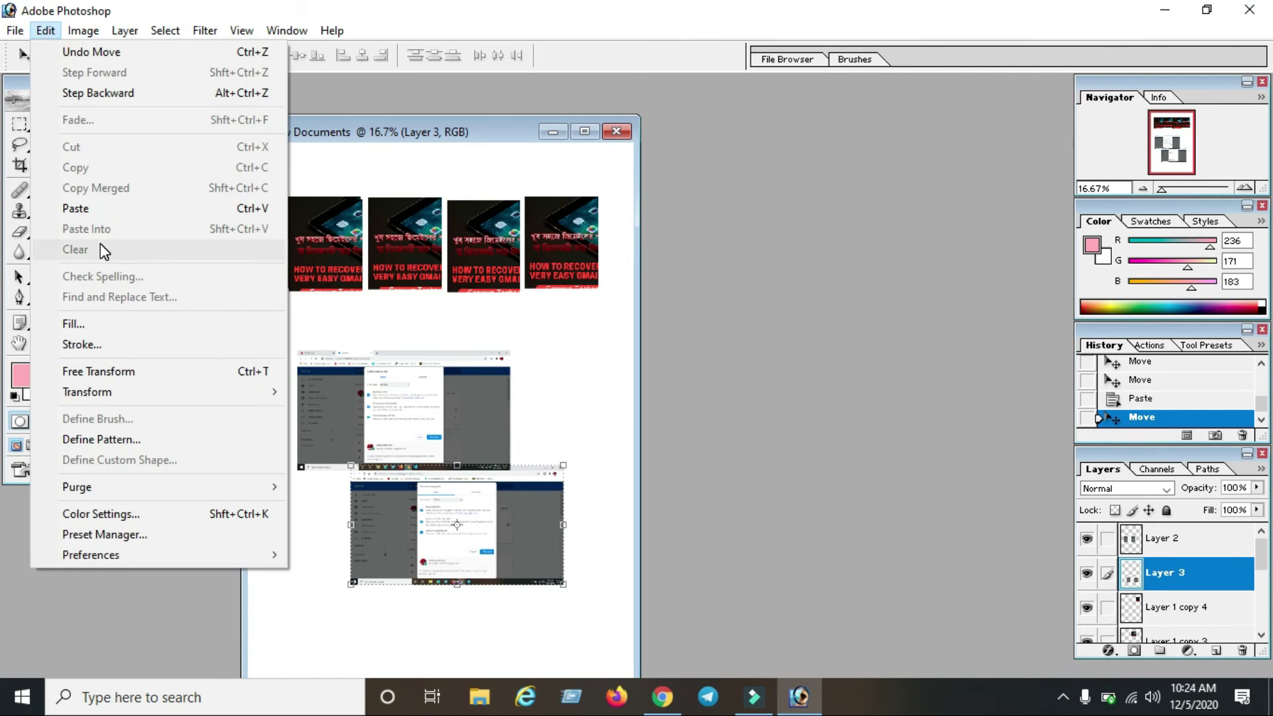
pyautogui.click(471, 515)
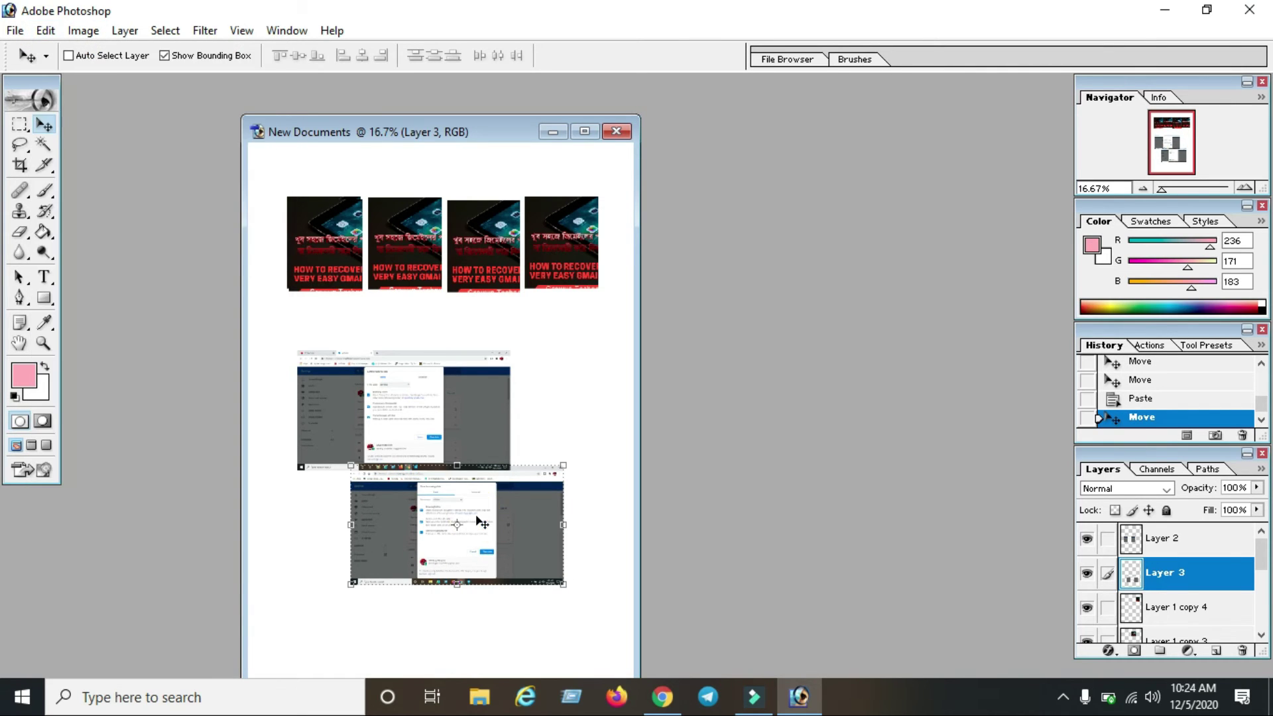
pyautogui.click(1153, 567)
pyautogui.moveTo(501, 523); pyautogui.dragTo(533, 552)
pyautogui.click(502, 532)
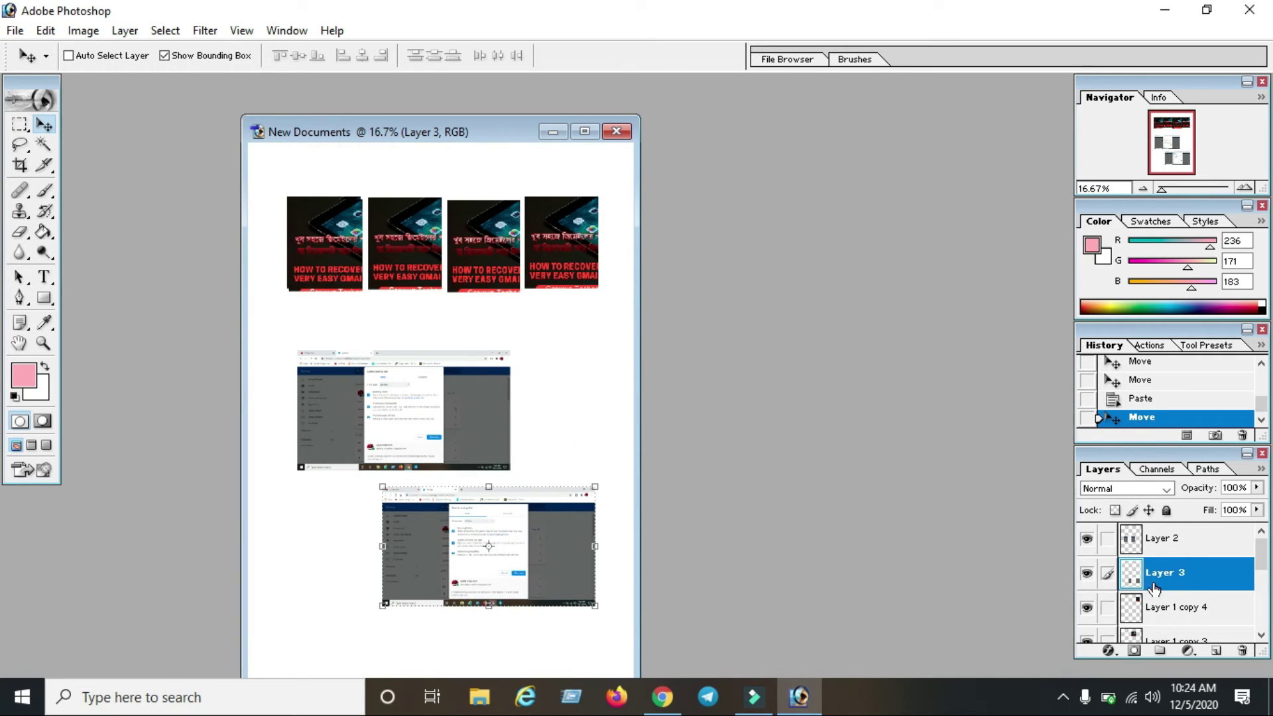
# Step: Delete Layer 3, Layer 1 copy 4, Layer 1 copy 2 and Layer 2 from the document
pyautogui.moveTo(1185, 572); pyautogui.dragTo(1249, 656)
pyautogui.click(482, 402)
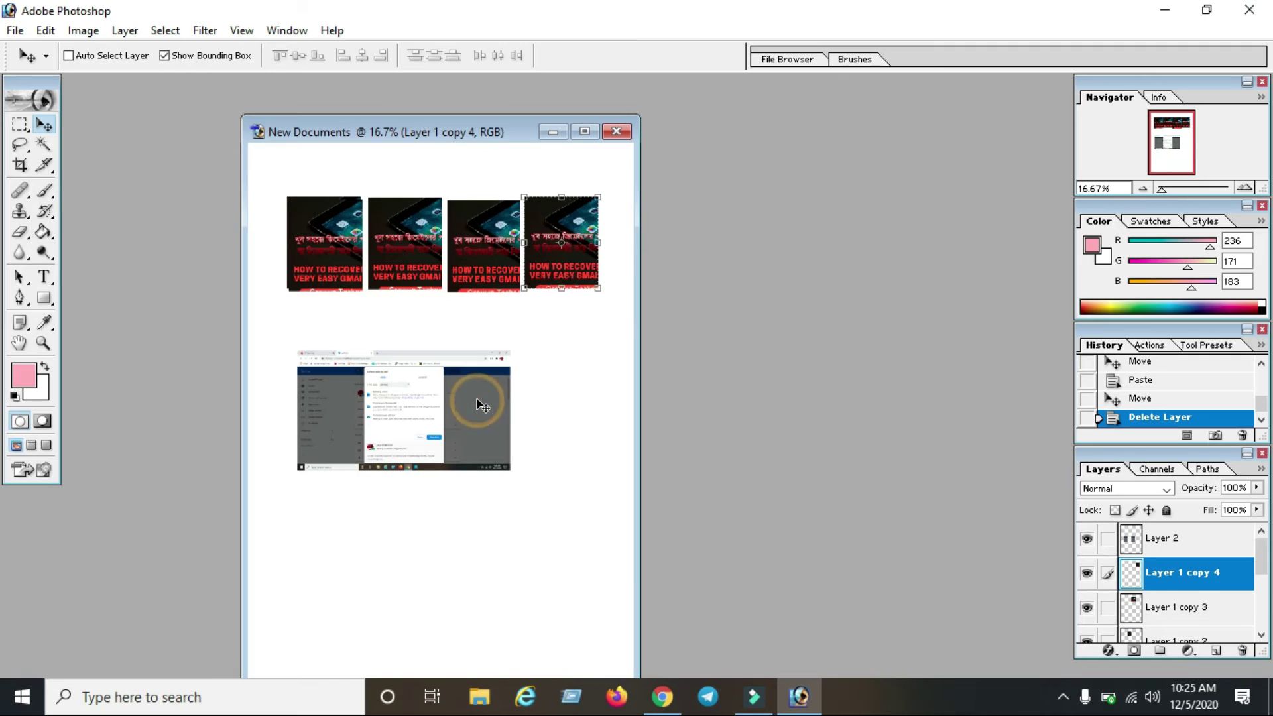
pyautogui.moveTo(1170, 576); pyautogui.dragTo(1242, 654)
pyautogui.click(565, 227)
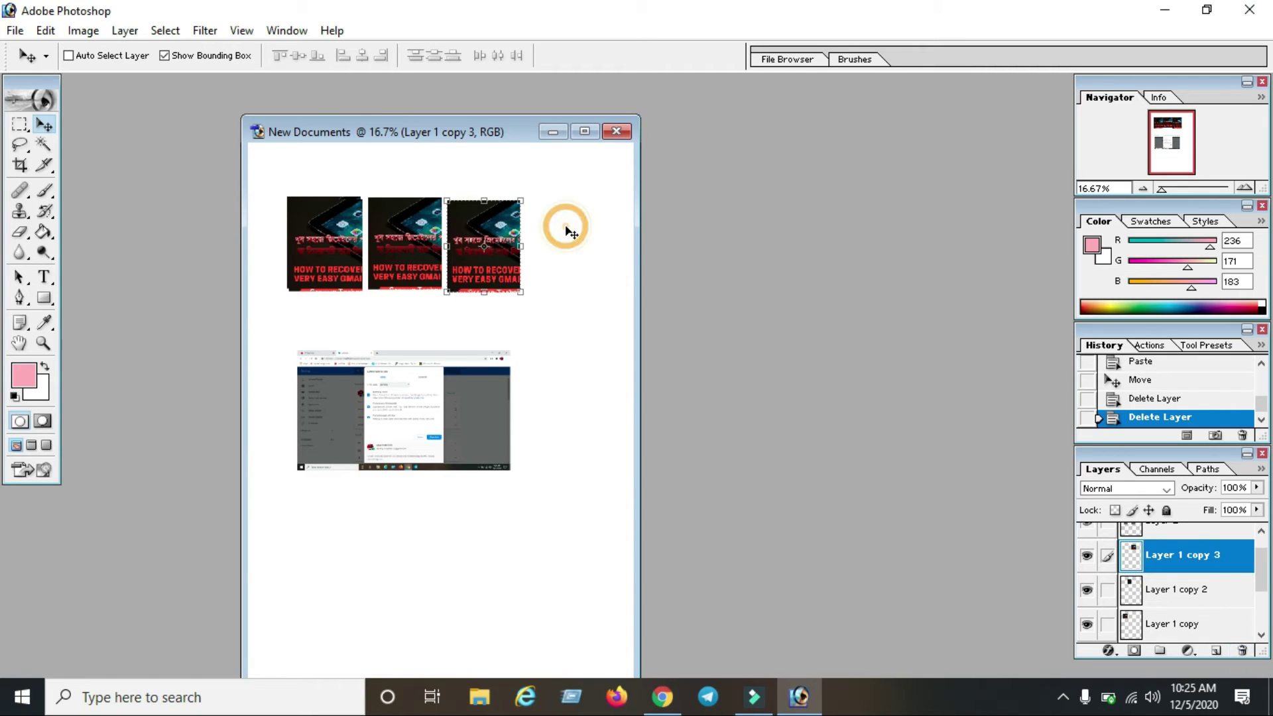
pyautogui.click(1179, 591)
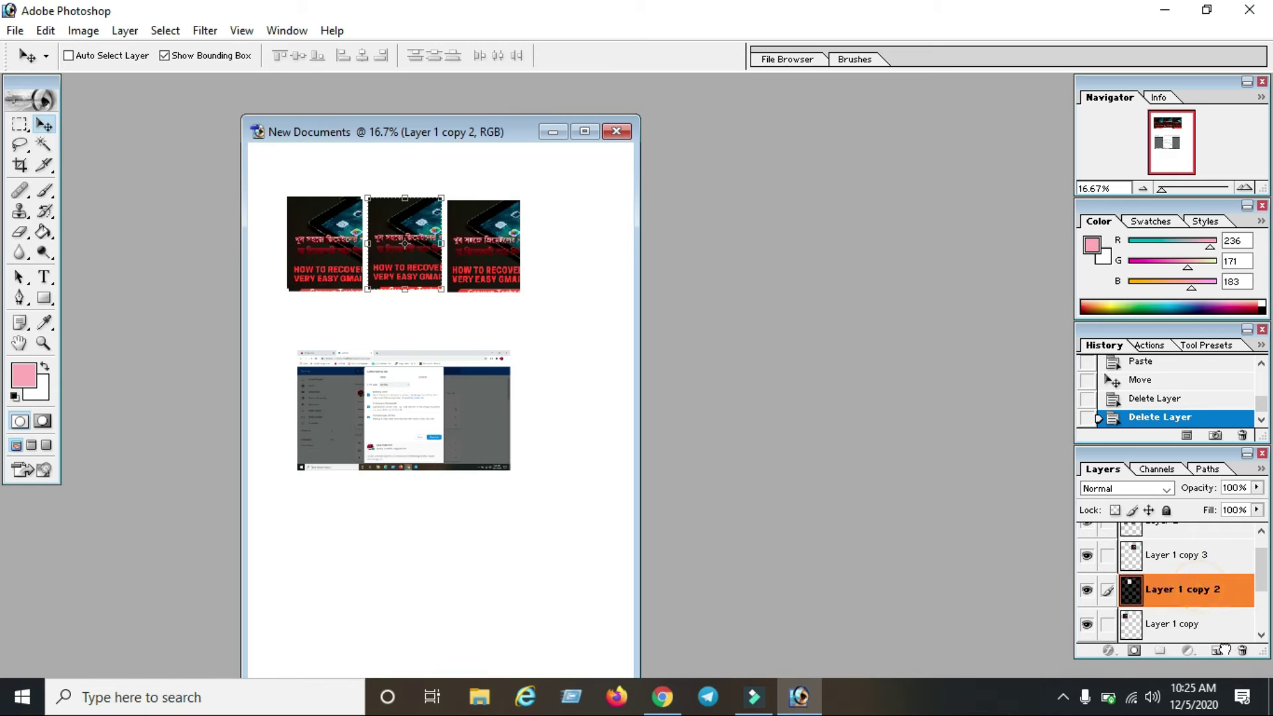
pyautogui.moveTo(1196, 590); pyautogui.dragTo(1242, 652)
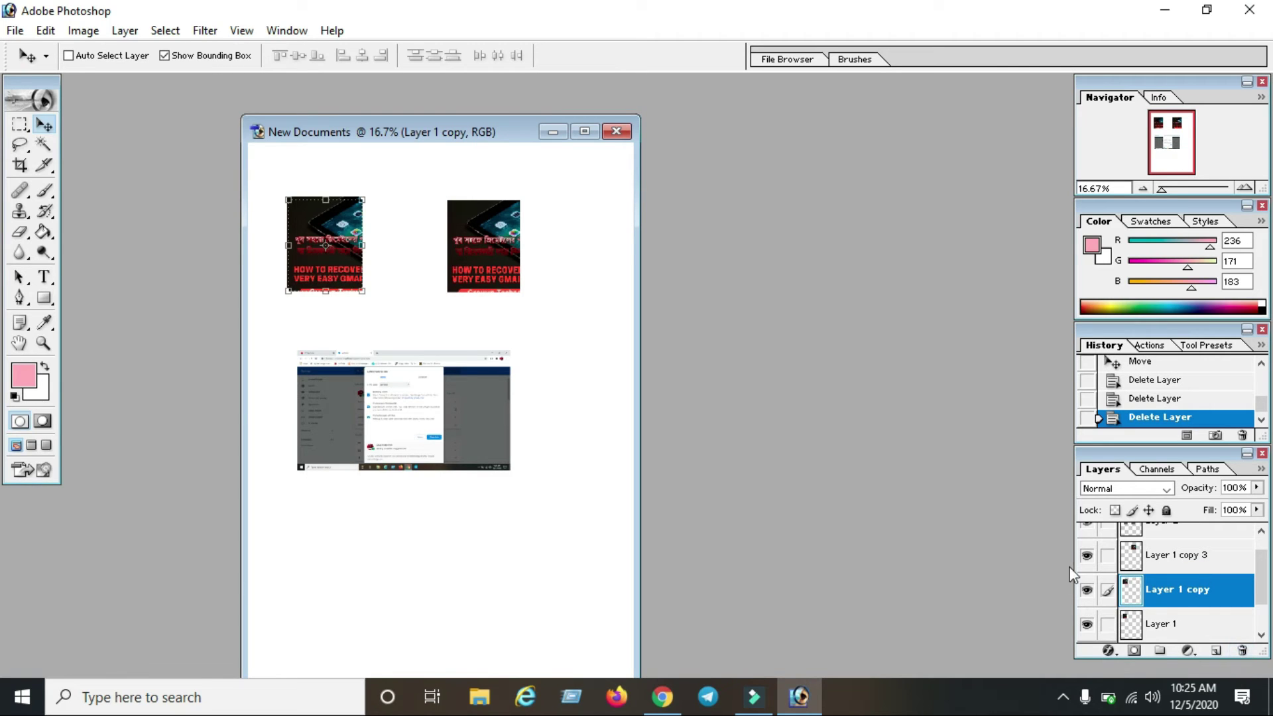
pyautogui.scroll(-1, 1203, 597)
pyautogui.click(1194, 589)
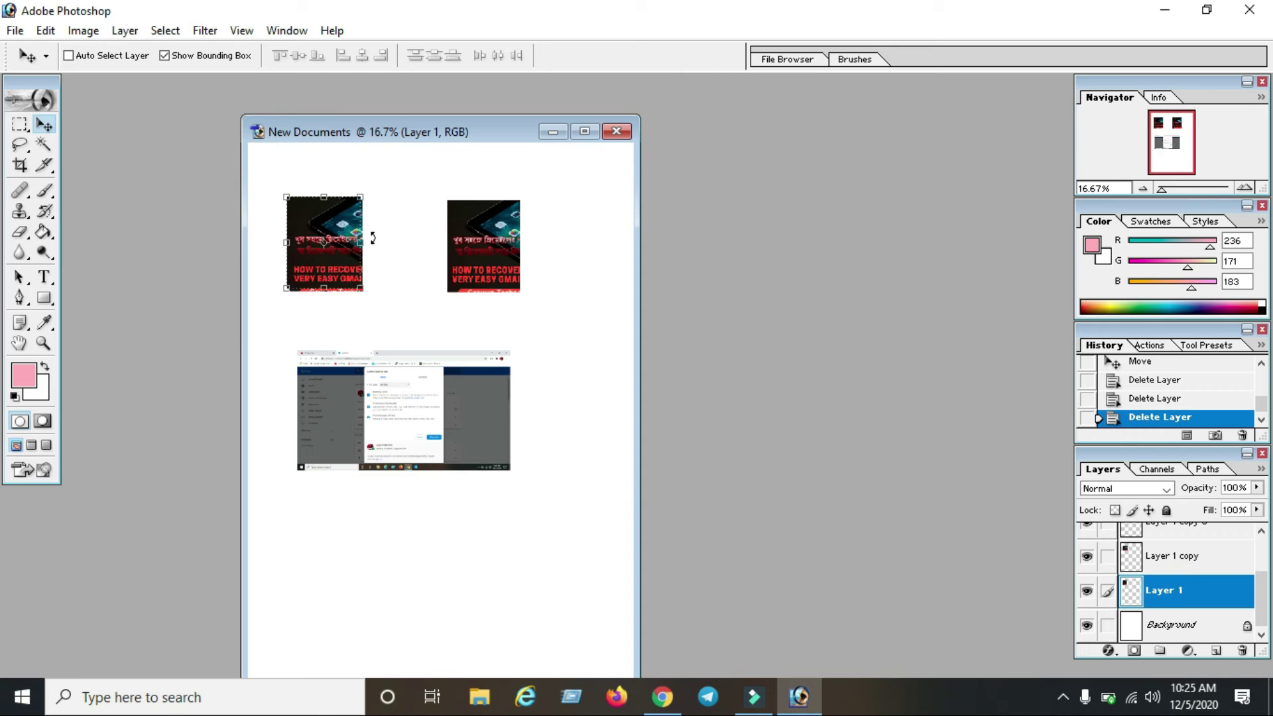
pyautogui.scroll(2, 1151, 622)
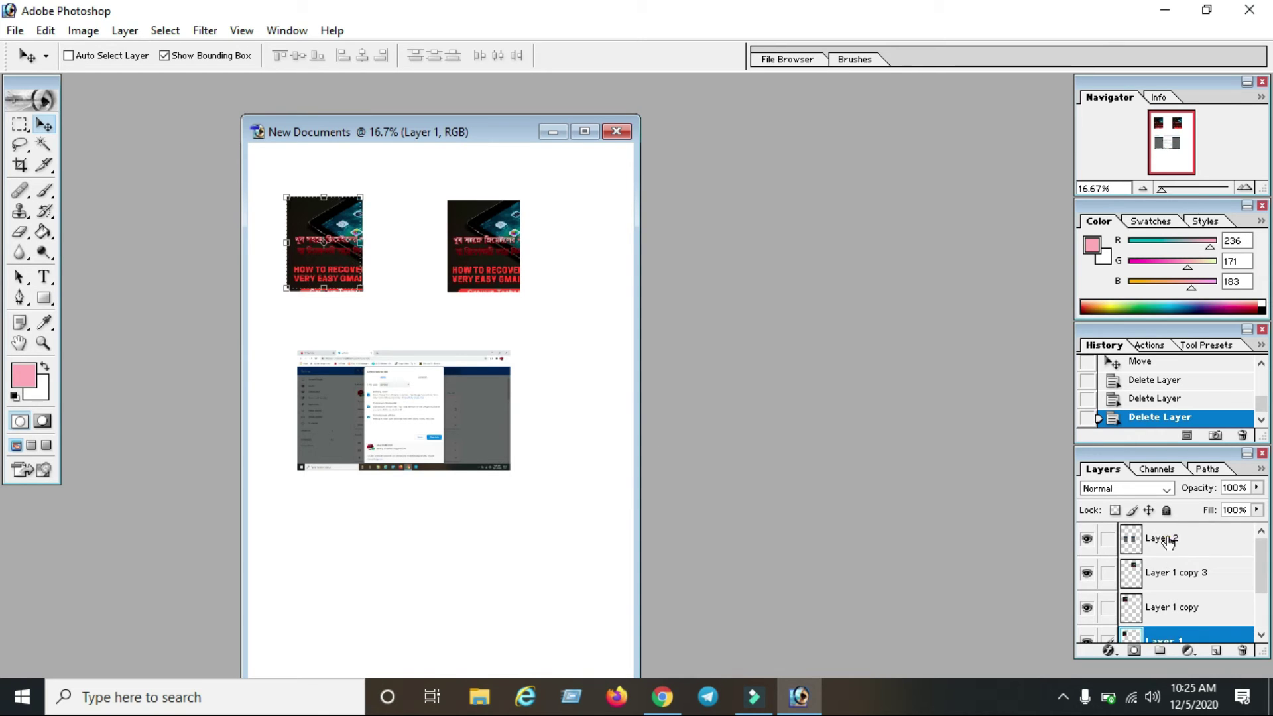
pyautogui.click(1166, 540)
pyautogui.moveTo(1184, 541); pyautogui.dragTo(1244, 651)
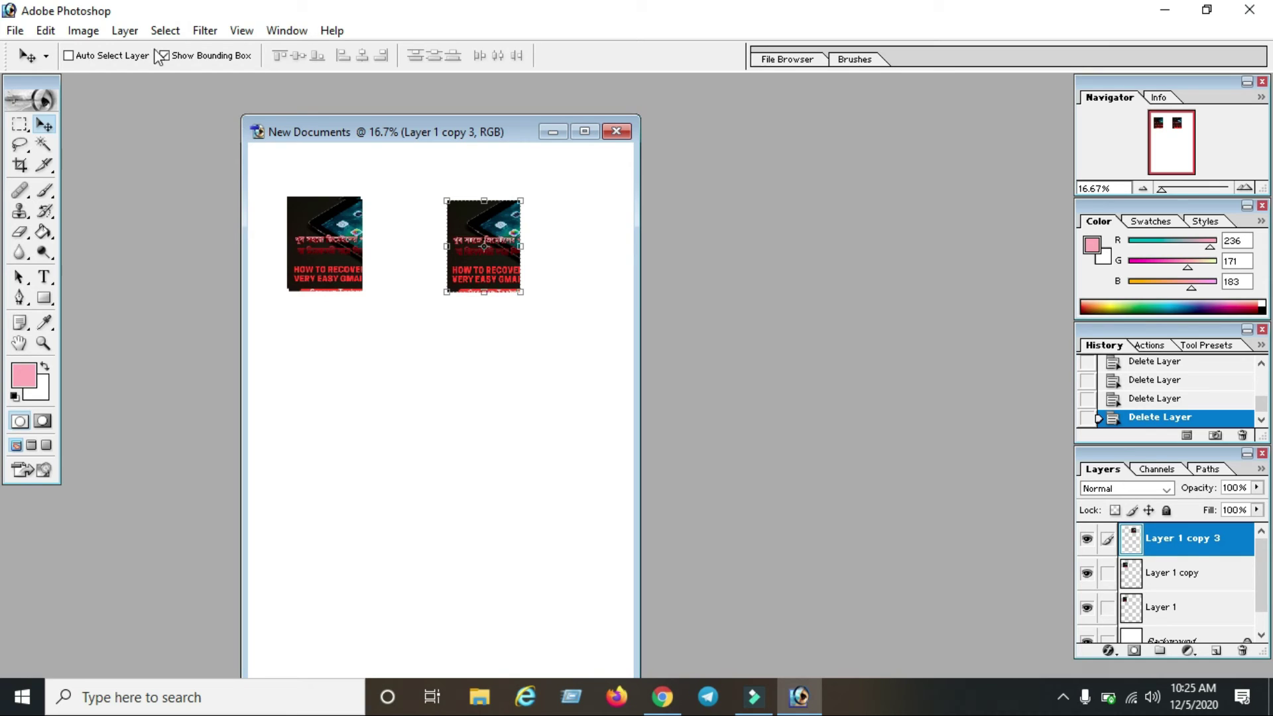
# Step: Review the available image colour modes and move the Layer 1 copy 3 picture close beside the remaining left picture
pyautogui.click(44, 31)
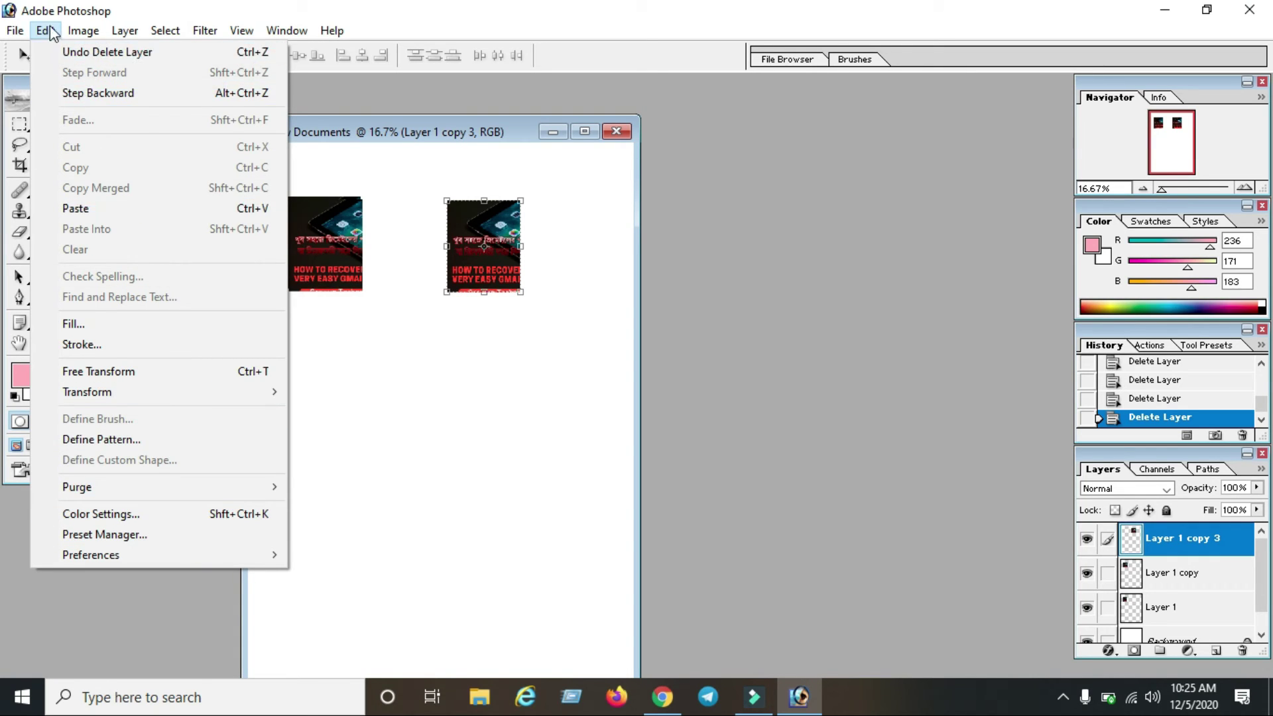
pyautogui.moveTo(83, 30)
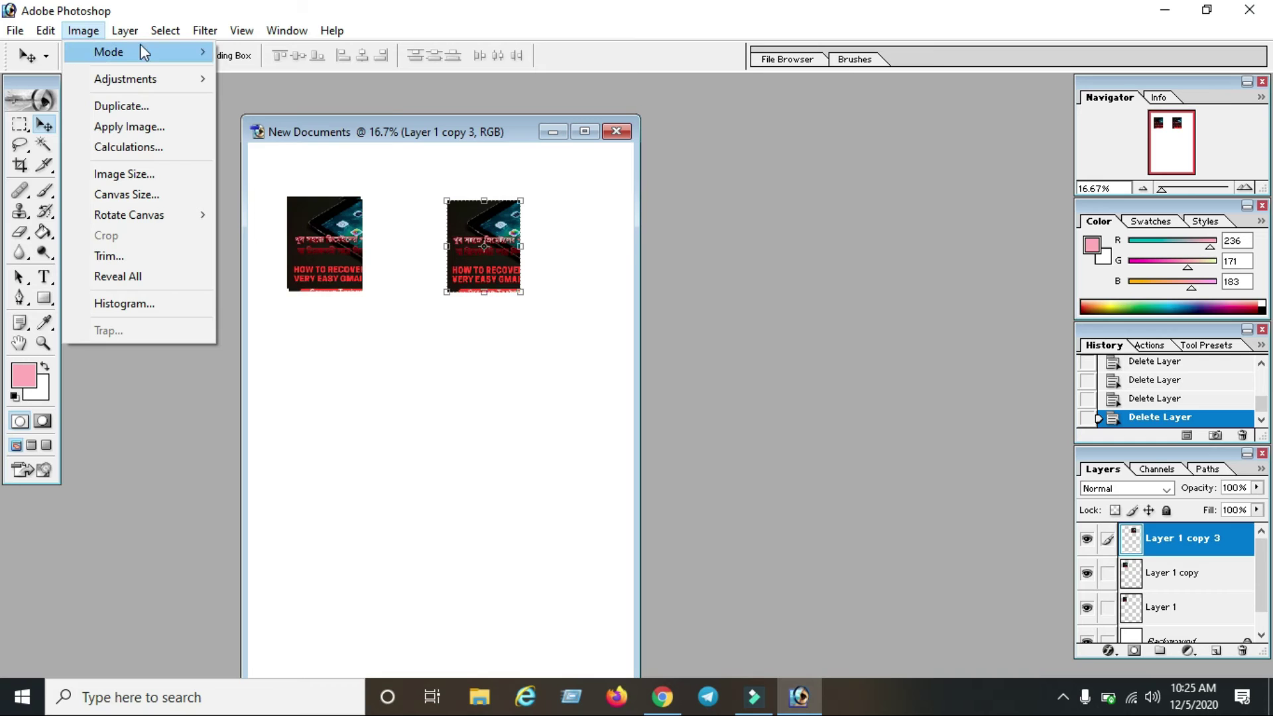
pyautogui.moveTo(144, 46)
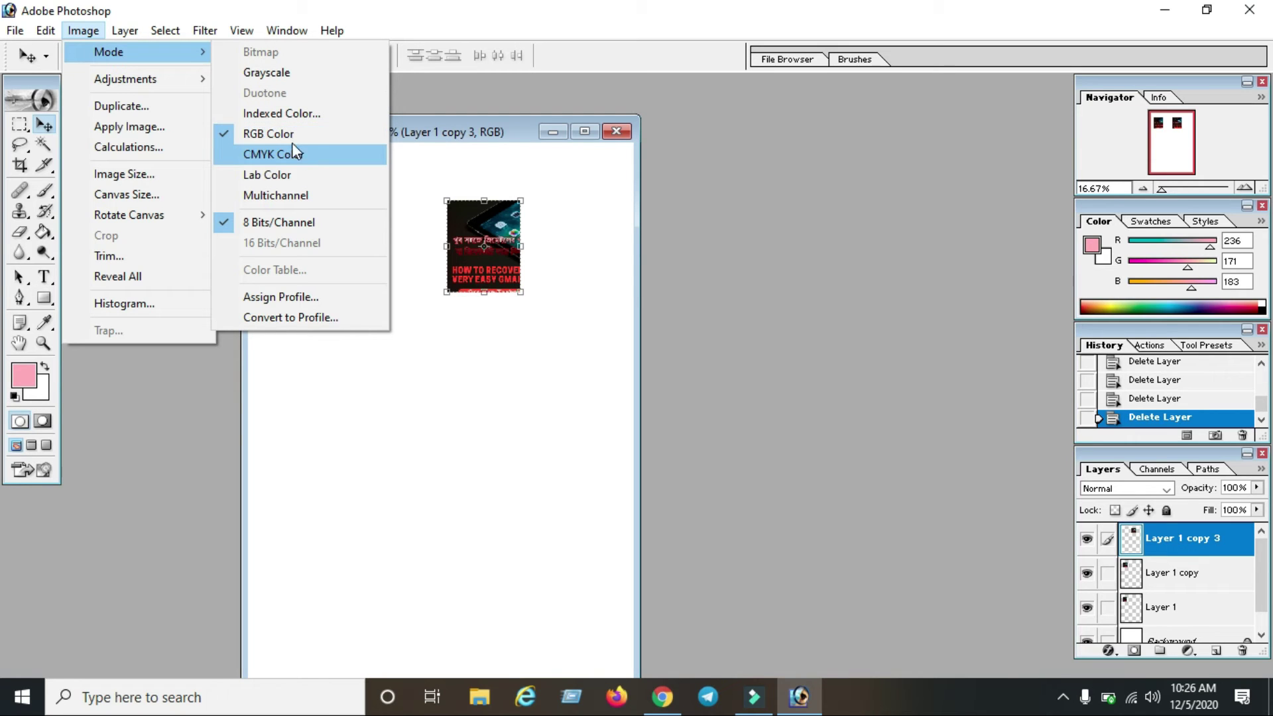
pyautogui.click(462, 229)
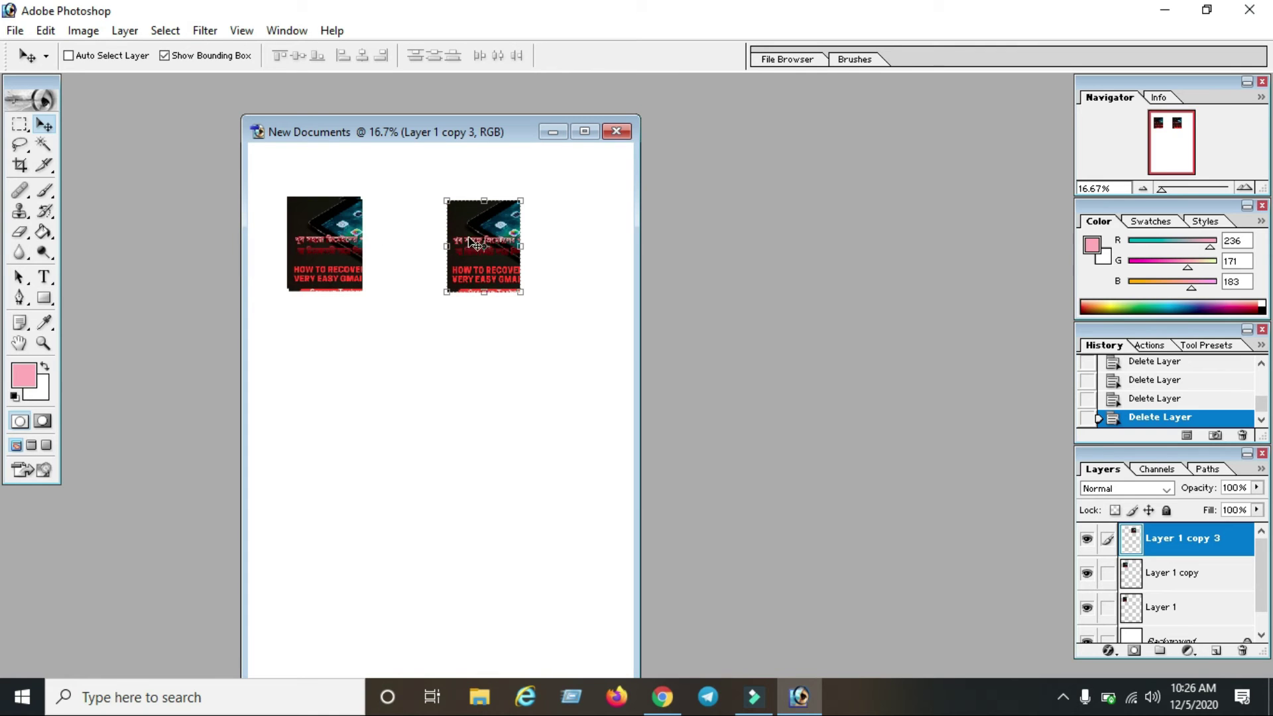
pyautogui.moveTo(501, 229); pyautogui.dragTo(431, 227)
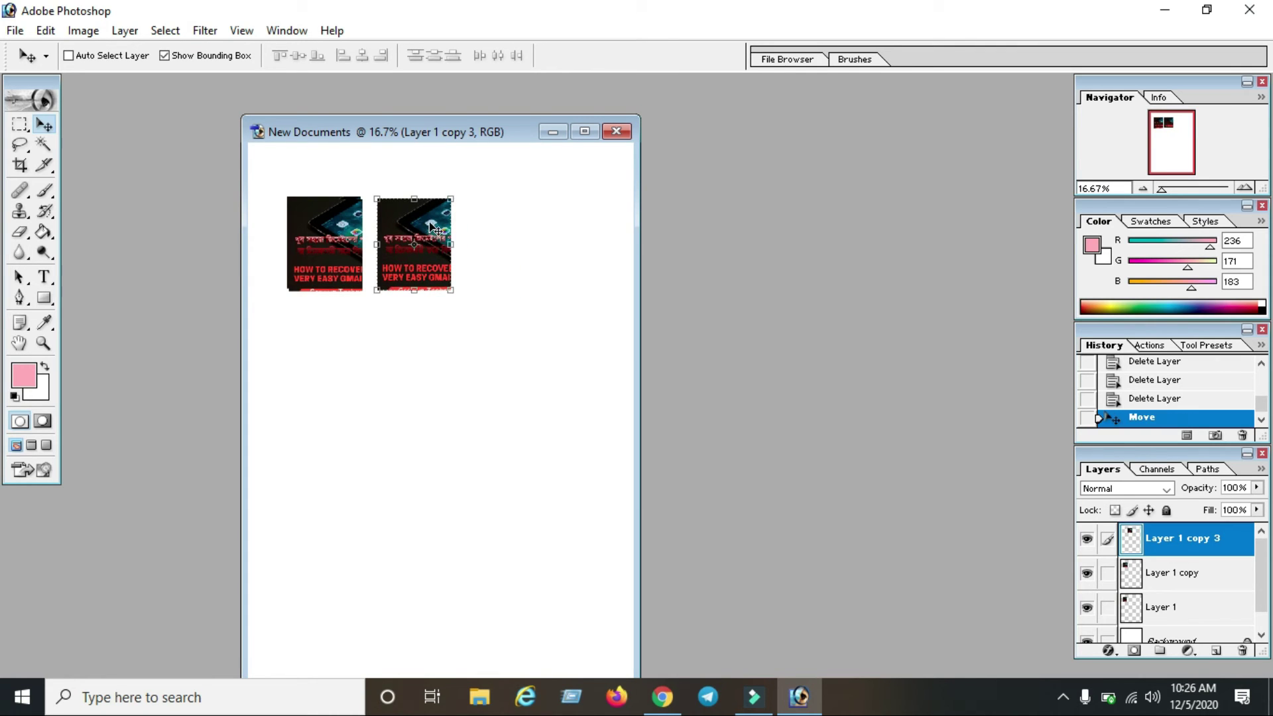
# Step: Convert the document to Grayscale mode, flattening its layers
pyautogui.click(83, 30)
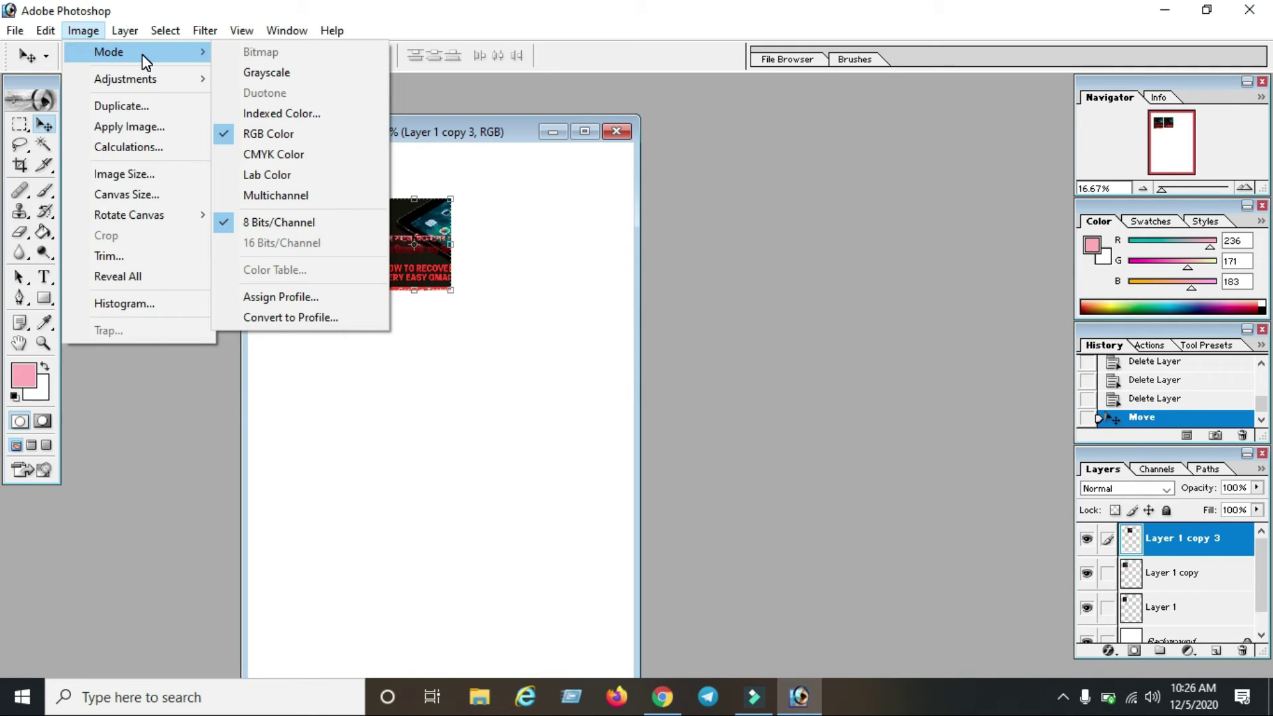
pyautogui.click(277, 78)
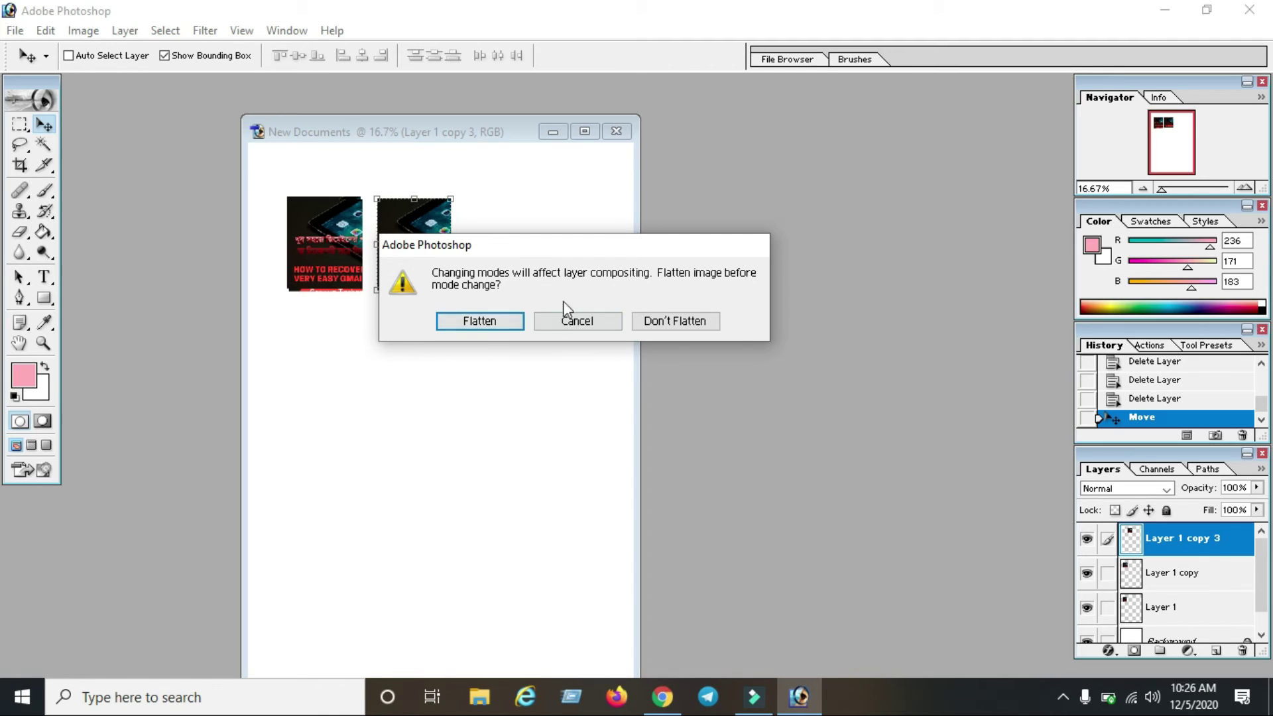
pyautogui.click(478, 320)
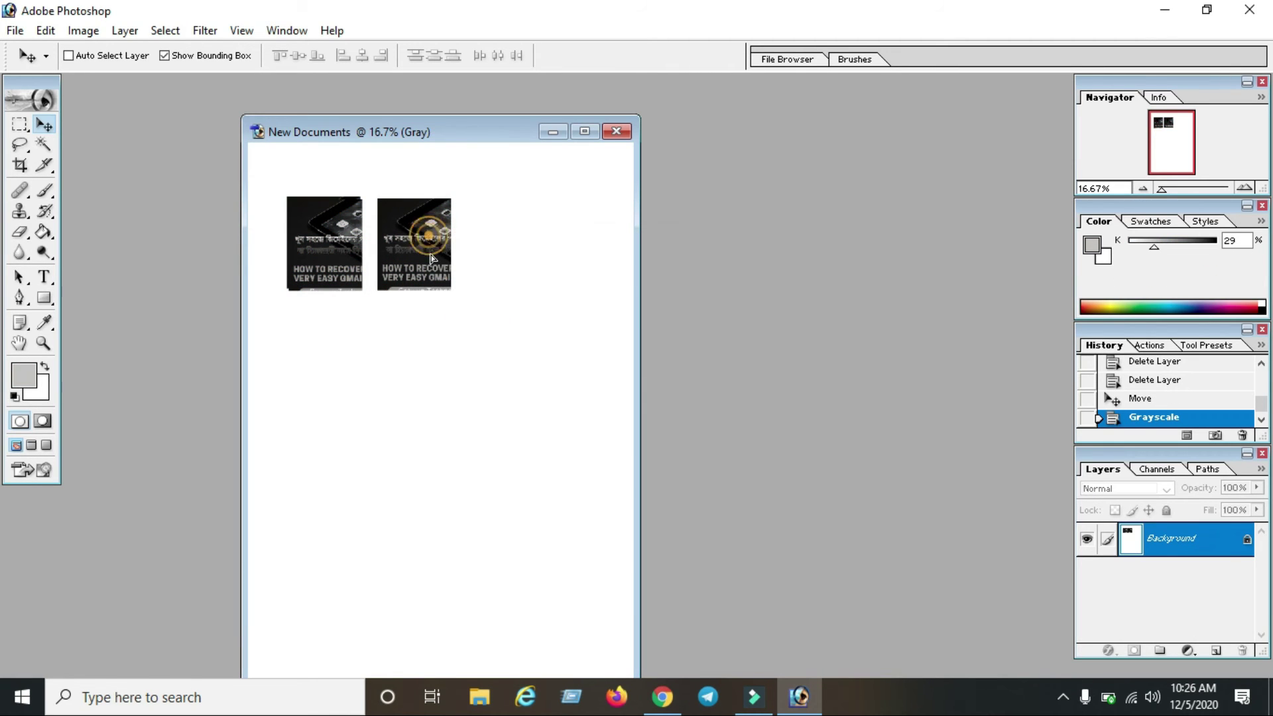
pyautogui.click(438, 277)
pyautogui.click(533, 320)
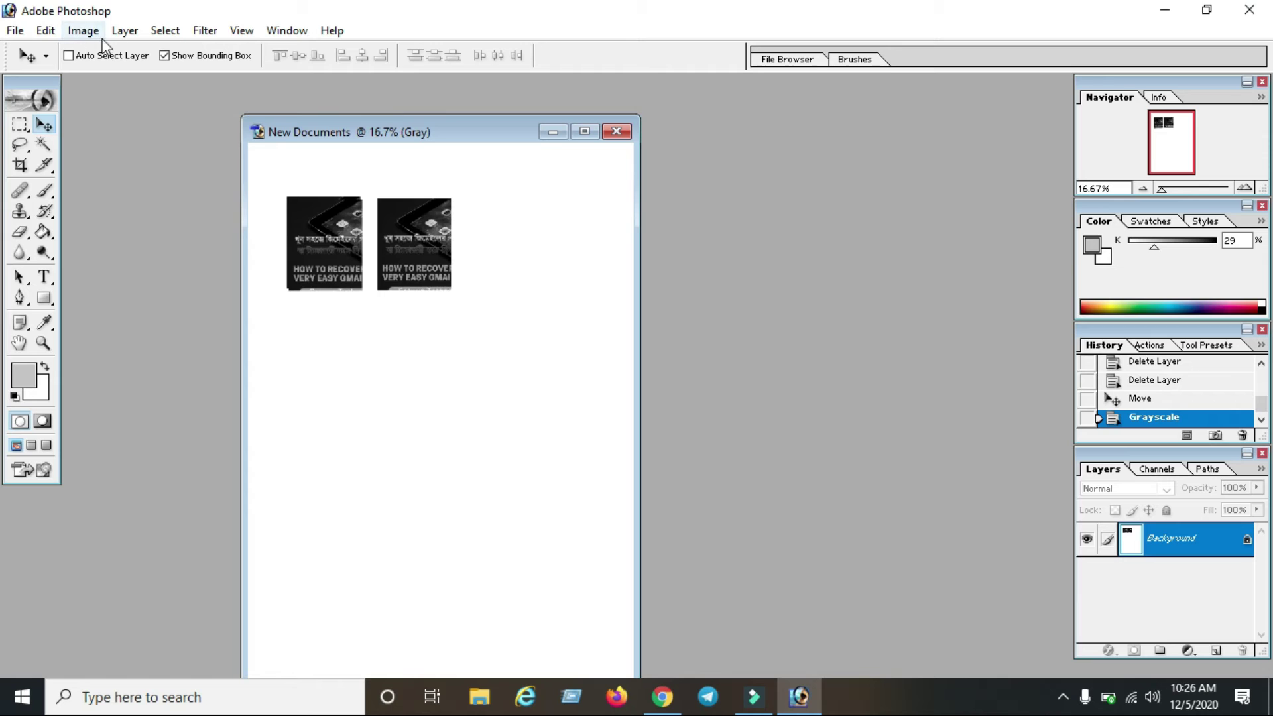
# Step: Step backward once to undo the grayscale conversion
pyautogui.click(77, 29)
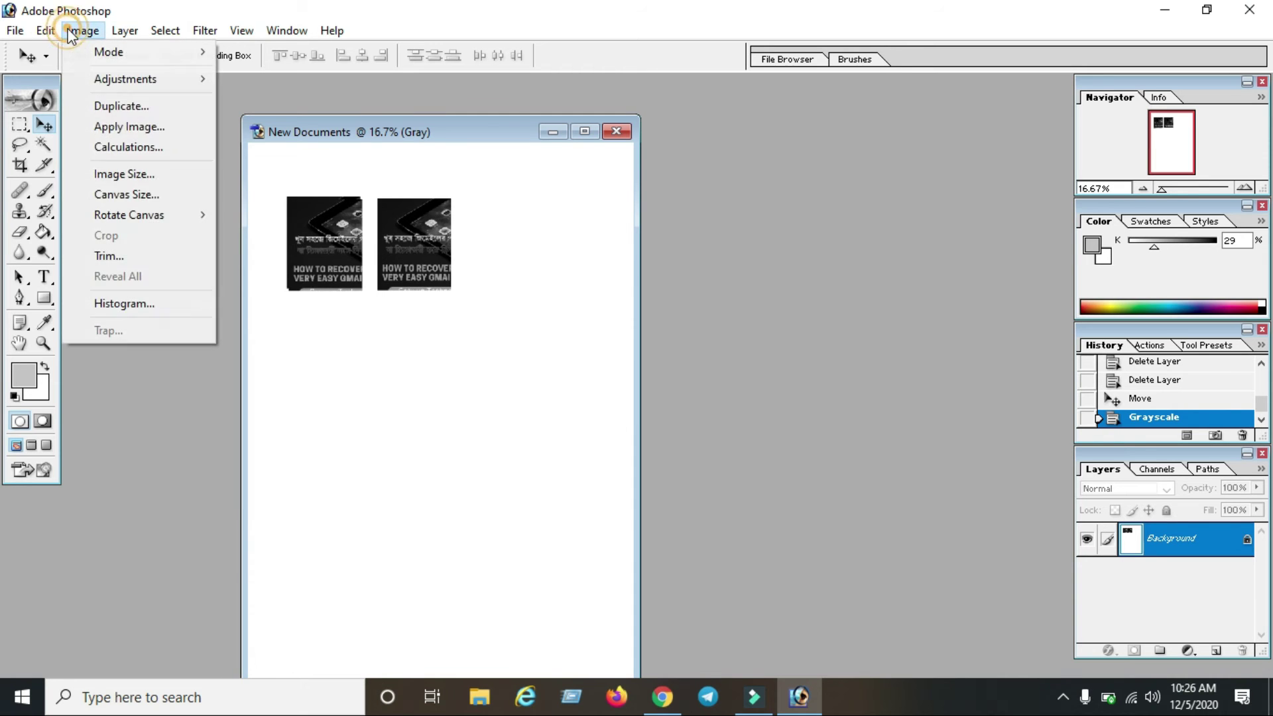
pyautogui.moveTo(53, 28)
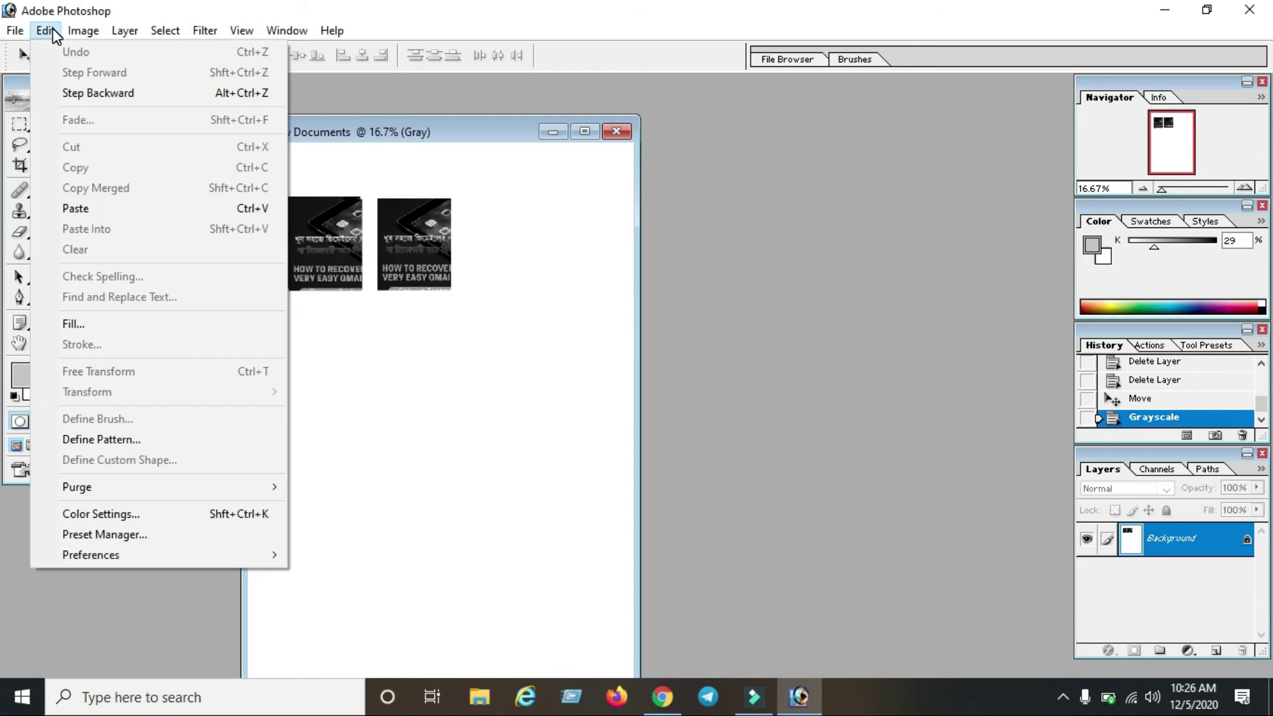
pyautogui.click(109, 95)
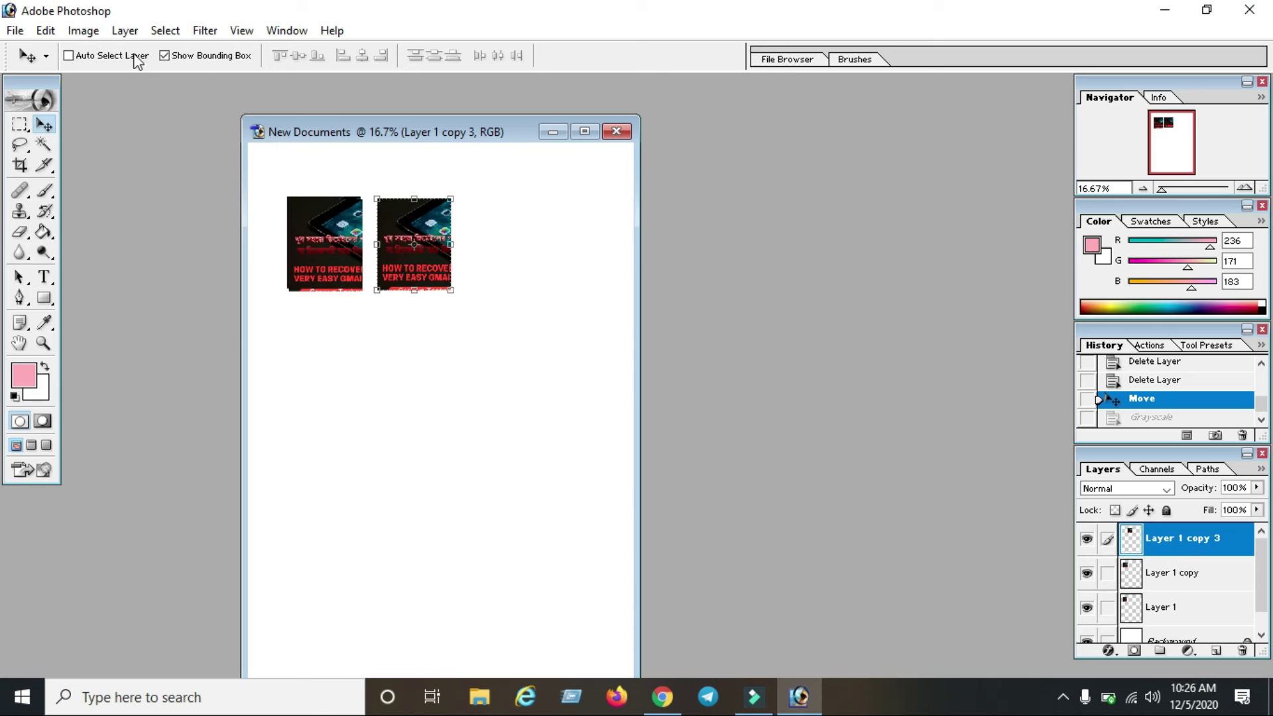
# Step: Set the document's image mode to RGB Color
pyautogui.click(98, 34)
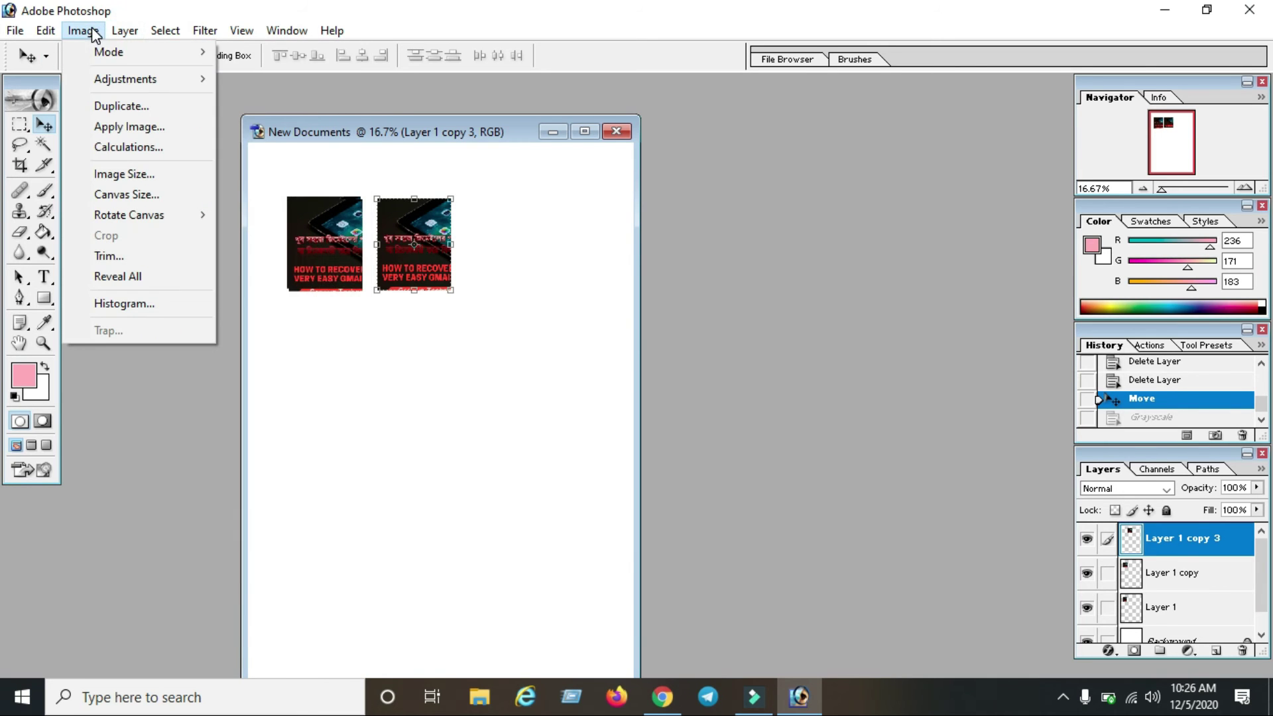
pyautogui.moveTo(129, 55)
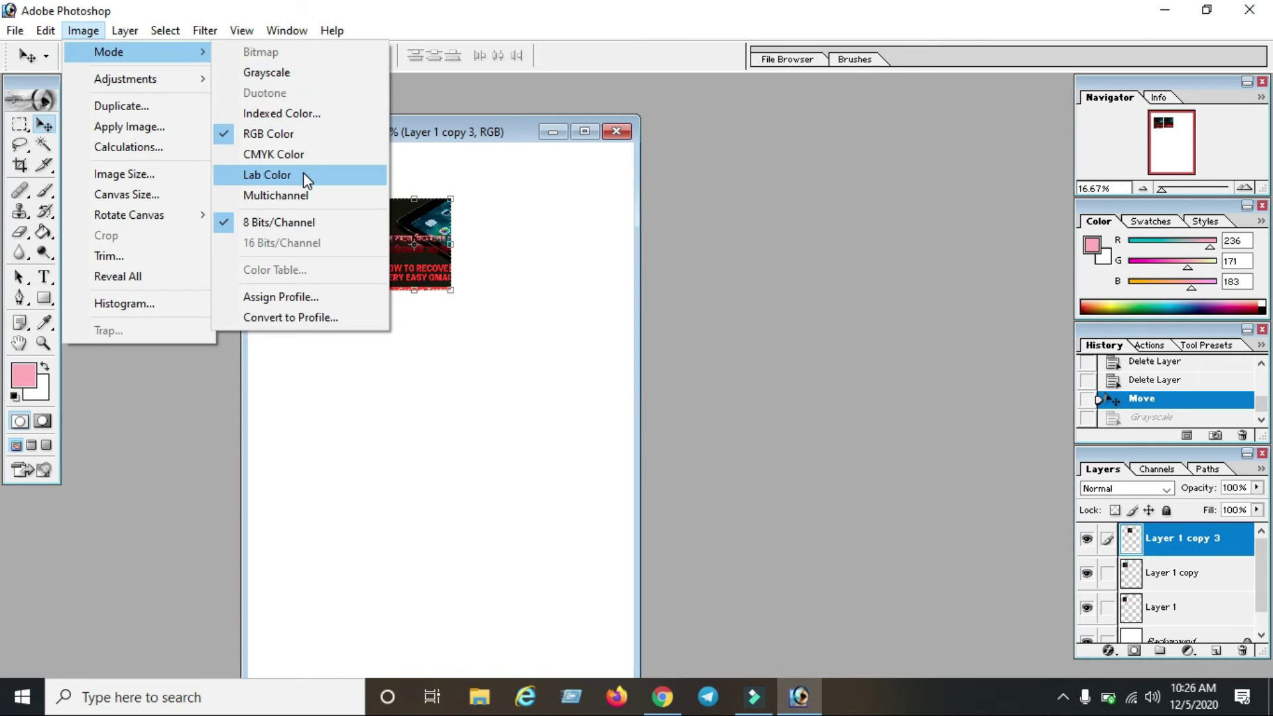
pyautogui.click(270, 142)
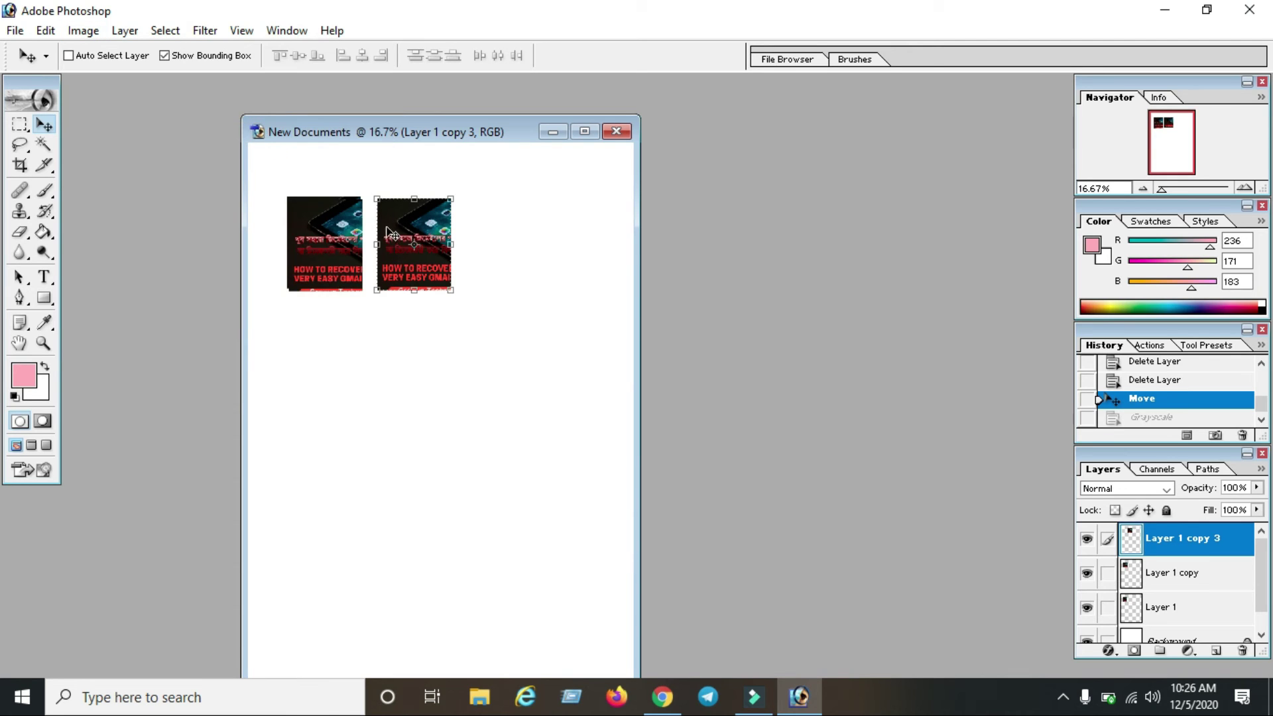
# Step: Try converting the document to CMYK Color mode with its layers flattened, and undo the conversion
pyautogui.click(80, 31)
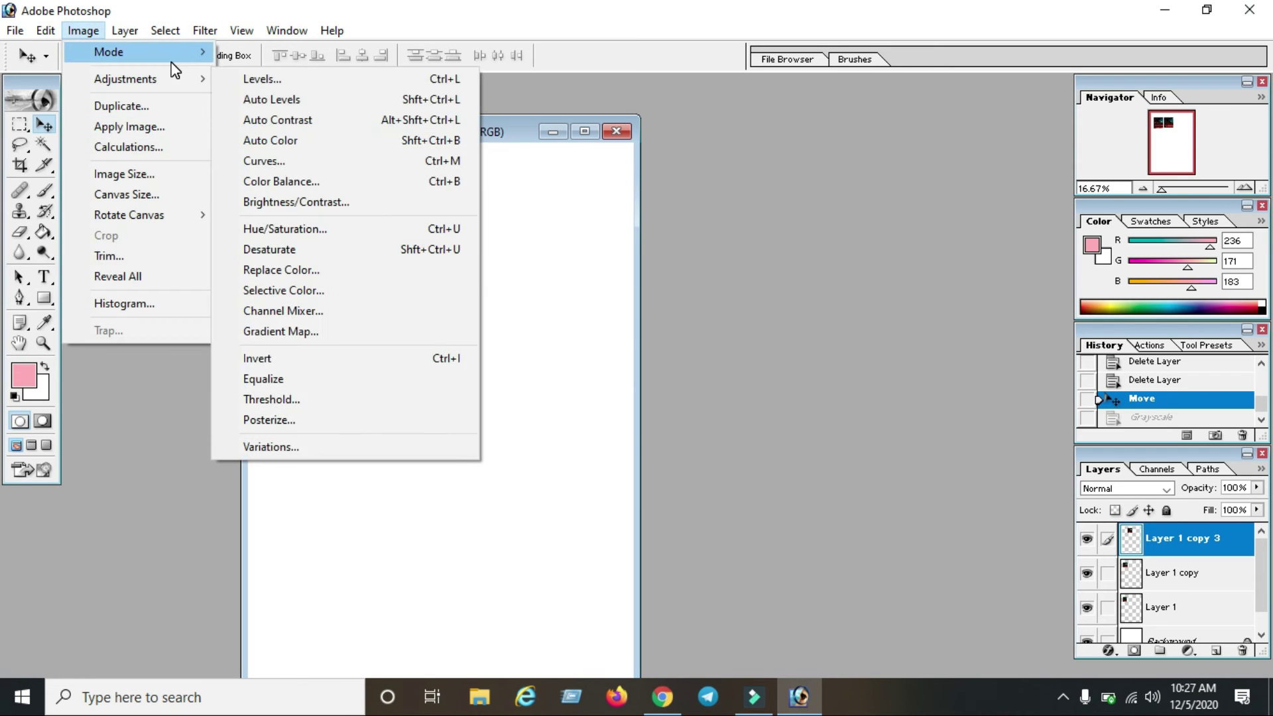
pyautogui.moveTo(176, 53)
pyautogui.click(302, 153)
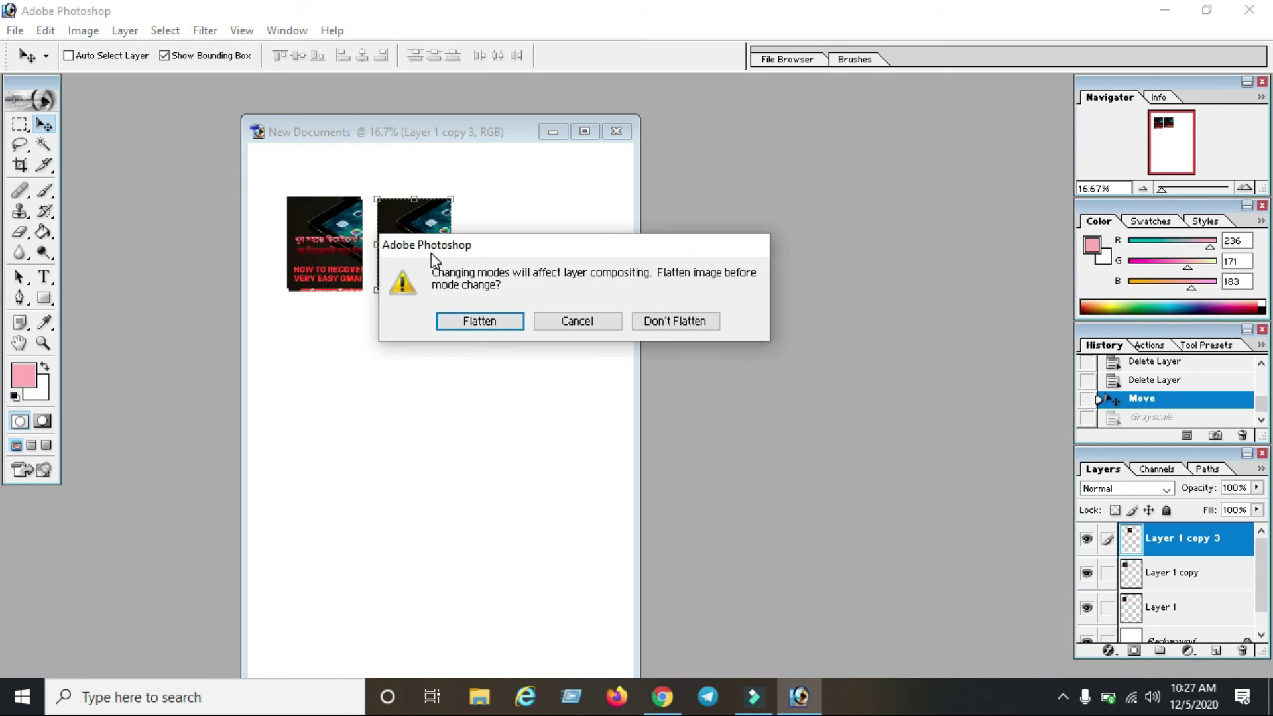
pyautogui.click(505, 320)
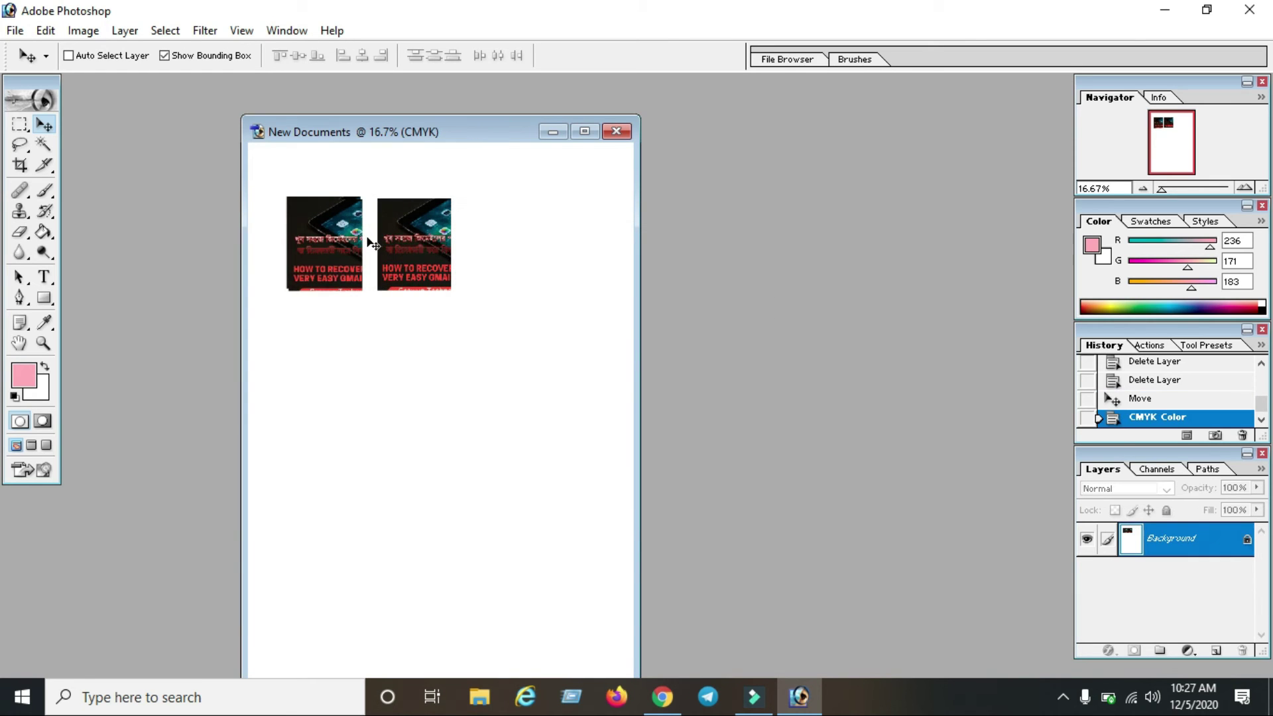
pyautogui.click(444, 298)
pyautogui.click(524, 311)
pyautogui.hotkey('ctrl', 'z')
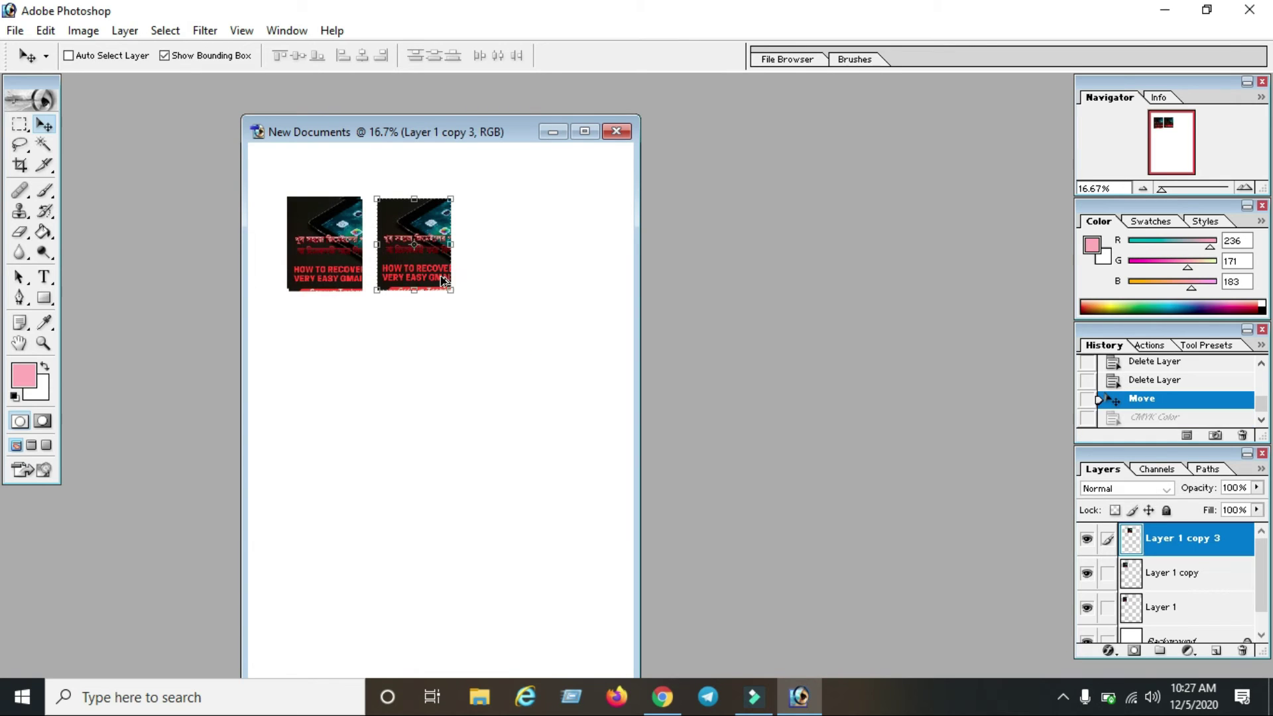
# Step: Convert the layered document from RGB to CMYK Color mode, flattening the image
pyautogui.click(85, 30)
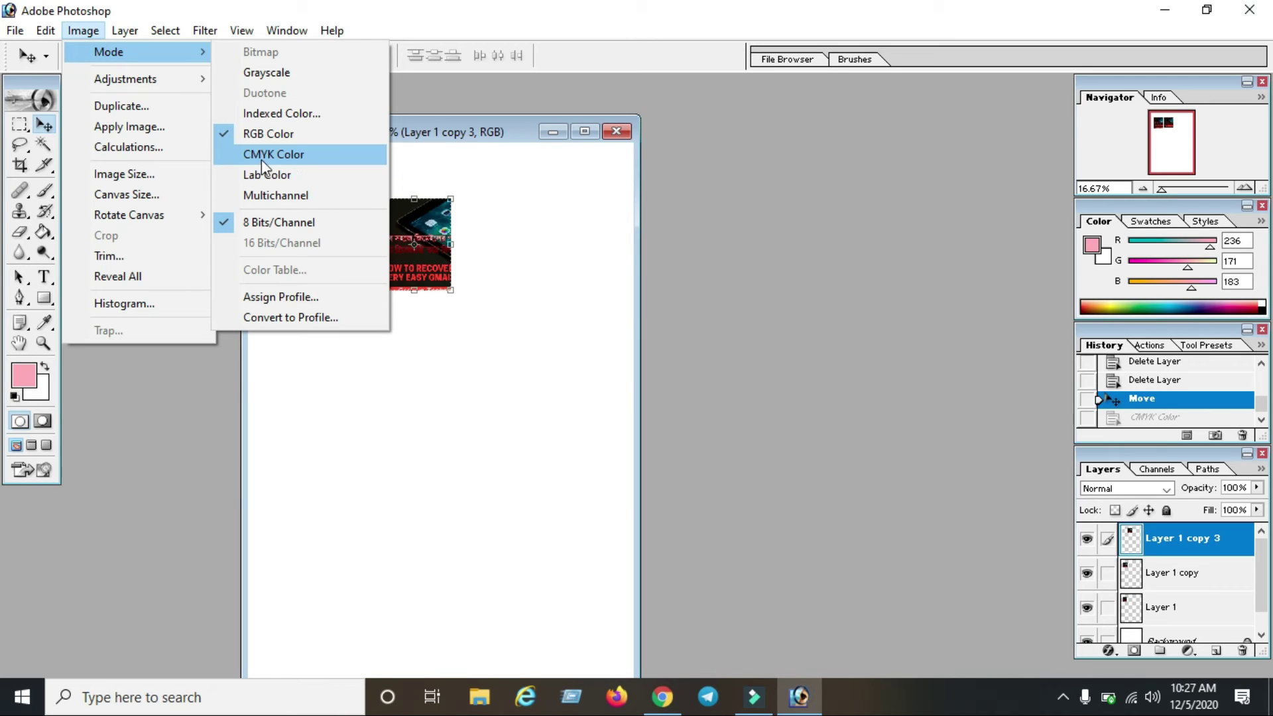
pyautogui.click(297, 159)
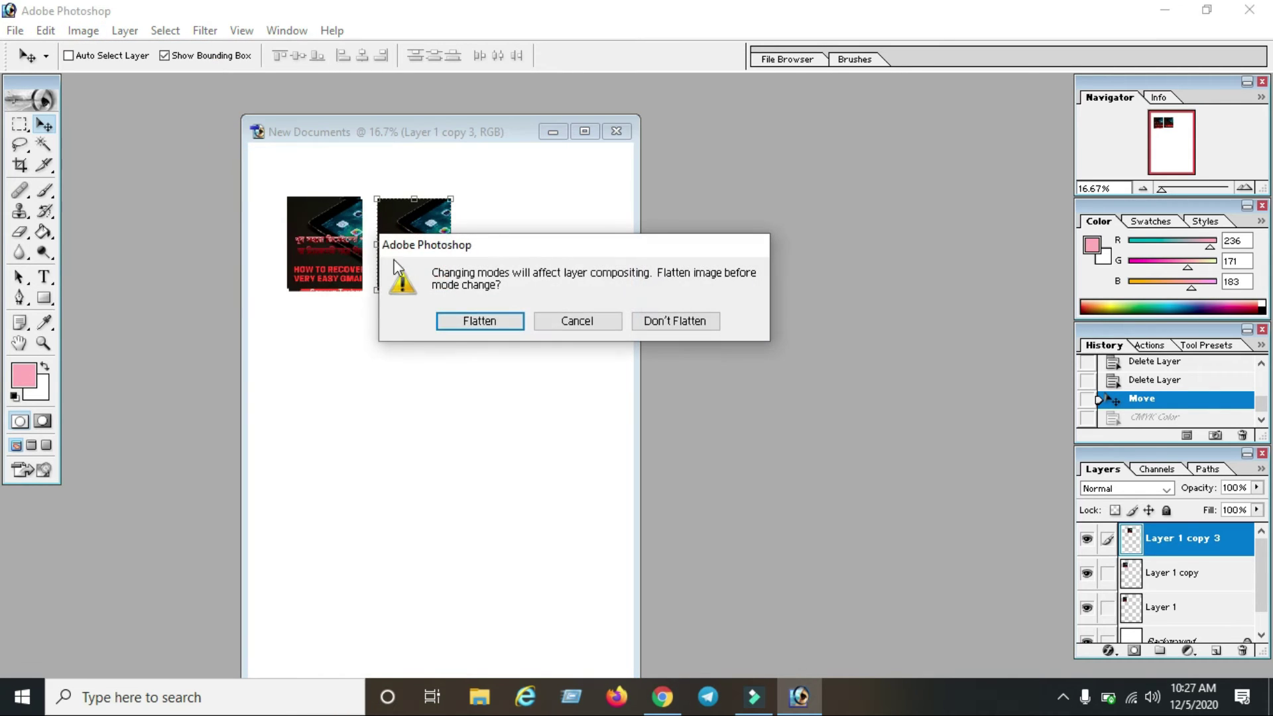
pyautogui.click(487, 321)
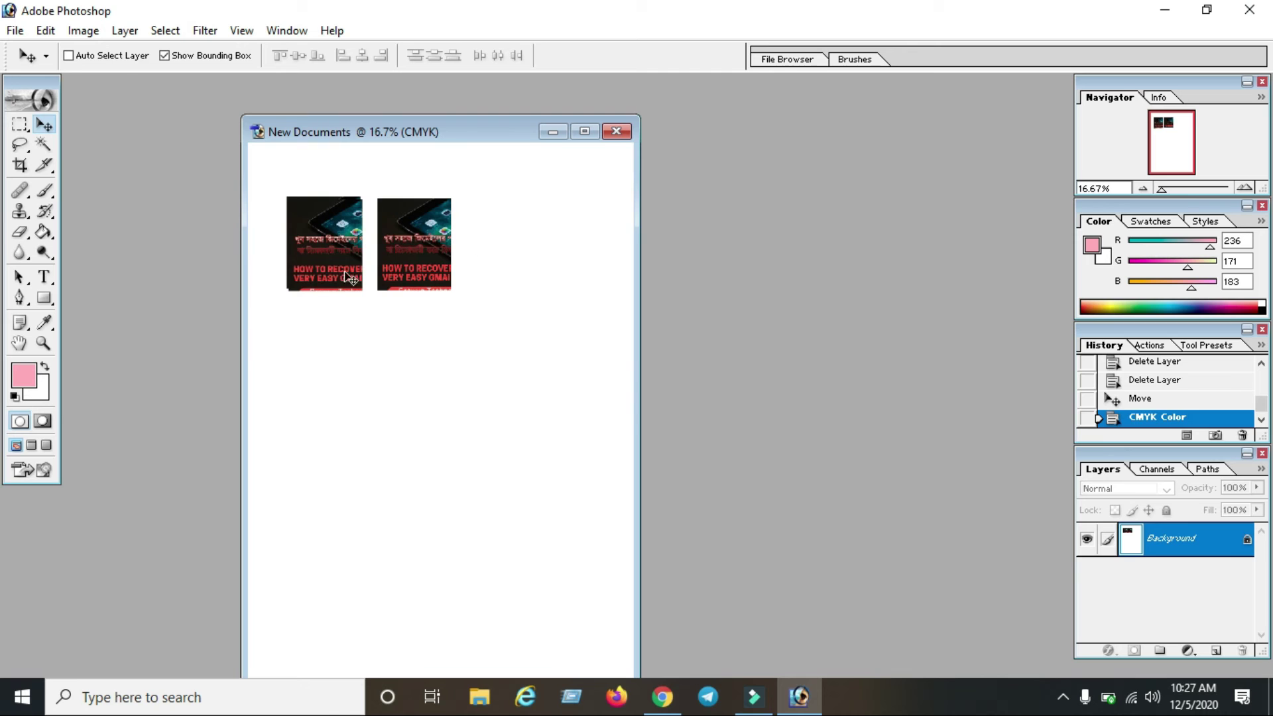
# Step: Convert the flattened document to Lab Color mode and try to move the picture on the locked background
pyautogui.click(82, 31)
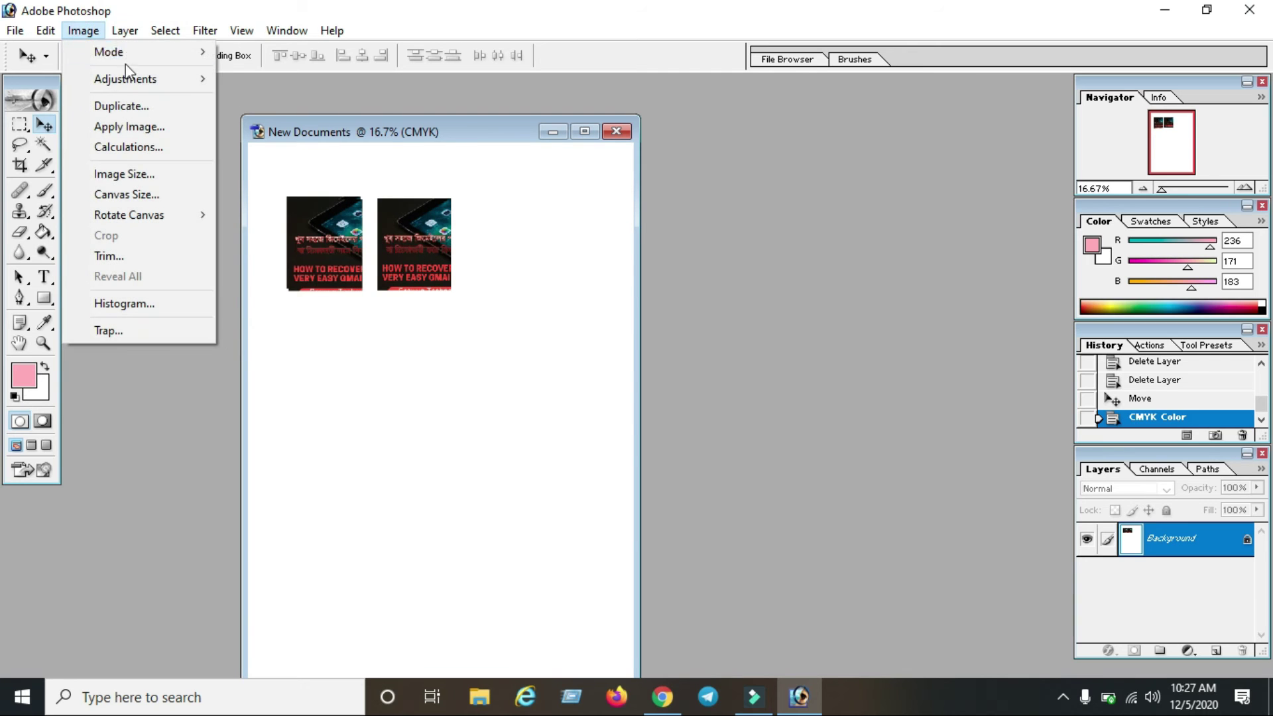
pyautogui.moveTo(126, 53)
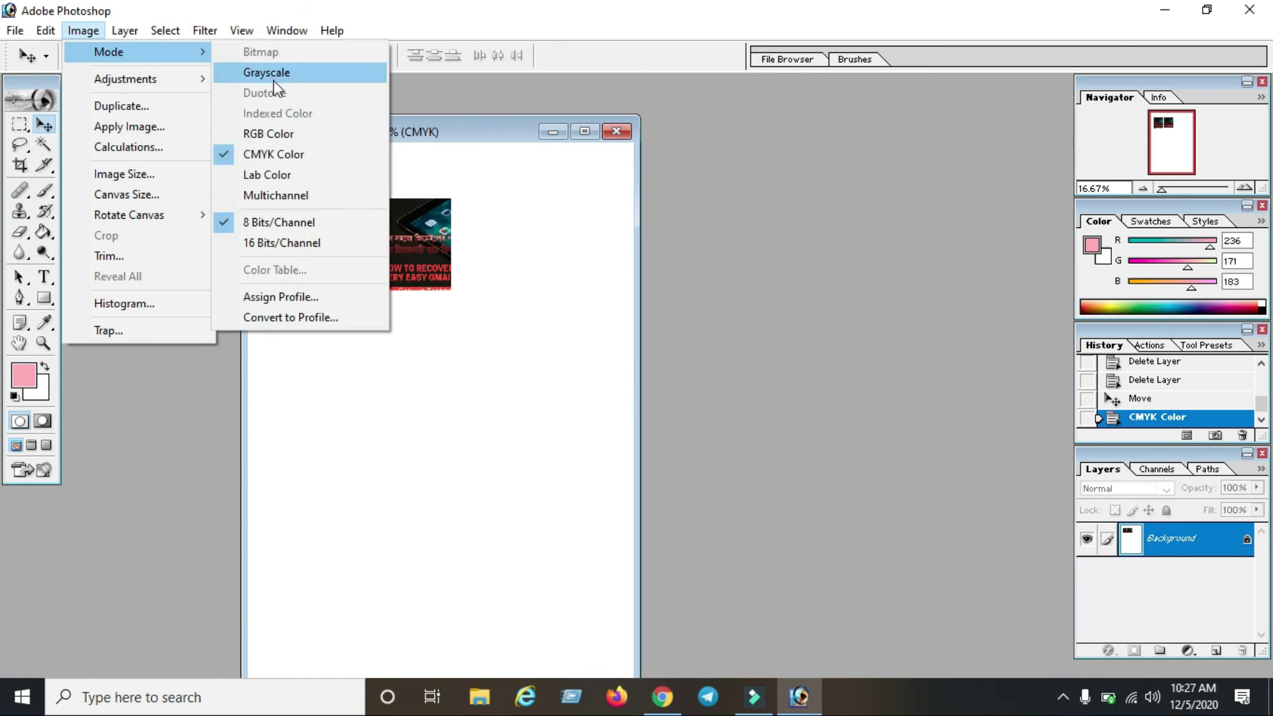
pyautogui.click(293, 176)
pyautogui.moveTo(443, 290); pyautogui.dragTo(406, 245)
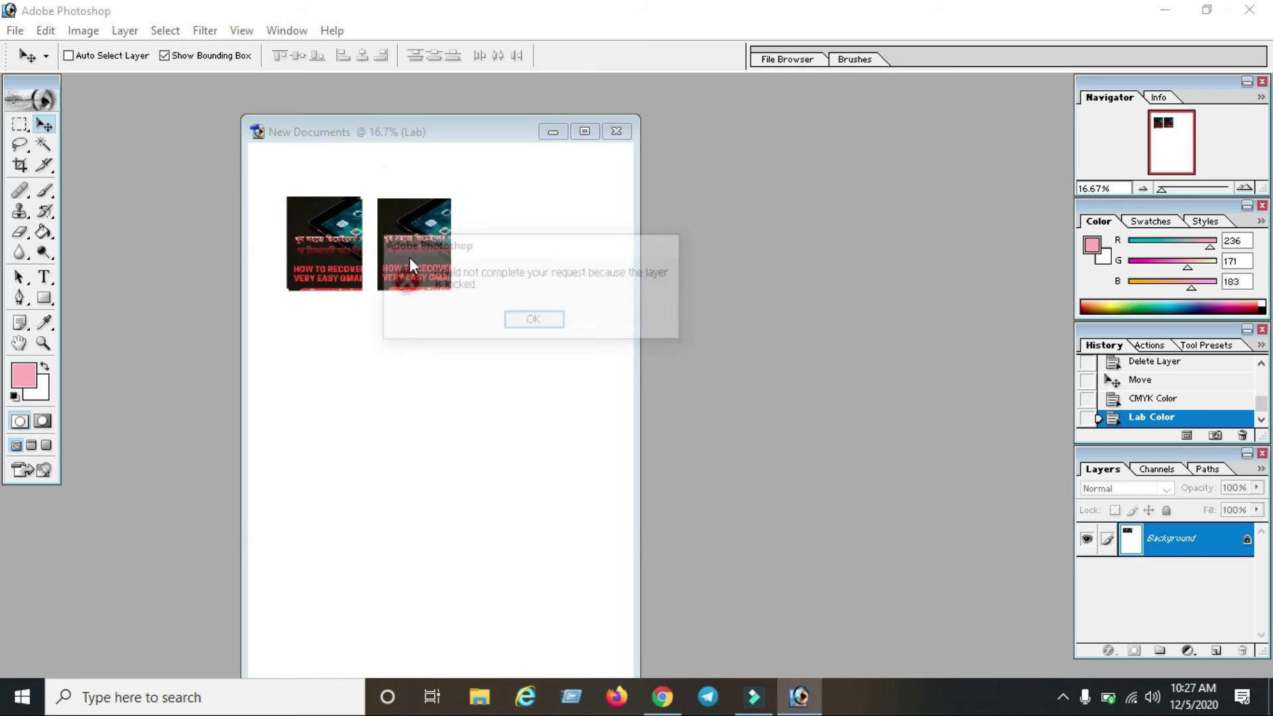
pyautogui.click(546, 323)
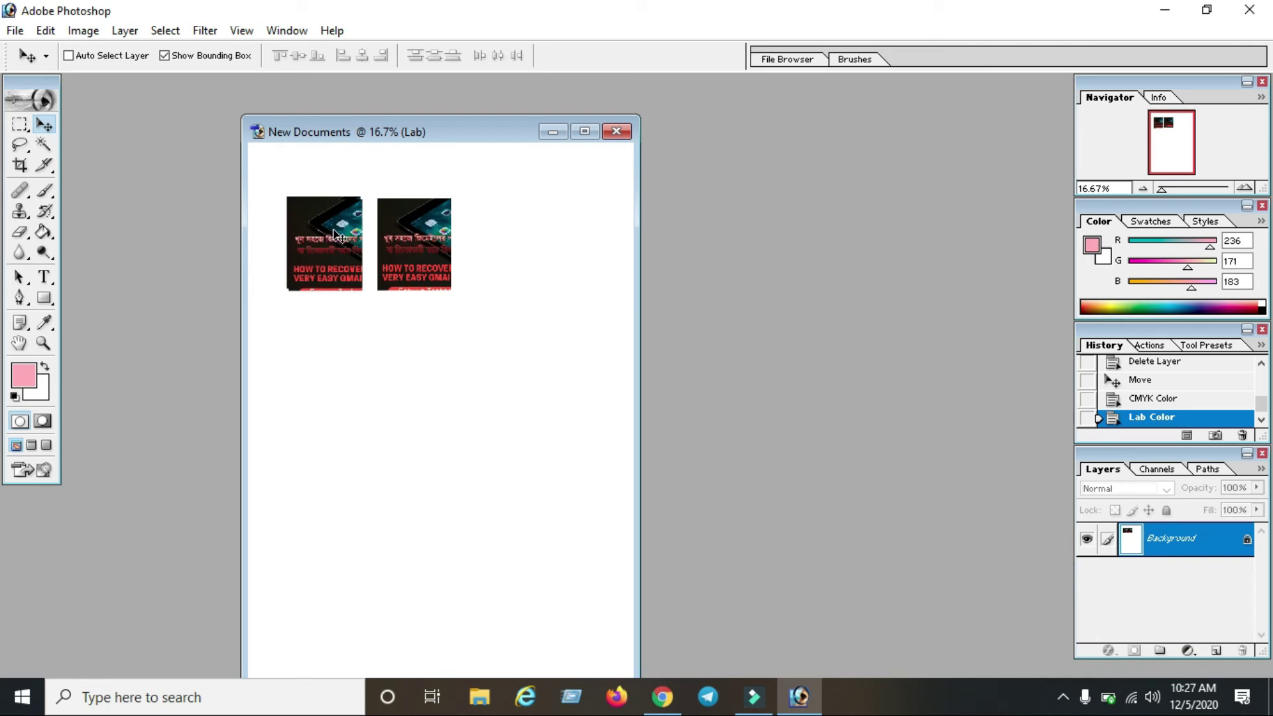
# Step: Start a Levels adjustment on the Lightness channel with the midtone input at 1.40 and a reduced white output level
pyautogui.click(88, 31)
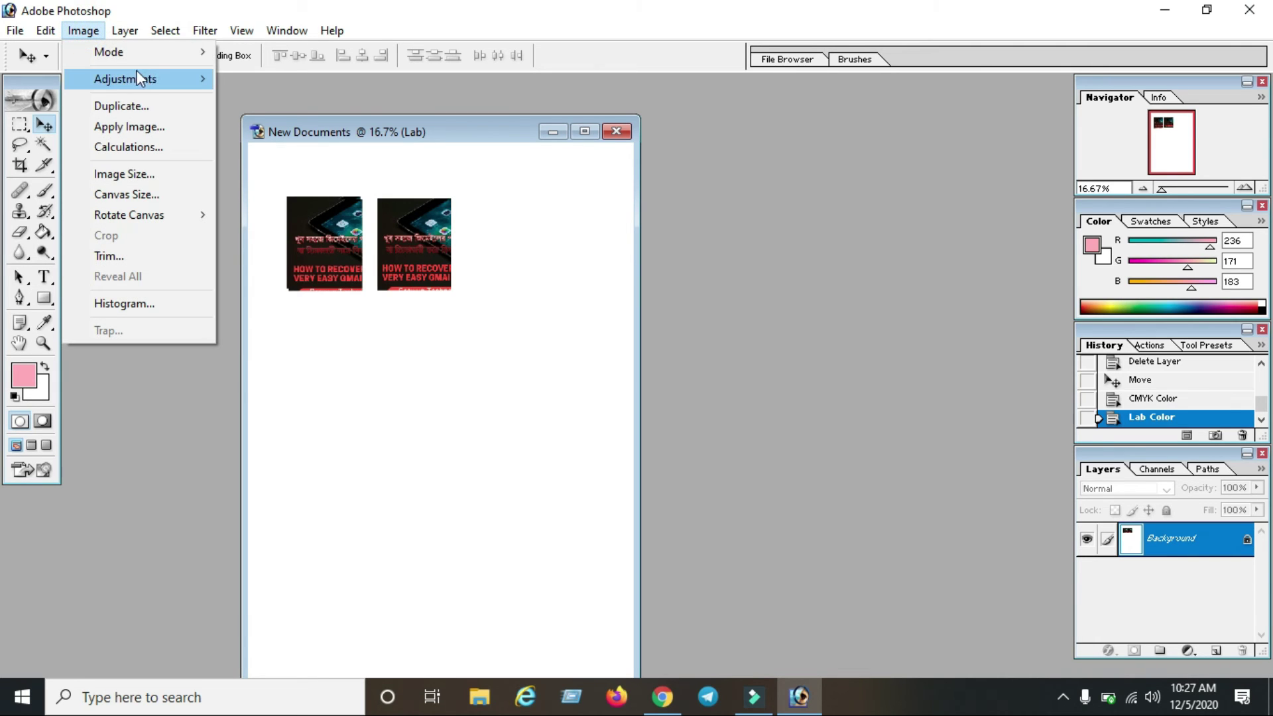
pyautogui.moveTo(135, 53)
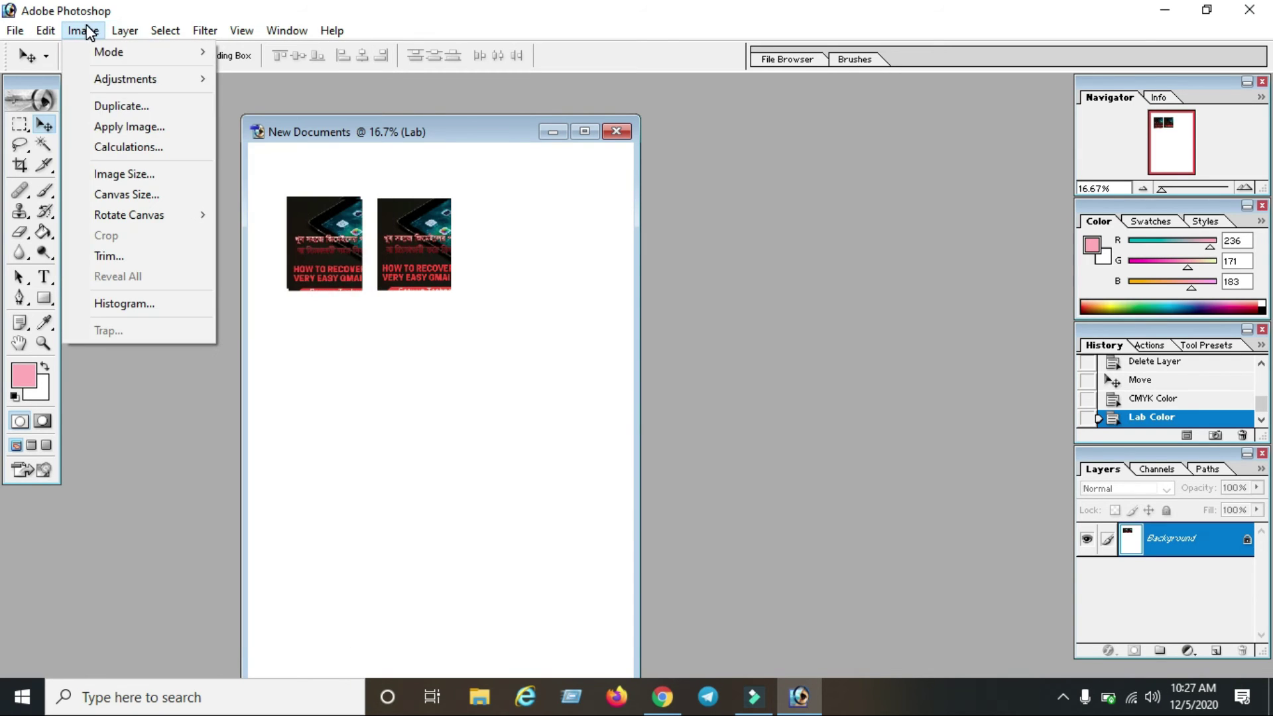
pyautogui.moveTo(100, 79)
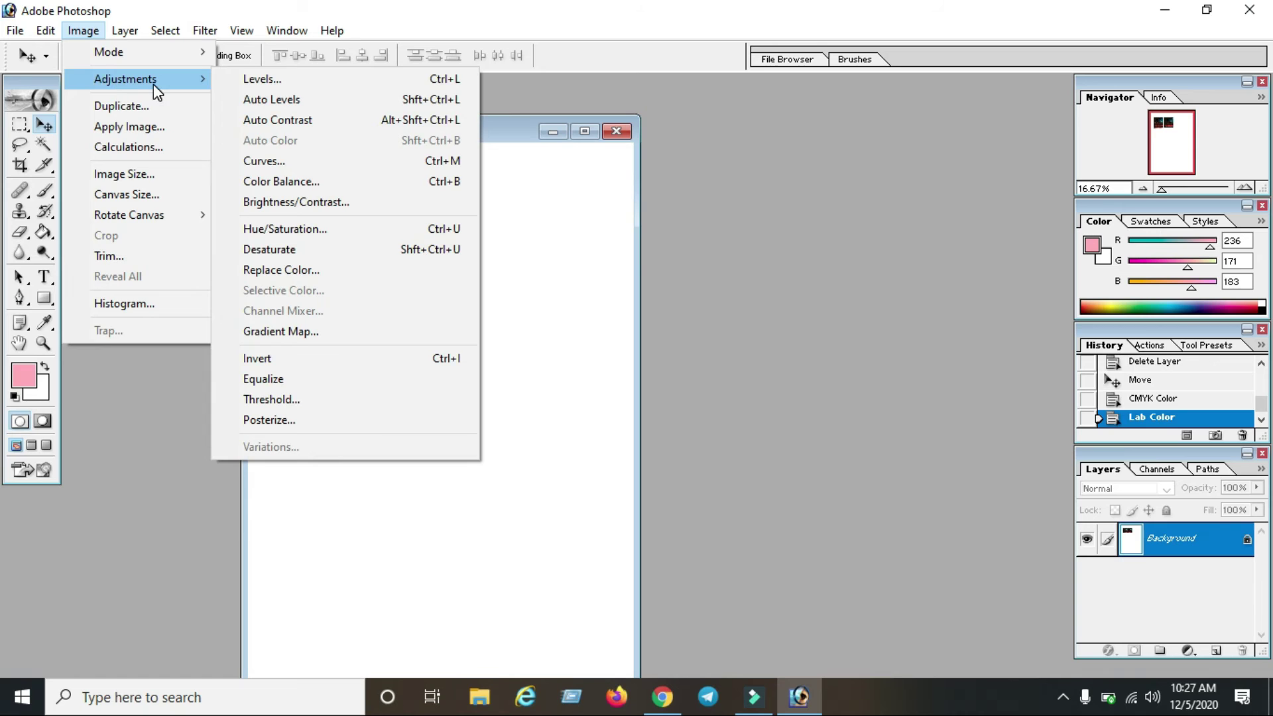
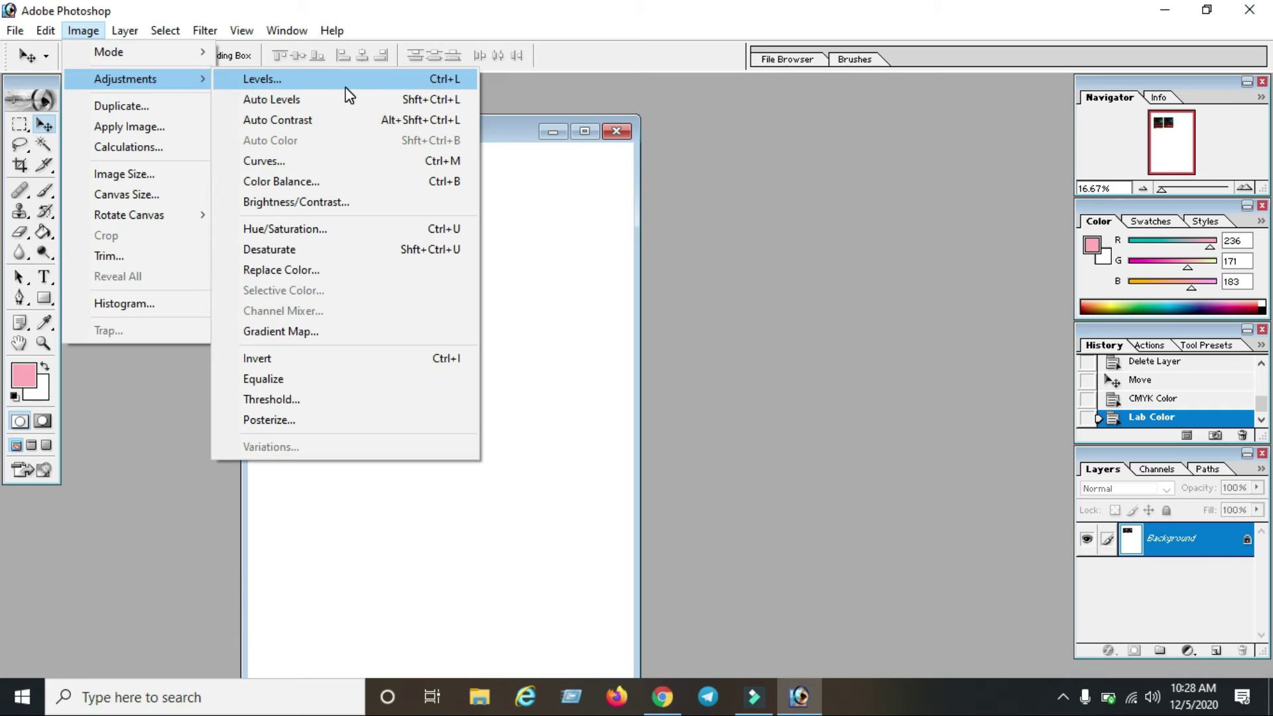
pyautogui.click(439, 79)
pyautogui.click(603, 228)
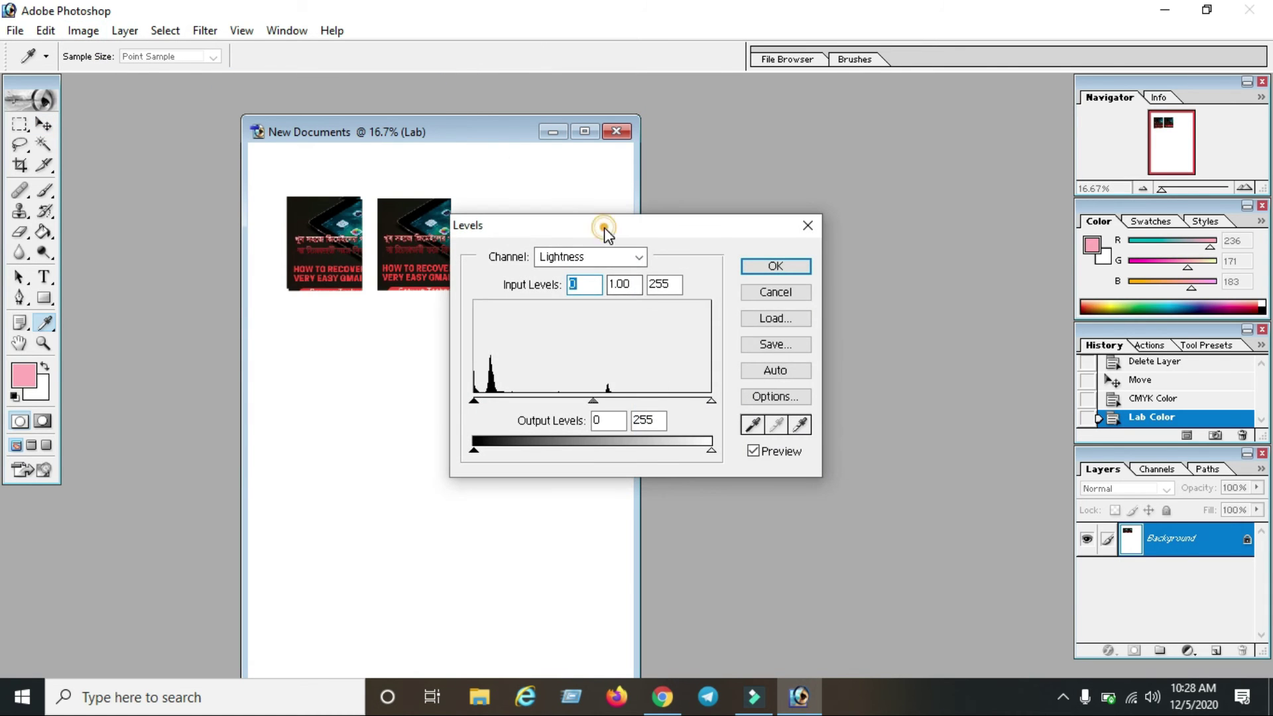
pyautogui.moveTo(605, 229); pyautogui.dragTo(706, 311)
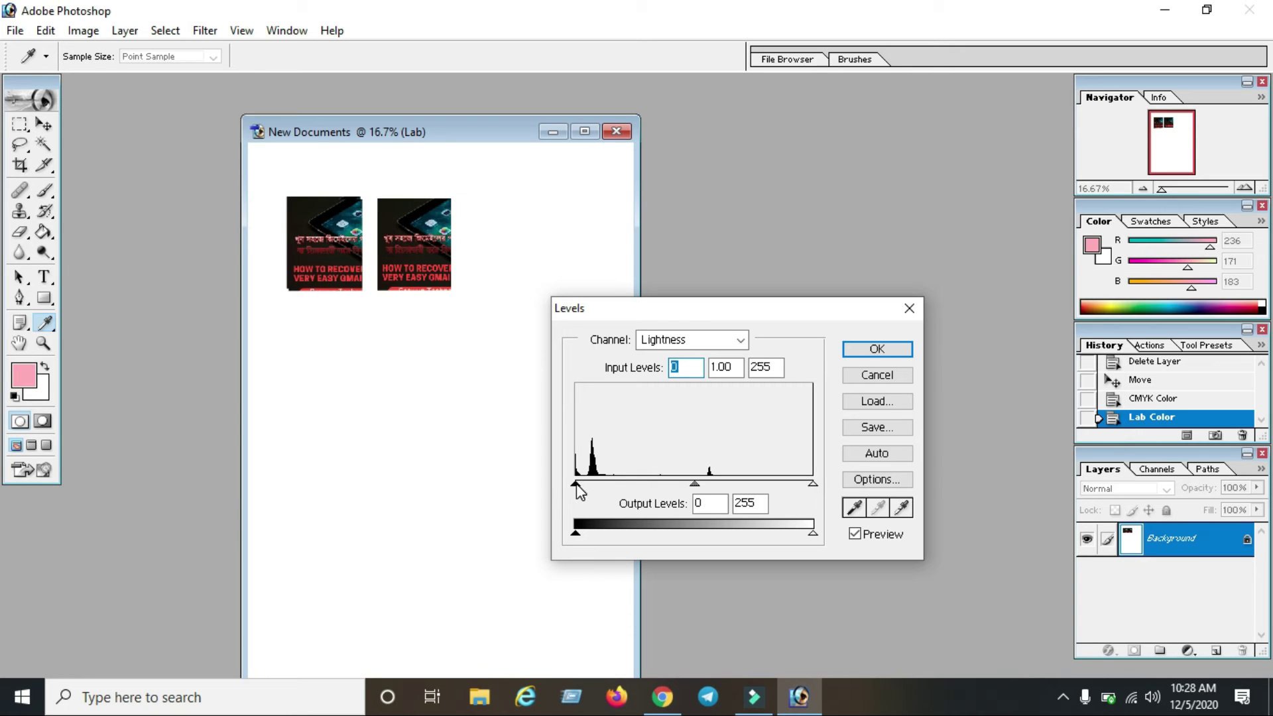
pyautogui.moveTo(581, 488)
pyautogui.mouseDown()
pyautogui.moveTo(710, 489)
pyautogui.moveTo(570, 496)
pyautogui.mouseUp()
pyautogui.moveTo(694, 484); pyautogui.dragTo(666, 485)
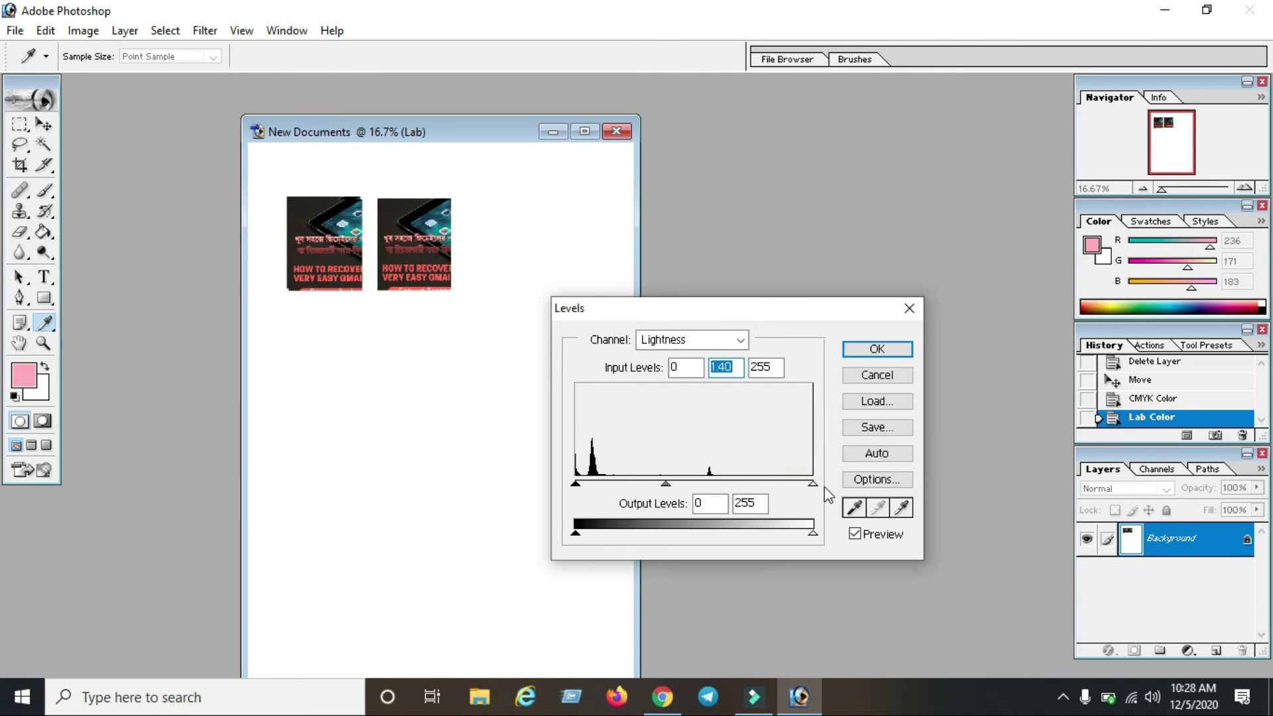
pyautogui.moveTo(812, 484); pyautogui.dragTo(821, 509)
pyautogui.press('Tab')
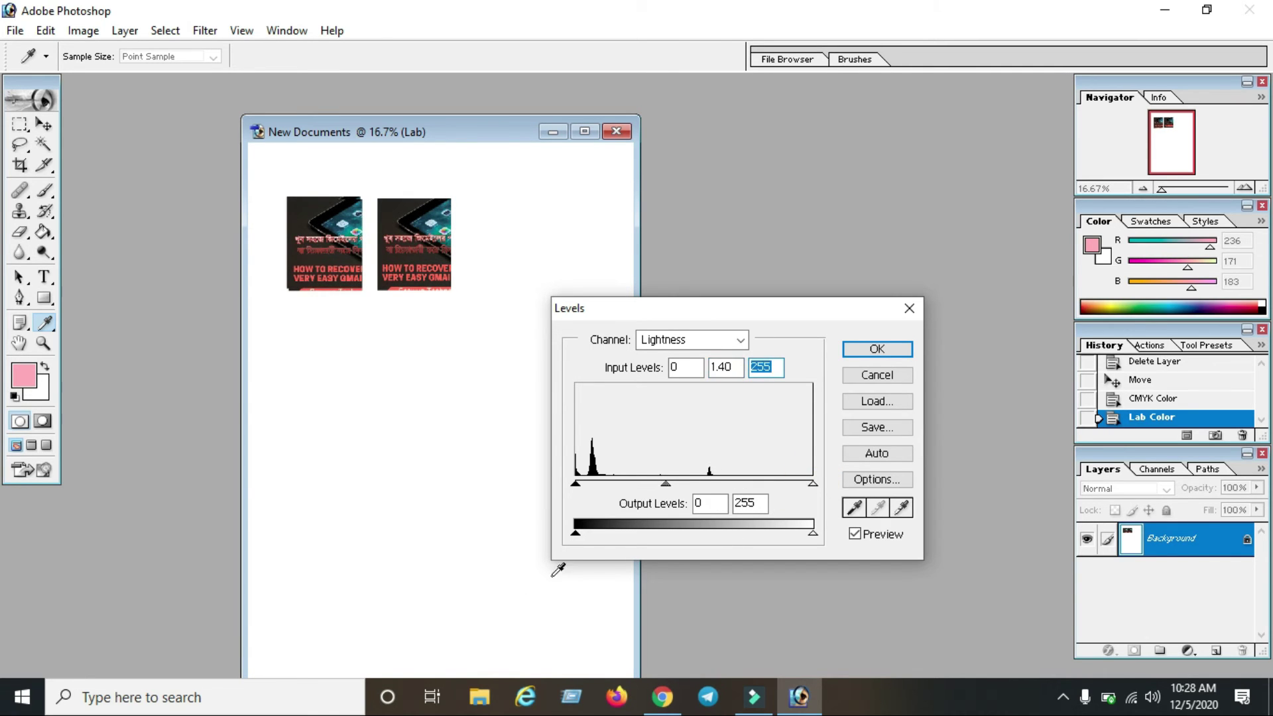
pyautogui.moveTo(578, 538); pyautogui.dragTo(547, 564)
pyautogui.moveTo(812, 543); pyautogui.dragTo(780, 534)
# Step: Set the a channel's Levels to a midtone input of 0.52 and output levels of 16 and 228
pyautogui.click(679, 340)
pyautogui.click(688, 373)
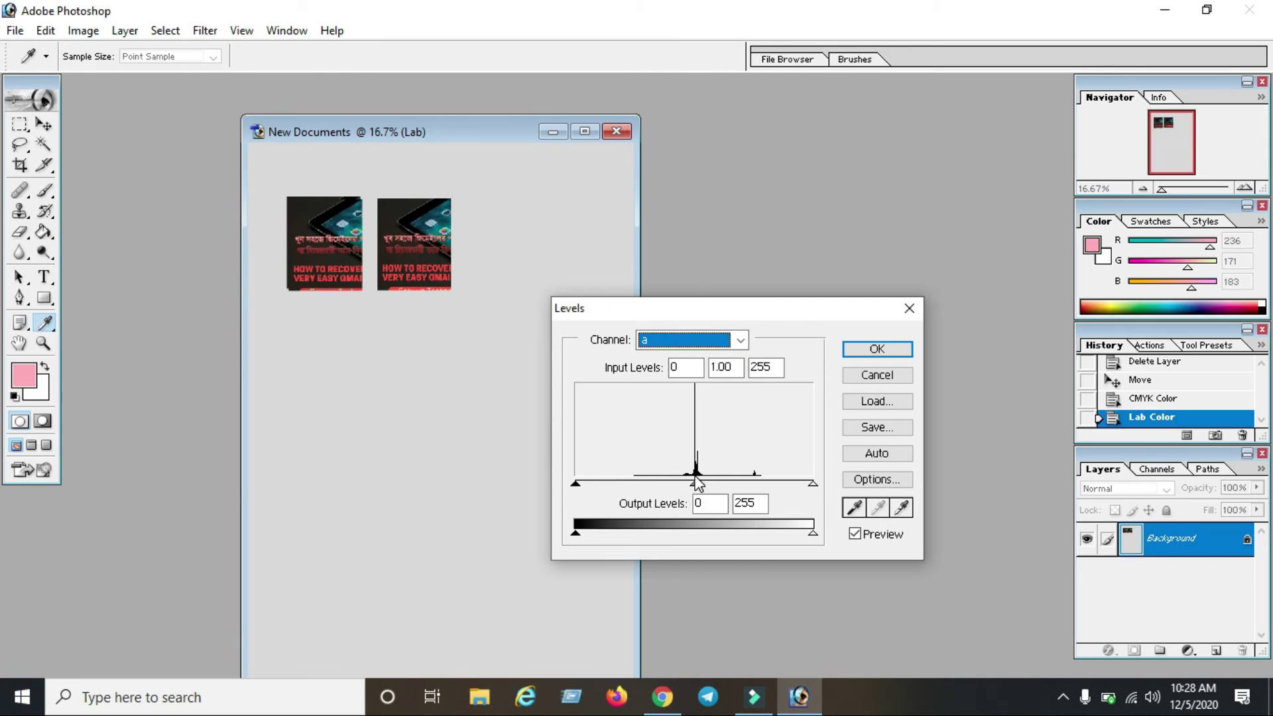
pyautogui.moveTo(694, 485); pyautogui.dragTo(744, 484)
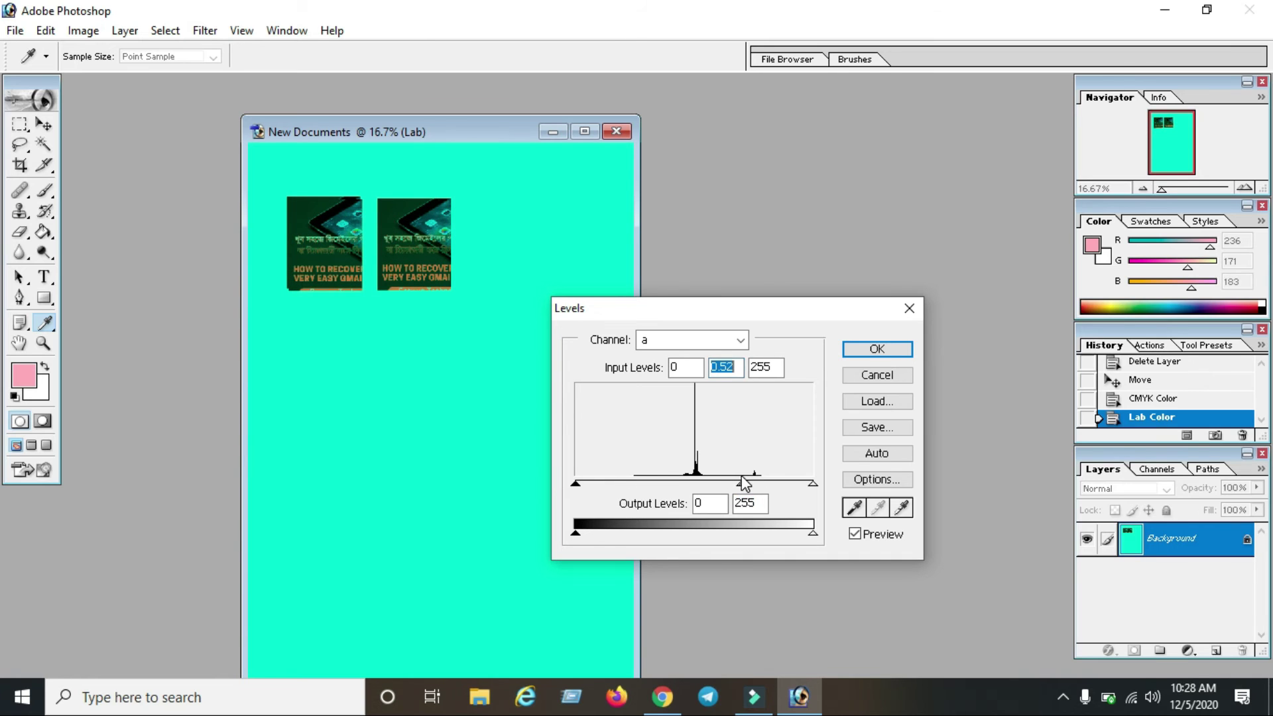
pyautogui.click(574, 482)
pyautogui.moveTo(576, 484); pyautogui.dragTo(590, 539)
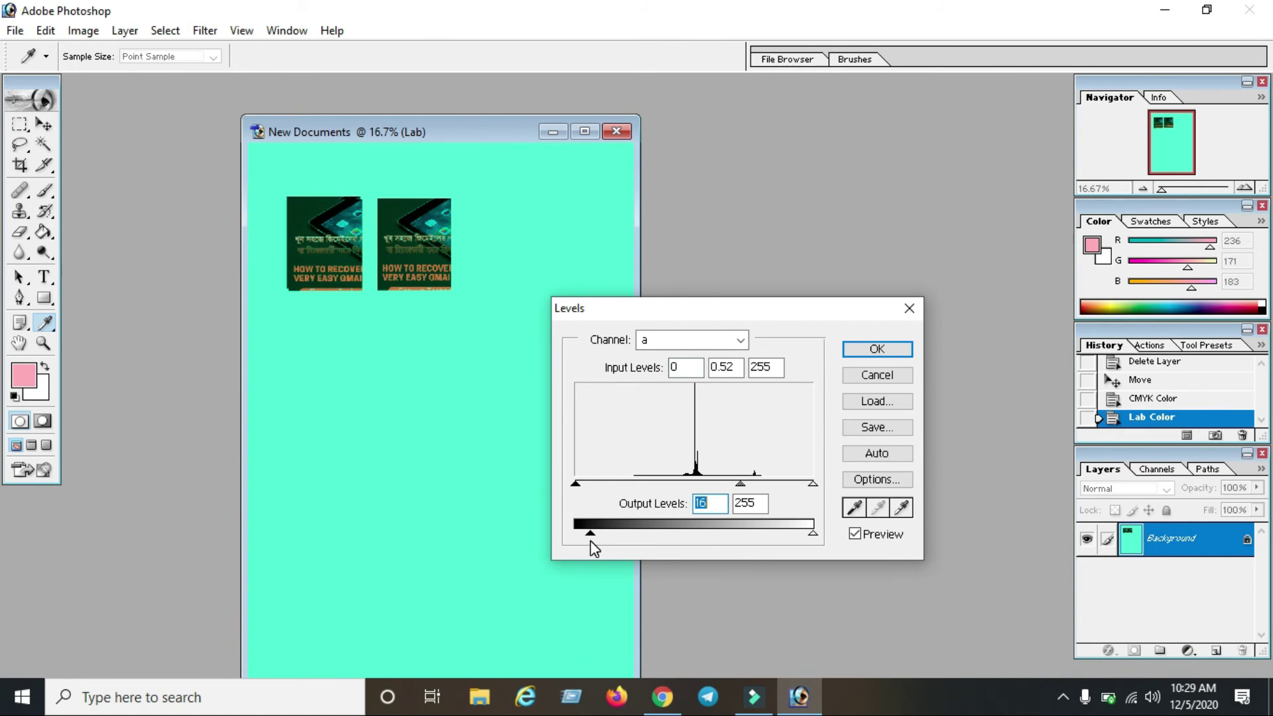
pyautogui.moveTo(812, 533)
pyautogui.mouseDown()
pyautogui.moveTo(656, 539)
pyautogui.moveTo(787, 534)
pyautogui.mouseUp()
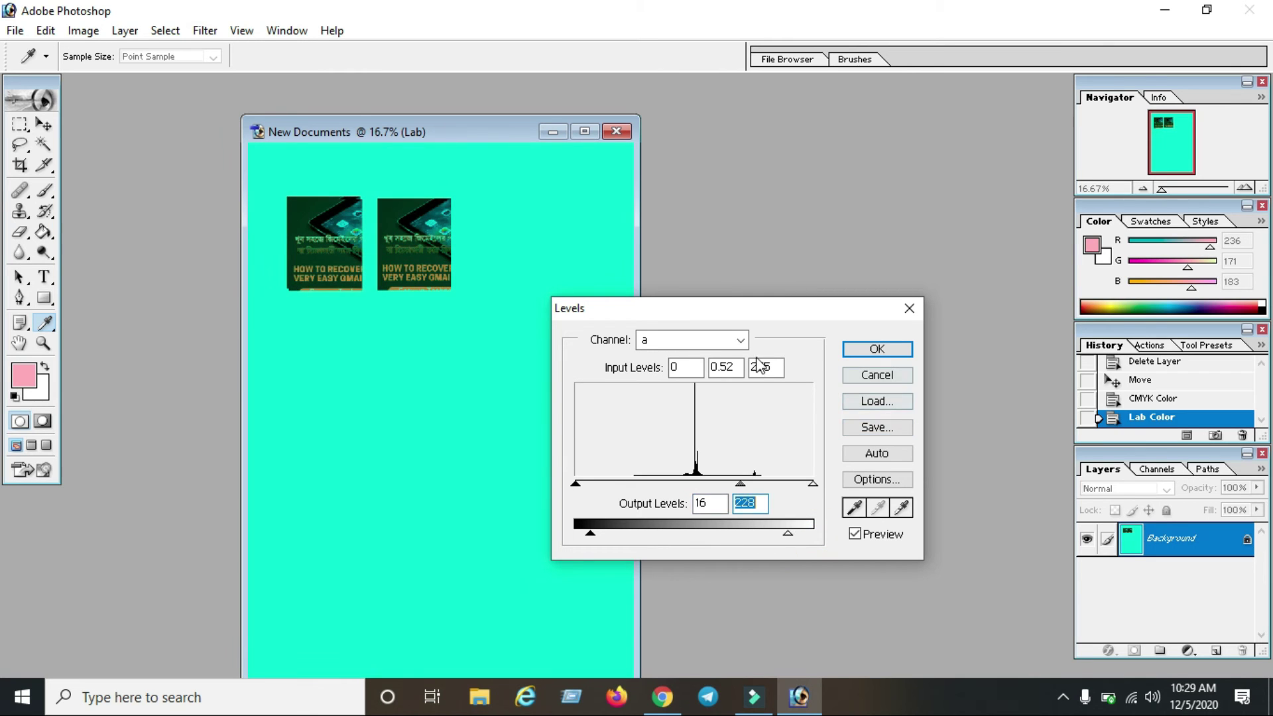
# Step: Try the automatic Levels correction, and cancel the whole Levels adjustment
pyautogui.click(877, 453)
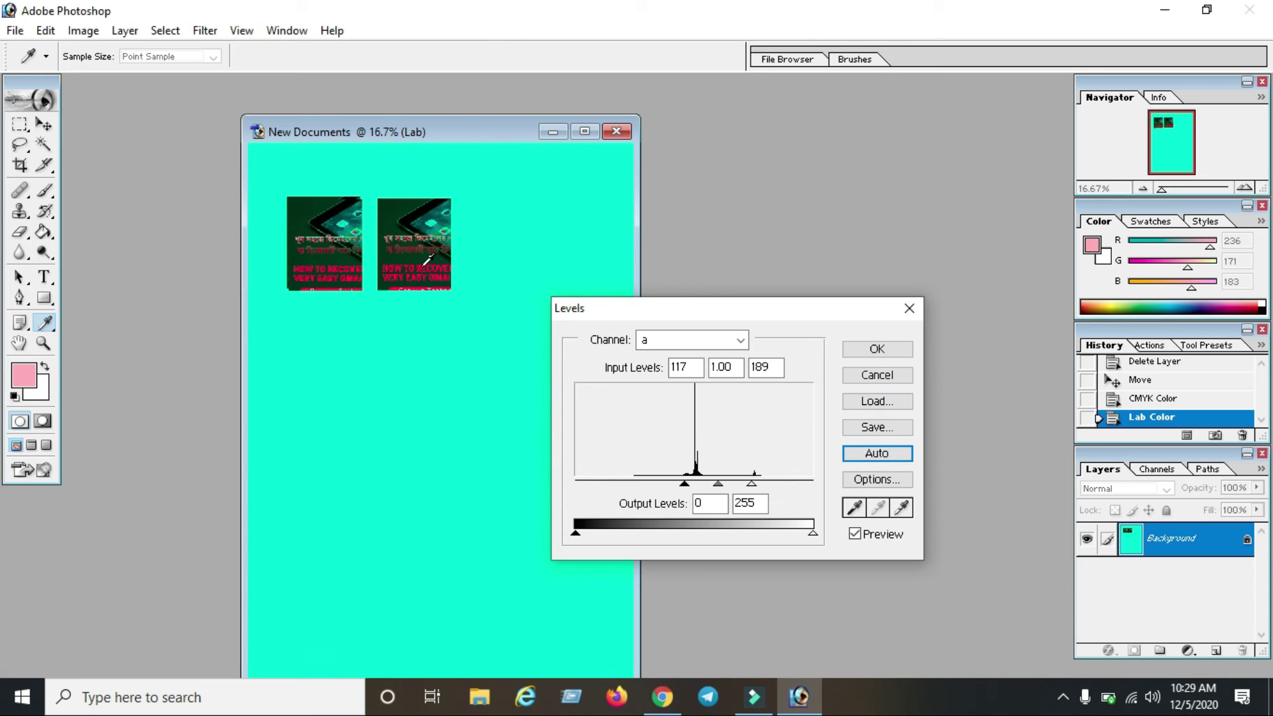
pyautogui.click(875, 376)
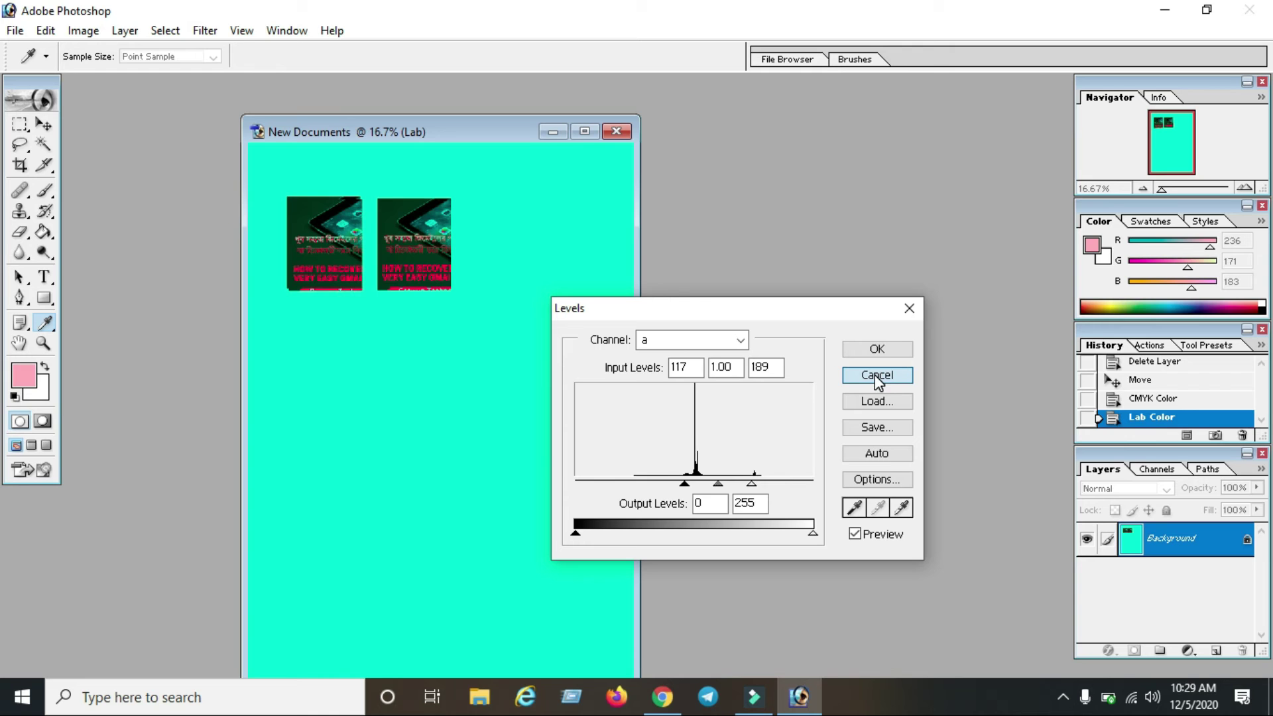
pyautogui.click(875, 375)
pyautogui.press('v')
pyautogui.moveTo(437, 125); pyautogui.dragTo(367, 113)
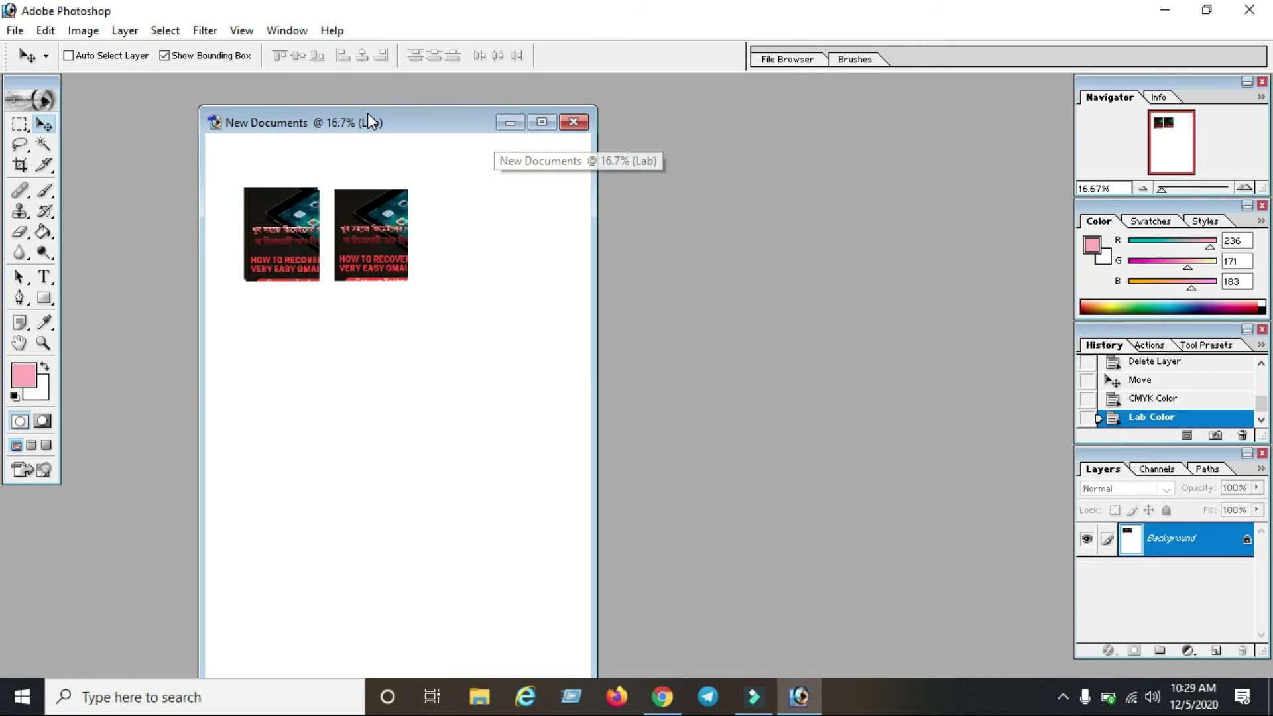
# Step: Apply the Auto Levels adjustment to the flattened image
pyautogui.click(74, 31)
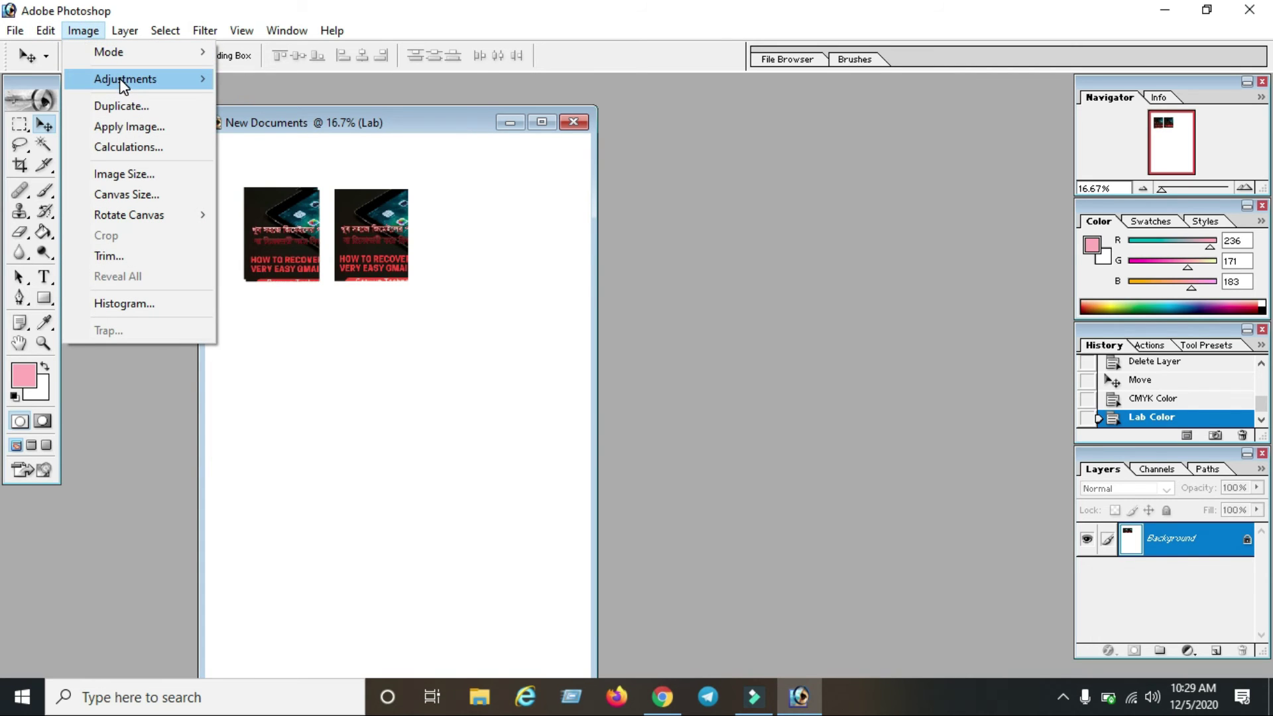
pyautogui.moveTo(127, 80)
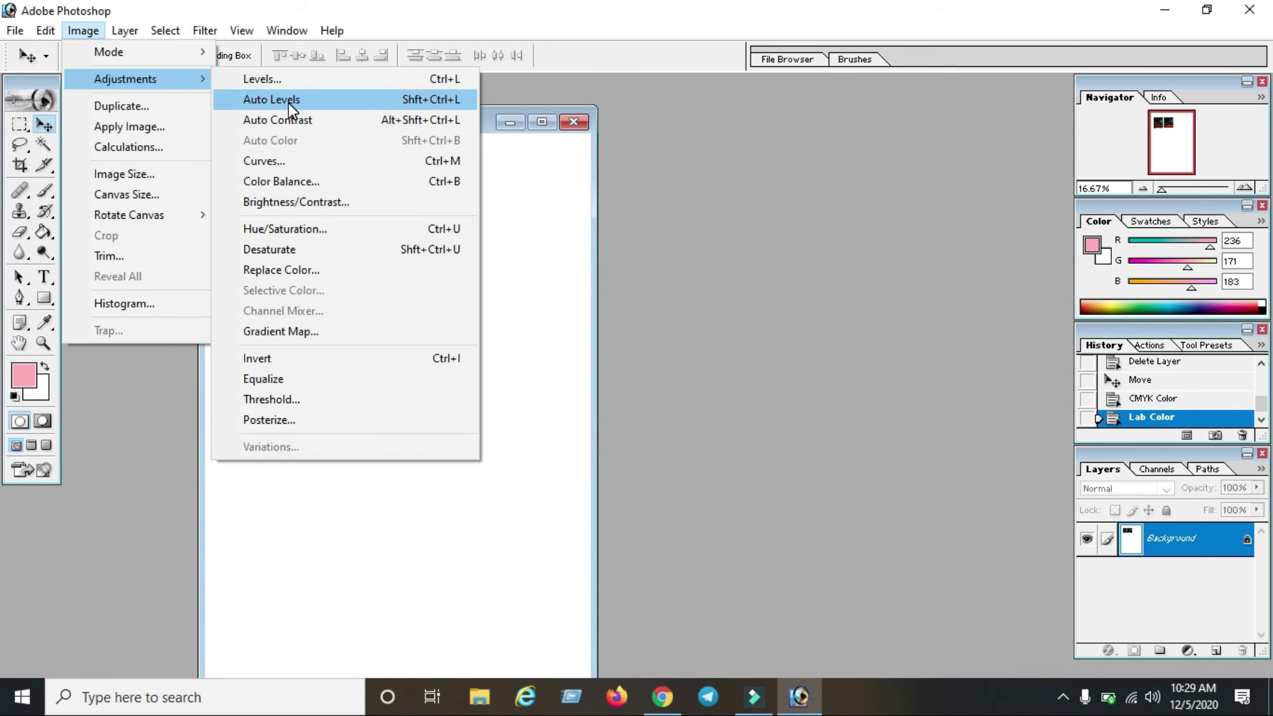
pyautogui.click(449, 105)
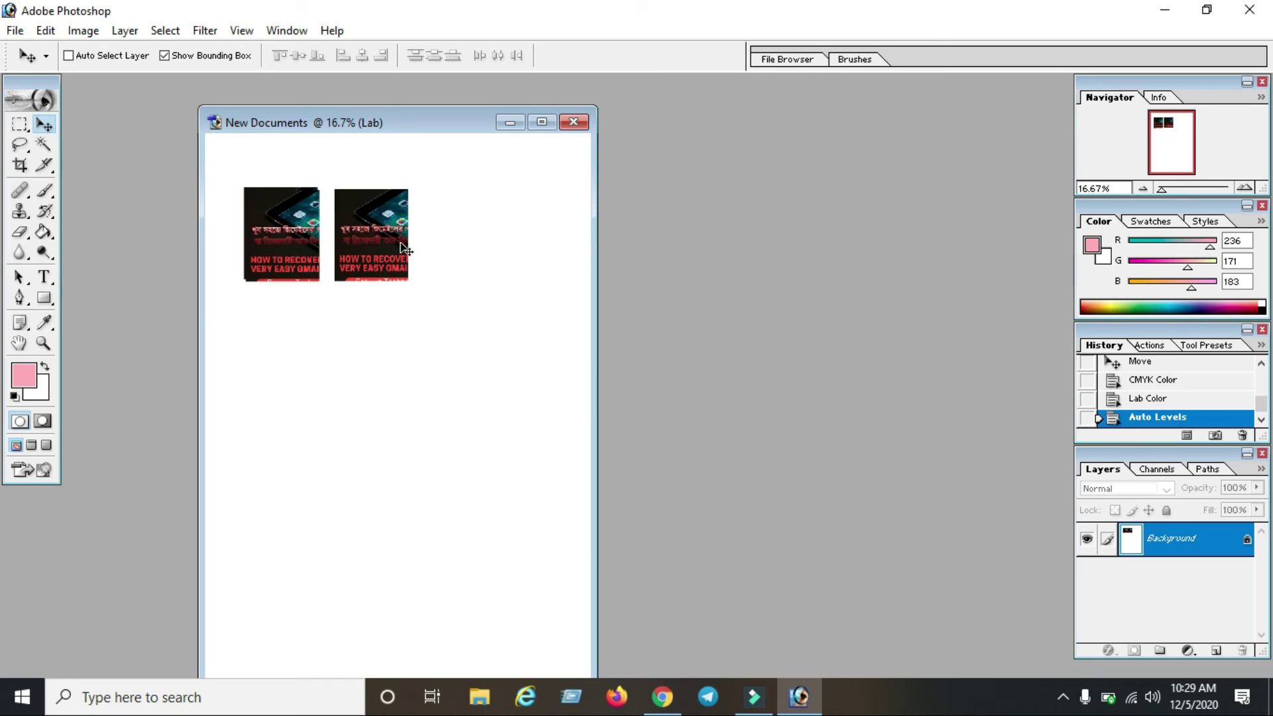
# Step: Apply the Auto Contrast adjustment to the image and reposition the document window nearer the middle of the workspace
pyautogui.click(82, 31)
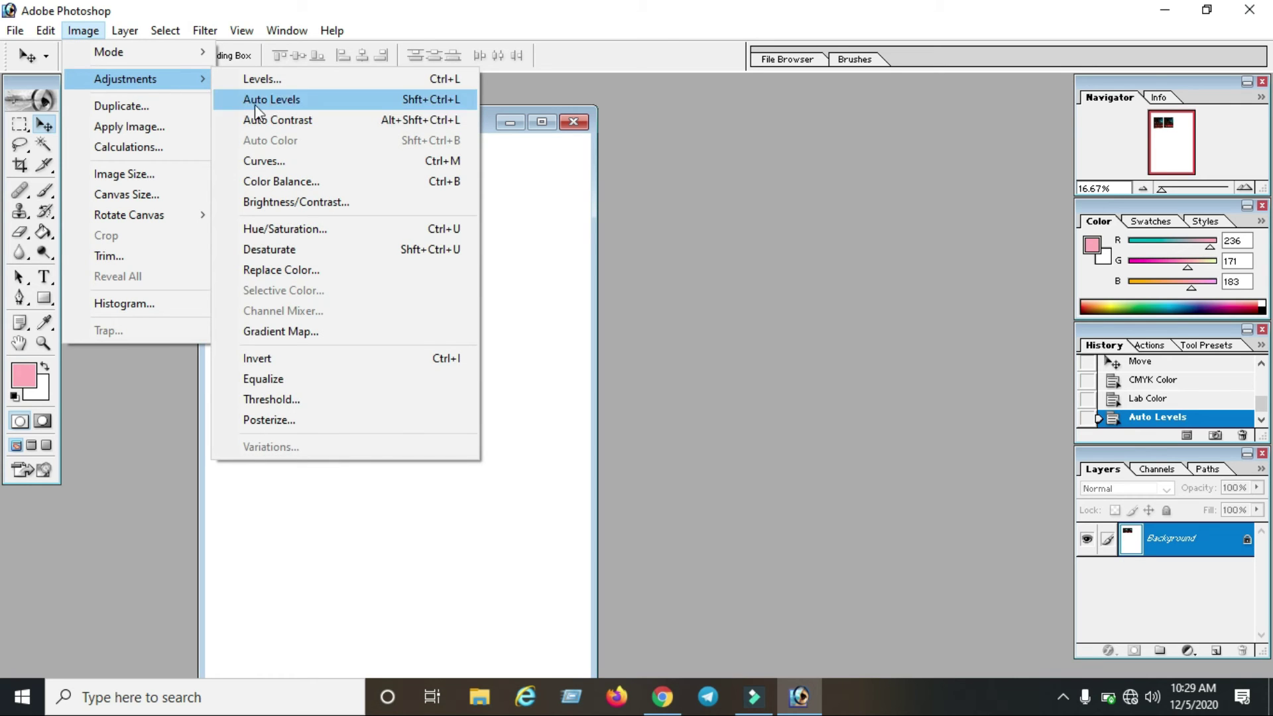
pyautogui.click(341, 122)
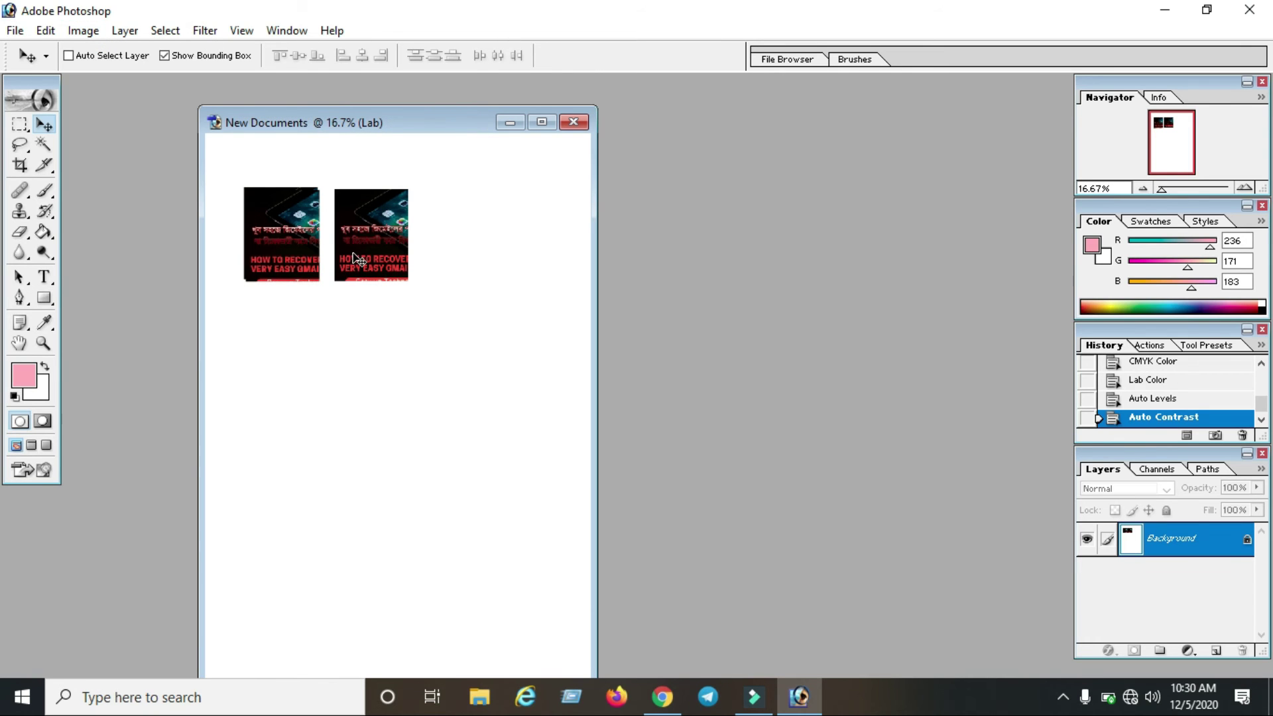
pyautogui.moveTo(314, 129); pyautogui.dragTo(402, 169)
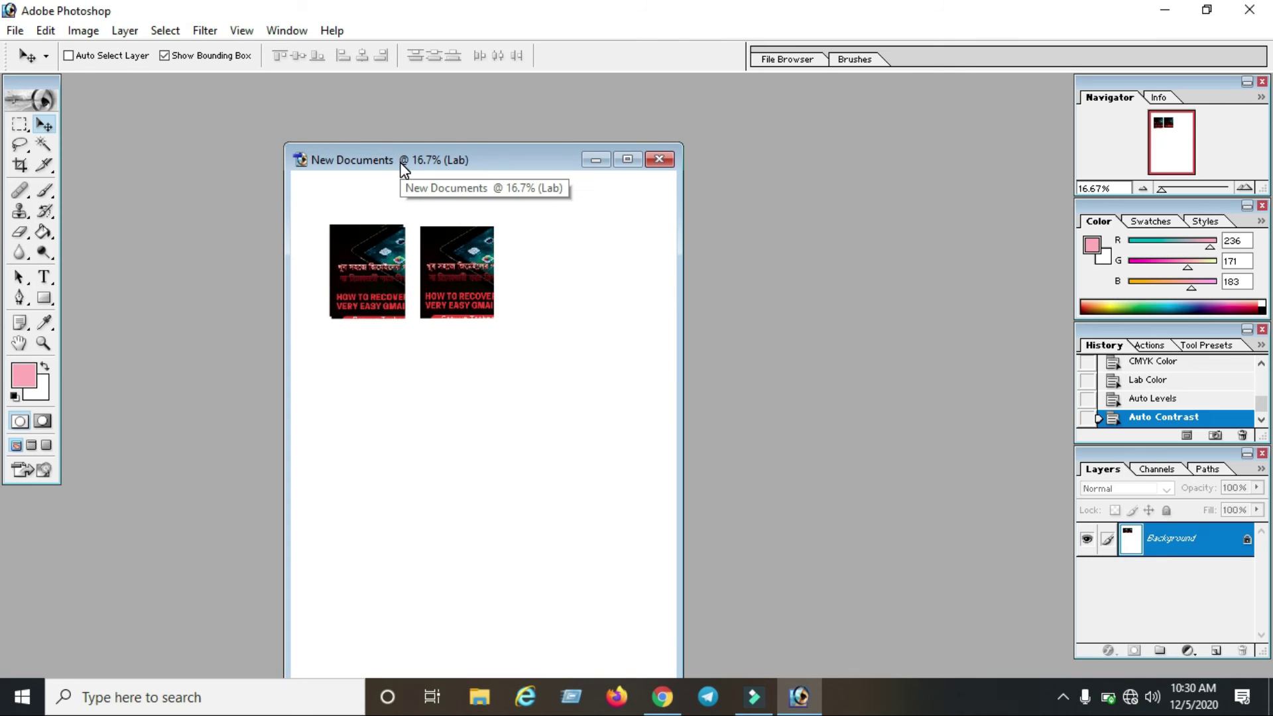
# Step: Start a Curves adjustment on the image and bend the Lightness curve through a point at input 40, output 57
pyautogui.click(83, 31)
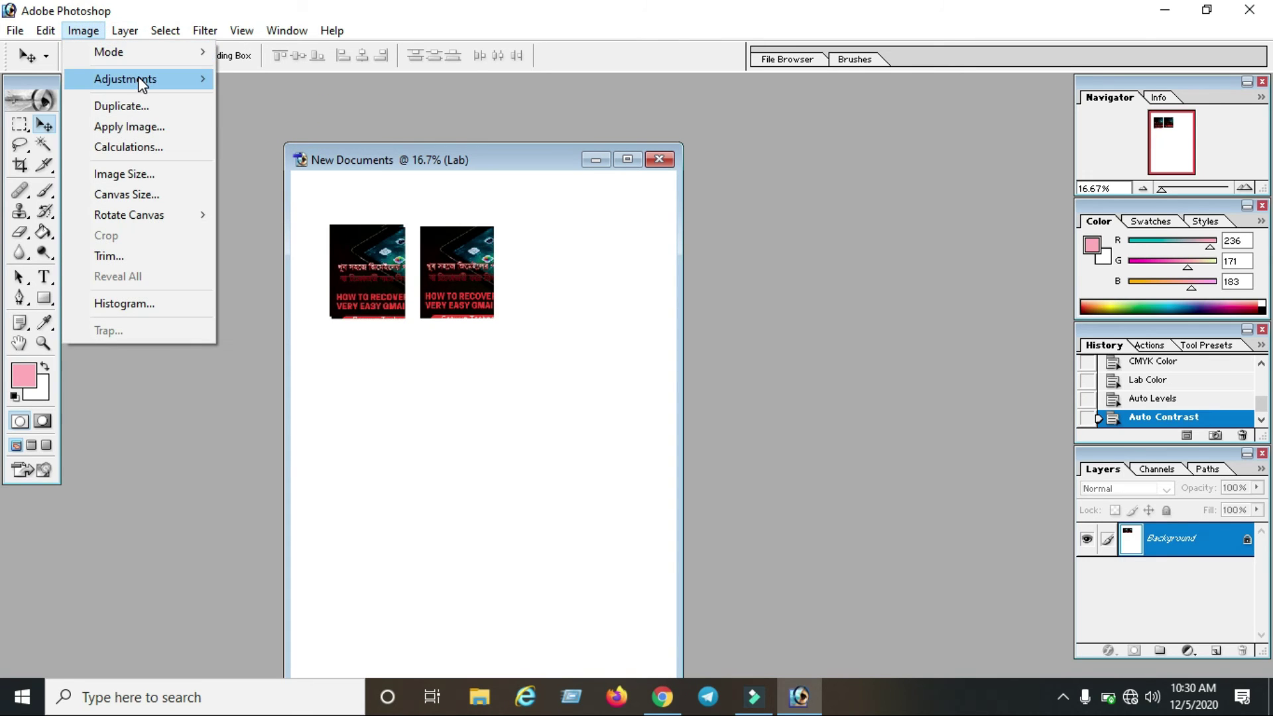
pyautogui.moveTo(140, 81)
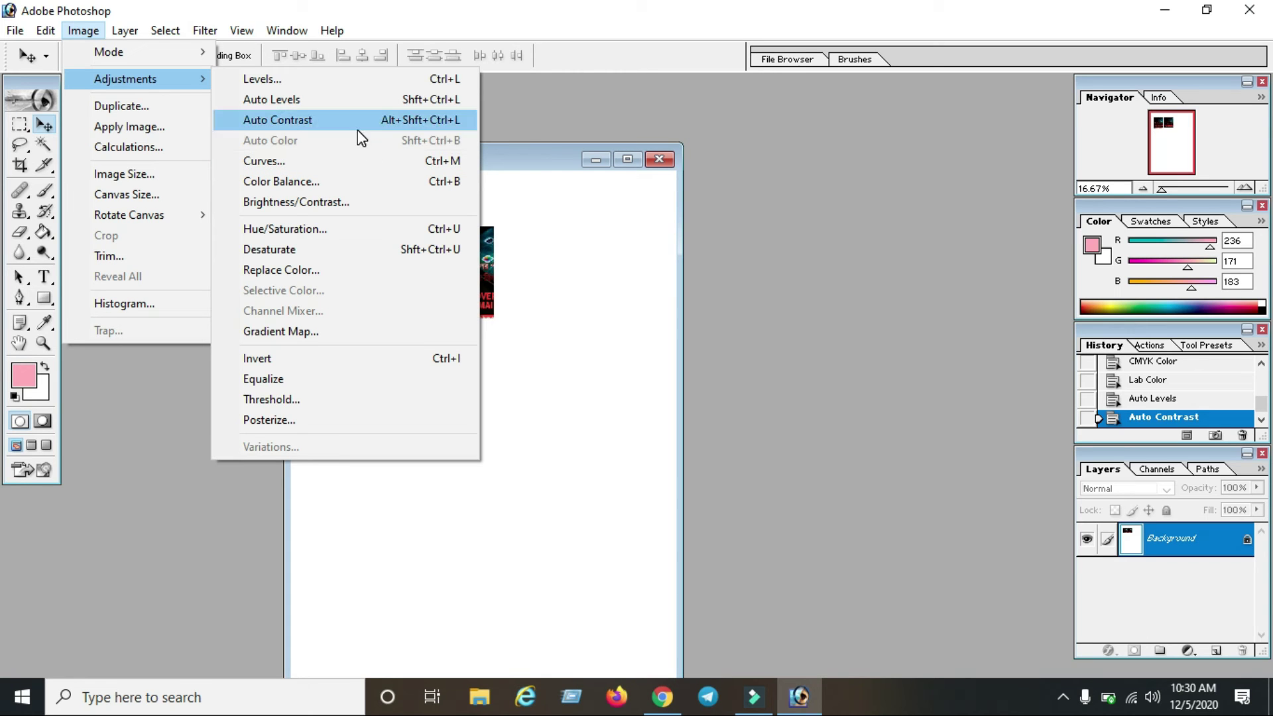
pyautogui.click(339, 172)
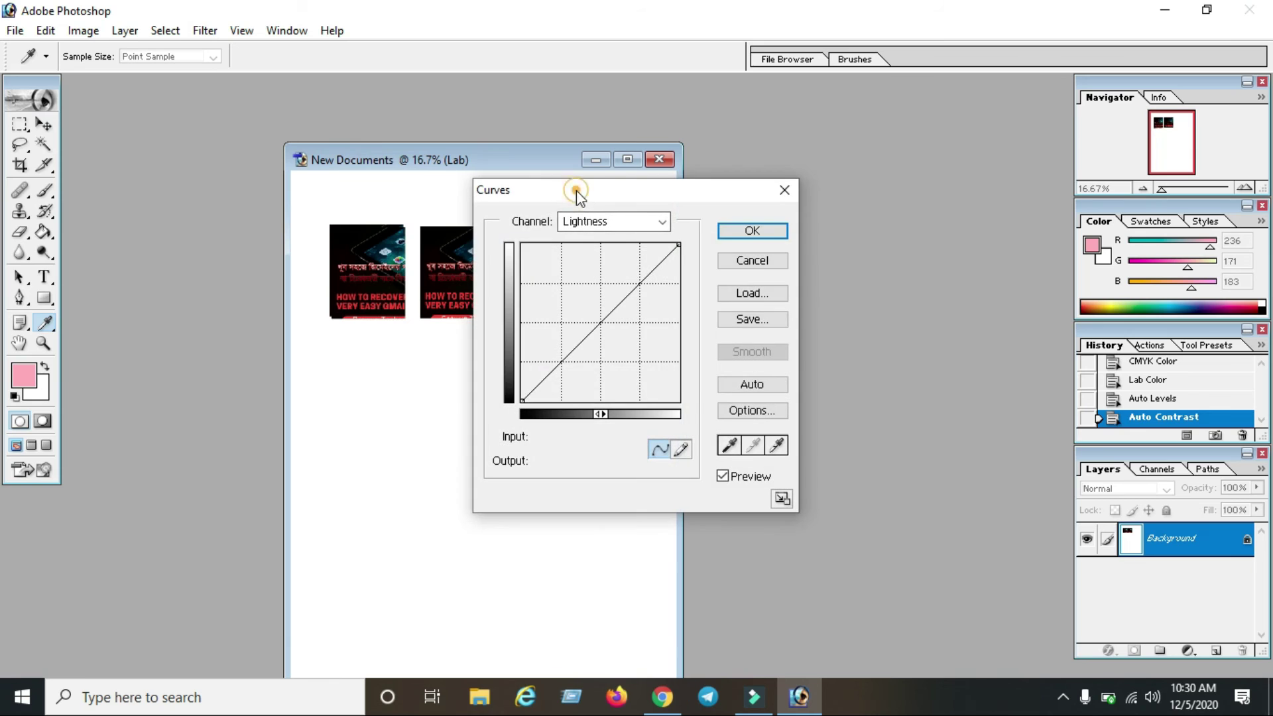
pyautogui.moveTo(573, 192); pyautogui.dragTo(754, 227)
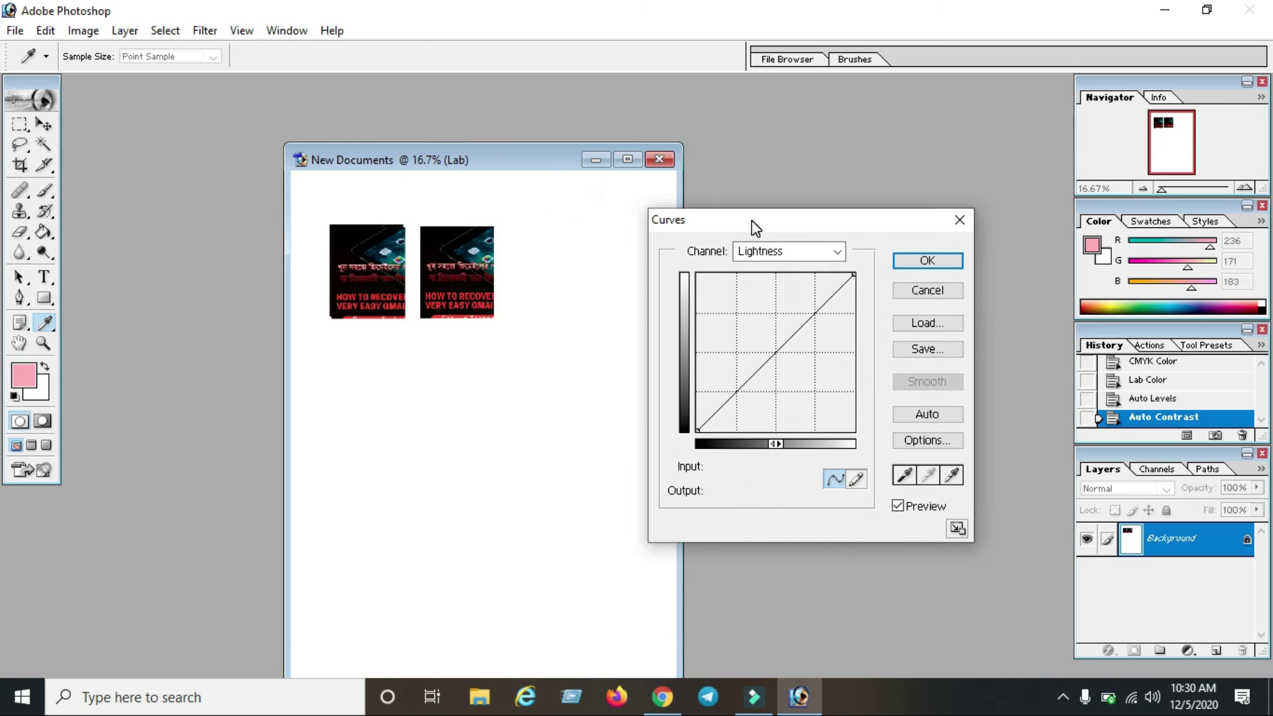
pyautogui.click(775, 349)
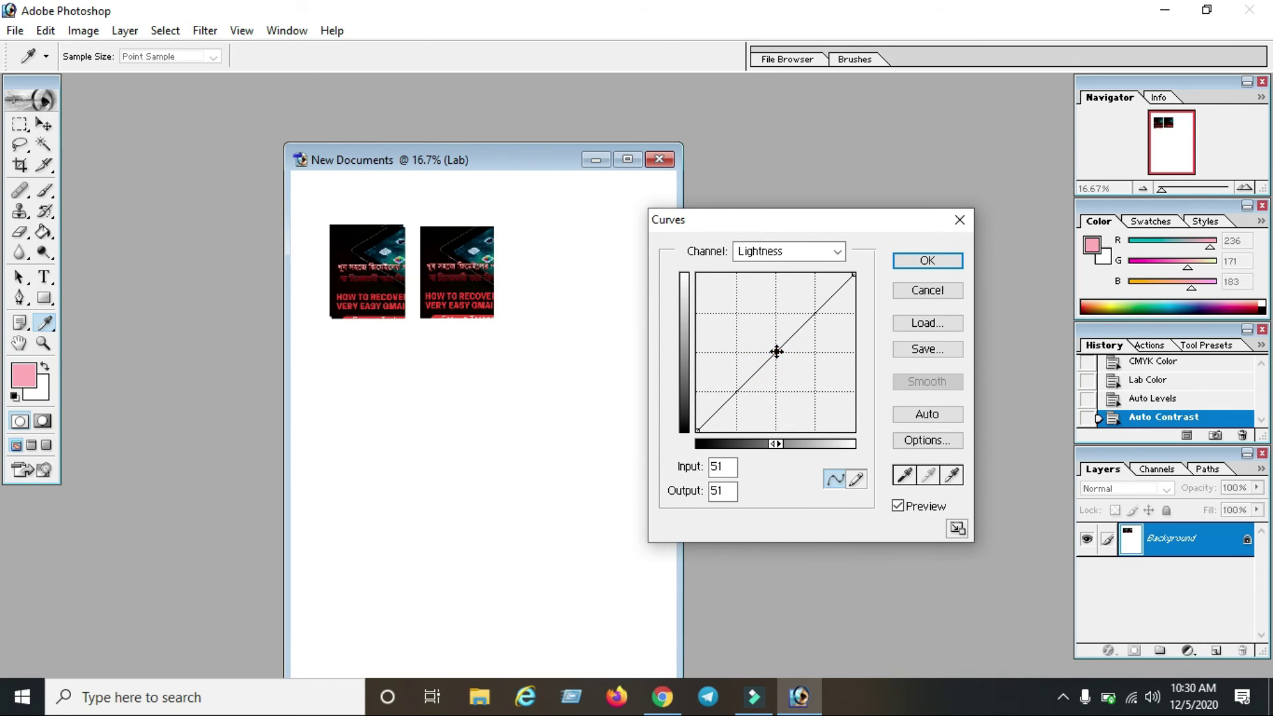
pyautogui.moveTo(775, 348)
pyautogui.mouseDown()
pyautogui.moveTo(749, 333)
pyautogui.moveTo(760, 341)
pyautogui.mouseUp()
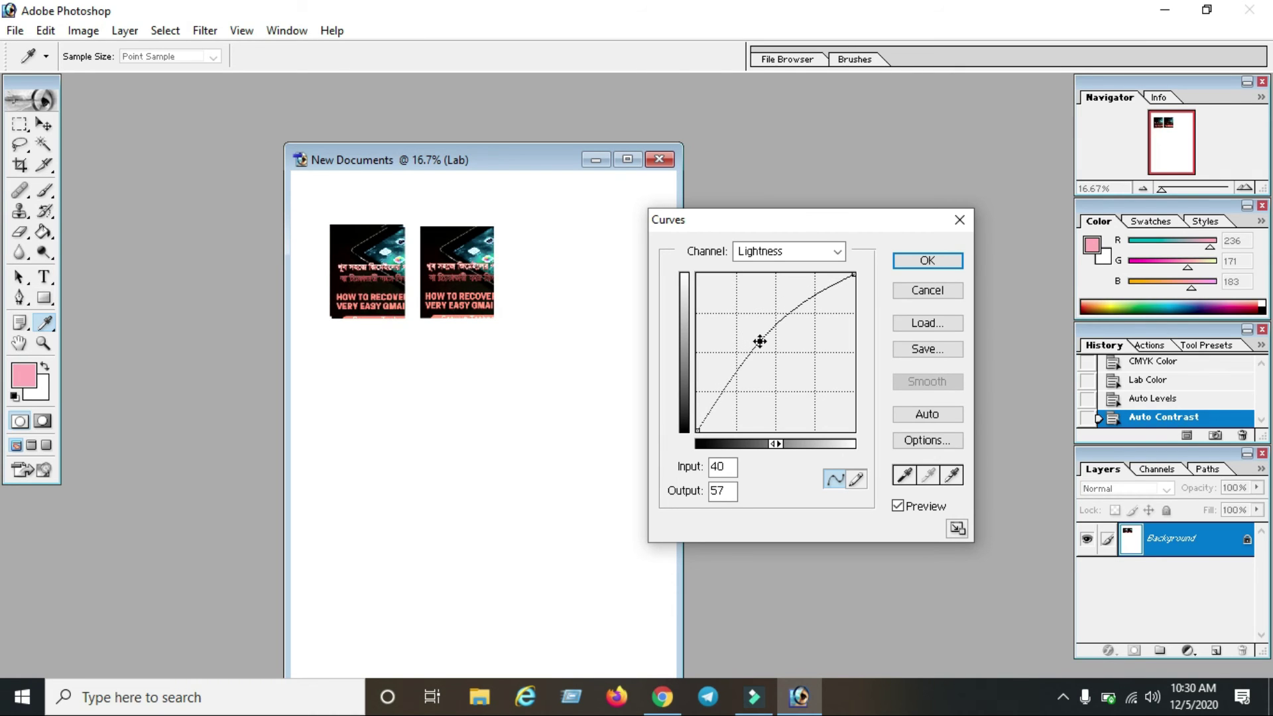
# Step: Add and shift several more points along the Lightness curve to make it wavy, and reverse the graph's tone scale to percentages
pyautogui.moveTo(802, 305); pyautogui.dragTo(750, 378)
pyautogui.click(773, 339)
pyautogui.moveTo(825, 304); pyautogui.dragTo(814, 293)
pyautogui.moveTo(801, 347); pyautogui.dragTo(792, 330)
pyautogui.moveTo(746, 410)
pyautogui.mouseDown()
pyautogui.moveTo(729, 403)
pyautogui.moveTo(741, 409)
pyautogui.mouseUp()
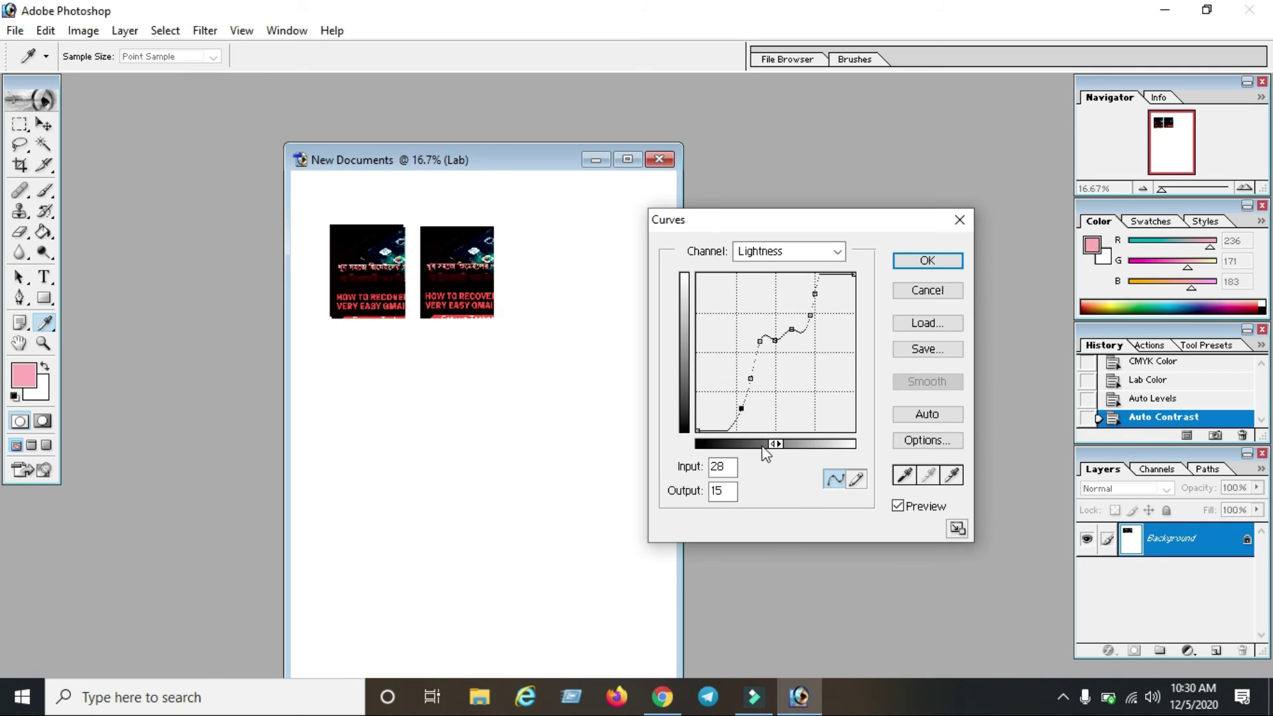
pyautogui.click(779, 446)
pyautogui.moveTo(776, 364); pyautogui.dragTo(763, 349)
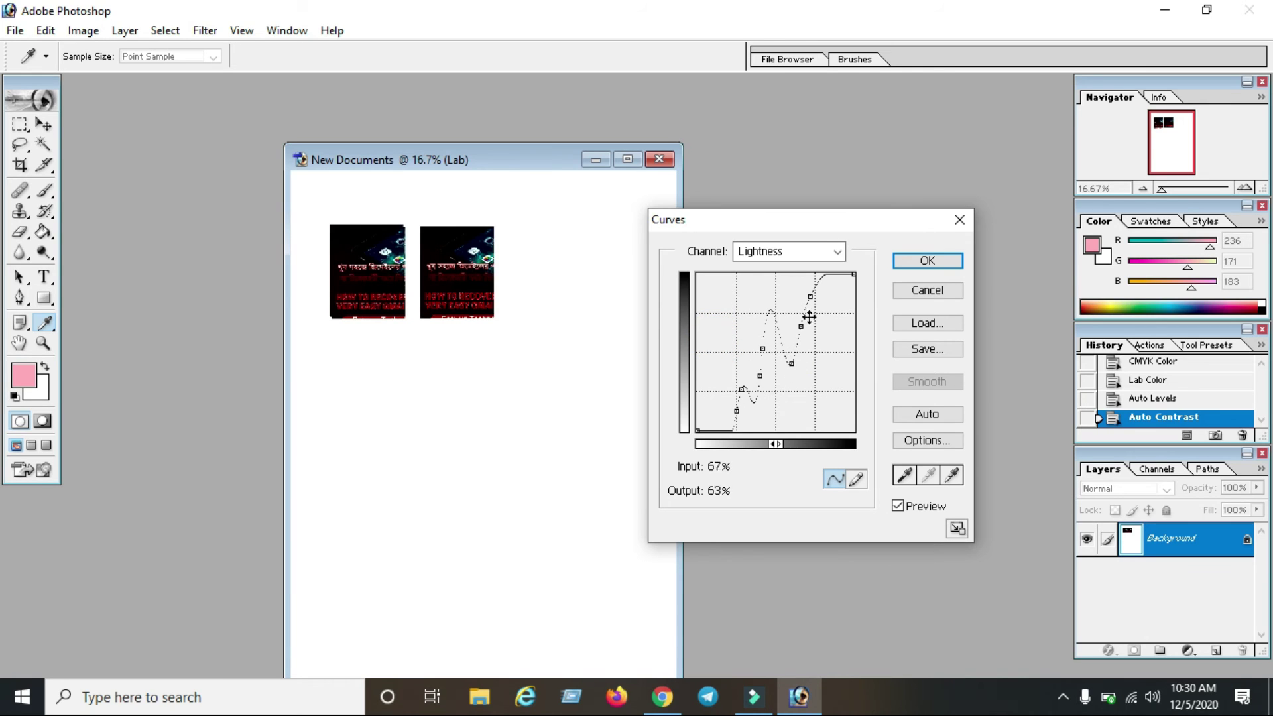
# Step: Switch the Lightness curve to freehand drawing, restore the original tone scale, and draw a short descending stroke across the graph's middle
pyautogui.click(856, 479)
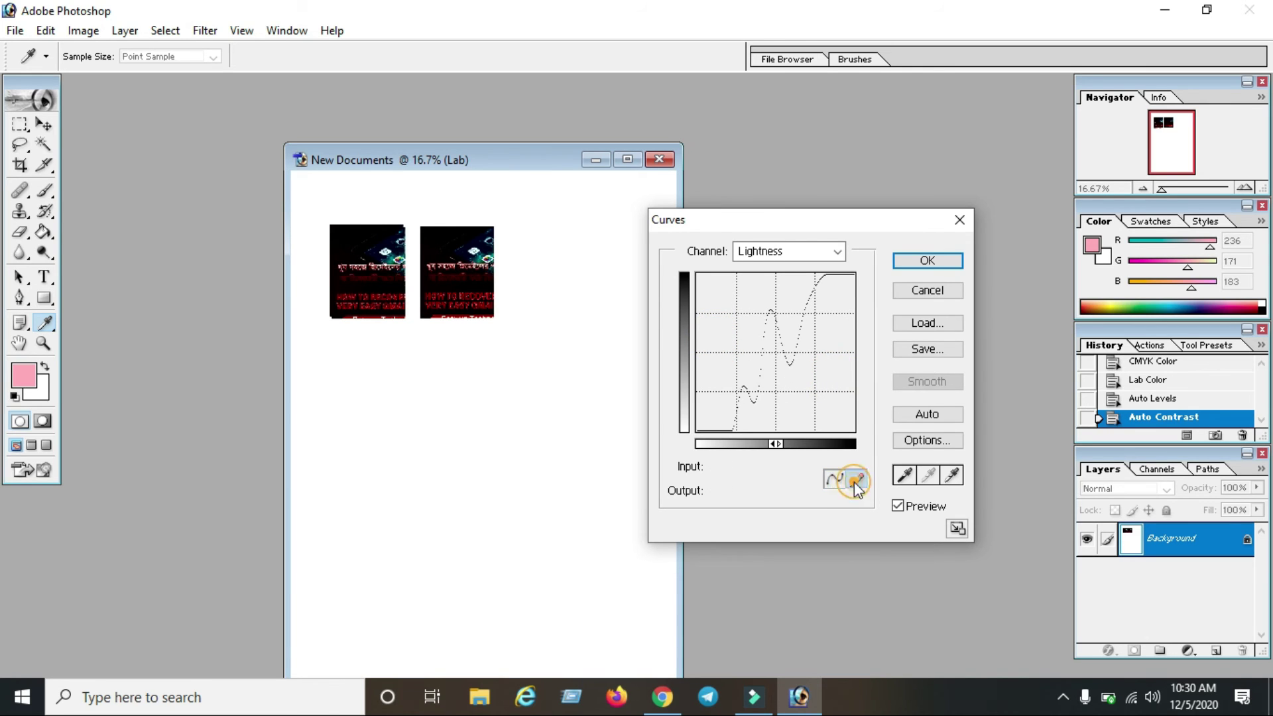
pyautogui.click(432, 258)
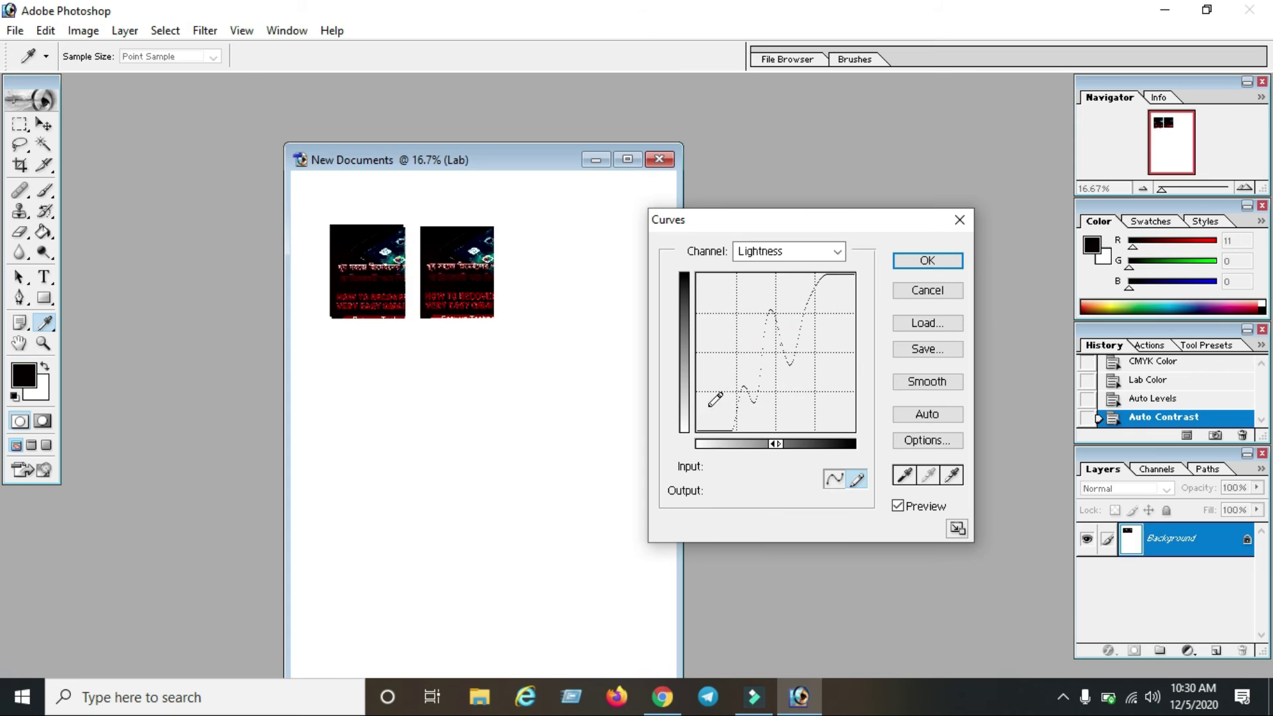
pyautogui.click(777, 444)
pyautogui.moveTo(748, 325); pyautogui.dragTo(768, 356)
# Step: Select the a channel in Curves and bend its point-based curve through input 44, output -21
pyautogui.click(814, 250)
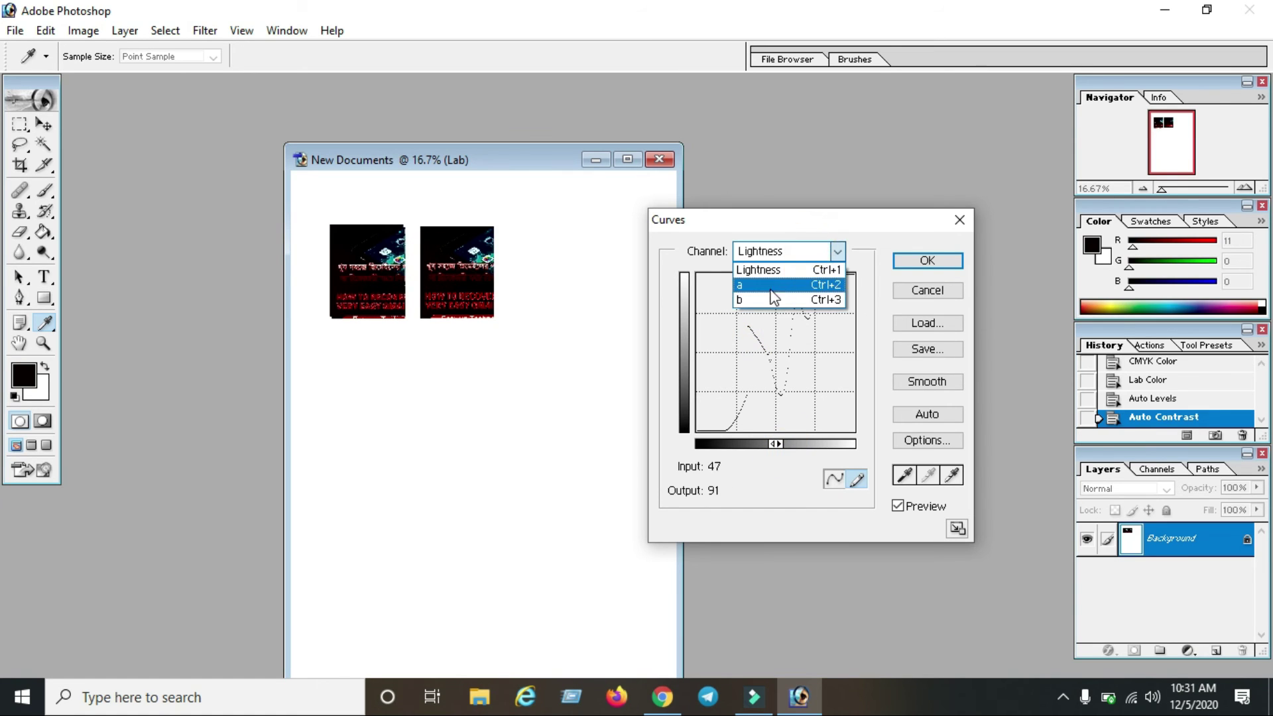
pyautogui.click(759, 276)
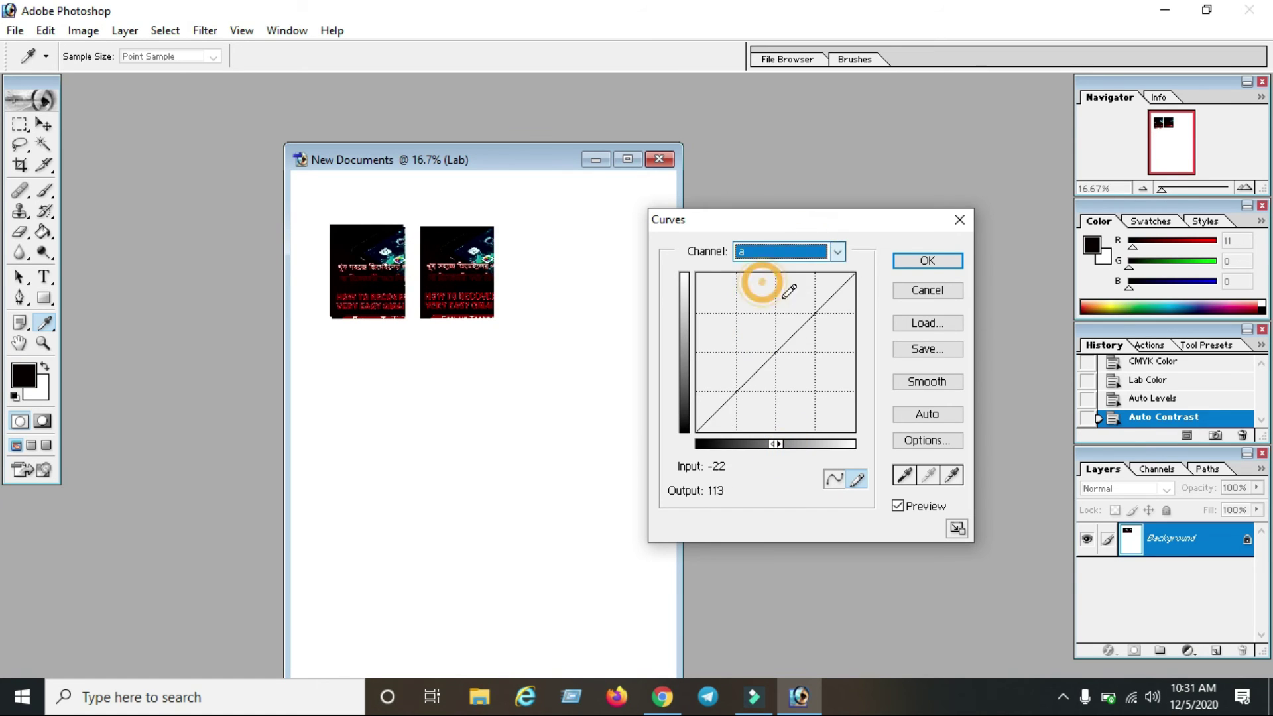
pyautogui.click(835, 478)
pyautogui.moveTo(775, 352)
pyautogui.mouseDown()
pyautogui.moveTo(758, 330)
pyautogui.moveTo(782, 350)
pyautogui.mouseUp()
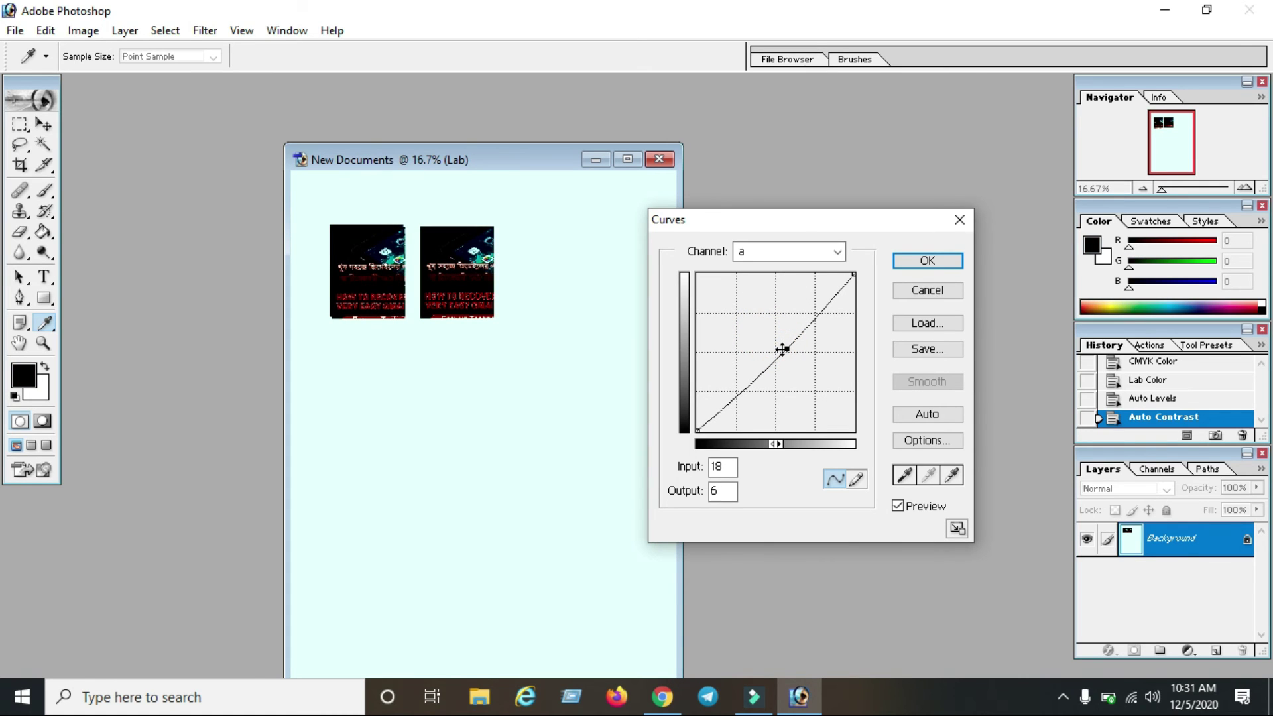
pyautogui.moveTo(786, 349)
pyautogui.mouseDown()
pyautogui.moveTo(802, 361)
pyautogui.moveTo(765, 341)
pyautogui.moveTo(792, 359)
pyautogui.mouseUp()
pyautogui.moveTo(792, 360); pyautogui.dragTo(802, 364)
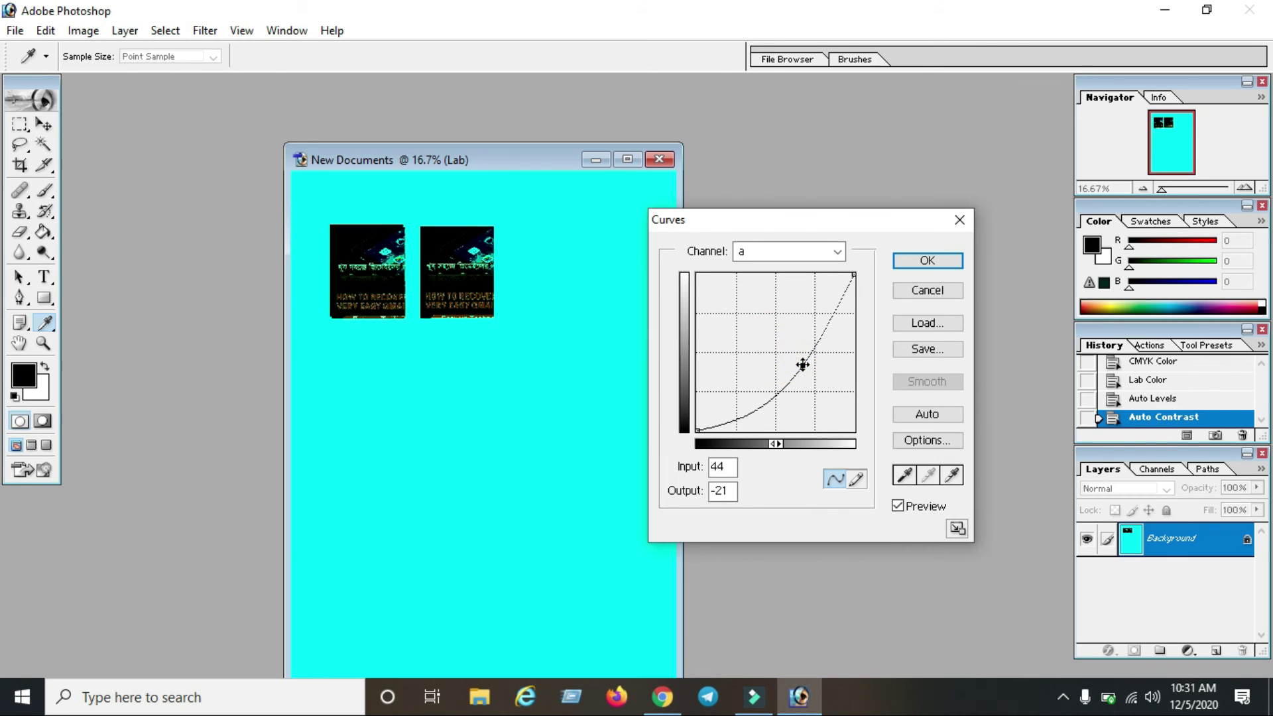
# Step: Add more points to the a channel's curve and rearrange them near the diagonal, with the lower one at input -33, output -40
pyautogui.click(822, 320)
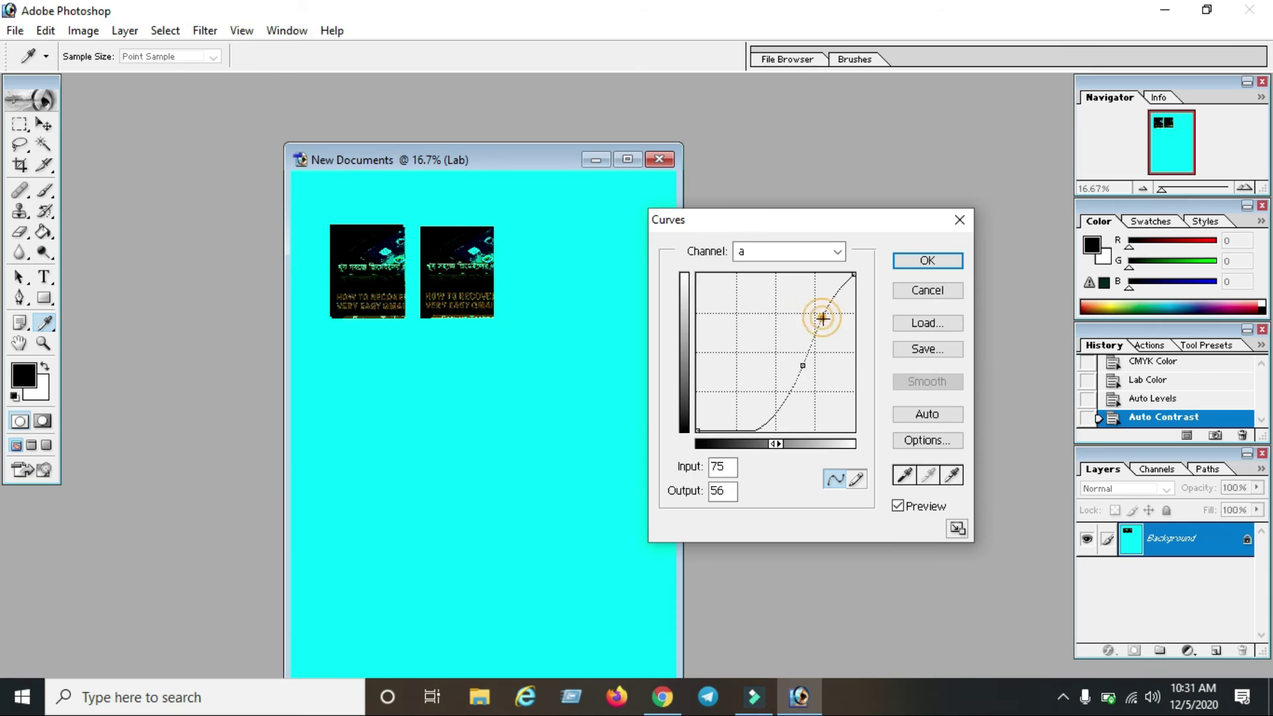
pyautogui.moveTo(824, 318); pyautogui.dragTo(809, 318)
pyautogui.moveTo(807, 401); pyautogui.dragTo(778, 344)
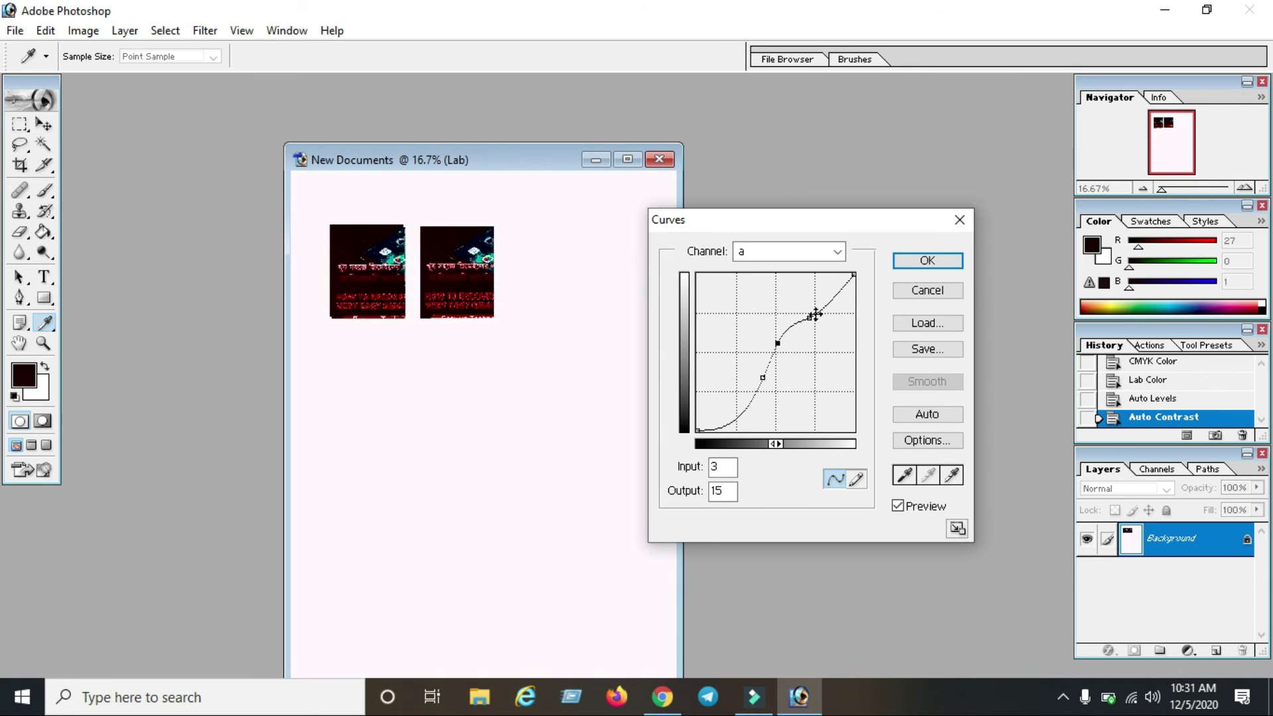
pyautogui.moveTo(813, 316); pyautogui.dragTo(756, 376)
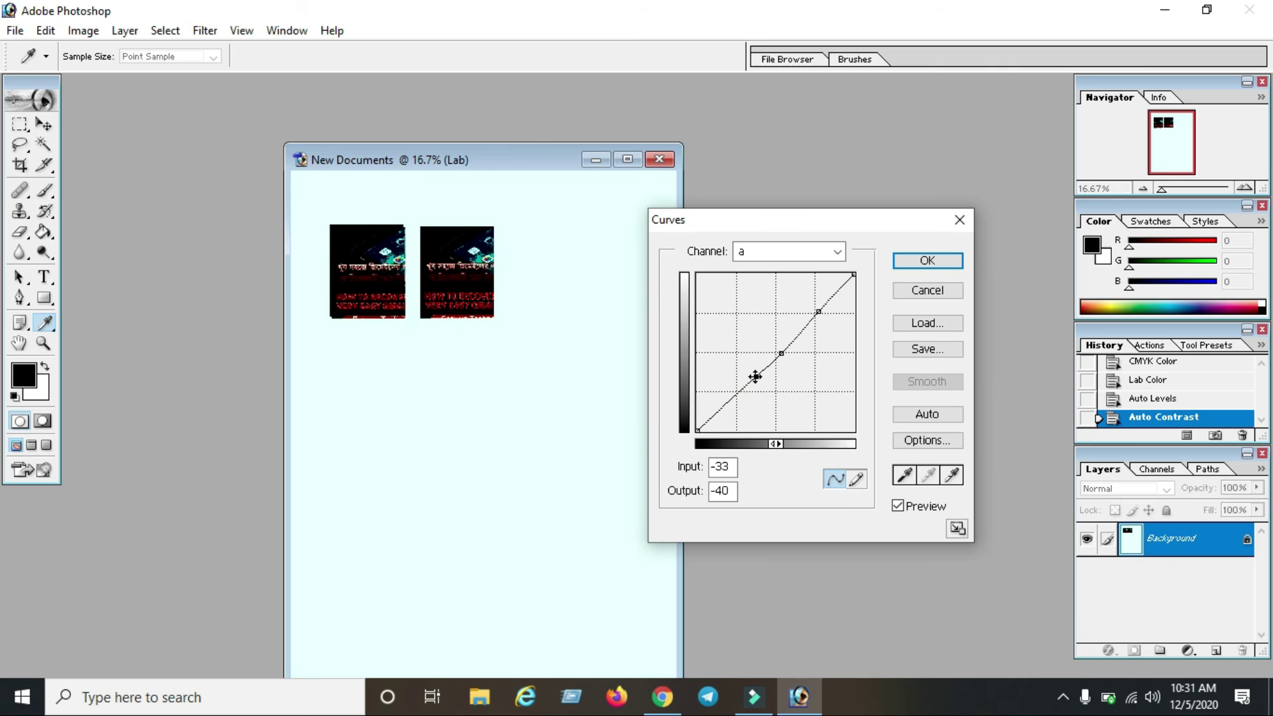
# Step: Show the finer grid in the Curves graph, set the a curve's middle point to input -2, output 0, and apply the adjustment
pyautogui.hotkey('ctrl', 'd')
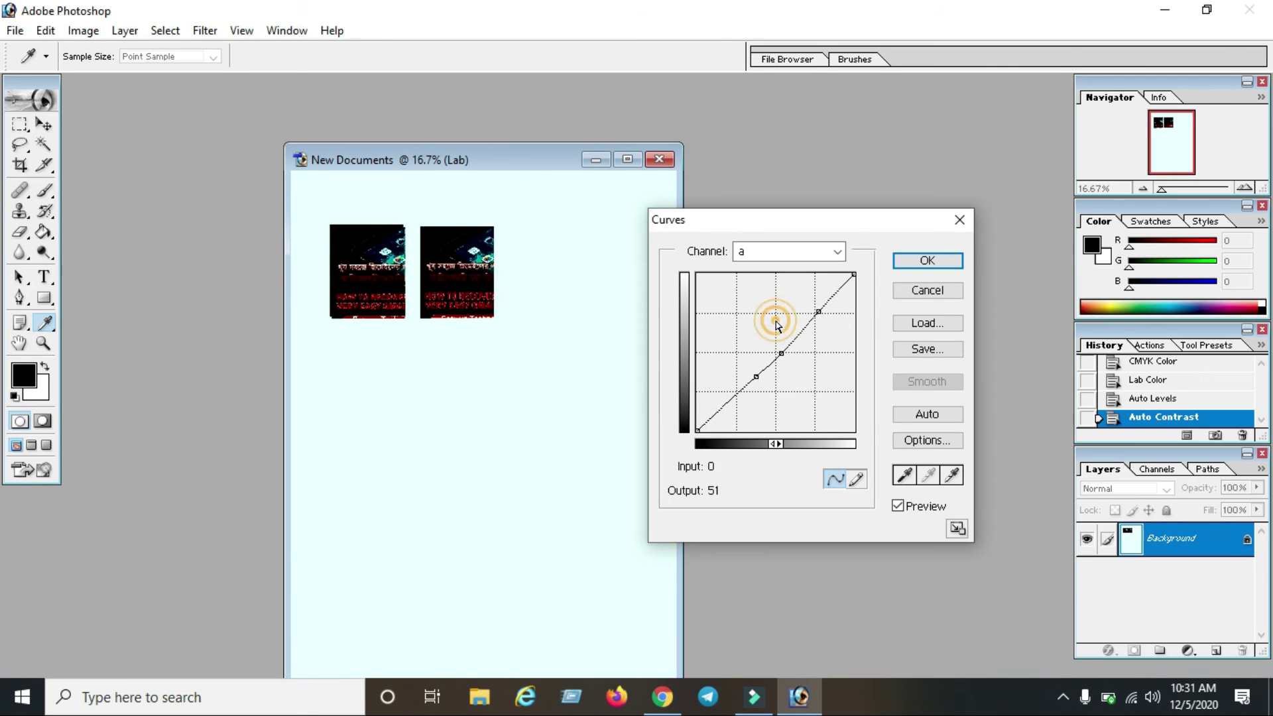
pyautogui.keyDown('alt'); pyautogui.click(806, 371); pyautogui.keyUp('alt')
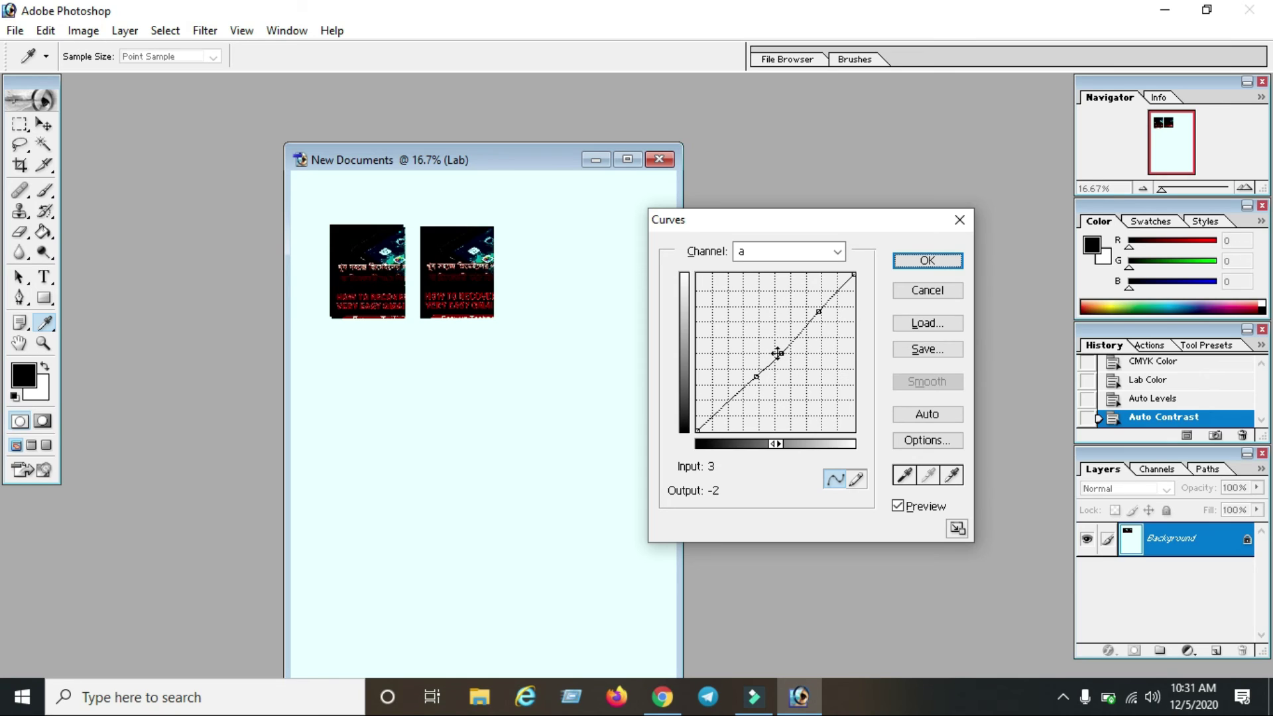
pyautogui.click(778, 352)
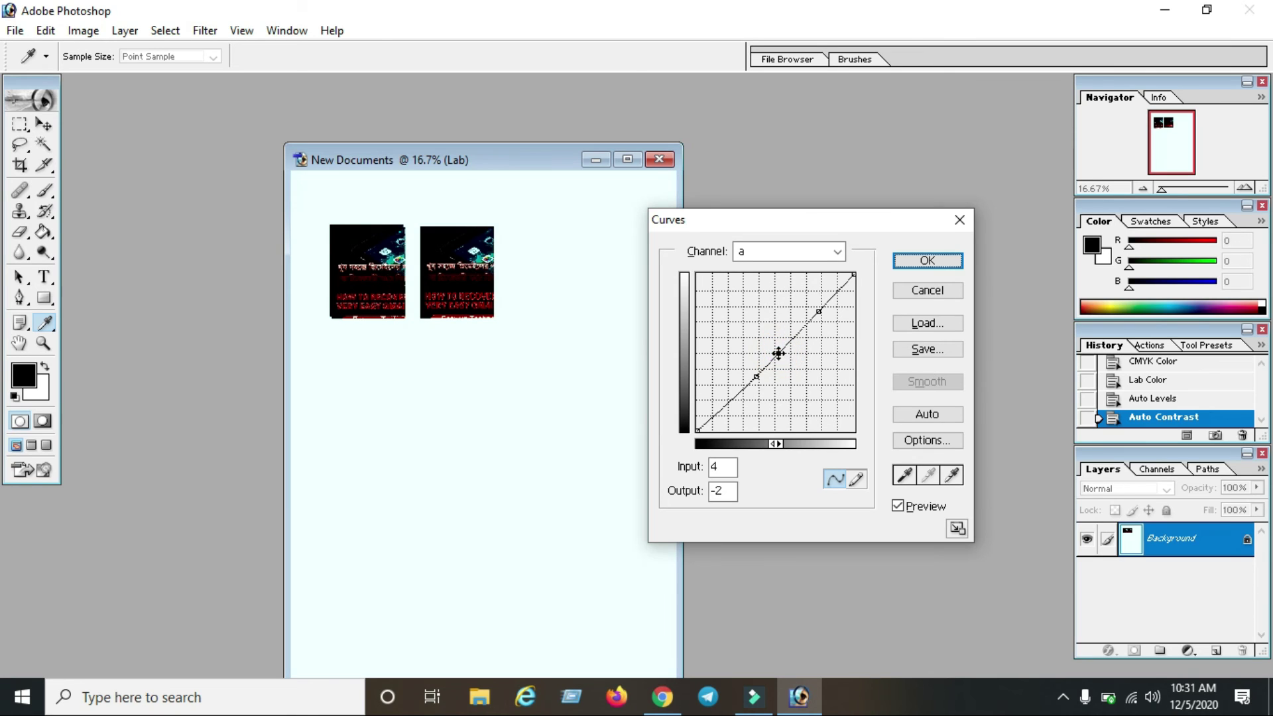
pyautogui.keyDown('alt'); pyautogui.click(810, 383); pyautogui.keyUp('alt')
pyautogui.keyDown('alt'); pyautogui.click(798, 366); pyautogui.keyUp('alt')
pyautogui.keyDown('alt'); pyautogui.click(799, 368); pyautogui.keyUp('alt')
pyautogui.keyDown('alt'); pyautogui.click(799, 369); pyautogui.keyUp('alt')
pyautogui.moveTo(781, 352); pyautogui.dragTo(775, 352)
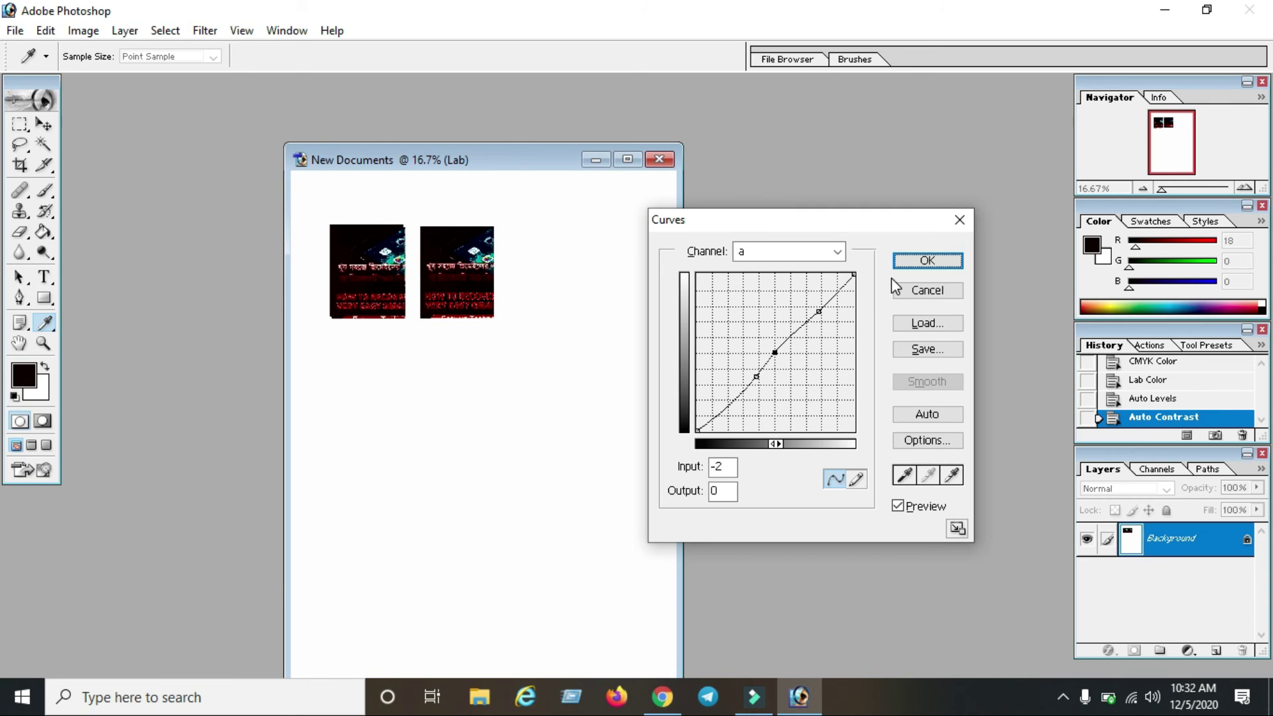
pyautogui.click(923, 261)
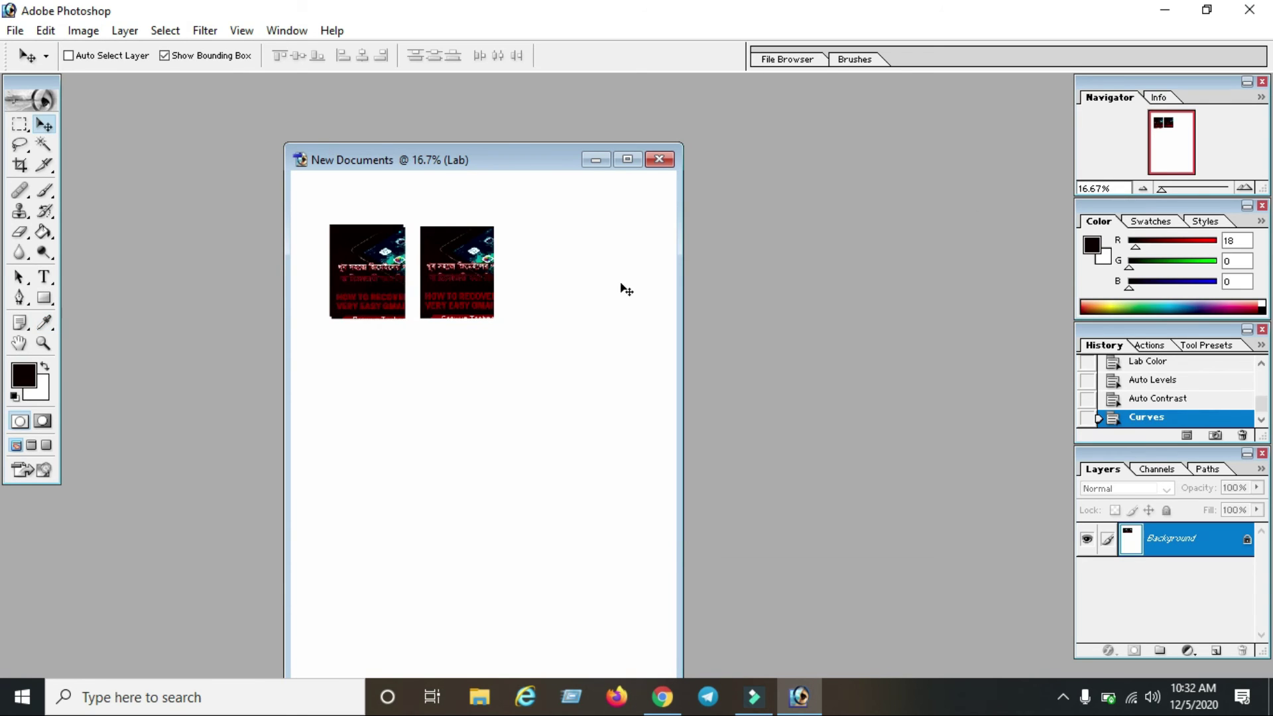
# Step: Apply a Color Balance adjustment to the midtones, shifting green–magenta to +47 and adjusting the blue–yellow balance
pyautogui.click(83, 31)
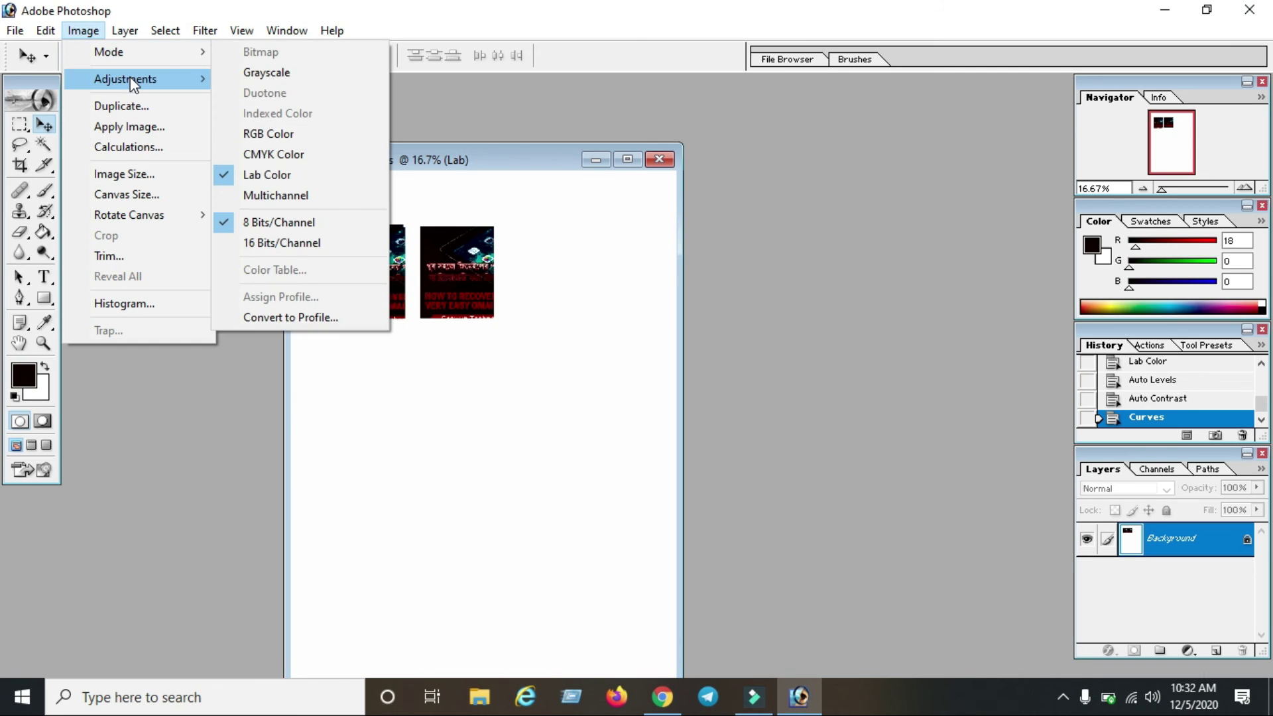
pyautogui.moveTo(130, 81)
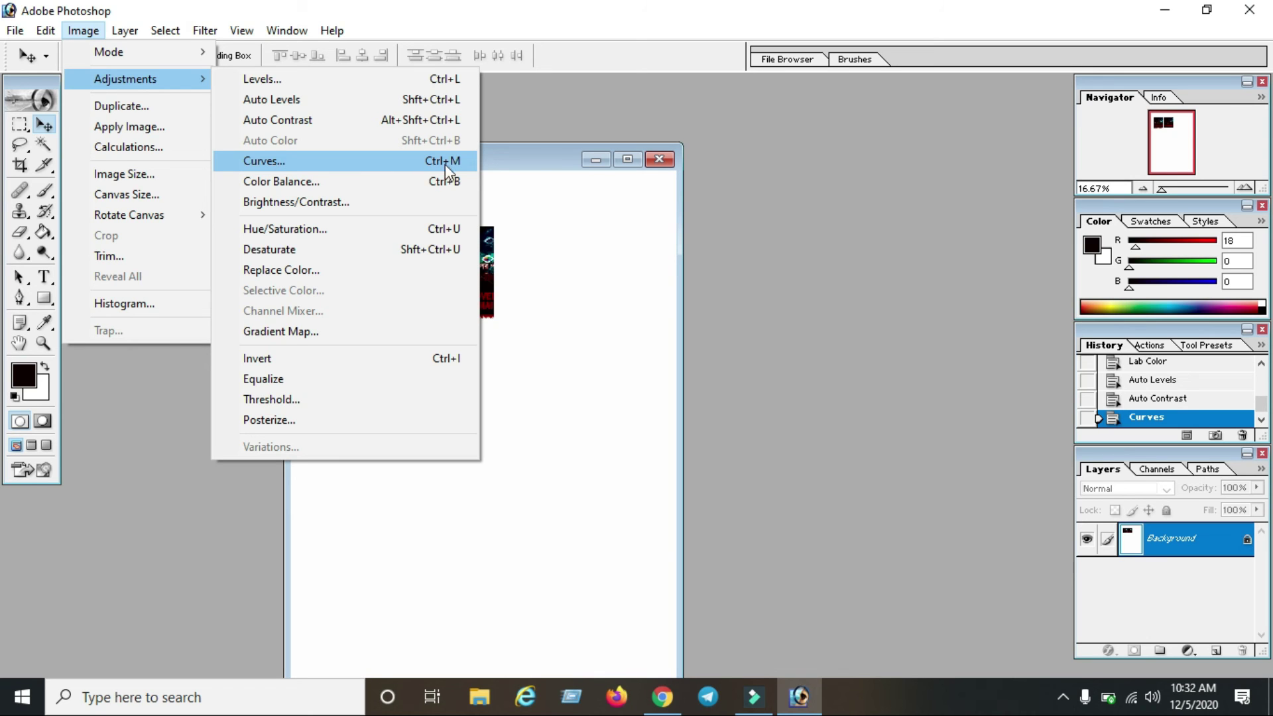
pyautogui.click(372, 177)
pyautogui.moveTo(589, 357); pyautogui.dragTo(639, 375)
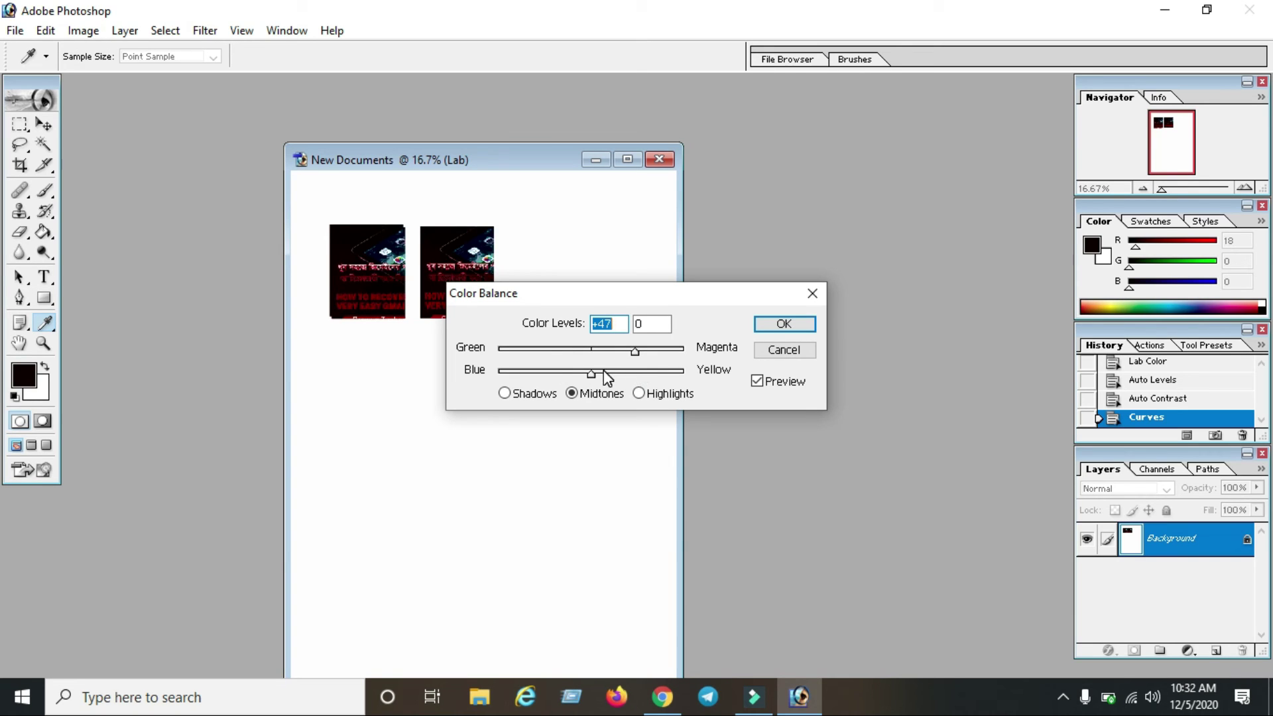
pyautogui.moveTo(589, 375)
pyautogui.mouseDown()
pyautogui.moveTo(619, 374)
pyautogui.moveTo(551, 375)
pyautogui.moveTo(616, 375)
pyautogui.moveTo(624, 353)
pyautogui.moveTo(588, 359)
pyautogui.mouseUp()
pyautogui.click(775, 325)
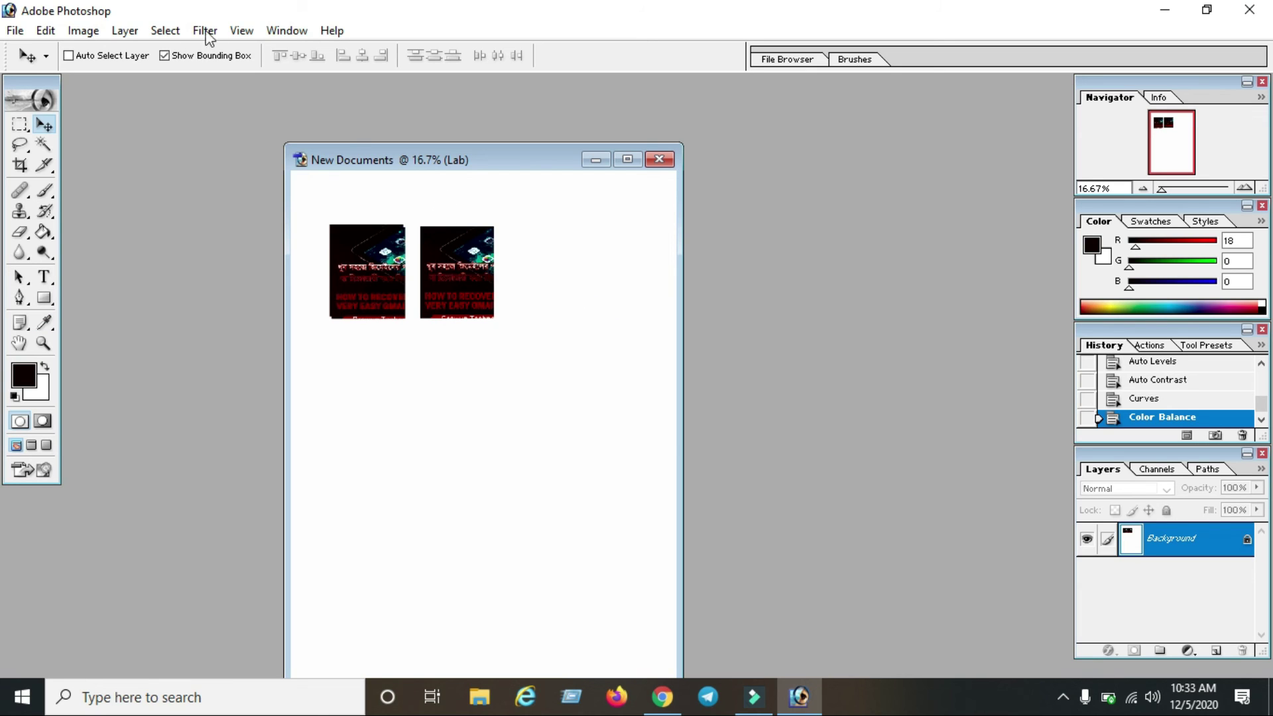
# Step: Try a Brightness/Contrast adjustment with brightness +63 and contrast -26, and cancel it
pyautogui.click(81, 31)
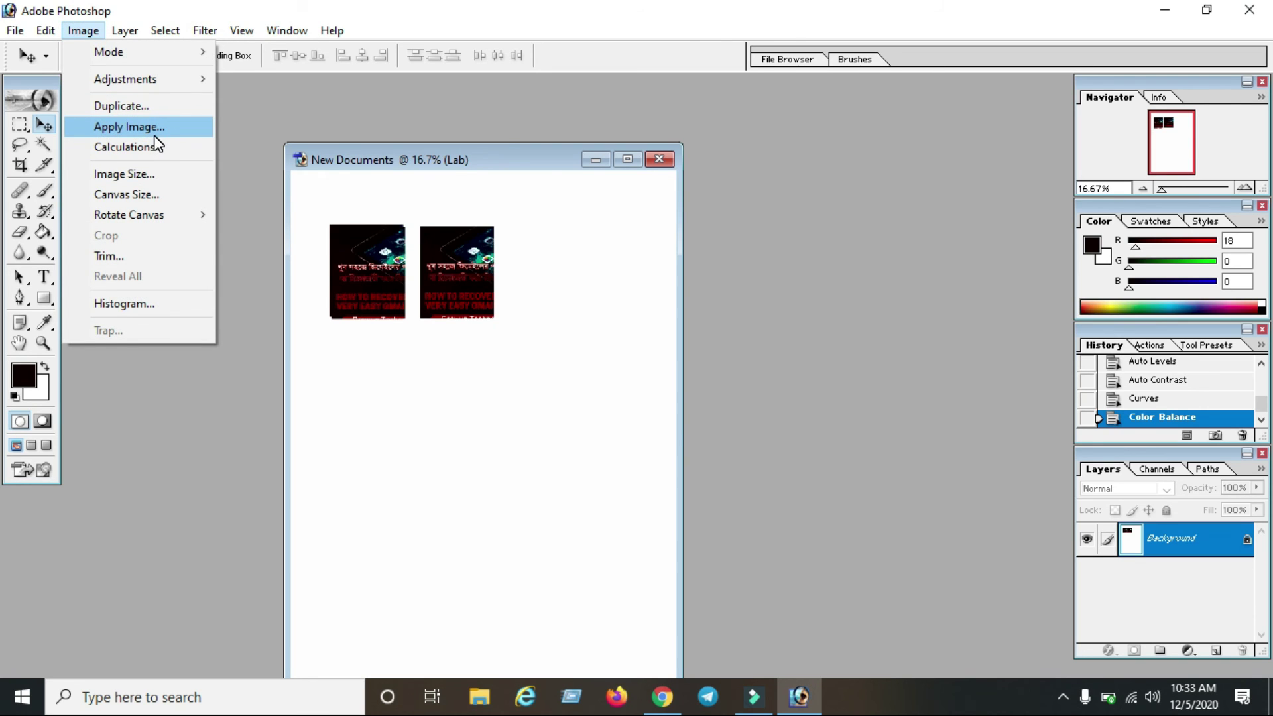
pyautogui.moveTo(170, 83)
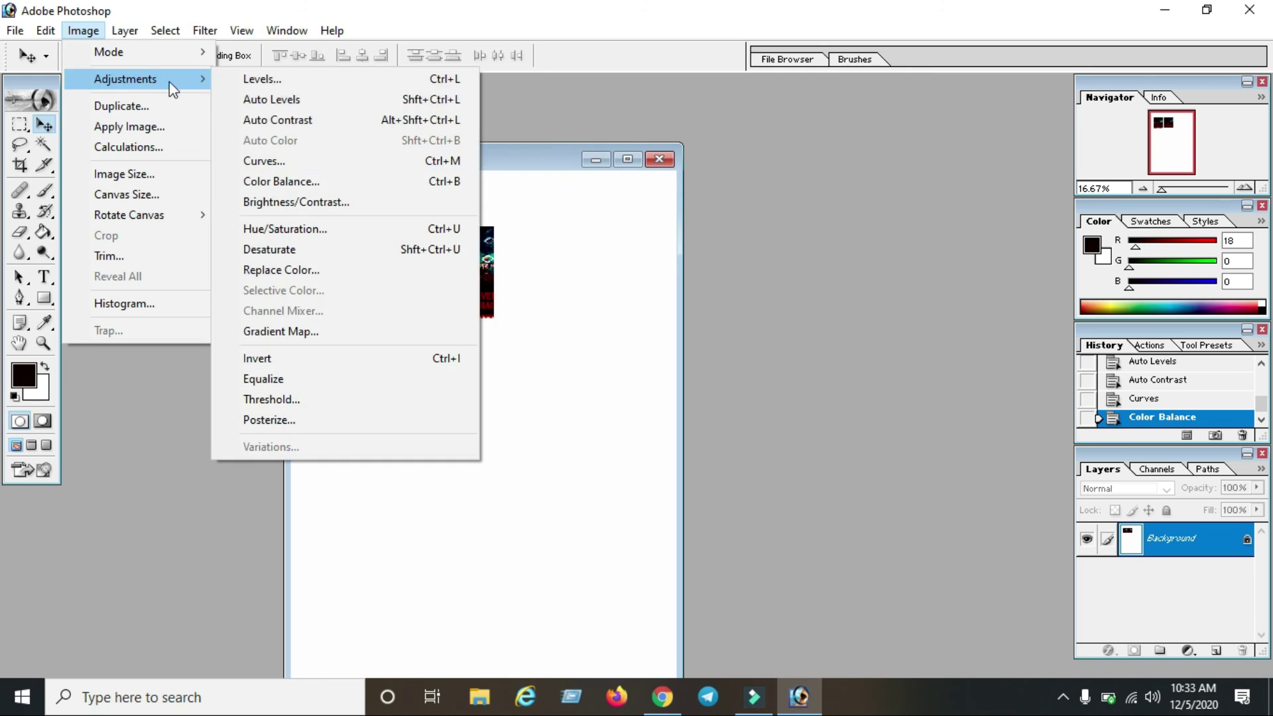
pyautogui.click(353, 201)
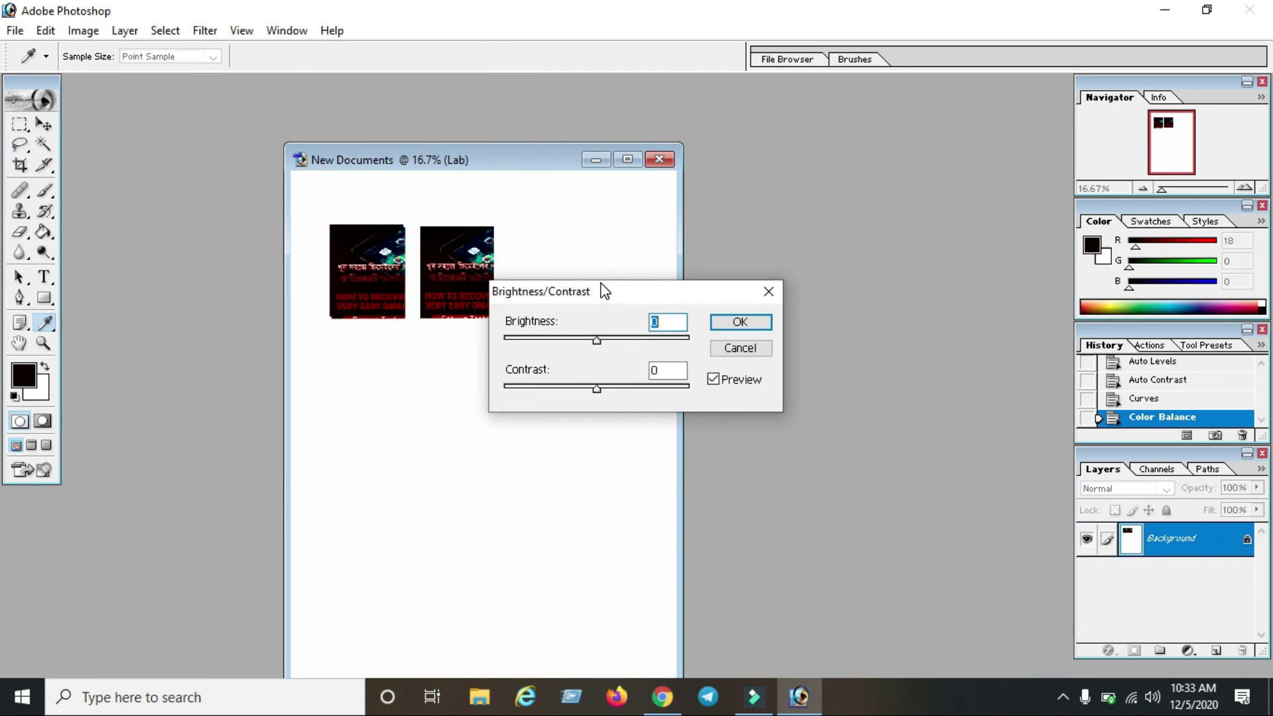
pyautogui.moveTo(603, 291); pyautogui.dragTo(746, 317)
pyautogui.moveTo(739, 366); pyautogui.dragTo(799, 372)
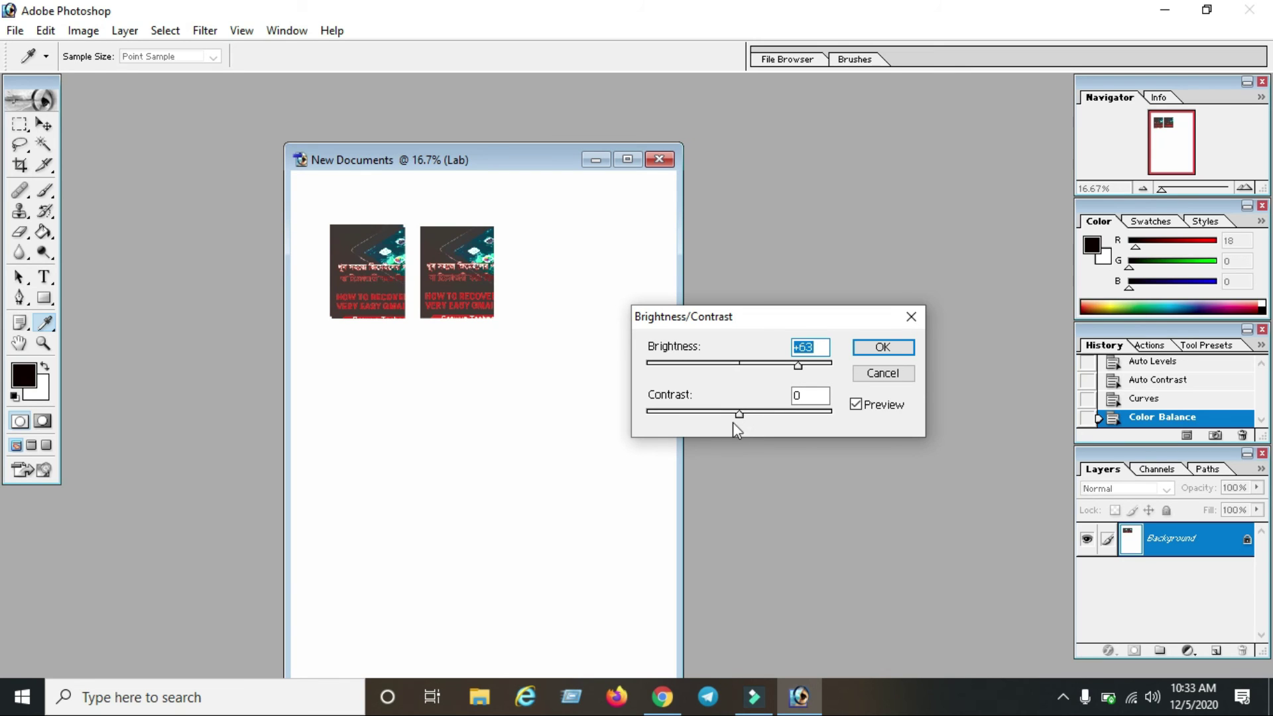
pyautogui.moveTo(739, 416); pyautogui.dragTo(715, 448)
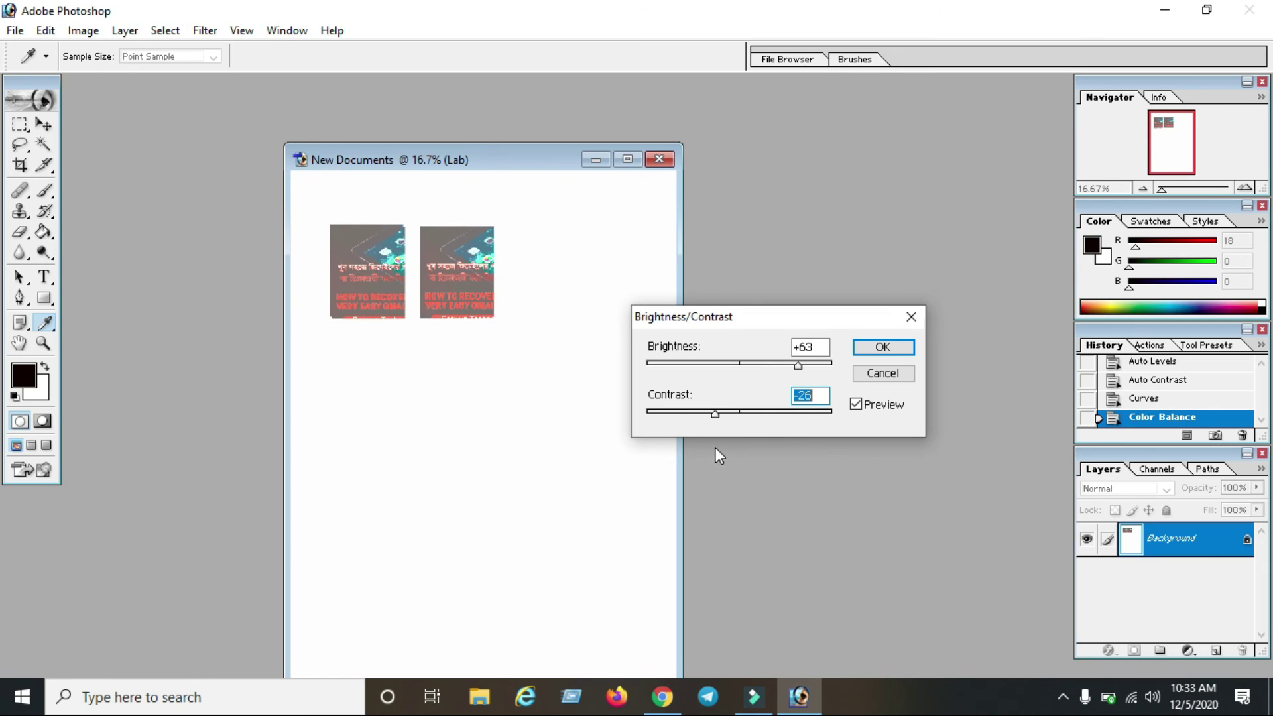
pyautogui.click(883, 373)
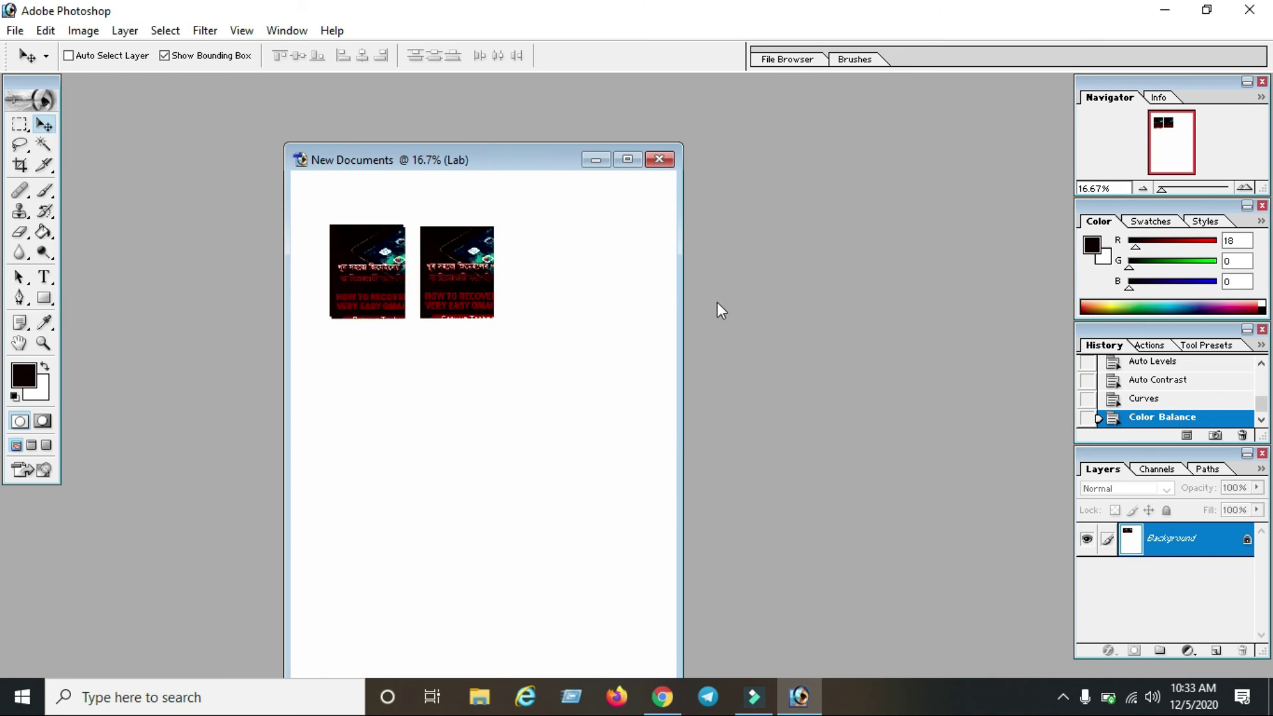
# Step: Start a Hue/Saturation adjustment and set the Reds to hue -3, saturation +14 and lightness +12
pyautogui.click(85, 30)
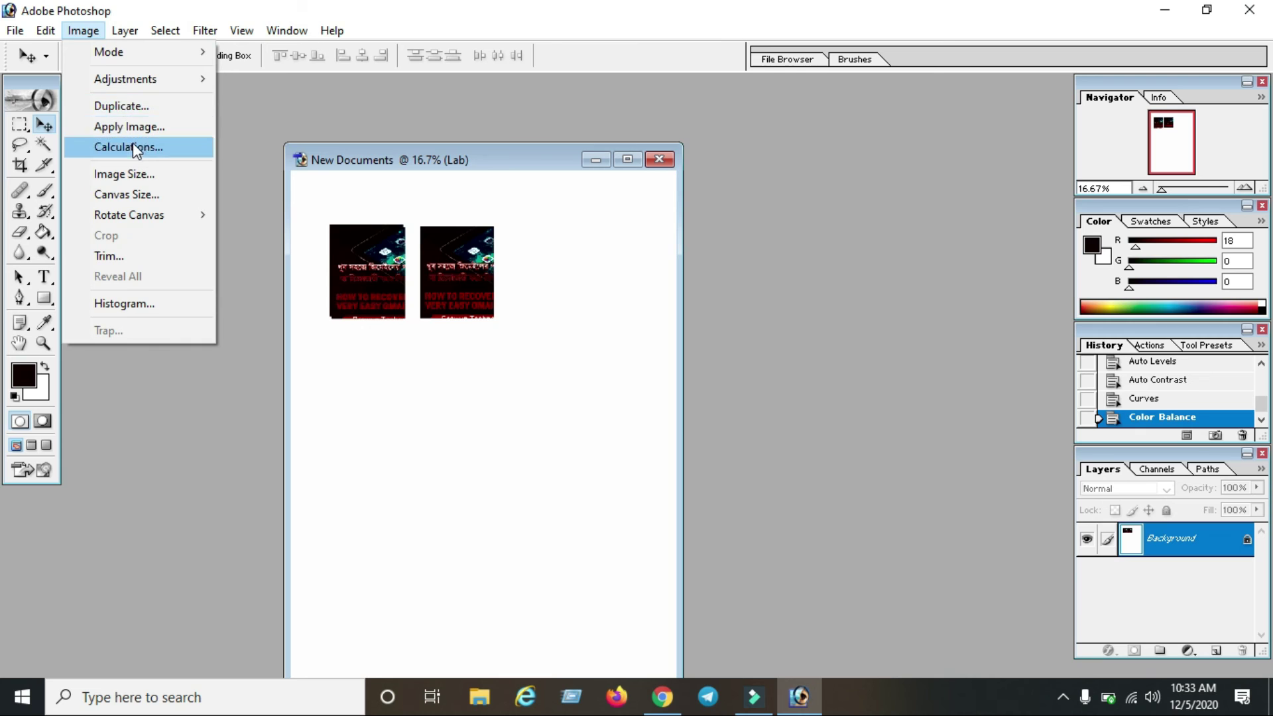
pyautogui.moveTo(128, 82)
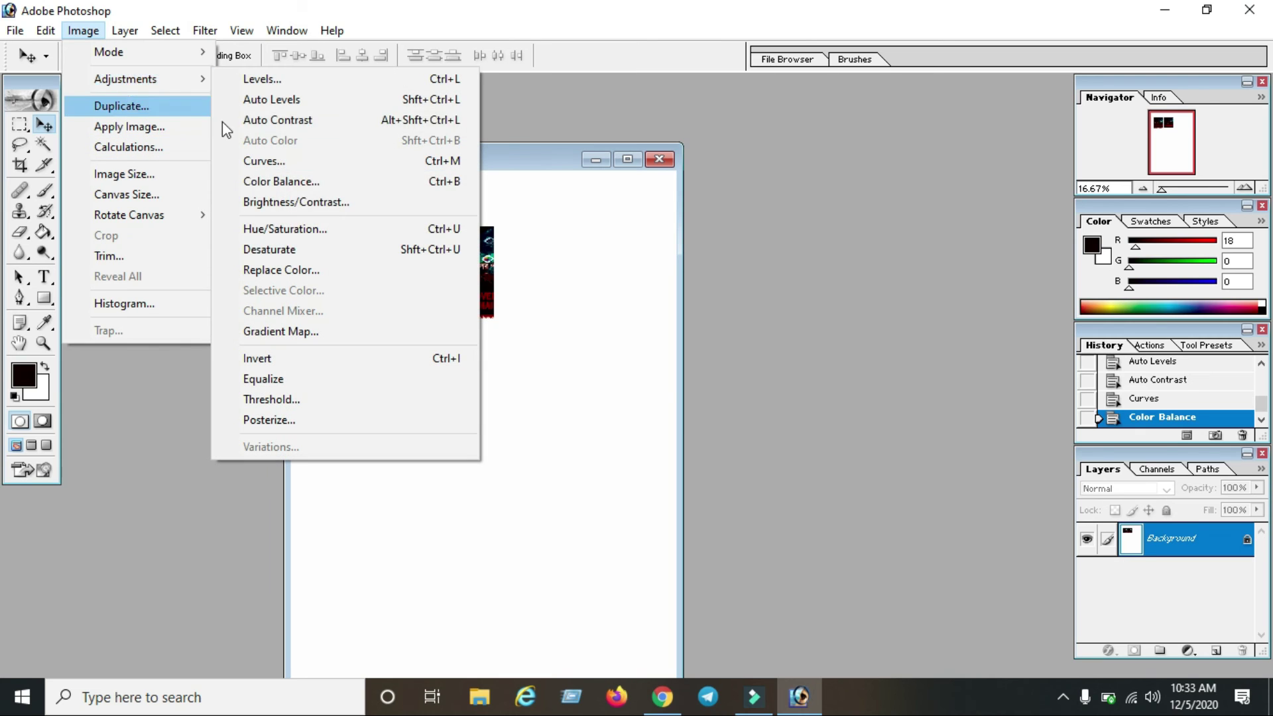
pyautogui.click(327, 228)
pyautogui.moveTo(648, 230); pyautogui.dragTo(832, 288)
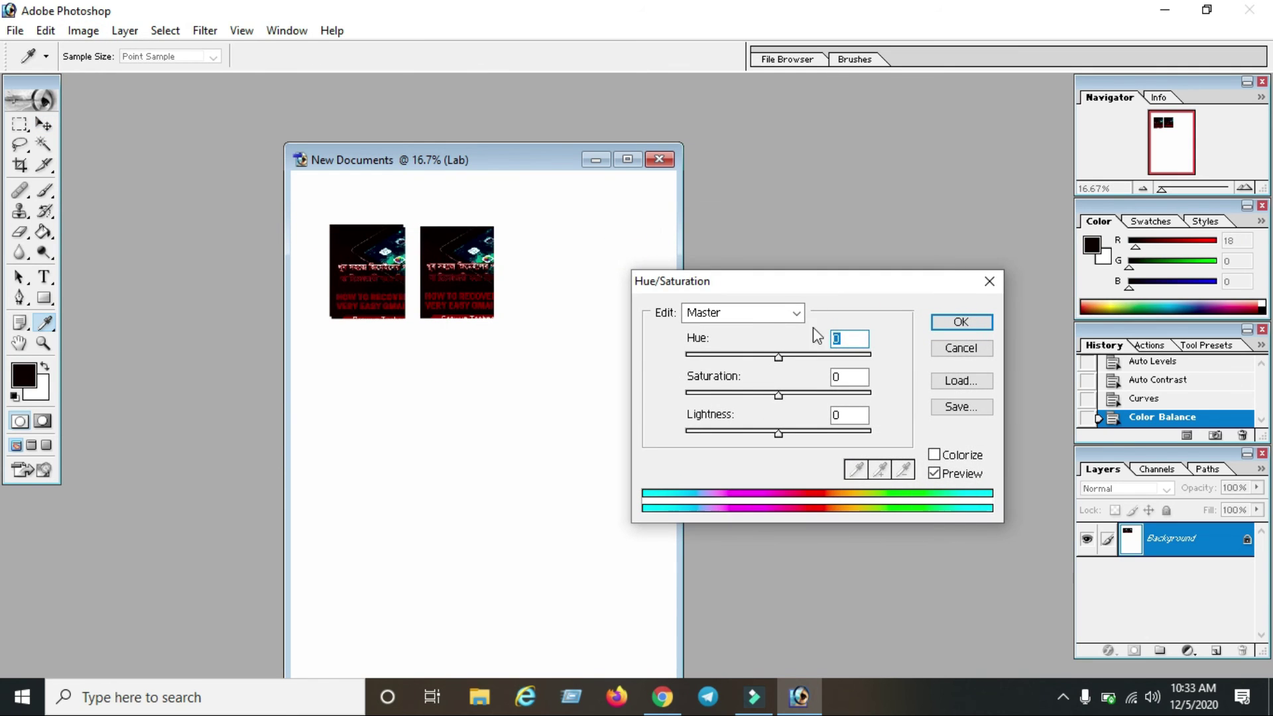
pyautogui.moveTo(788, 362); pyautogui.dragTo(815, 364)
pyautogui.click(796, 312)
pyautogui.click(741, 347)
pyautogui.moveTo(778, 356); pyautogui.dragTo(732, 455)
pyautogui.moveTo(780, 395)
pyautogui.mouseDown()
pyautogui.moveTo(745, 398)
pyautogui.moveTo(792, 405)
pyautogui.mouseUp()
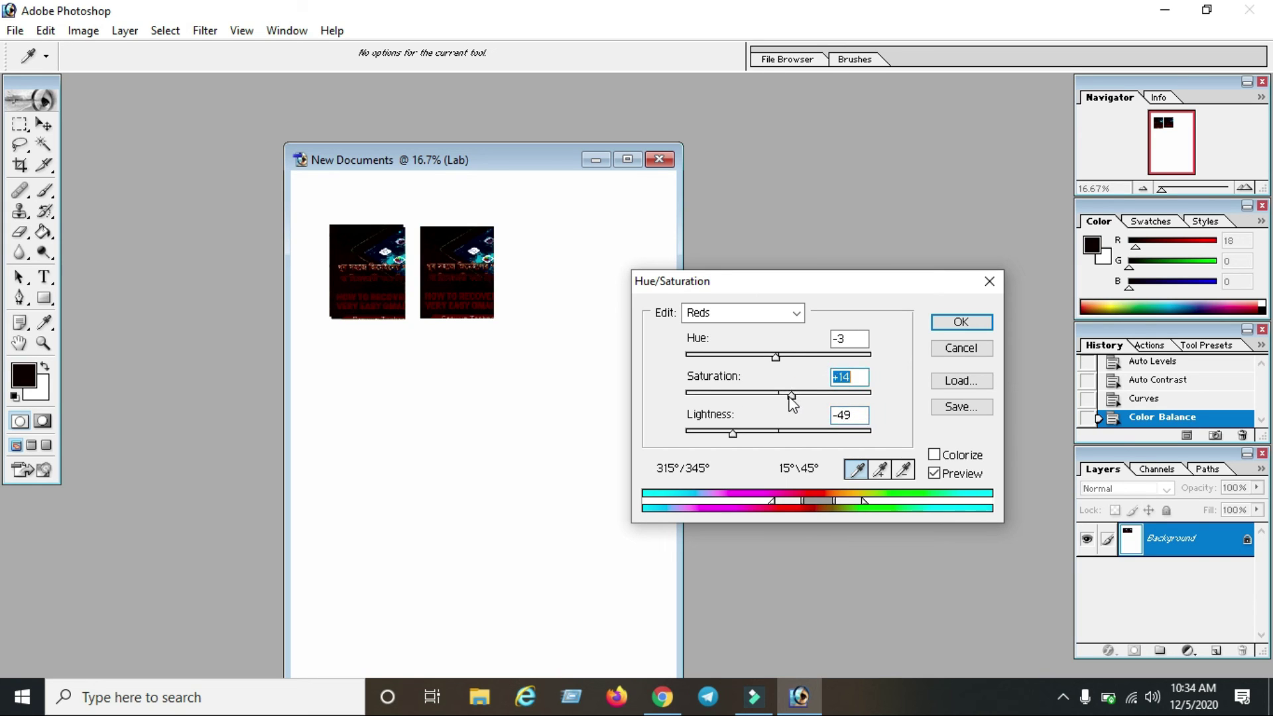
pyautogui.moveTo(732, 431); pyautogui.dragTo(790, 433)
# Step: Set the Greens to hue -39, saturation -13 and lightness +54, and apply the Hue/Saturation adjustment
pyautogui.click(716, 312)
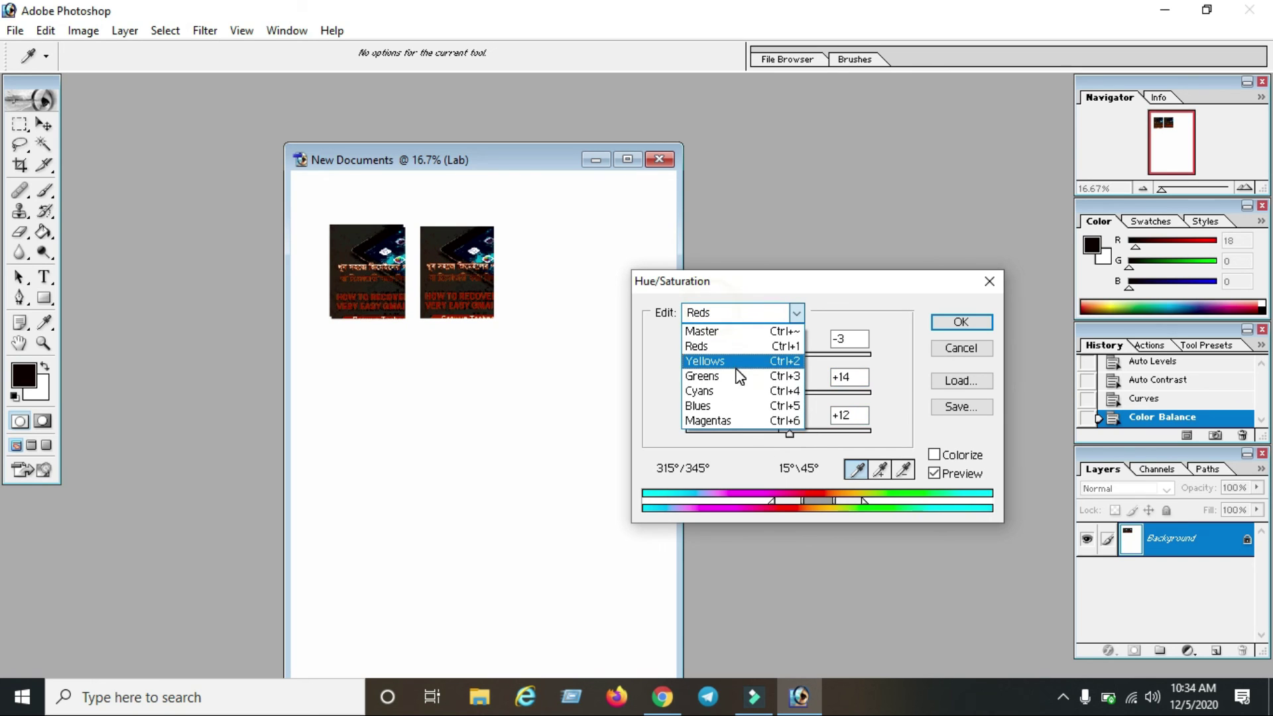
pyautogui.click(739, 379)
pyautogui.moveTo(780, 394)
pyautogui.mouseDown()
pyautogui.moveTo(810, 396)
pyautogui.moveTo(766, 408)
pyautogui.mouseUp()
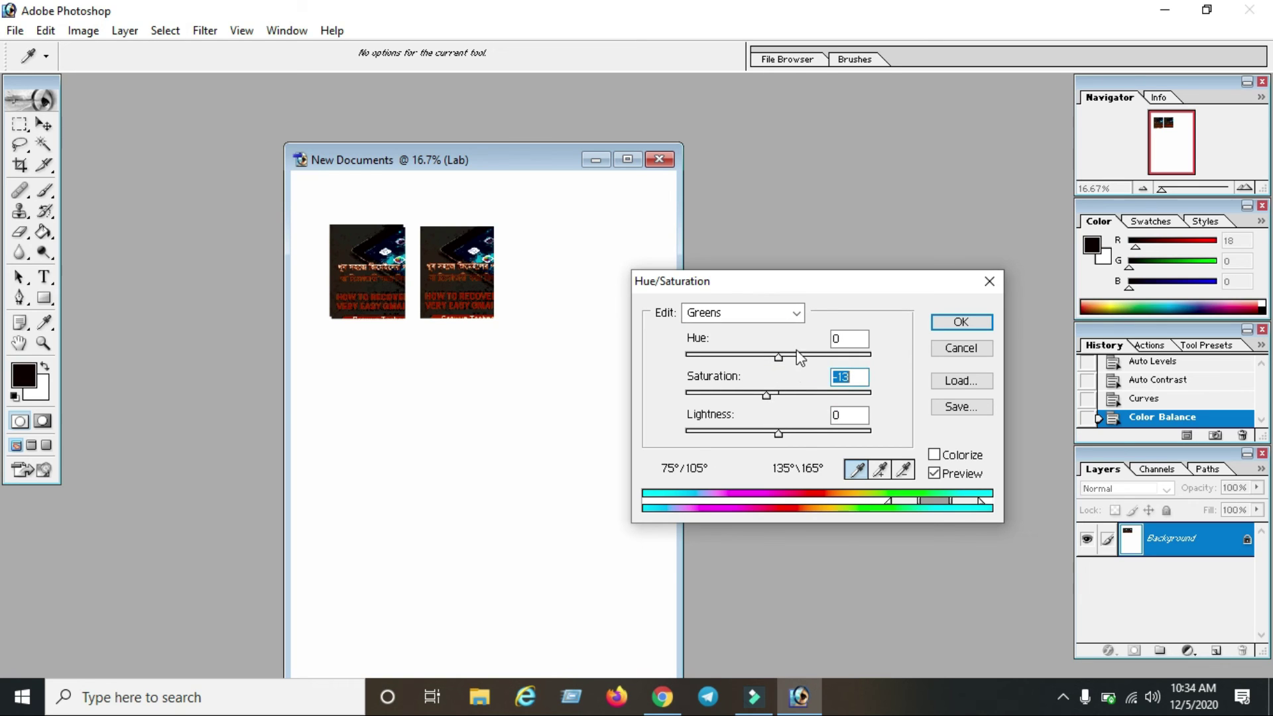
pyautogui.click(778, 358)
pyautogui.moveTo(778, 358); pyautogui.dragTo(744, 388)
pyautogui.moveTo(779, 433); pyautogui.dragTo(829, 434)
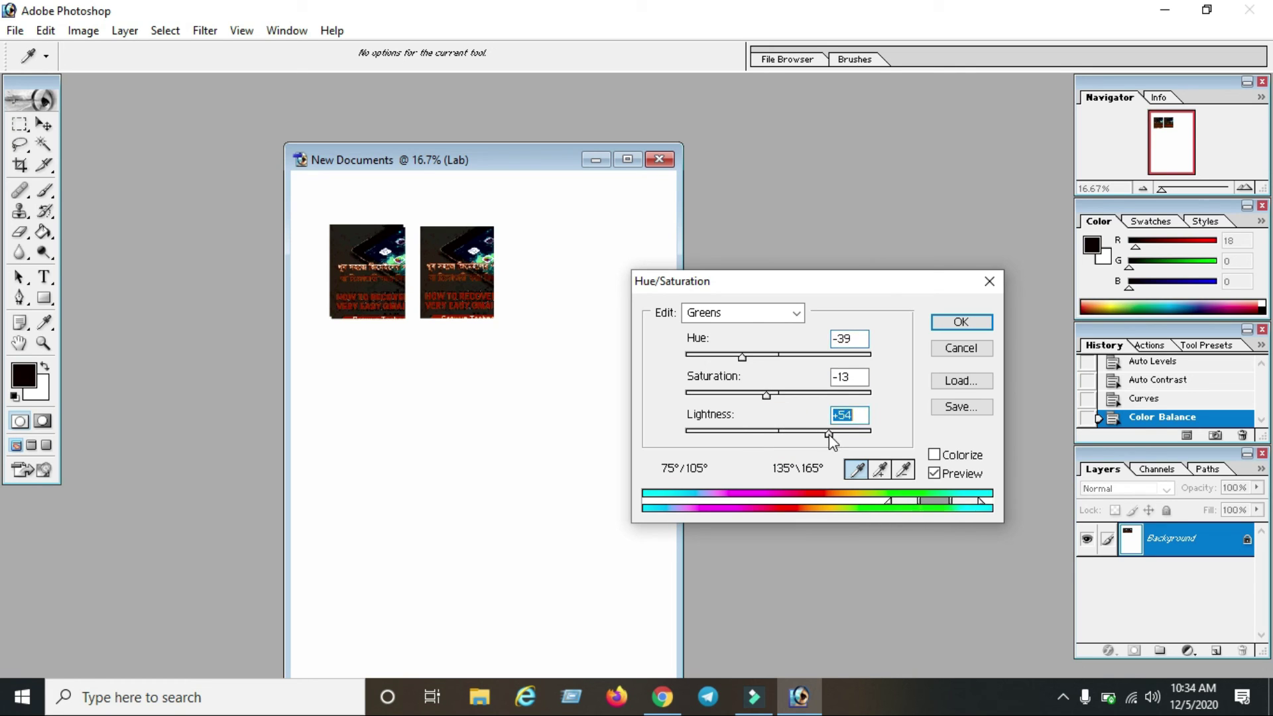
pyautogui.click(962, 323)
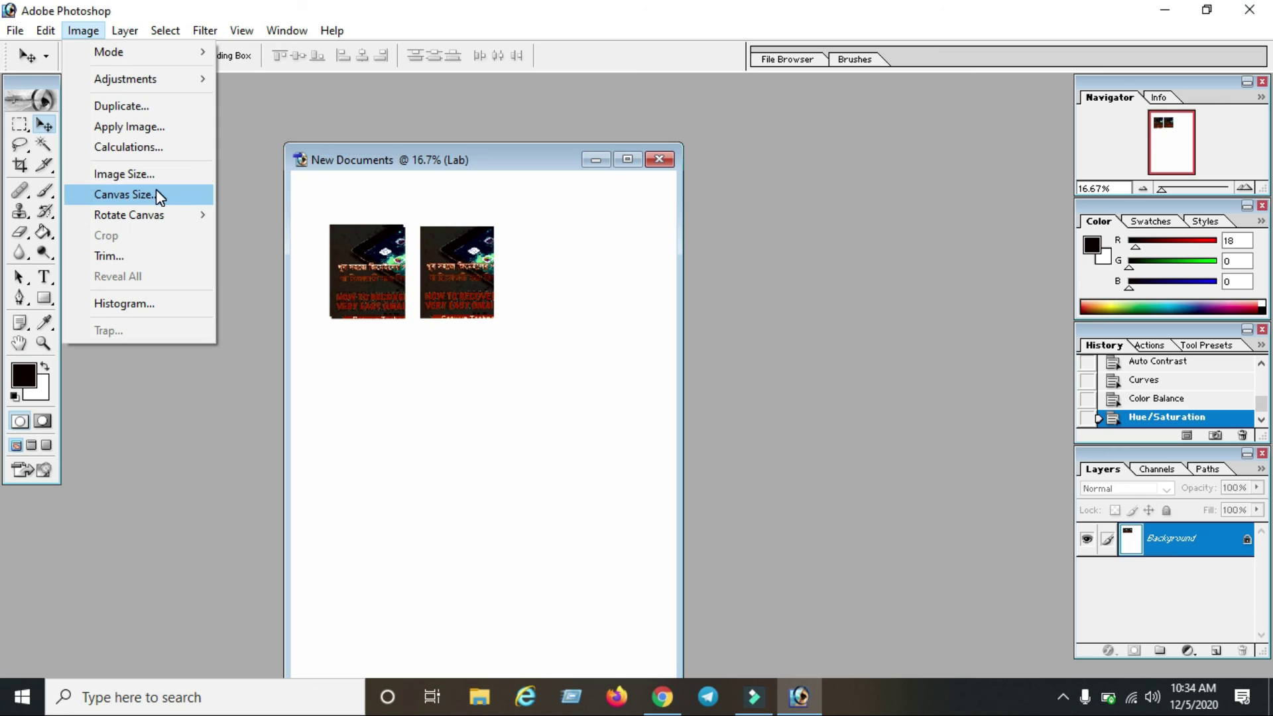
# Step: Desaturate the whole image
pyautogui.moveTo(144, 81)
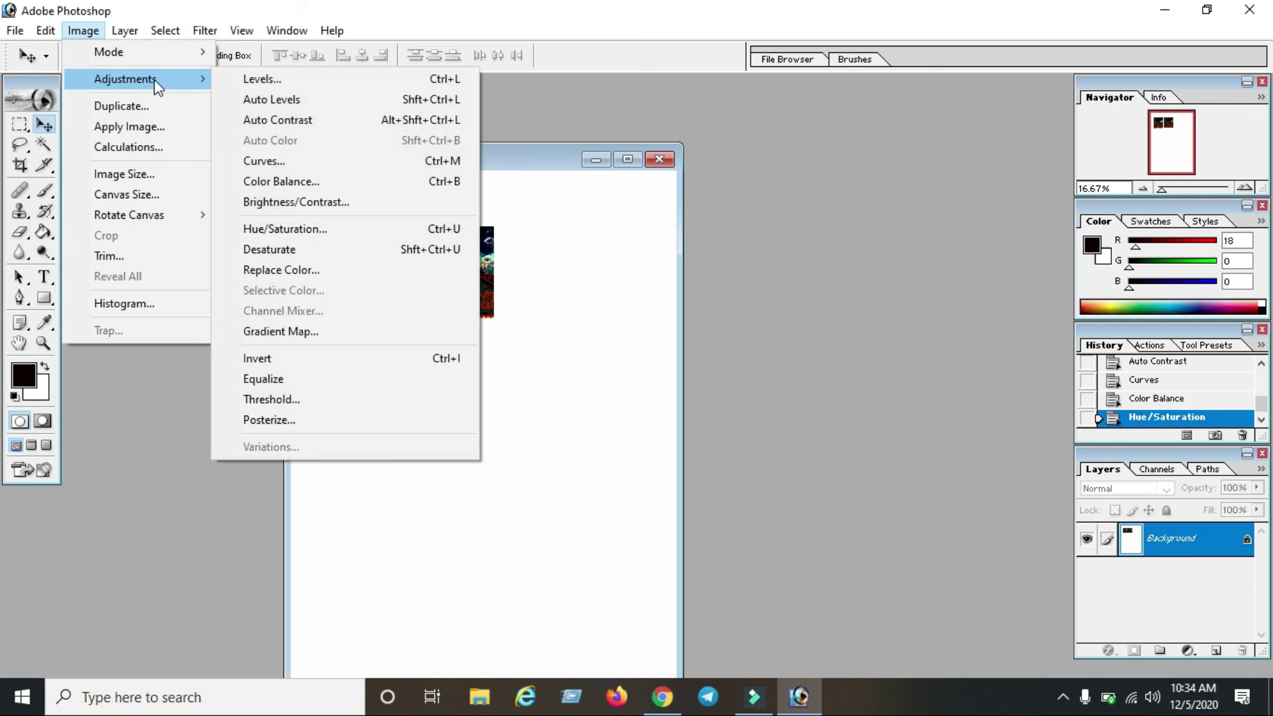
pyautogui.click(346, 252)
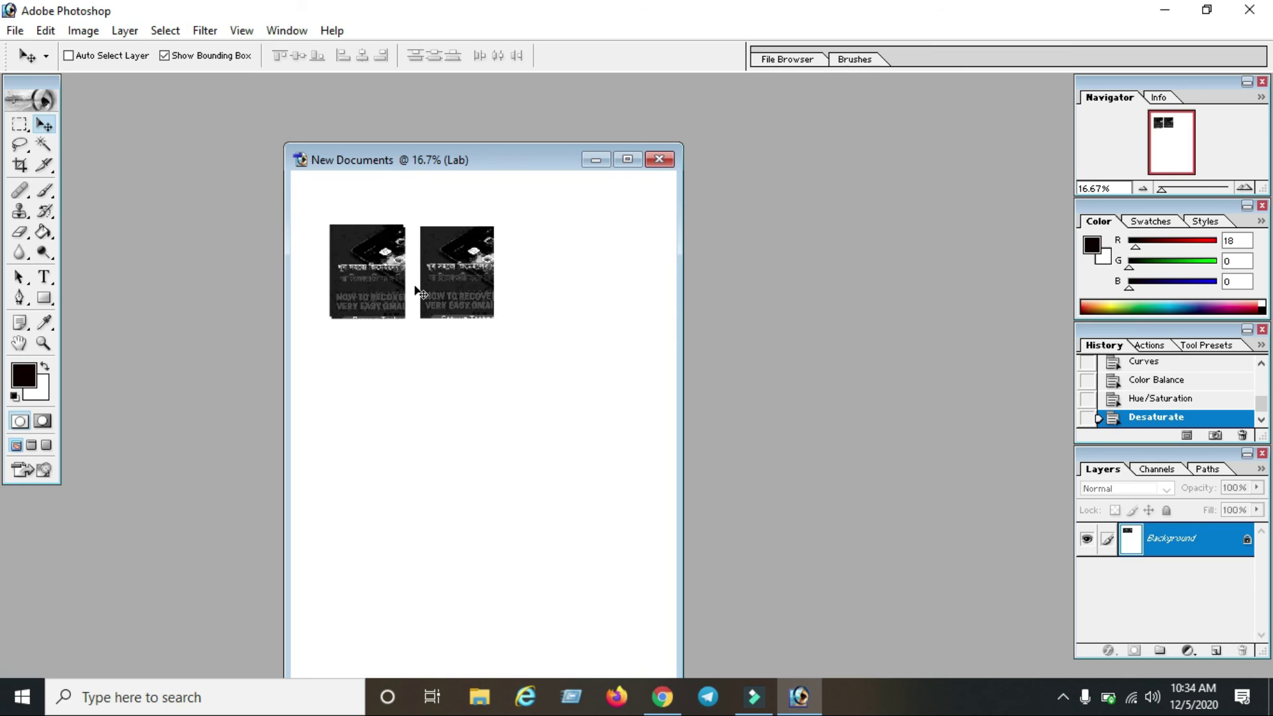
pyautogui.click(83, 31)
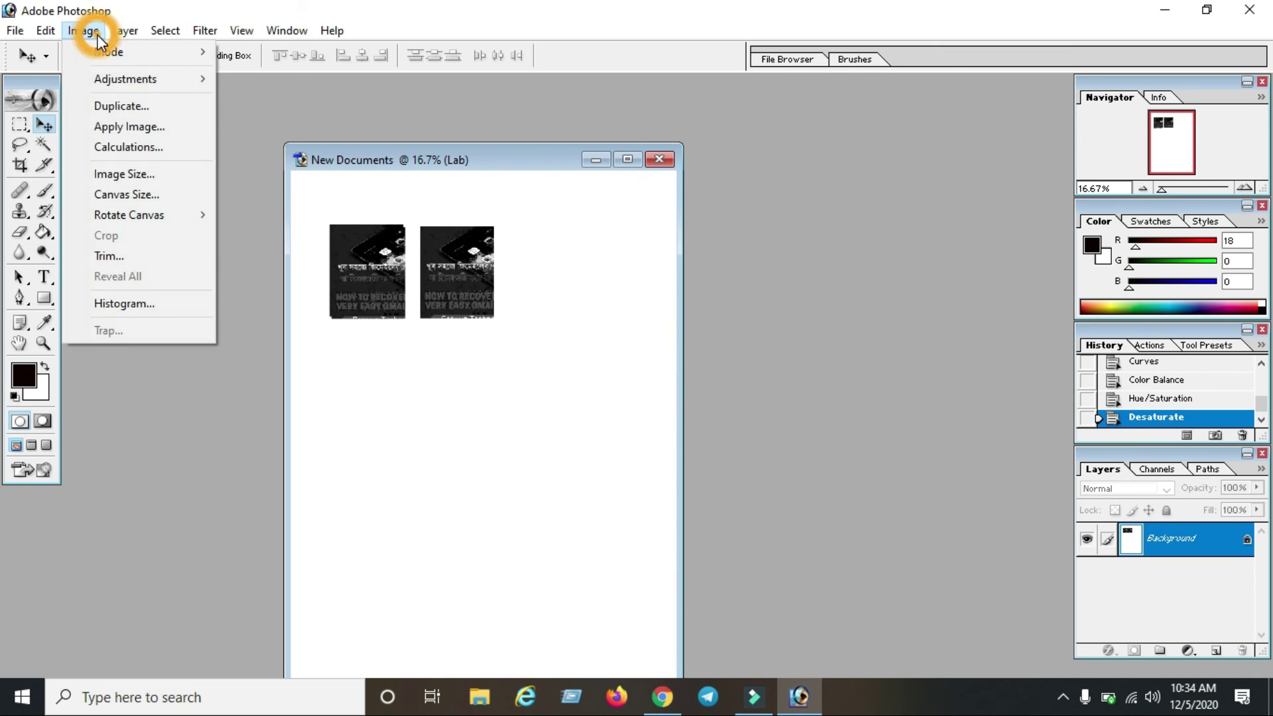
pyautogui.moveTo(149, 77)
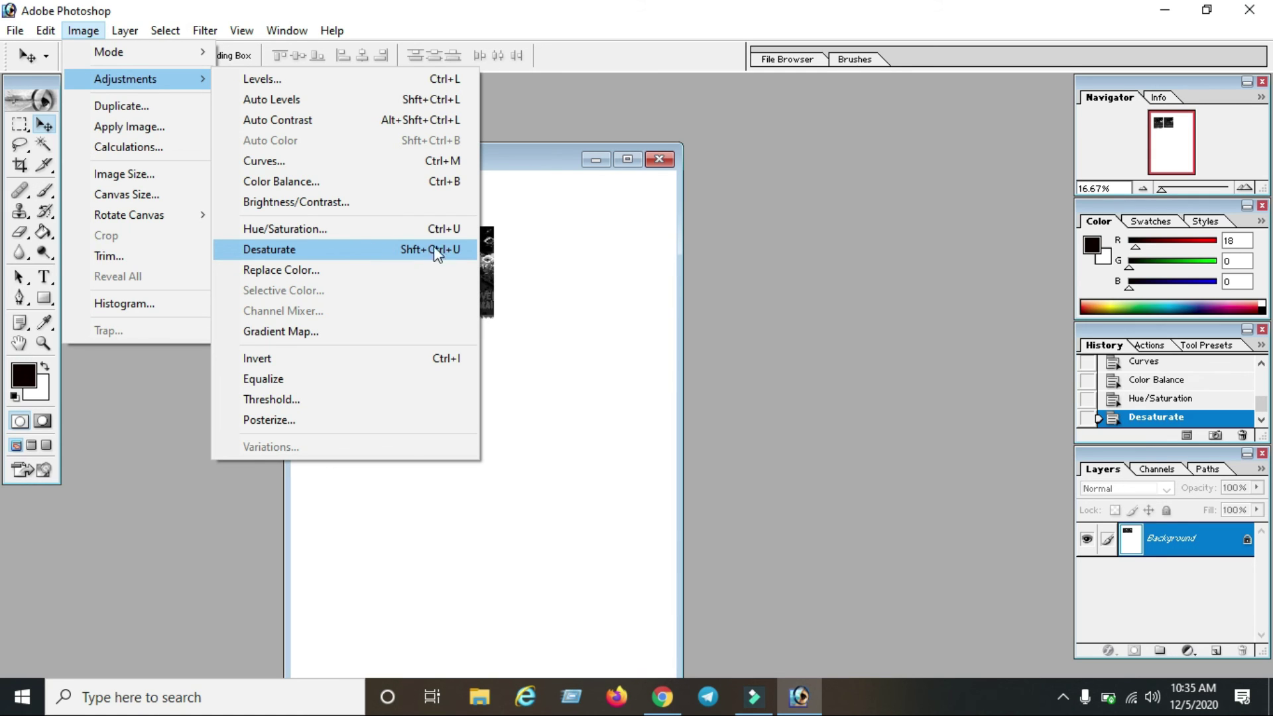
pyautogui.click(578, 276)
pyautogui.click(519, 292)
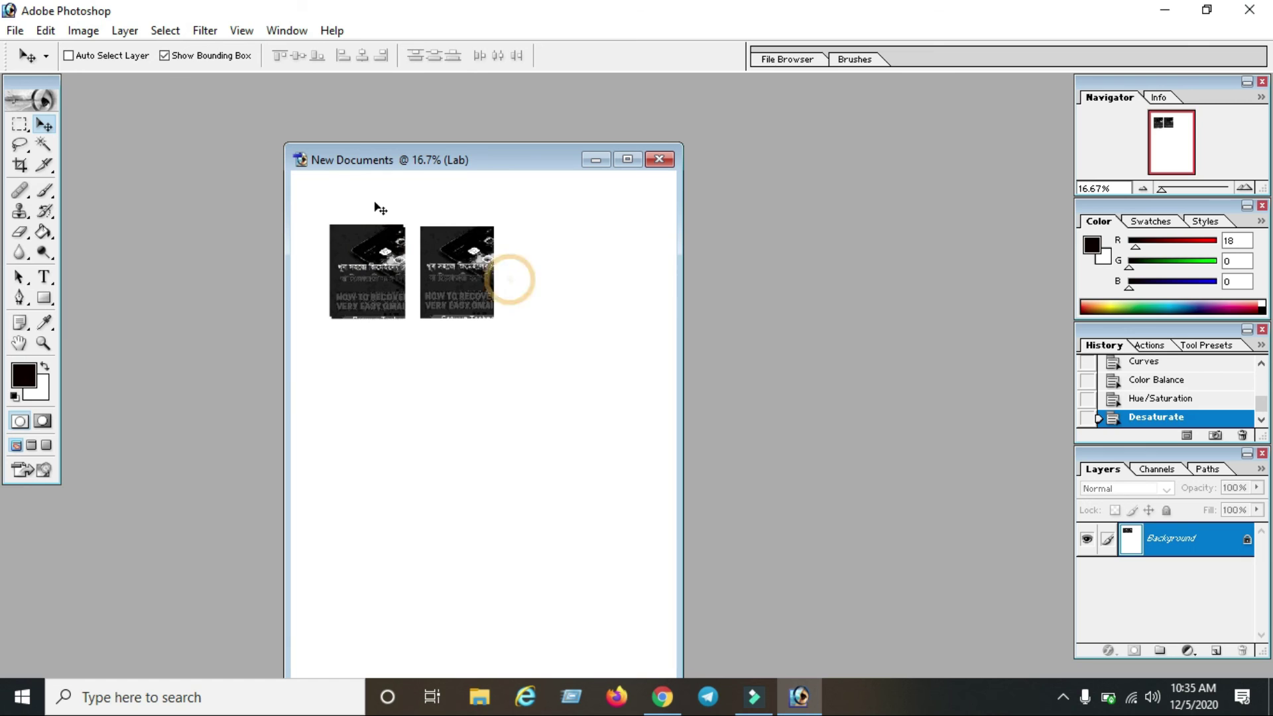
pyautogui.click(129, 32)
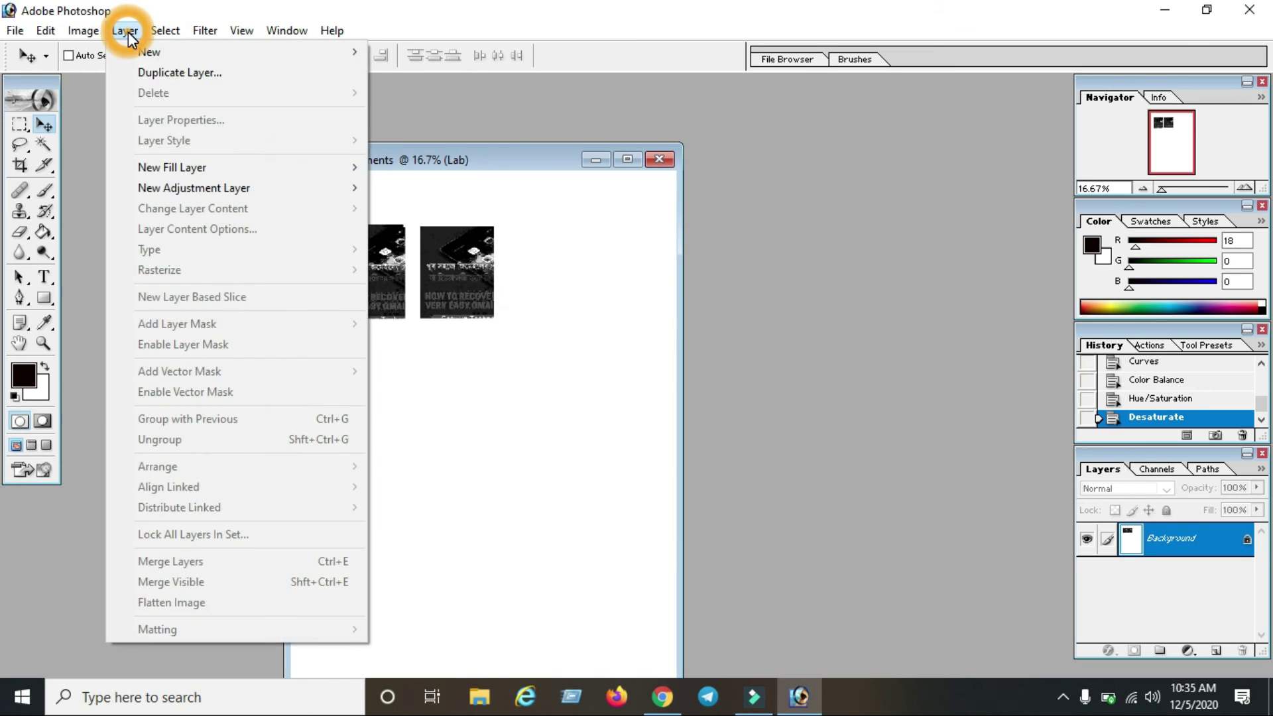
pyautogui.moveTo(84, 30)
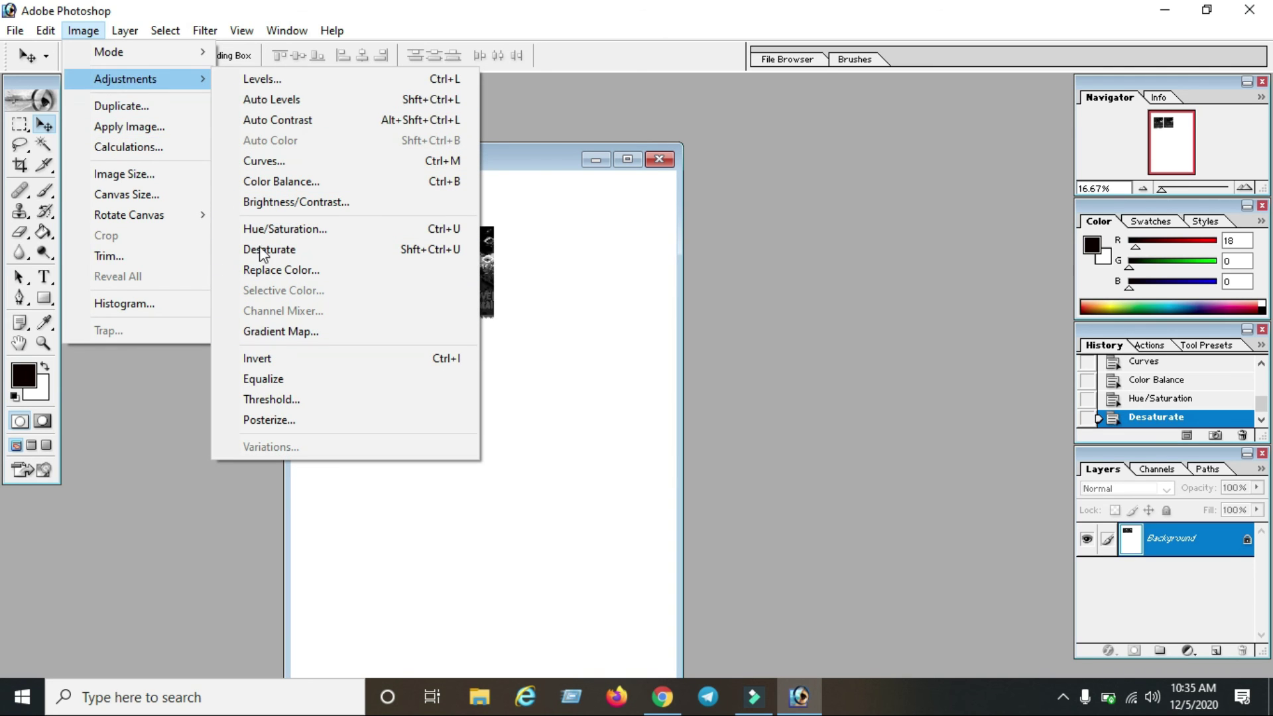
pyautogui.click(406, 297)
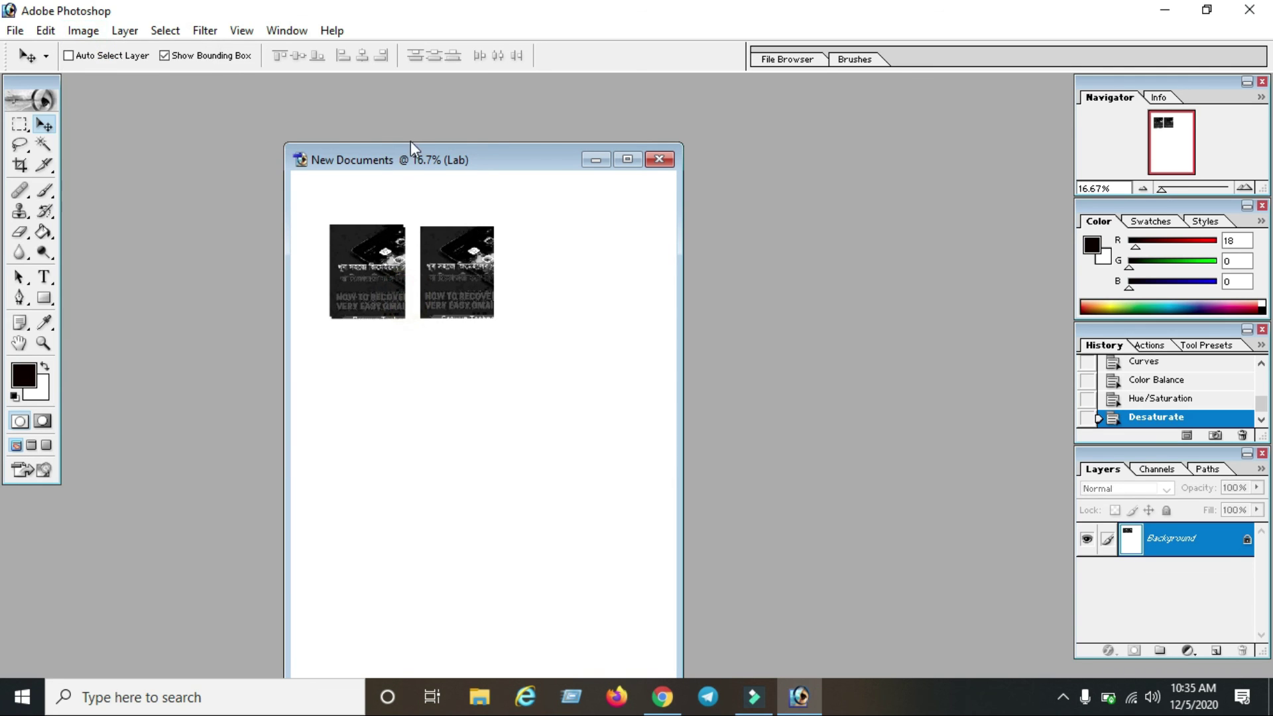
pyautogui.moveTo(416, 153); pyautogui.dragTo(456, 150)
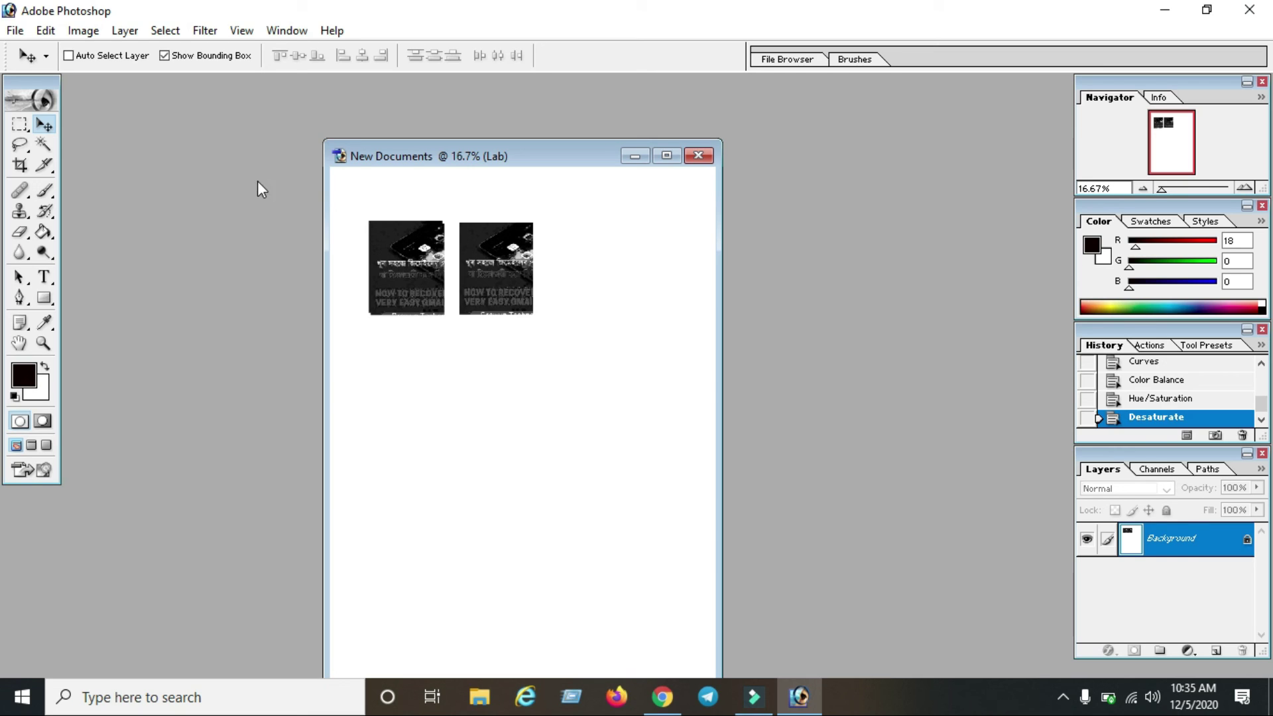
pyautogui.moveTo(451, 147); pyautogui.dragTo(478, 127)
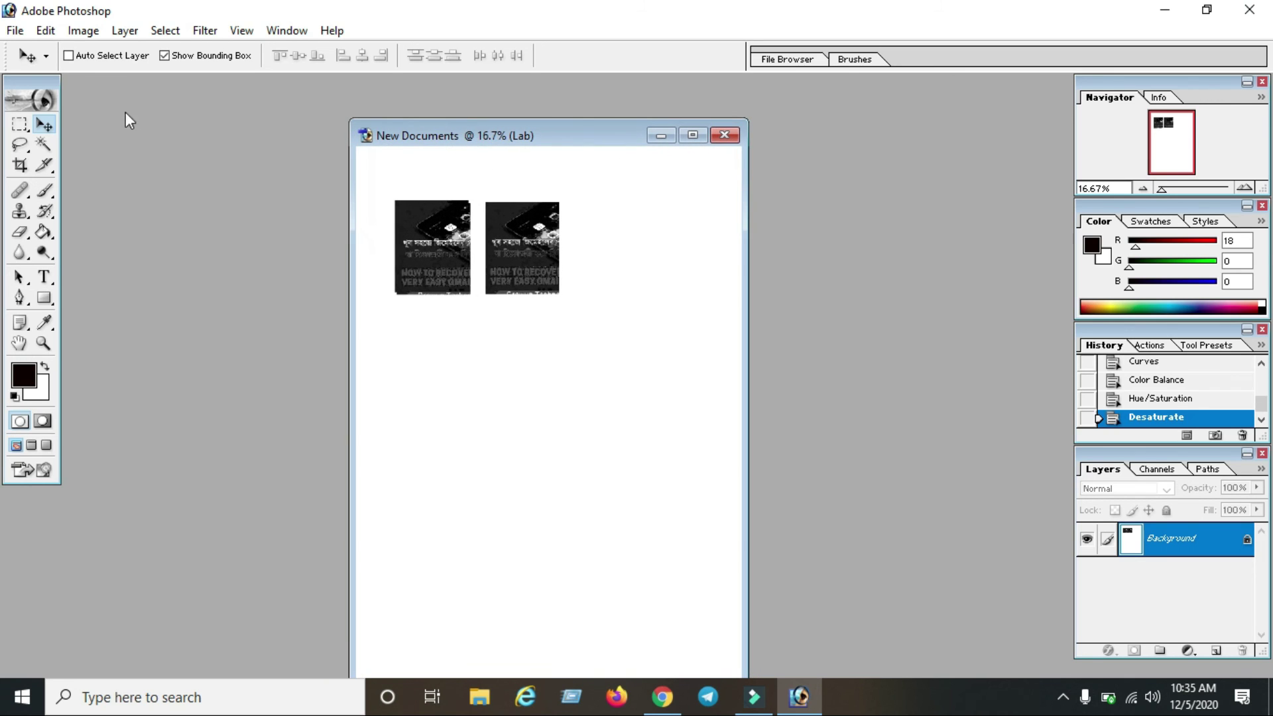
# Step: Duplicate the image as a separate document named "New Documents 2"
pyautogui.click(84, 31)
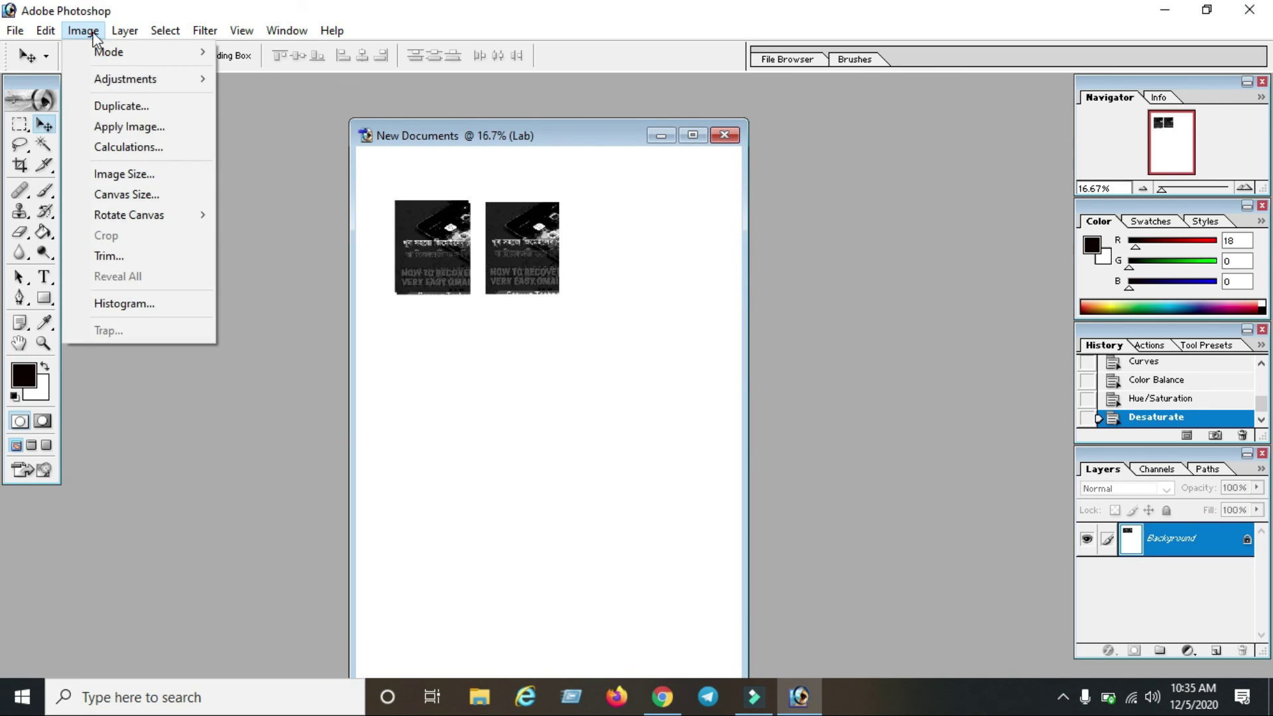
pyautogui.click(132, 111)
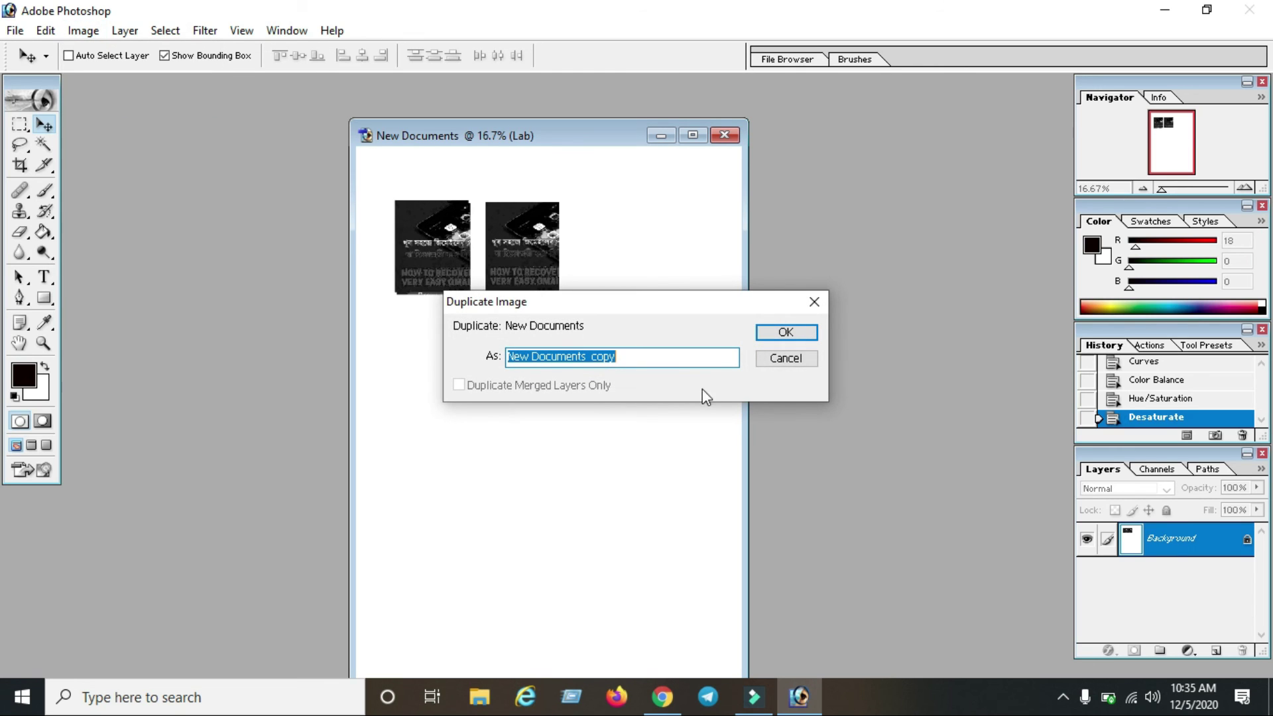
pyautogui.click(631, 359)
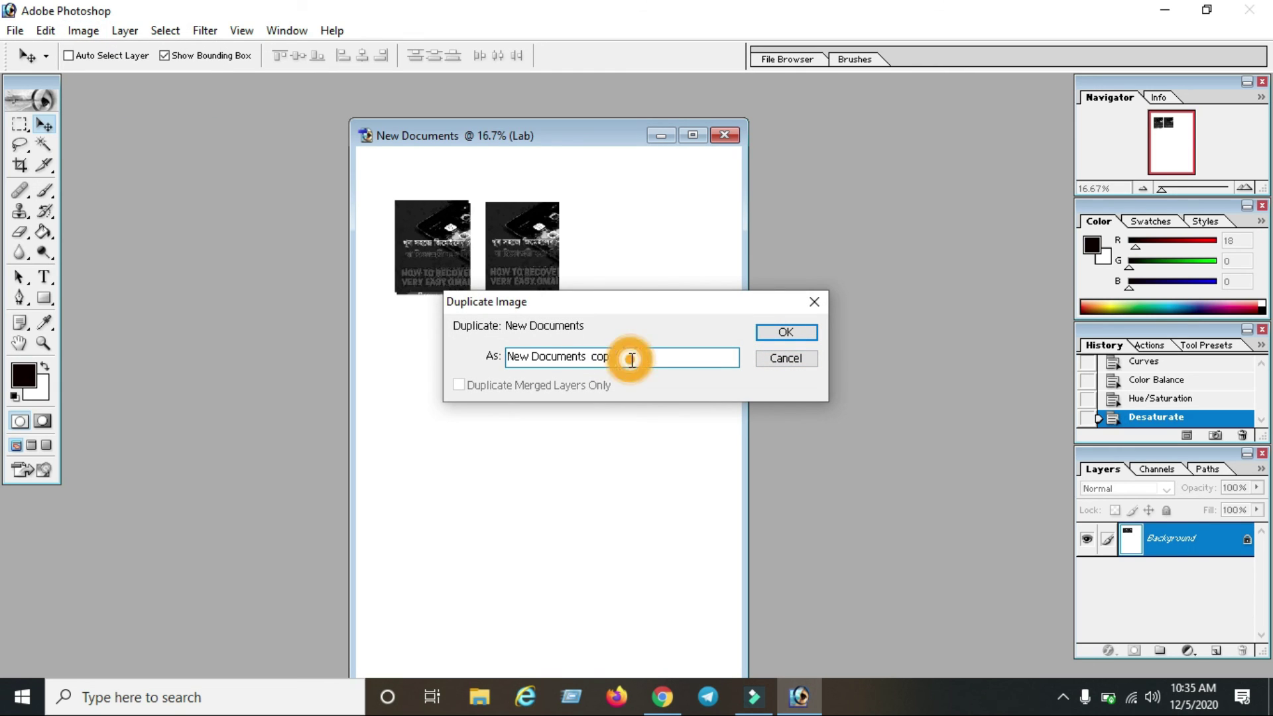
pyautogui.click(633, 360)
pyautogui.press('BackSpace')
pyautogui.press('BackSpace')
pyautogui.press('BackSpace')
pyautogui.write('2')
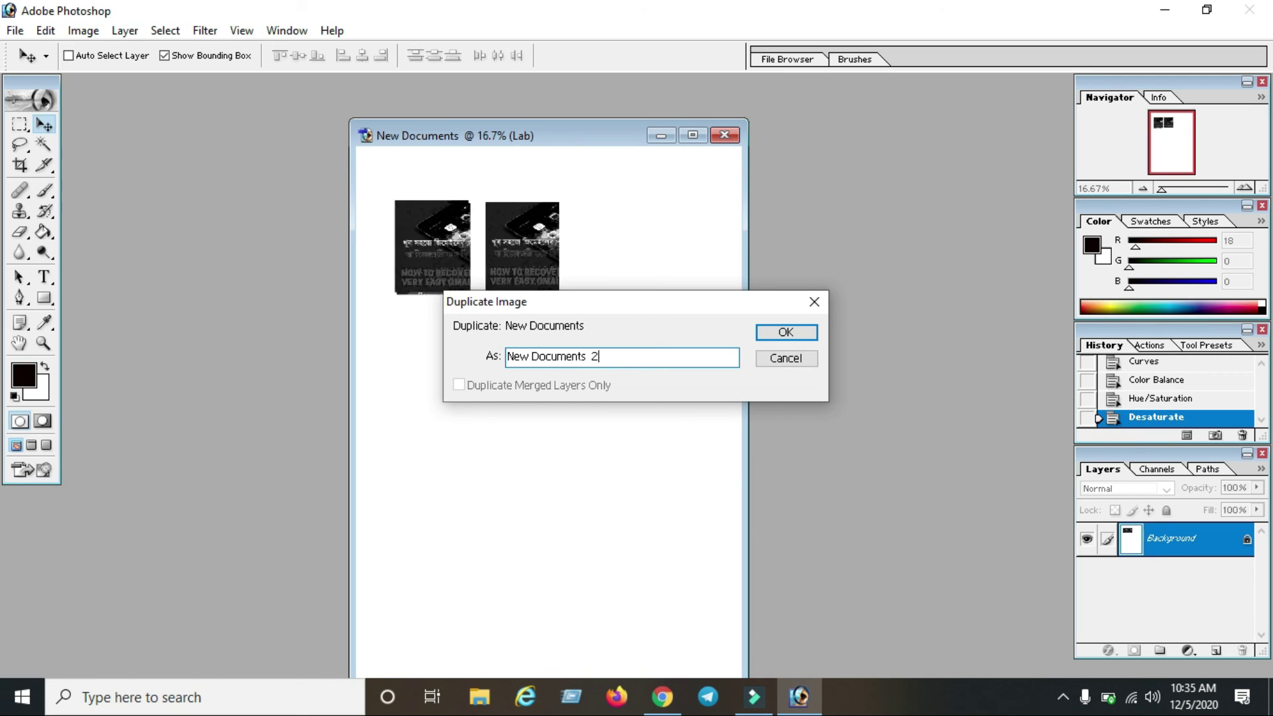
pyautogui.click(786, 332)
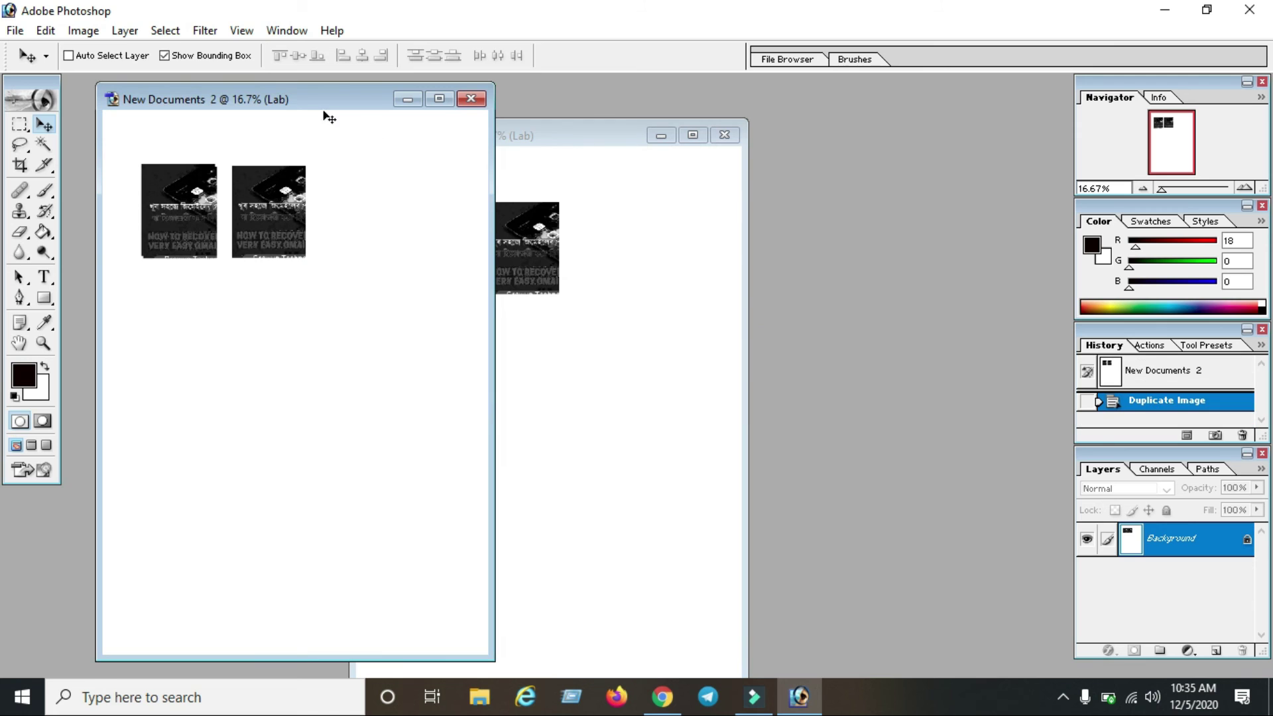
# Step: Arrange the original document window and its duplicate side by side
pyautogui.moveTo(318, 106); pyautogui.dragTo(464, 187)
pyautogui.click(446, 135)
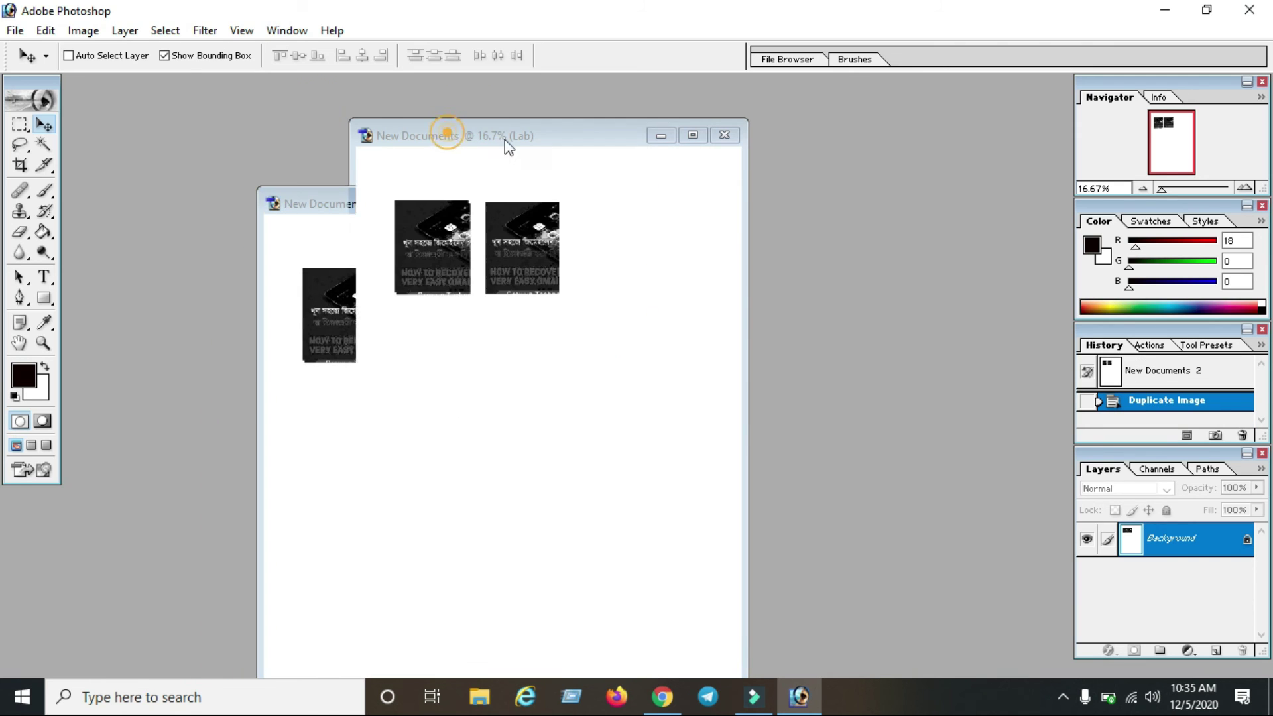
pyautogui.moveTo(484, 128); pyautogui.dragTo(673, 183)
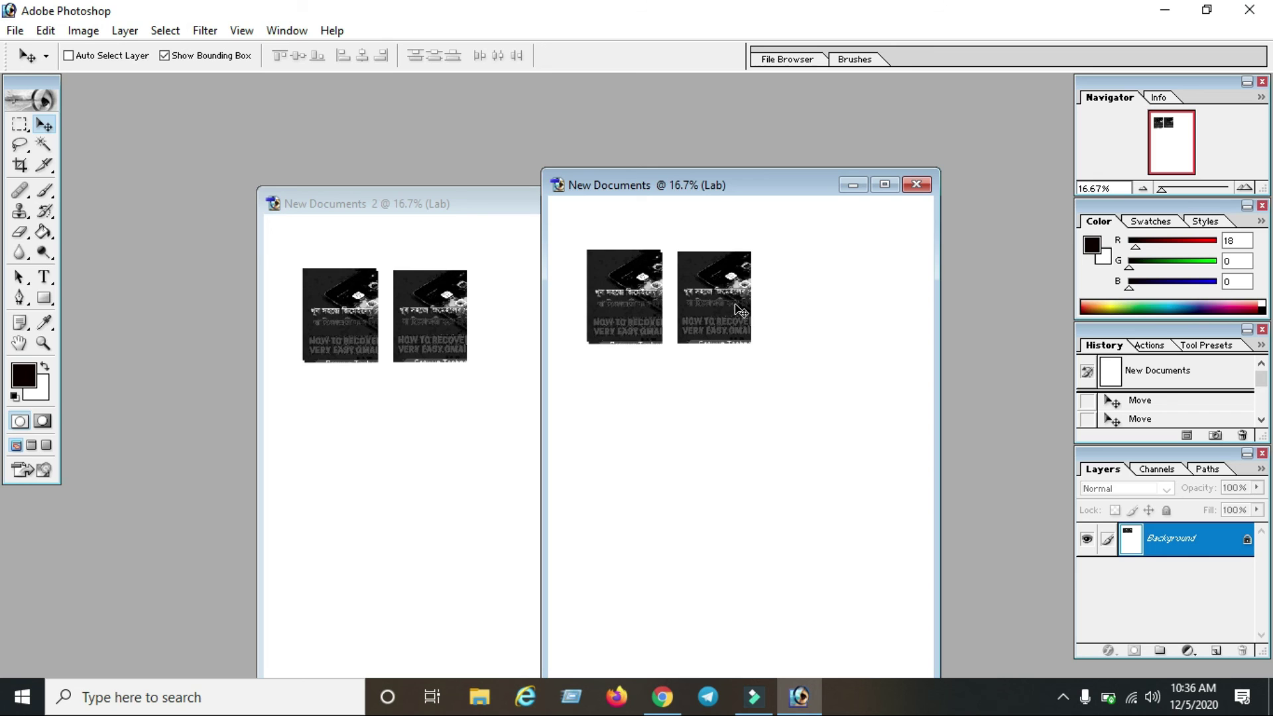
pyautogui.click(462, 192)
pyautogui.moveTo(468, 199); pyautogui.dragTo(312, 195)
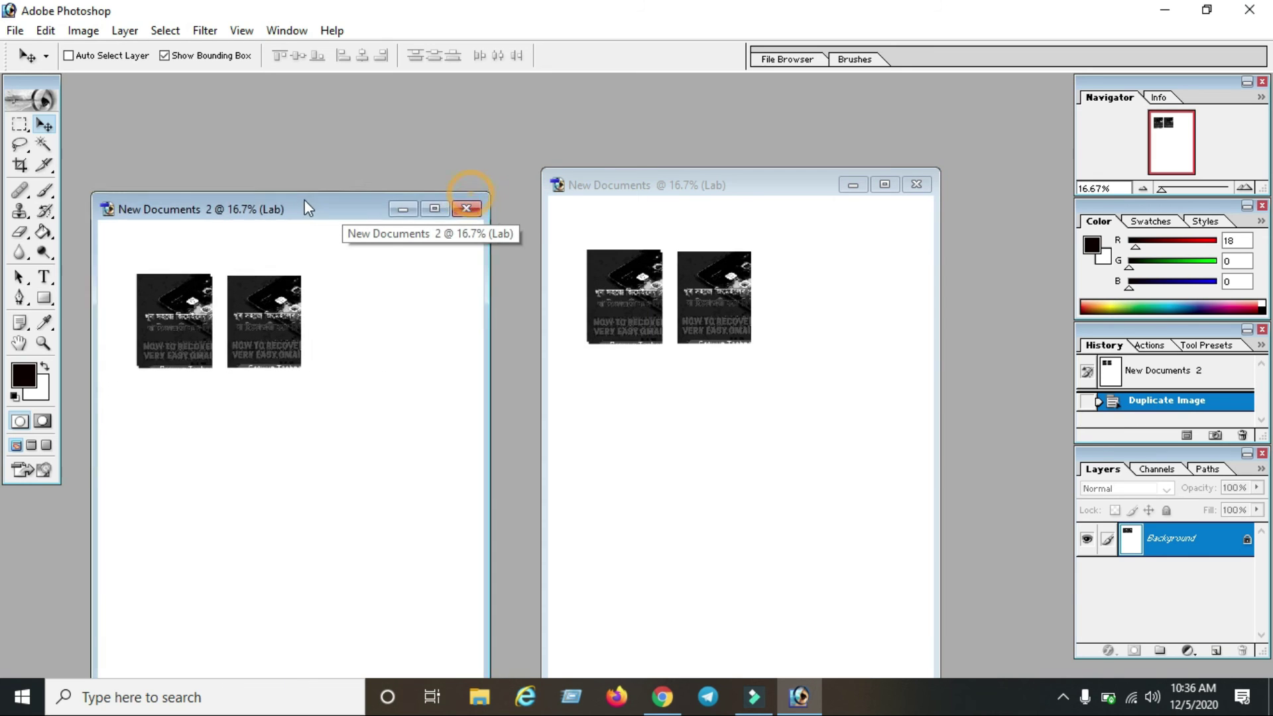
# Step: Use Apply Image on New Documents 2 with its own Background layer, Lab channel, Multiply blending and 100% opacity
pyautogui.click(82, 34)
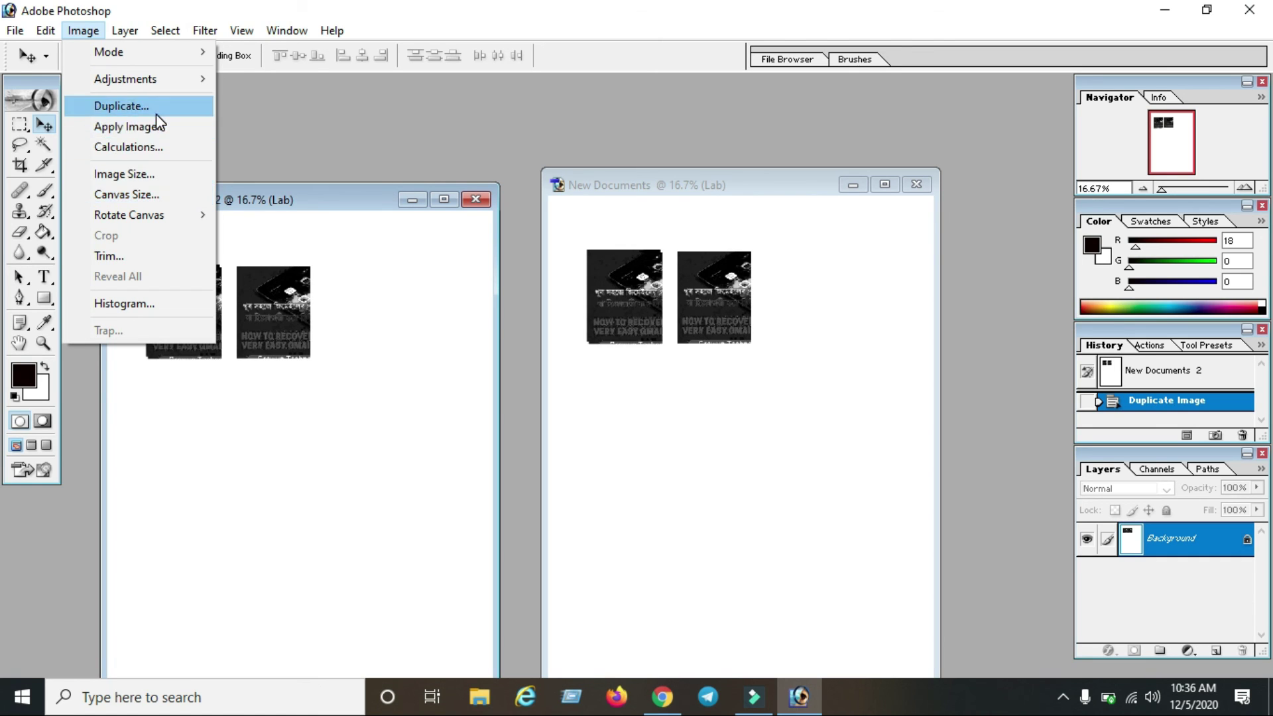
pyautogui.click(166, 132)
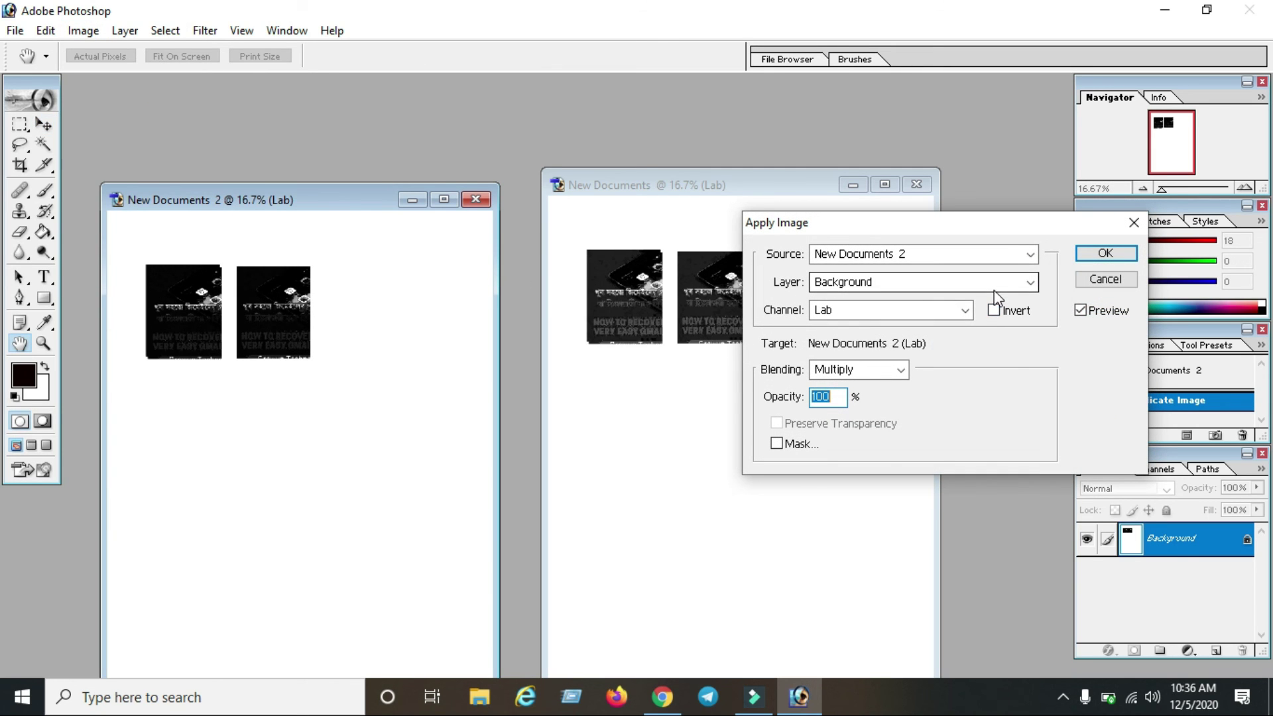
pyautogui.click(1104, 254)
pyautogui.press('v')
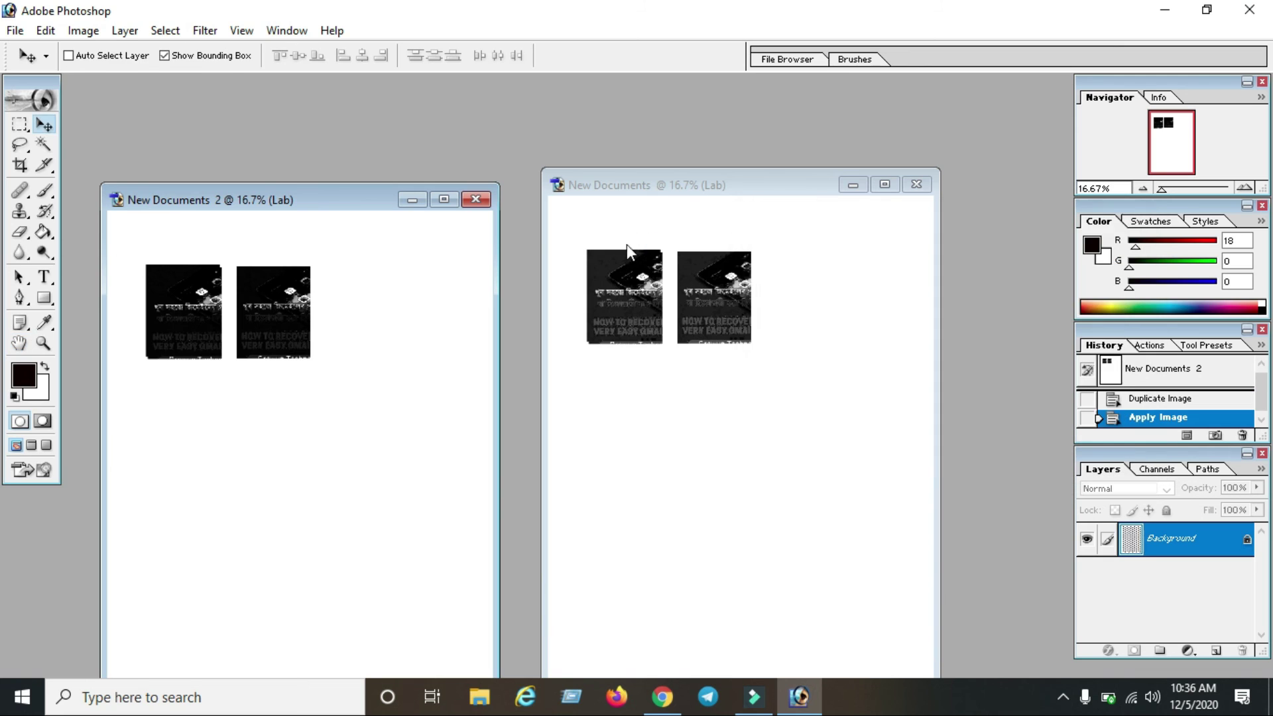
# Step: Close New Documents 2 without saving it and move the original document window back near the toolbox
pyautogui.moveTo(265, 184); pyautogui.dragTo(464, 137)
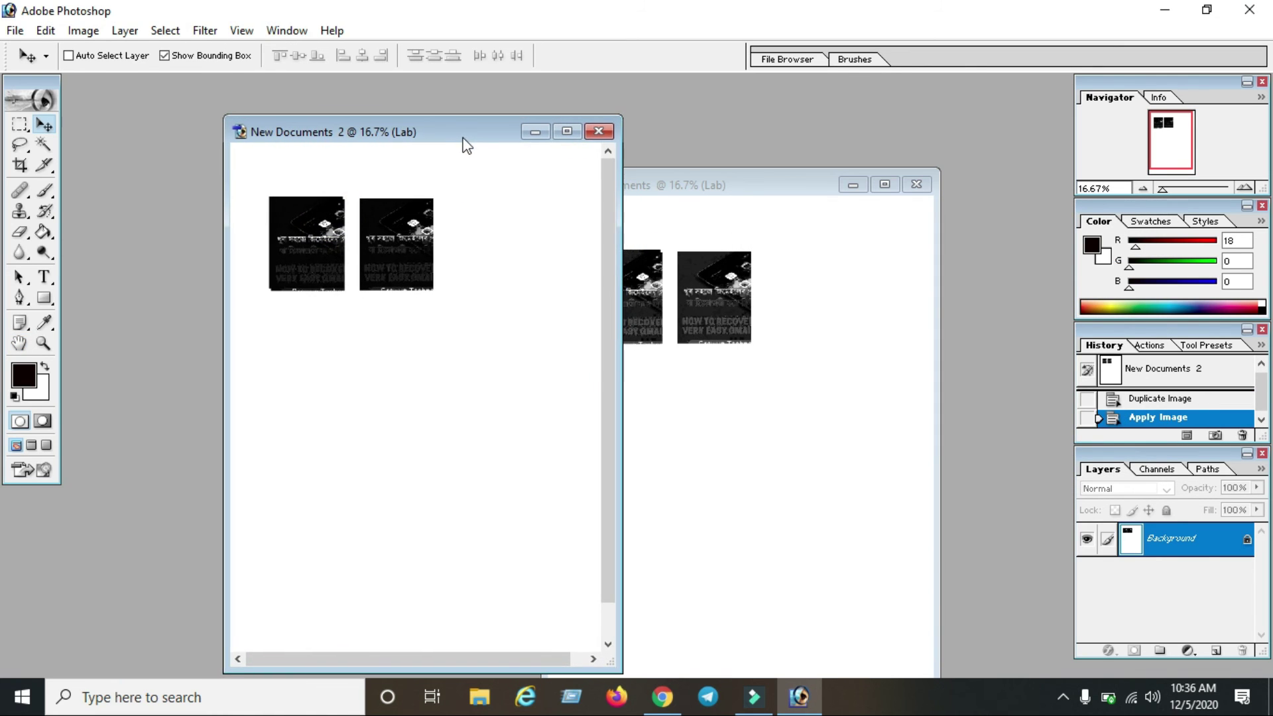
pyautogui.click(598, 131)
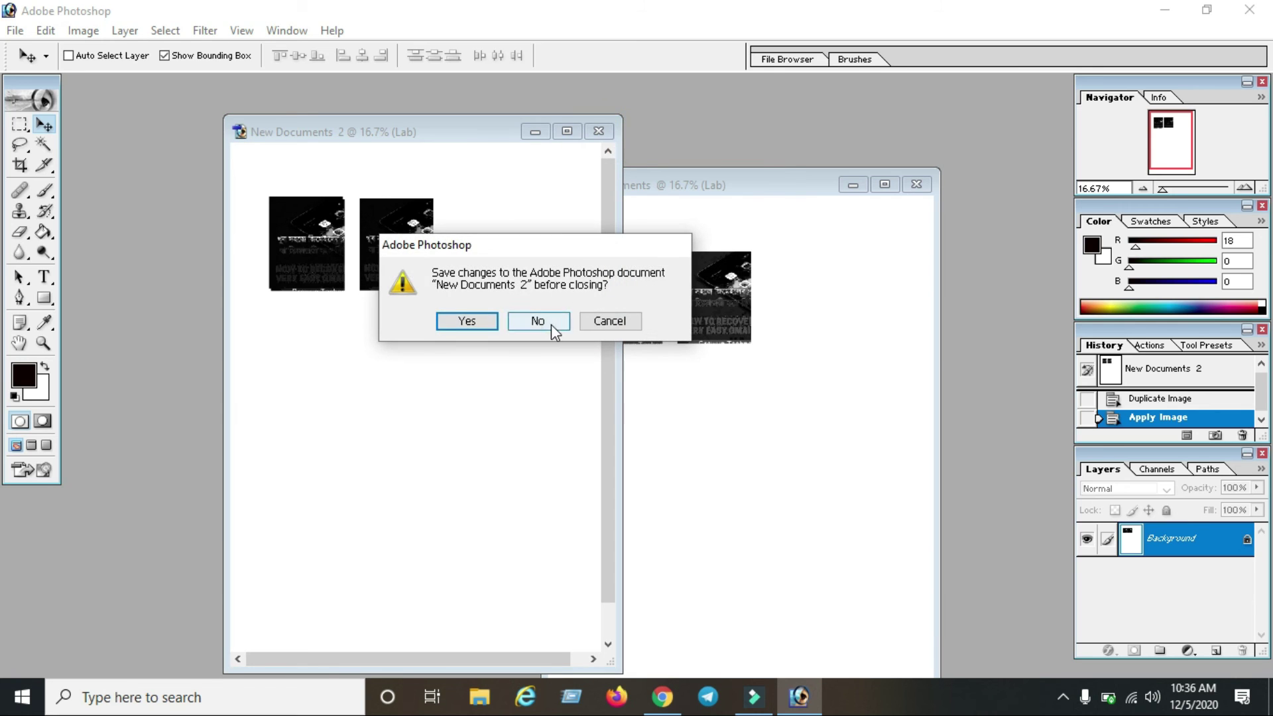
pyautogui.click(540, 320)
pyautogui.moveTo(716, 189); pyautogui.dragTo(451, 139)
# Step: Rotate the canvas of New Documents 90° clockwise and move its window closer to the toolbox
pyautogui.click(83, 30)
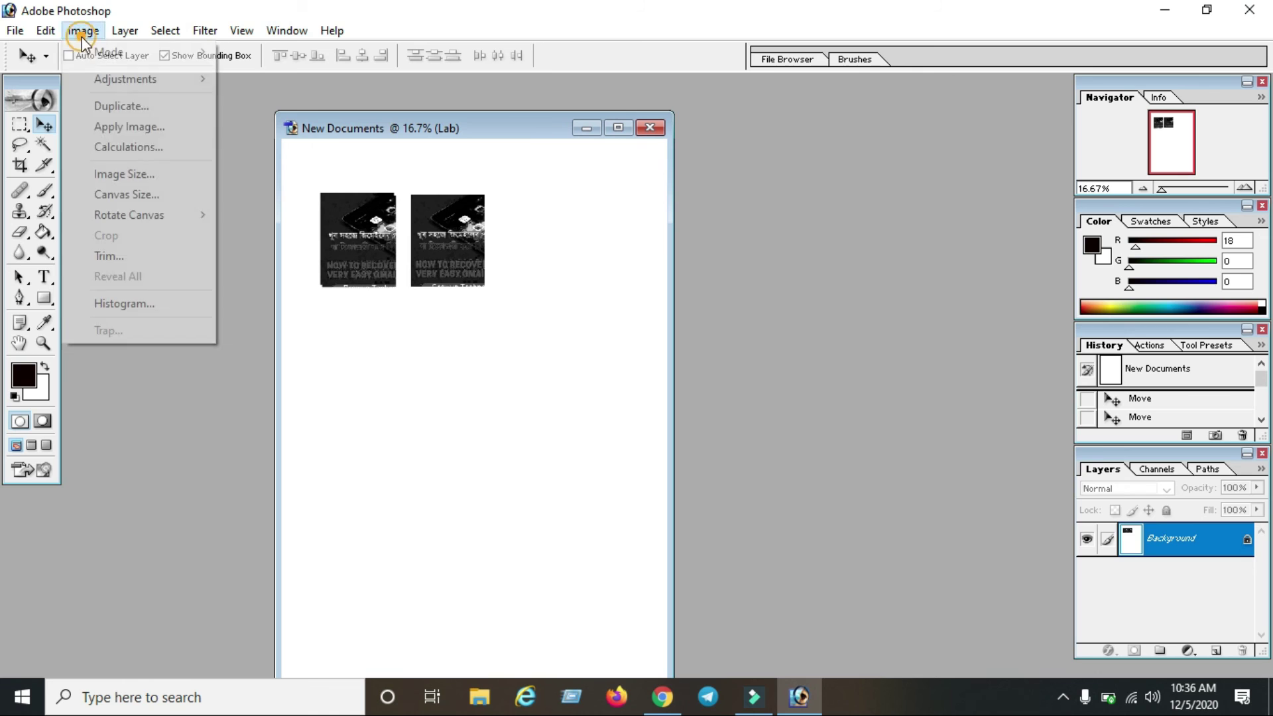
pyautogui.moveTo(184, 216)
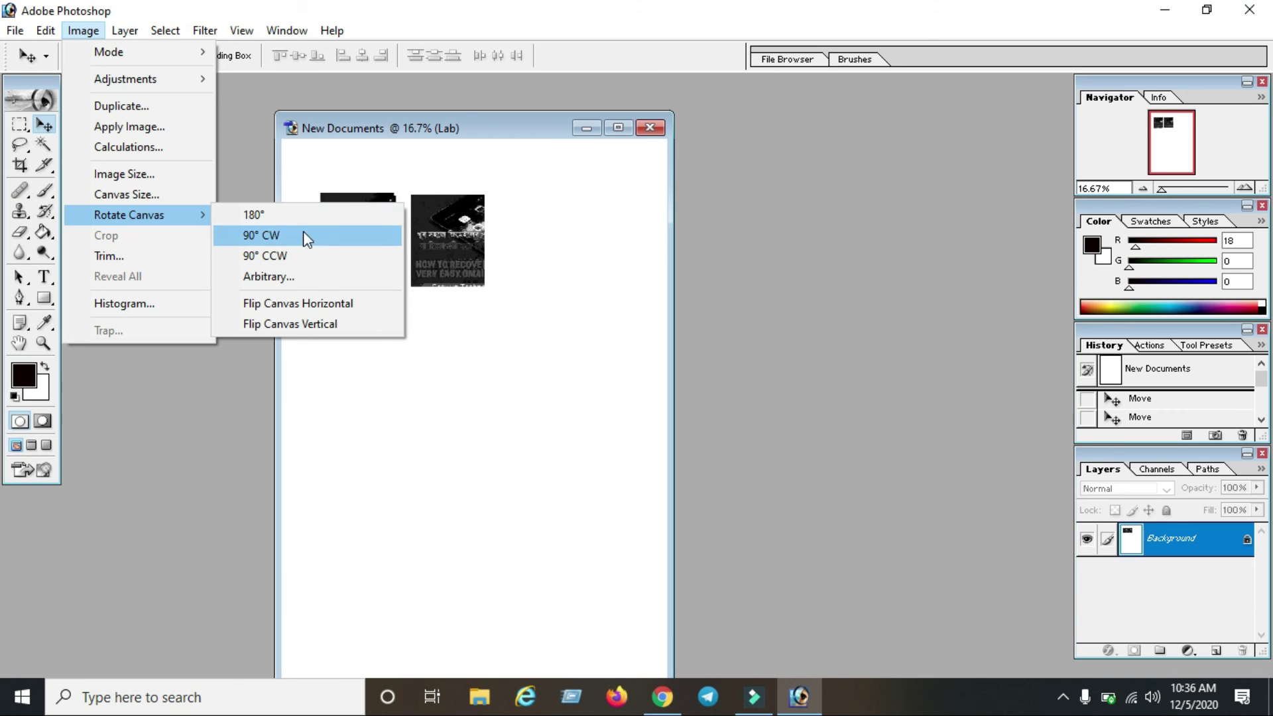
pyautogui.click(396, 123)
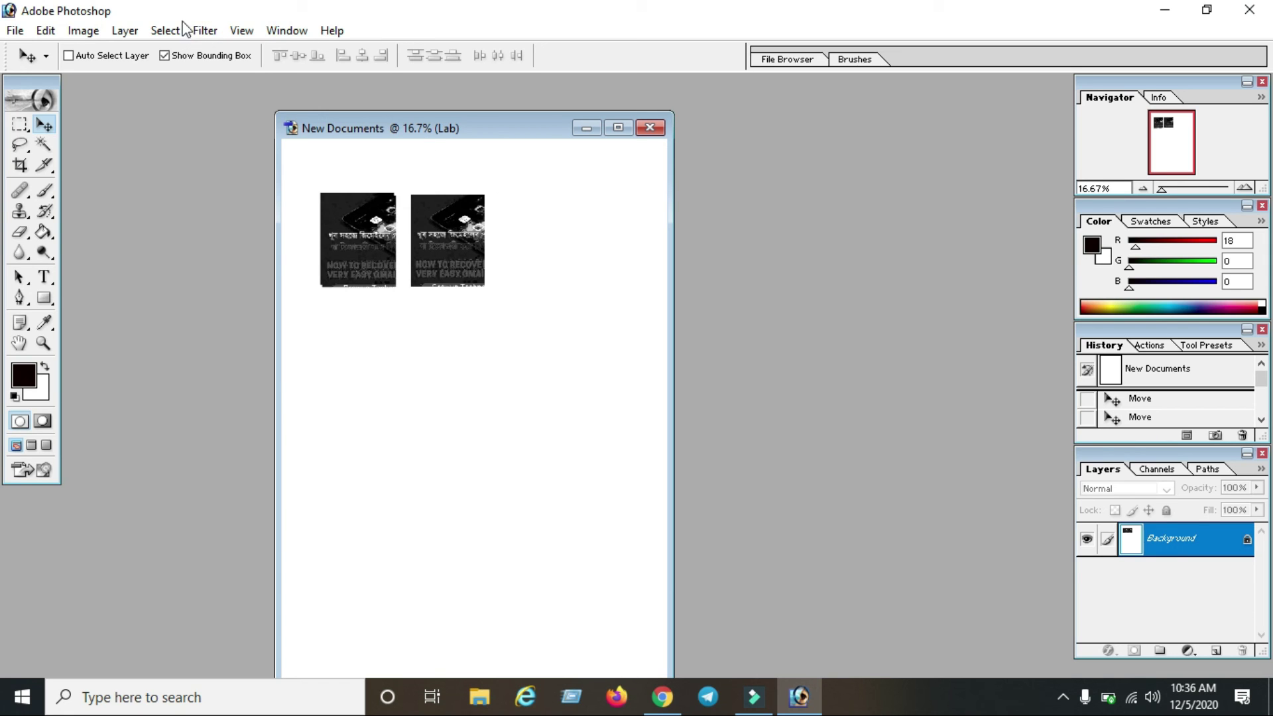
pyautogui.click(89, 31)
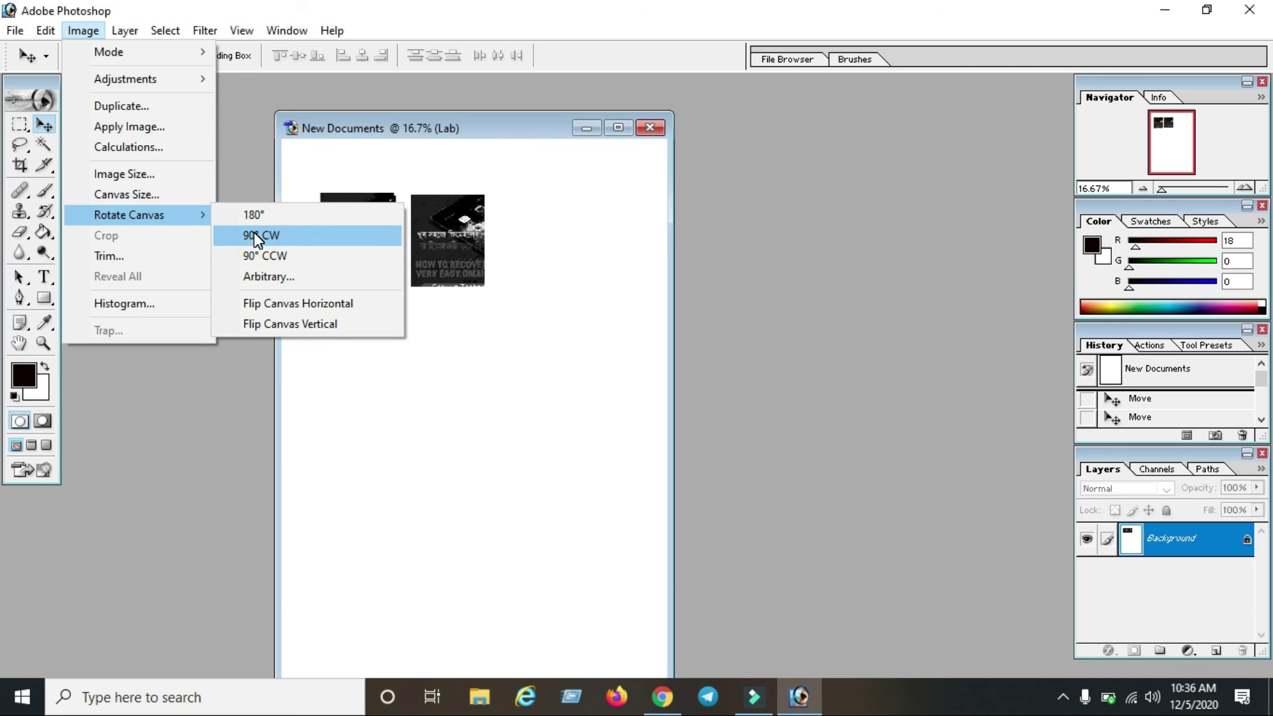
pyautogui.click(258, 237)
pyautogui.moveTo(611, 131); pyautogui.dragTo(643, 176)
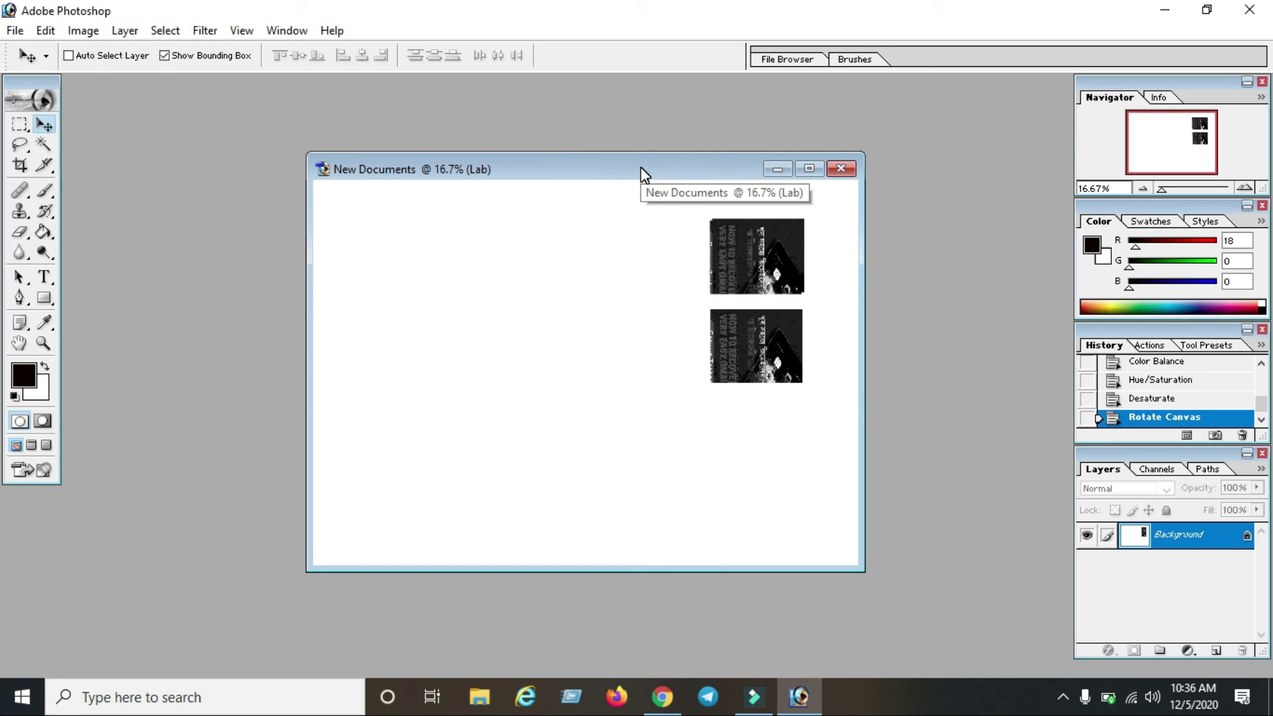
pyautogui.moveTo(623, 171); pyautogui.dragTo(507, 129)
# Step: Rotate the canvas 90° counterclockwise and move the document window a little away from the toolbox
pyautogui.click(91, 32)
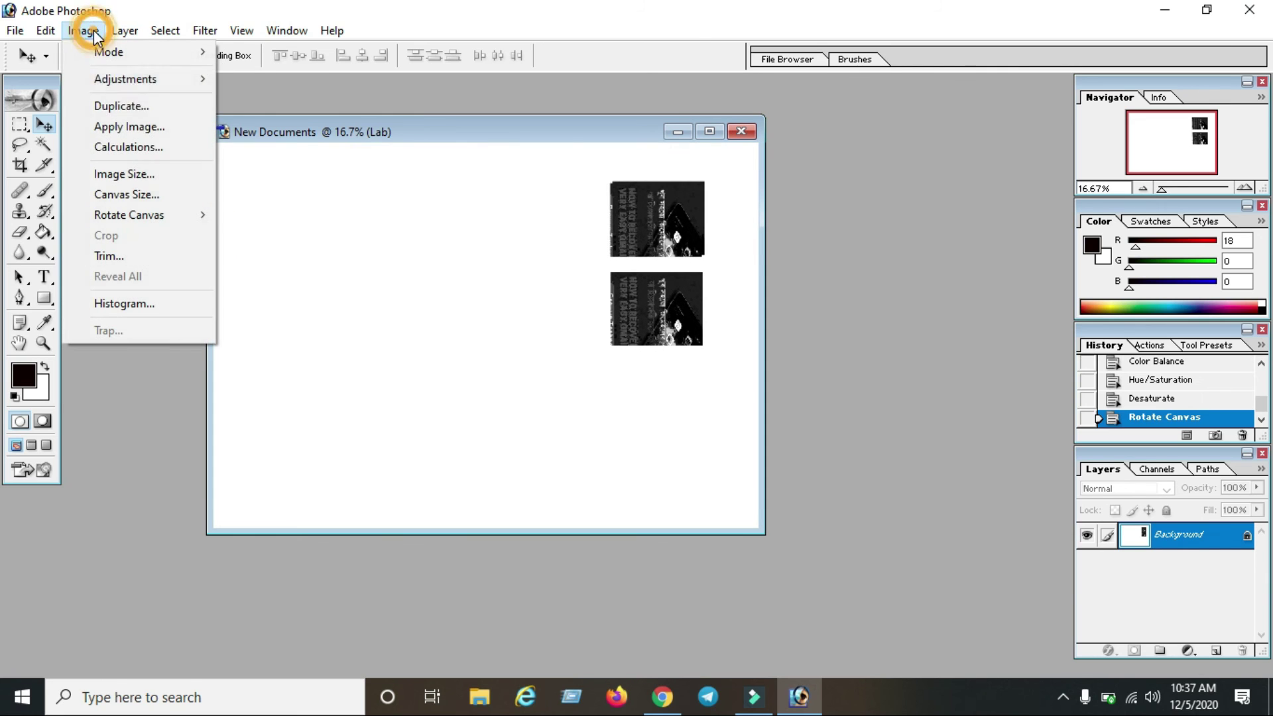
pyautogui.moveTo(201, 215)
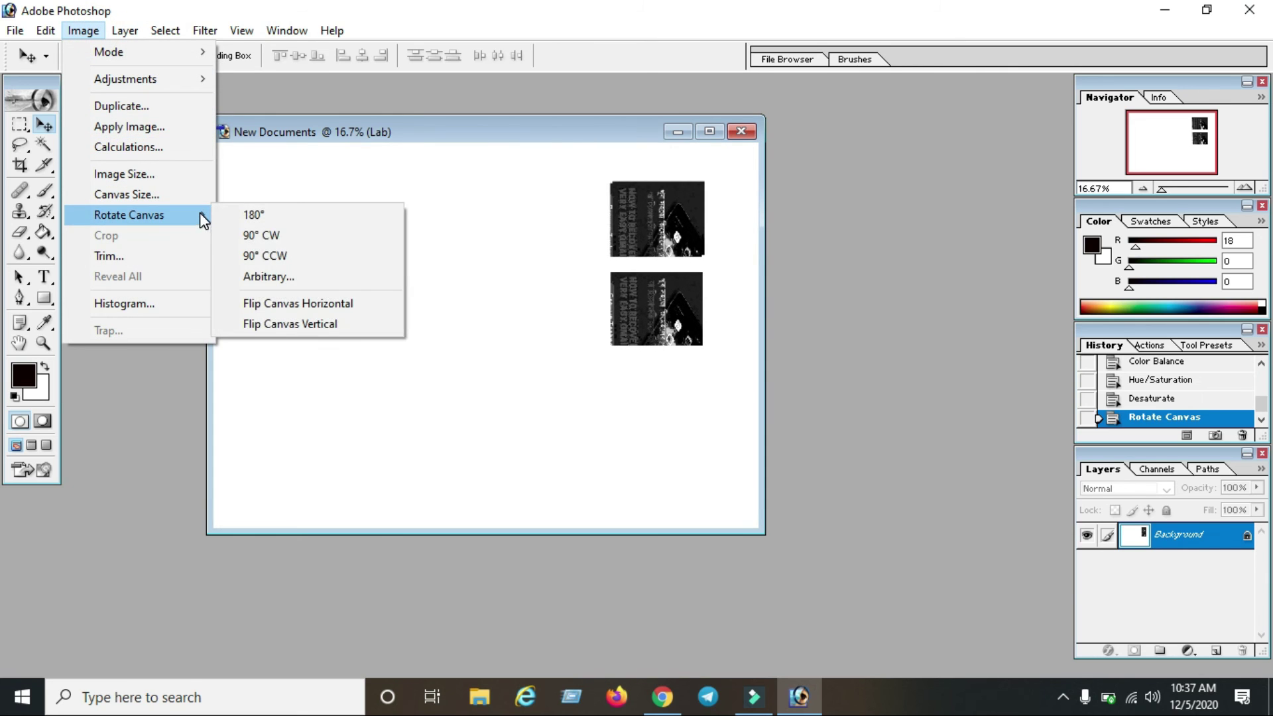
pyautogui.click(269, 255)
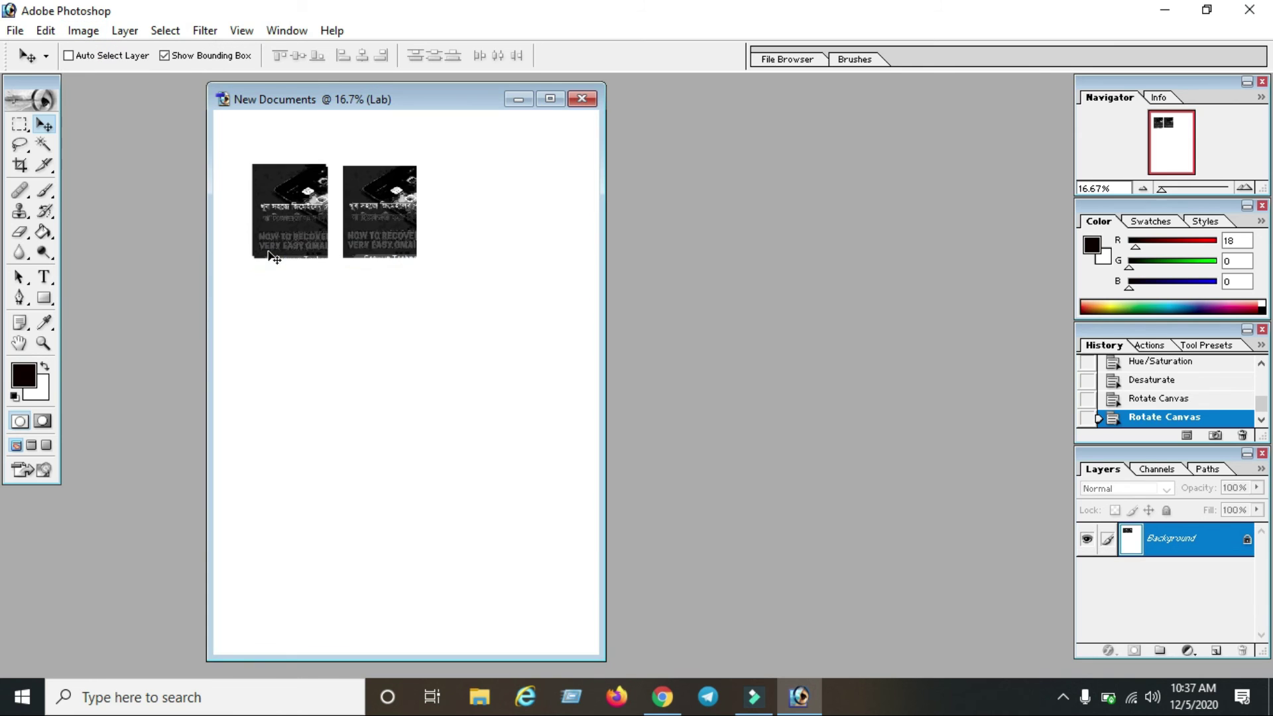
pyautogui.moveTo(387, 99); pyautogui.dragTo(486, 103)
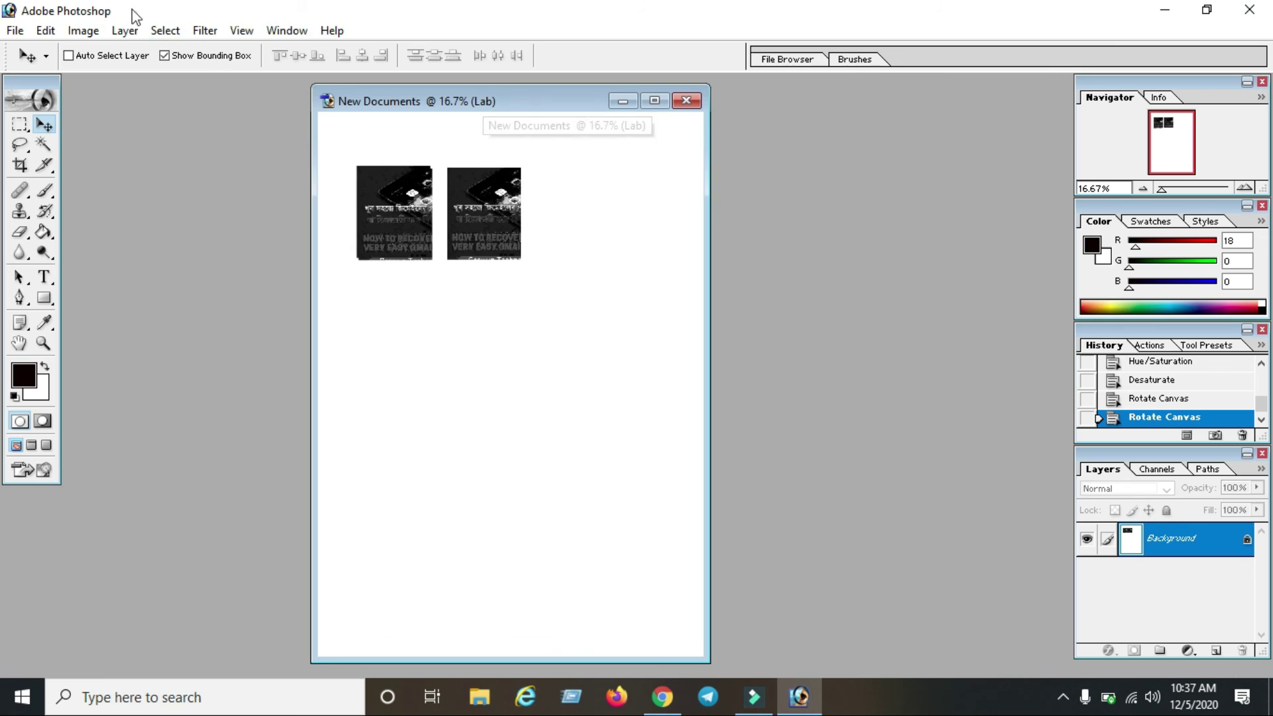
# Step: Rotate the canvas of New Documents by 180°
pyautogui.click(85, 31)
pyautogui.moveTo(186, 217)
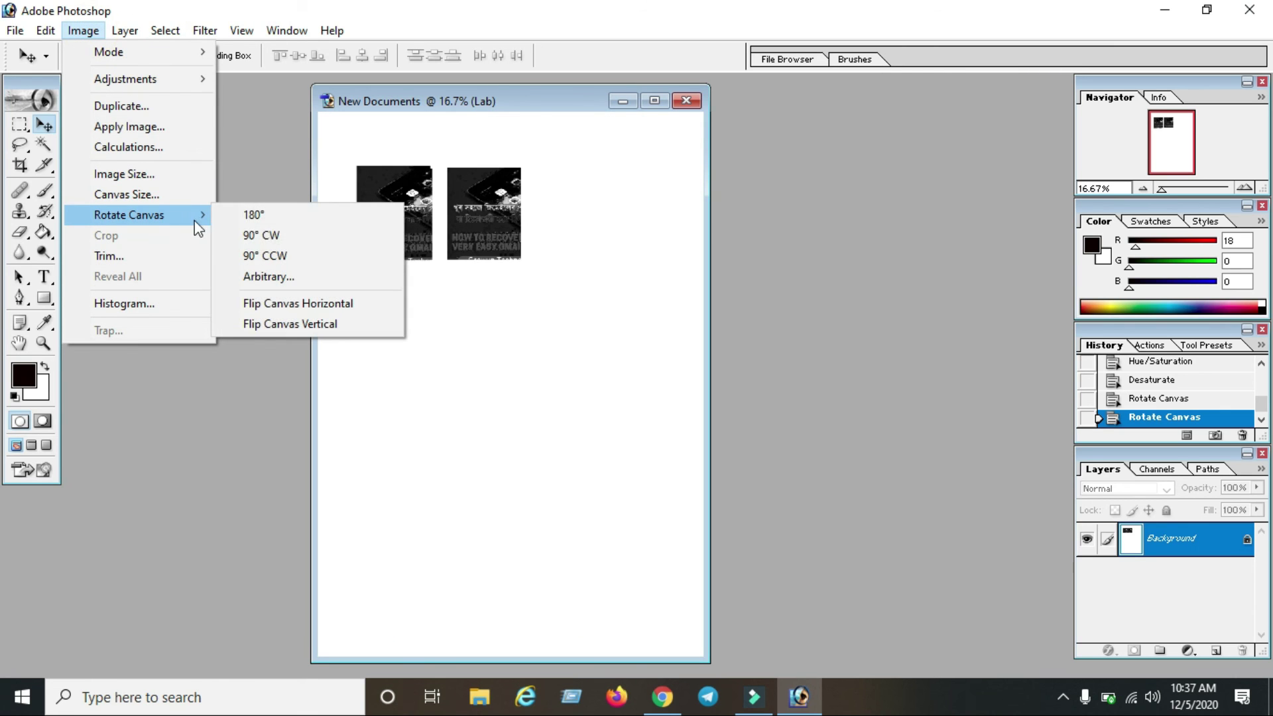
pyautogui.click(248, 214)
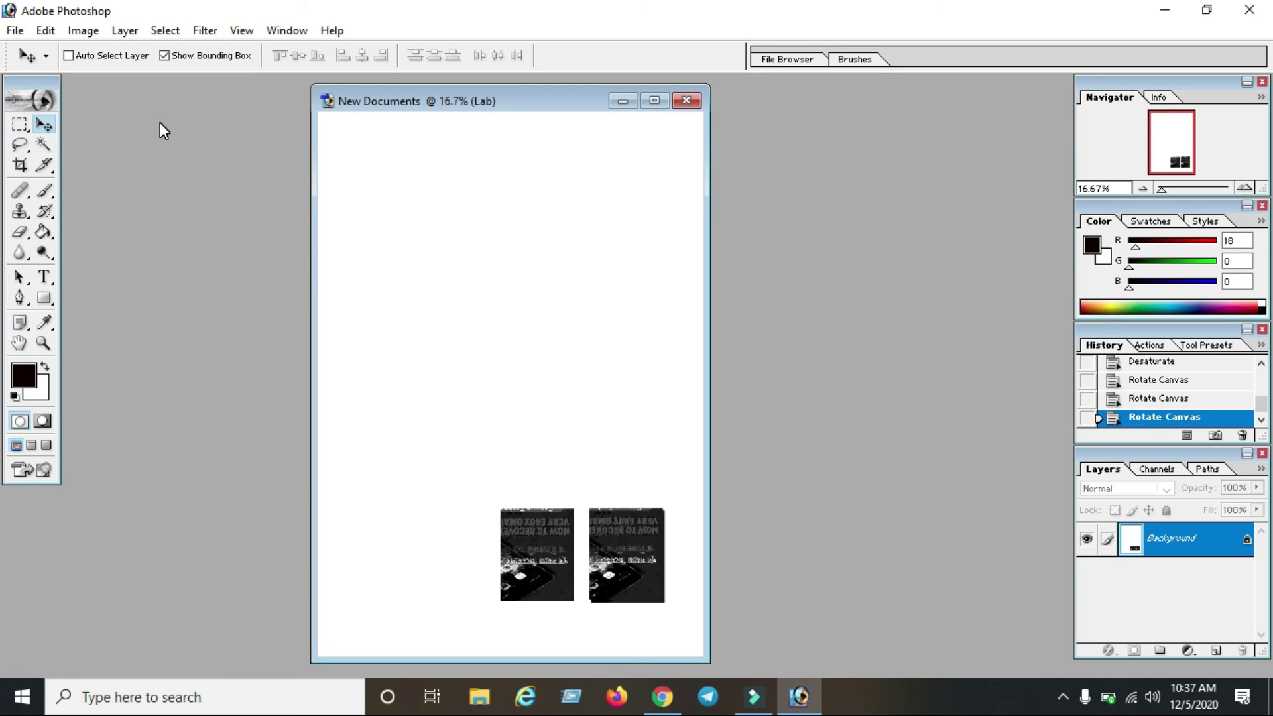
# Step: Rotate the upside-down canvas 90° clockwise and move the landscape document window closer to the toolbox
pyautogui.click(75, 30)
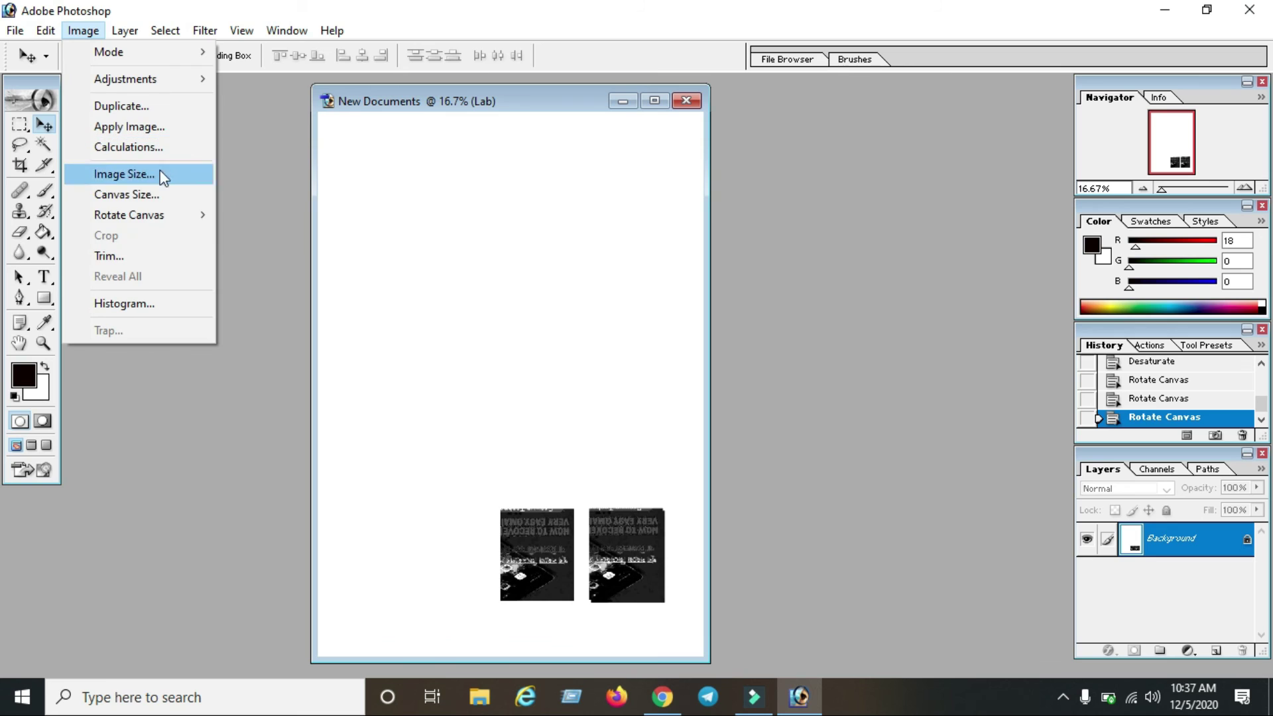
pyautogui.moveTo(188, 215)
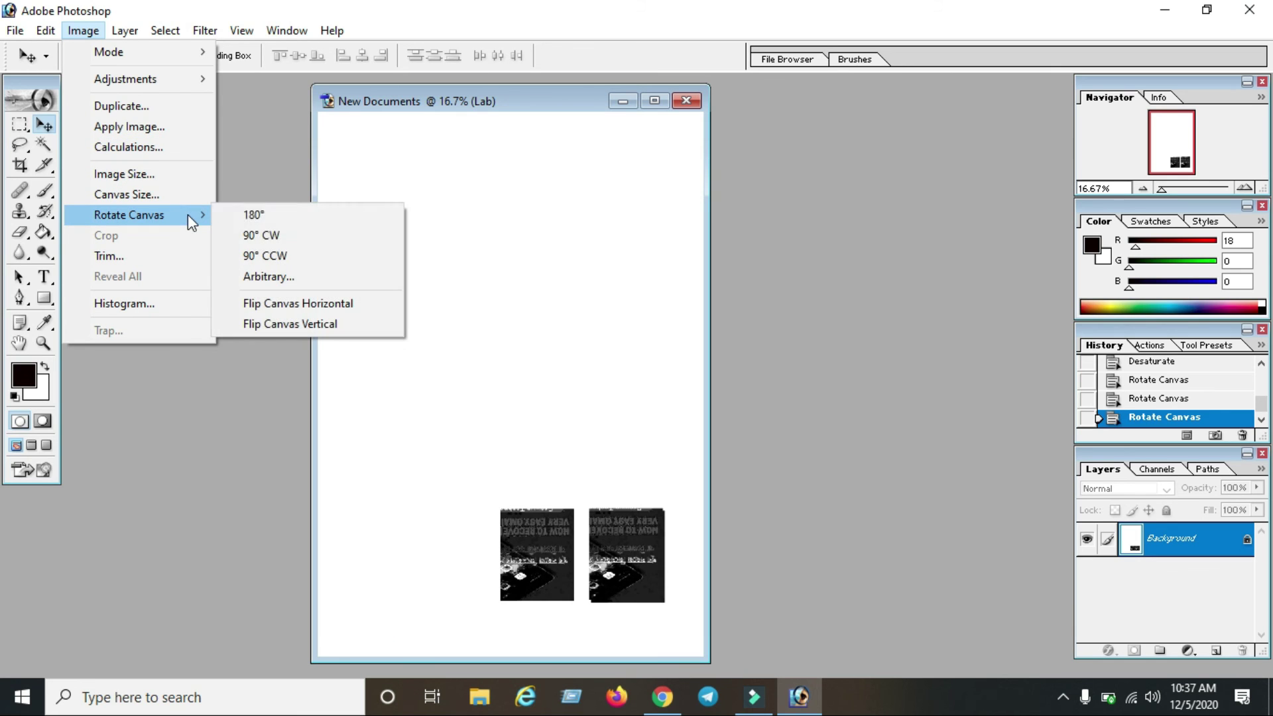
pyautogui.click(258, 235)
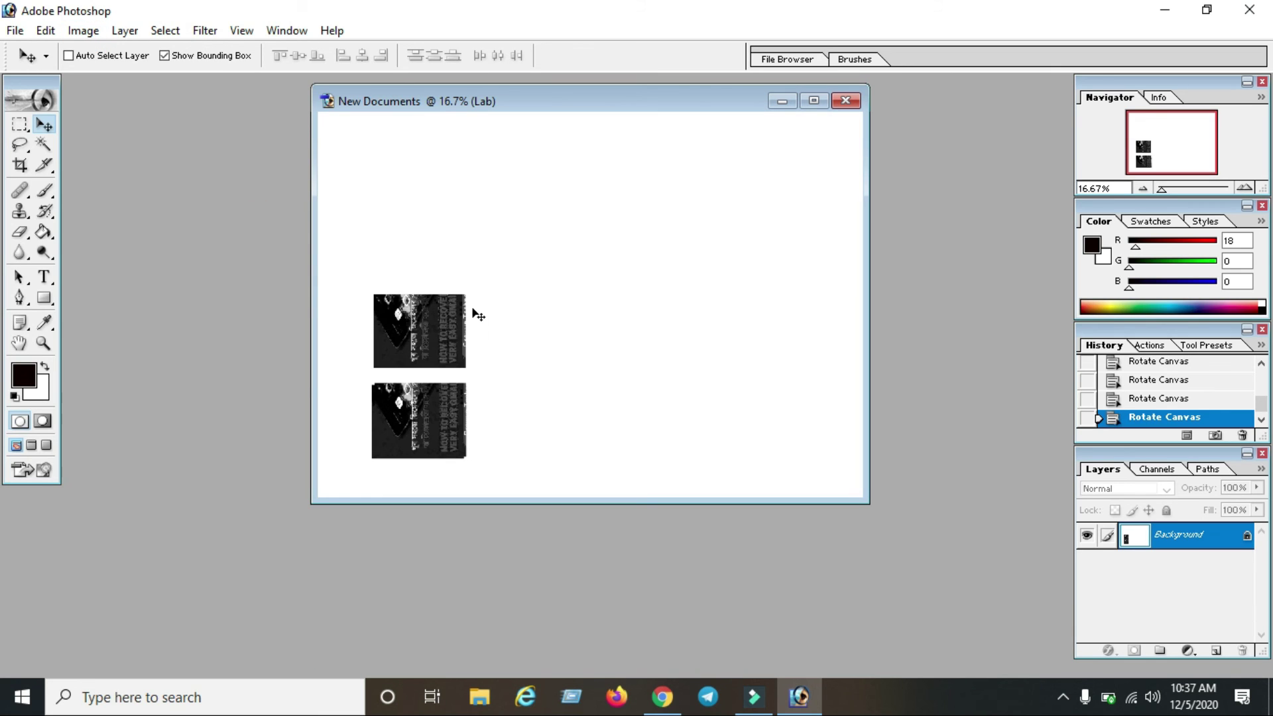
pyautogui.moveTo(491, 103); pyautogui.dragTo(366, 135)
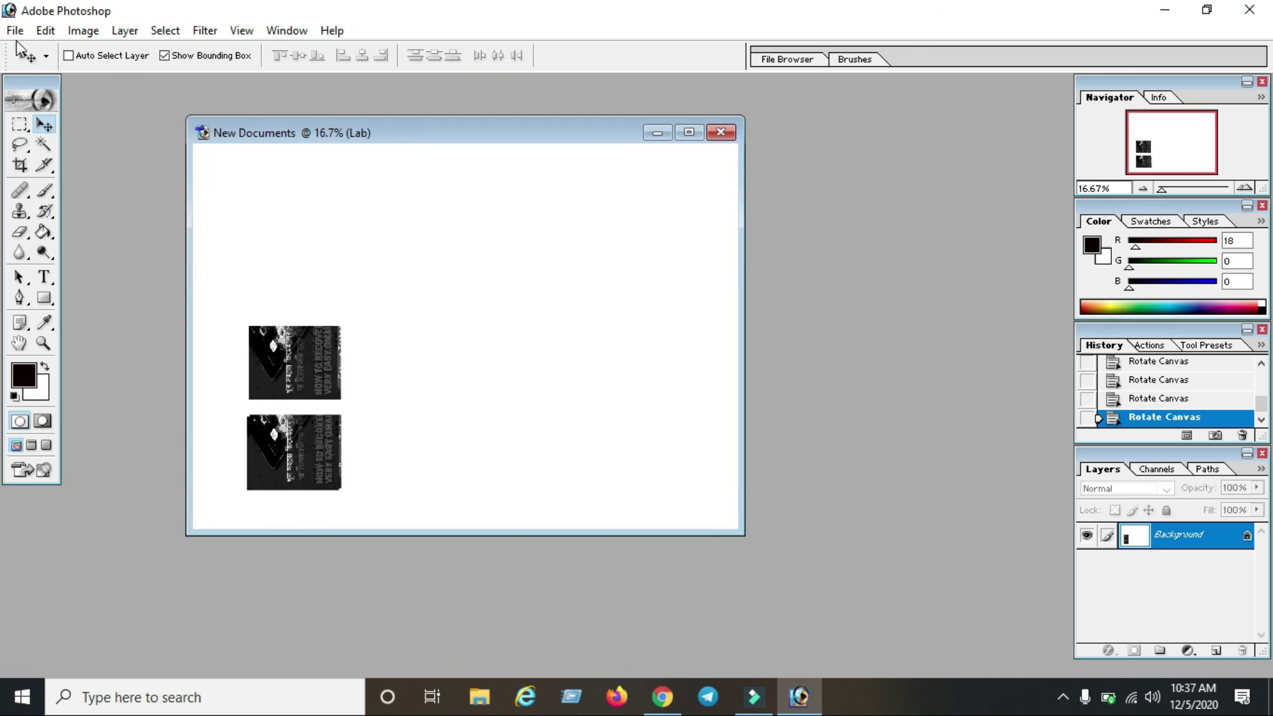
pyautogui.click(89, 31)
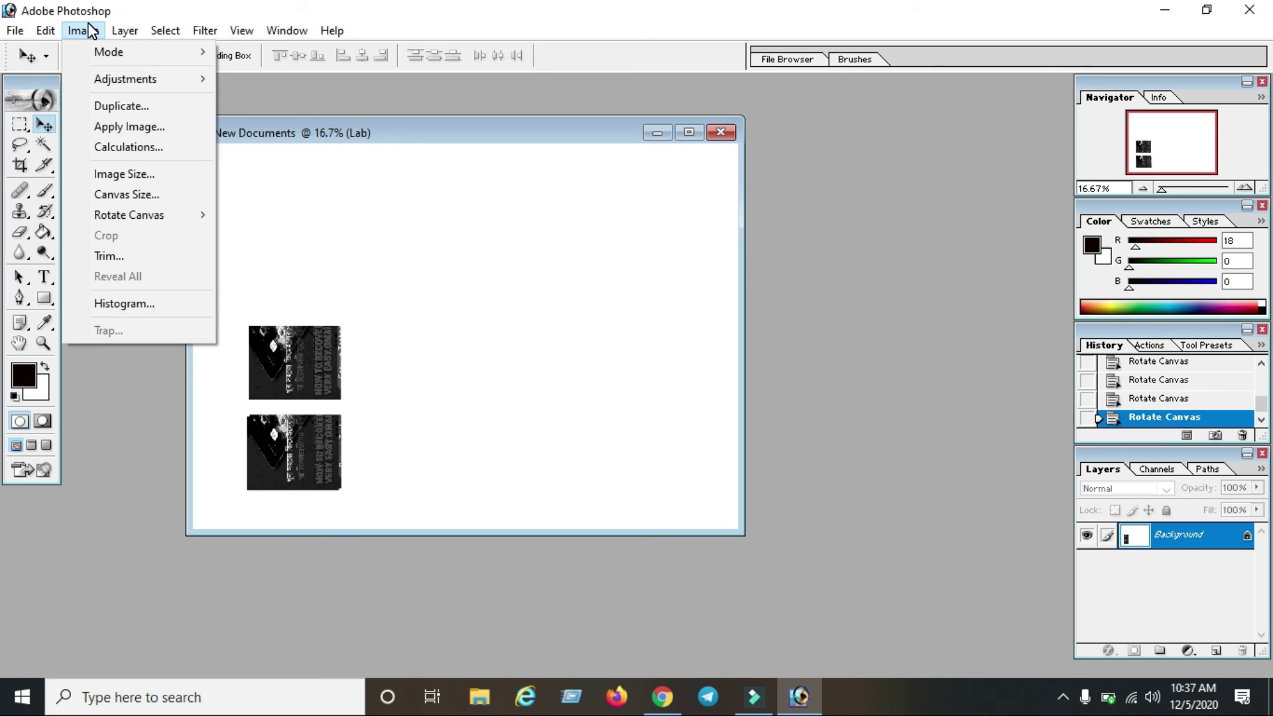
pyautogui.moveTo(137, 33)
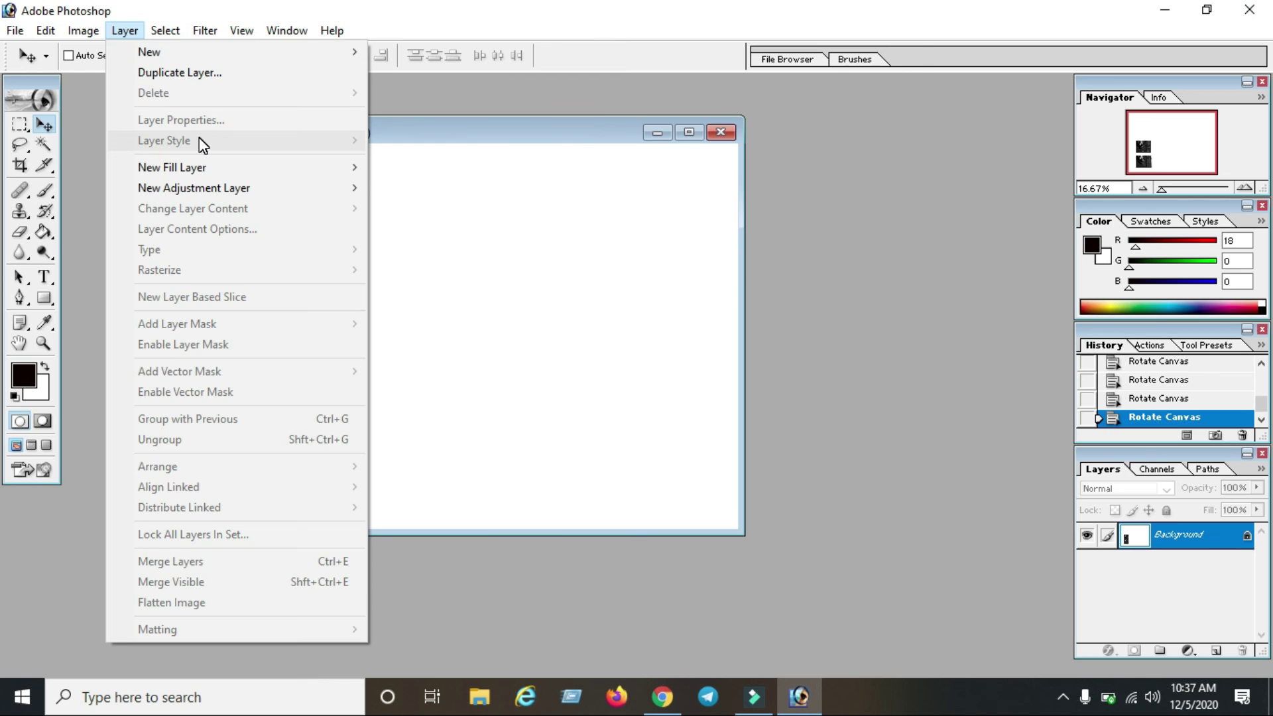
pyautogui.moveTo(350, 174)
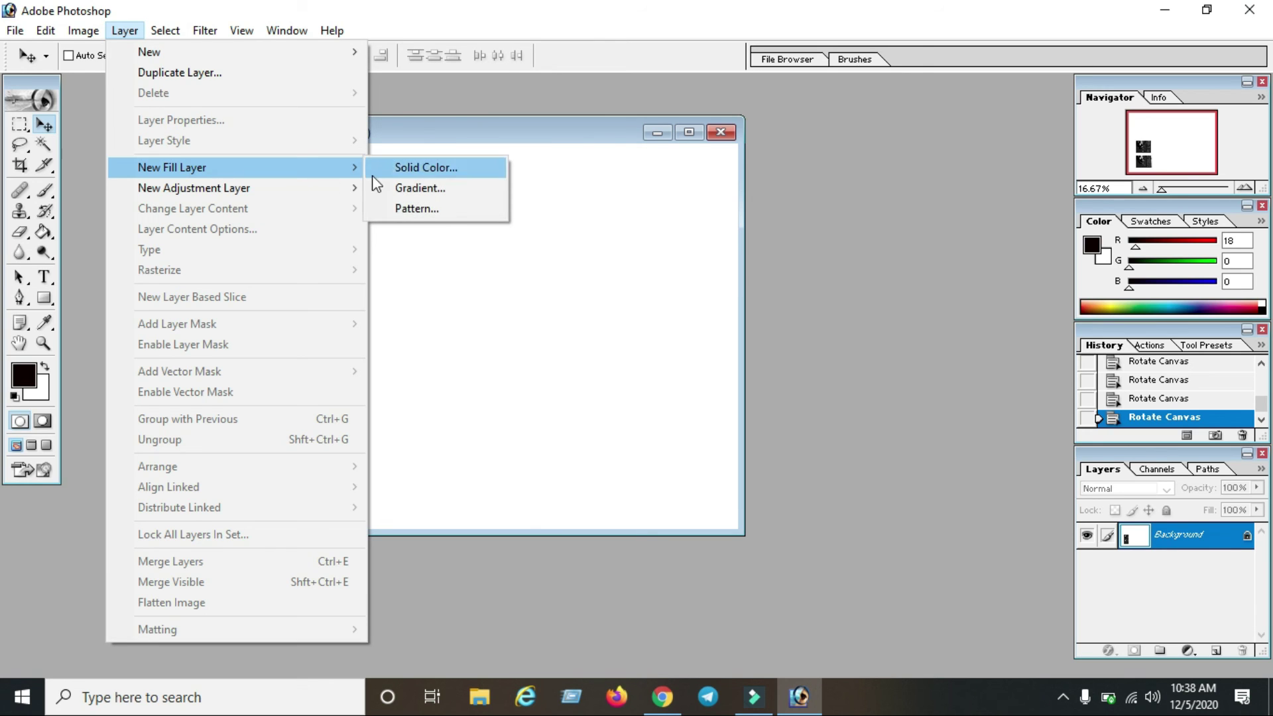
pyautogui.moveTo(139, 35)
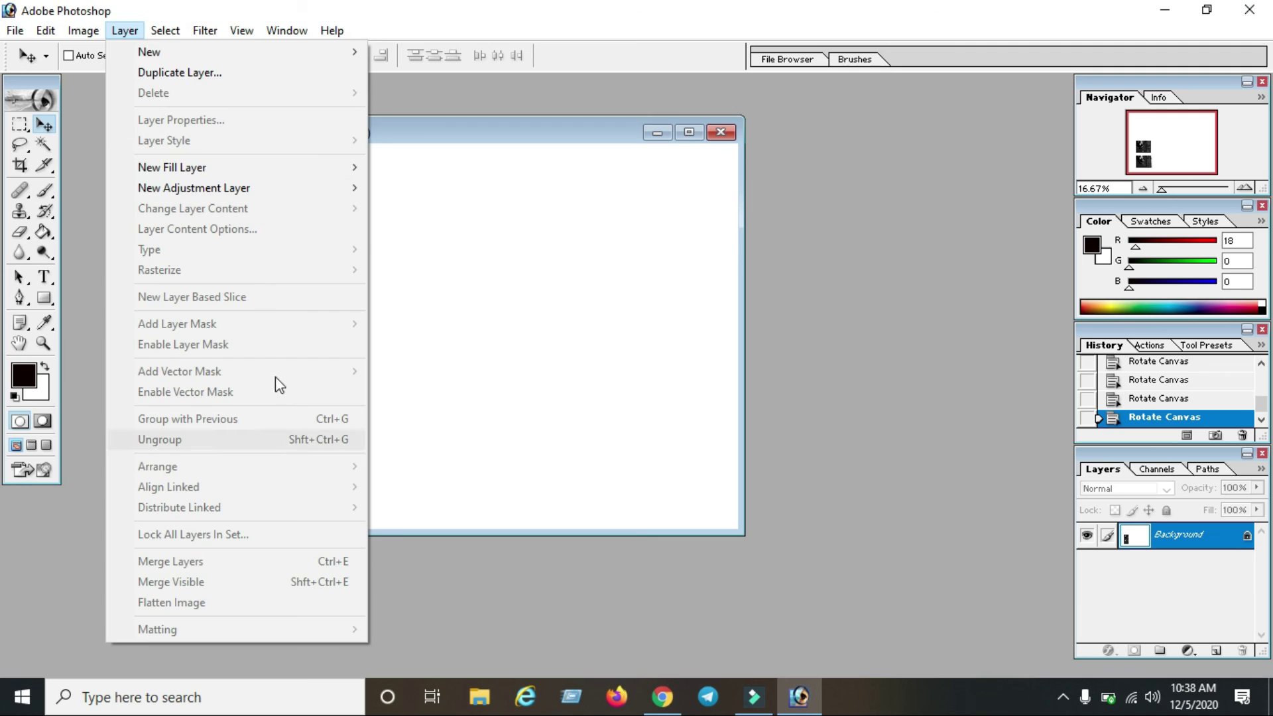
pyautogui.moveTo(173, 18)
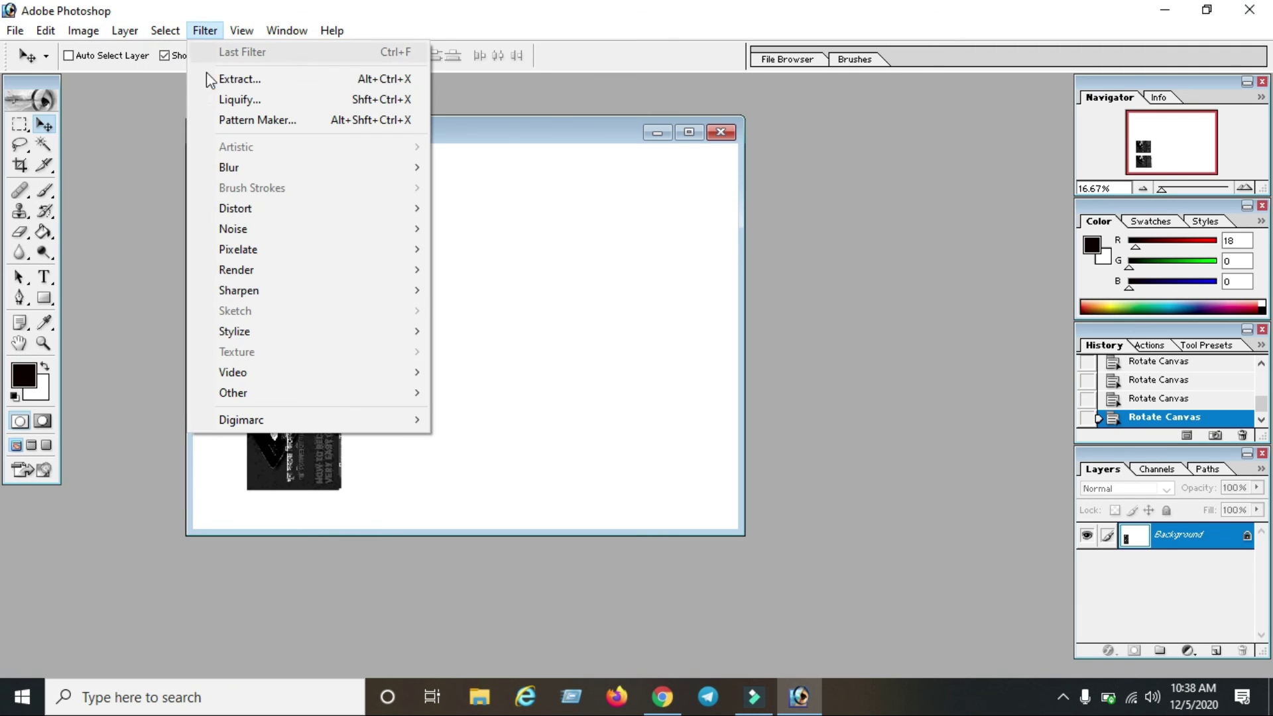
pyautogui.moveTo(320, 293)
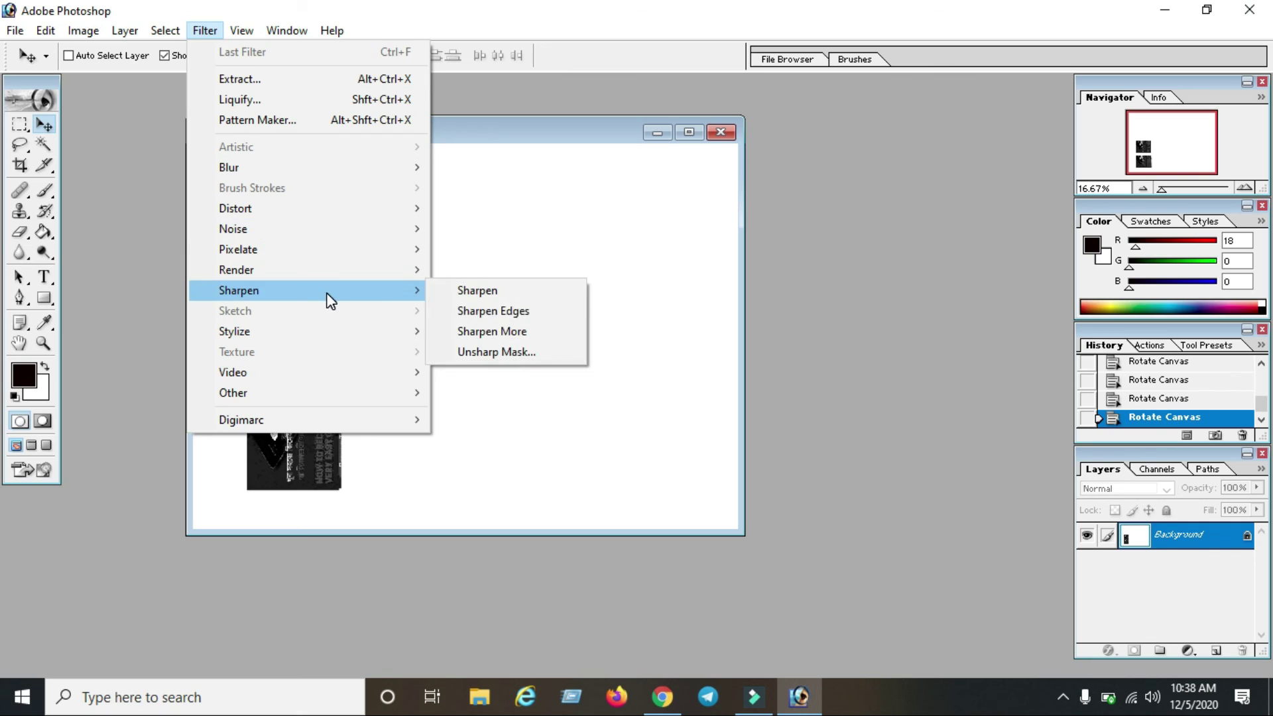
pyautogui.click(577, 226)
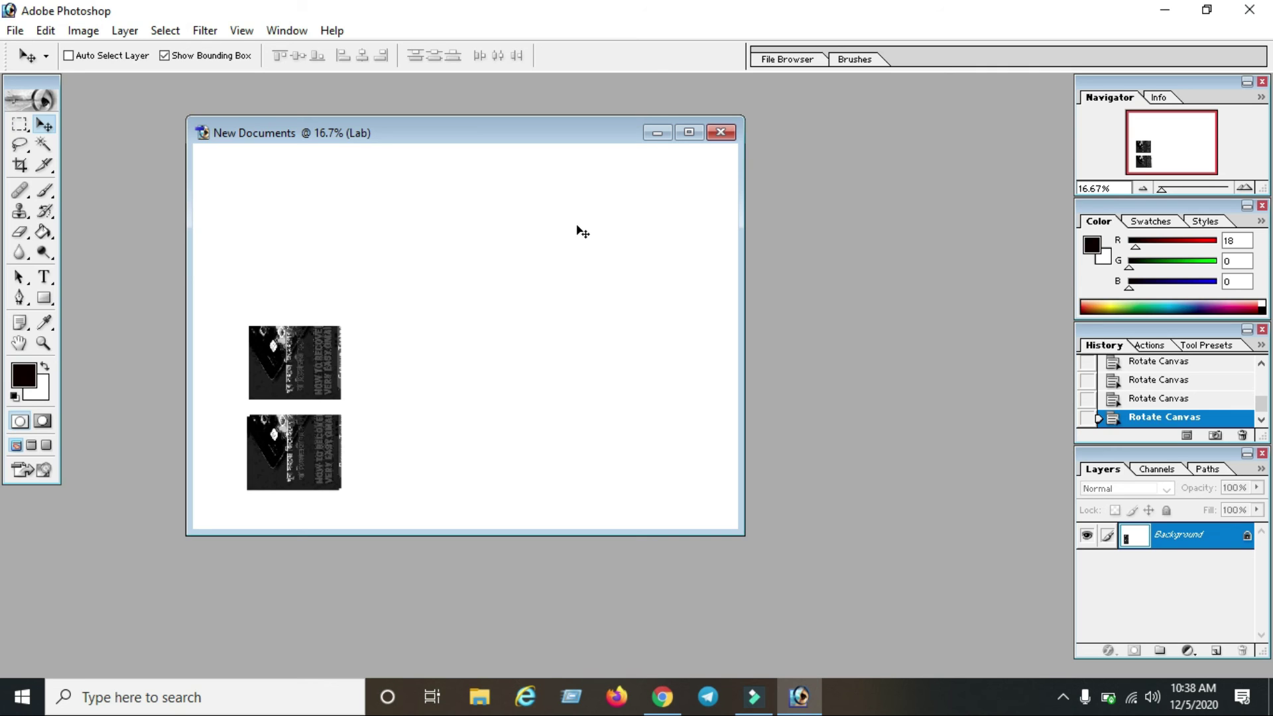
# Step: Reposition the toolbox with a small gap from the workspace edge and move the document window toward the middle of the workspace
pyautogui.moveTo(470, 132); pyautogui.dragTo(507, 136)
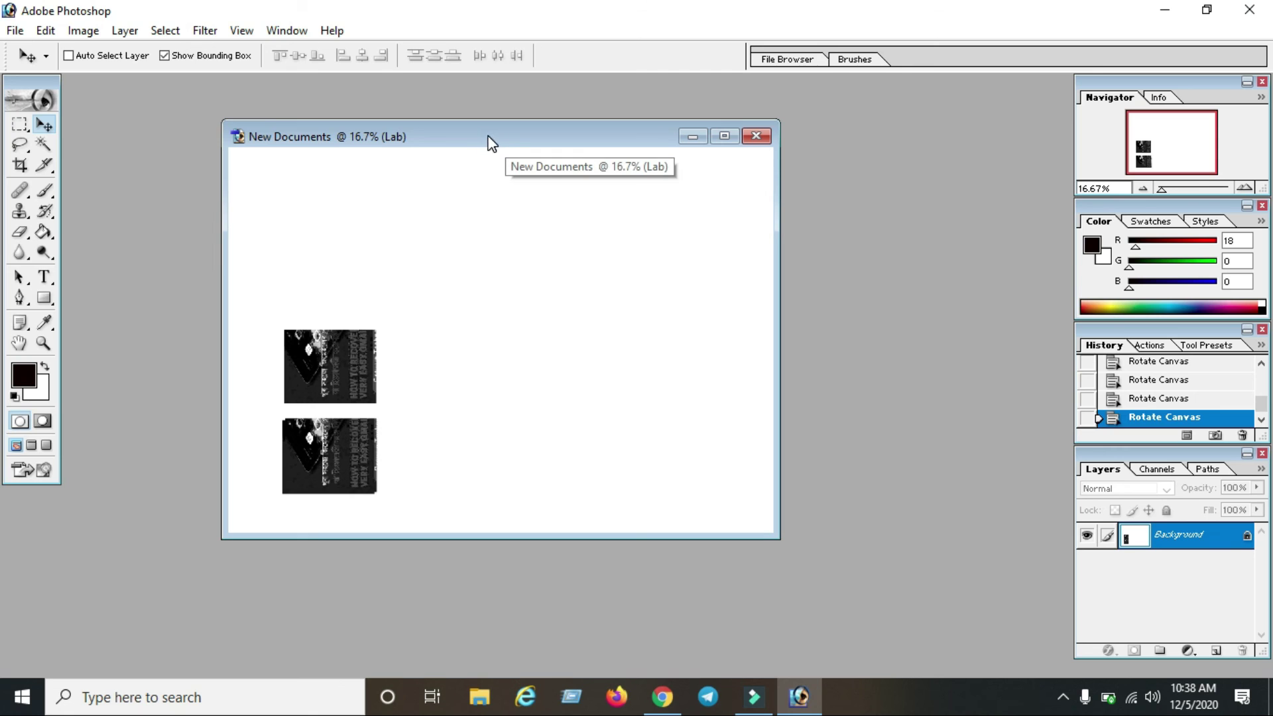
pyautogui.moveTo(489, 143); pyautogui.dragTo(404, 128)
pyautogui.moveTo(27, 81); pyautogui.dragTo(198, 112)
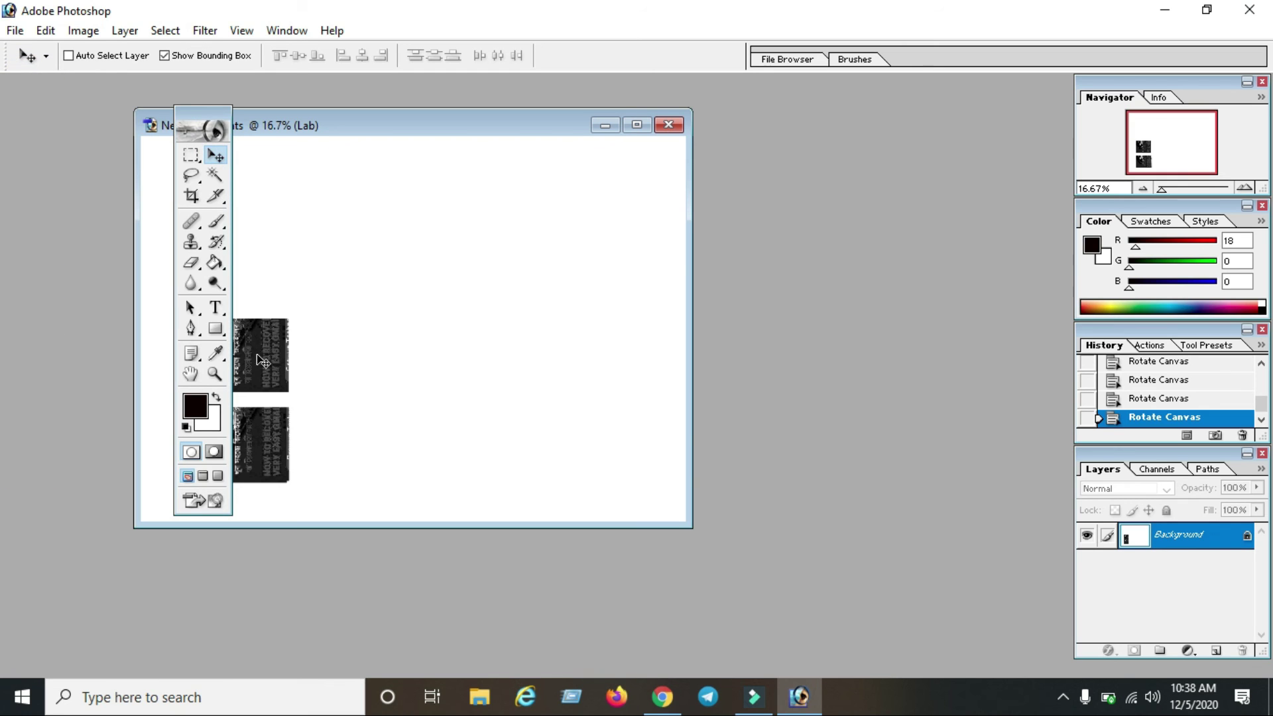
pyautogui.moveTo(203, 124); pyautogui.dragTo(45, 110)
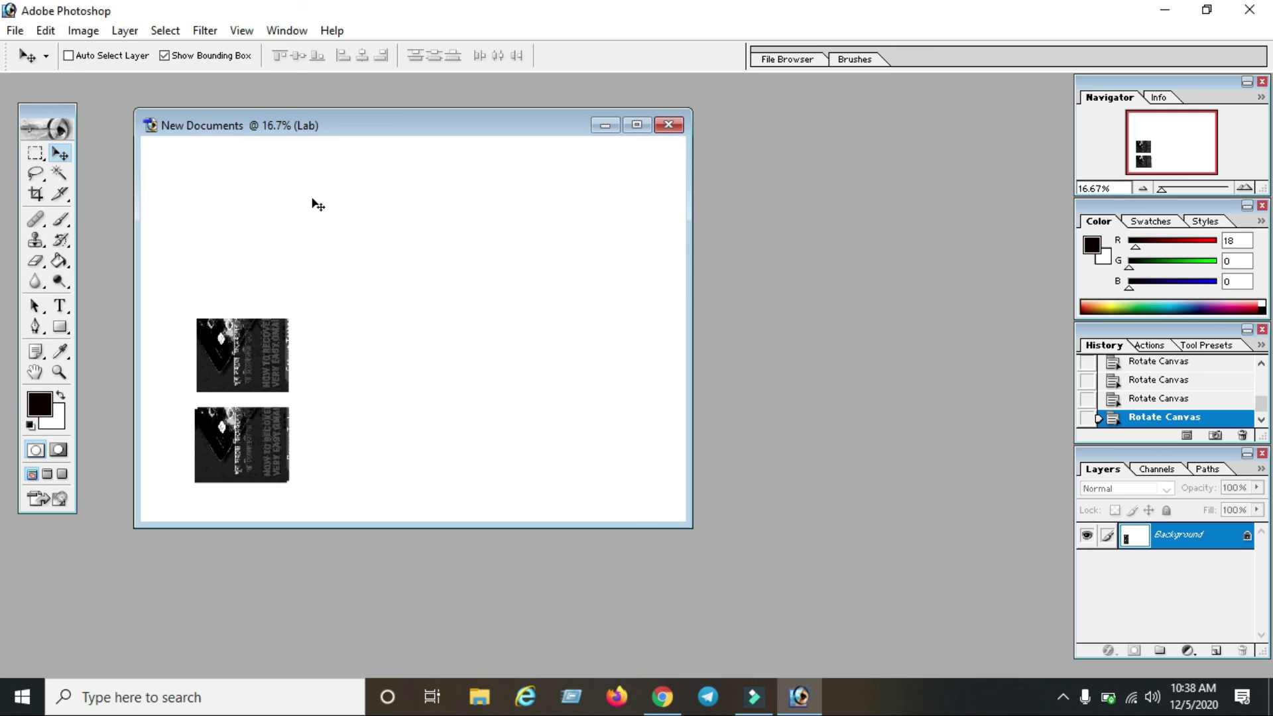
pyautogui.moveTo(411, 123); pyautogui.dragTo(395, 115)
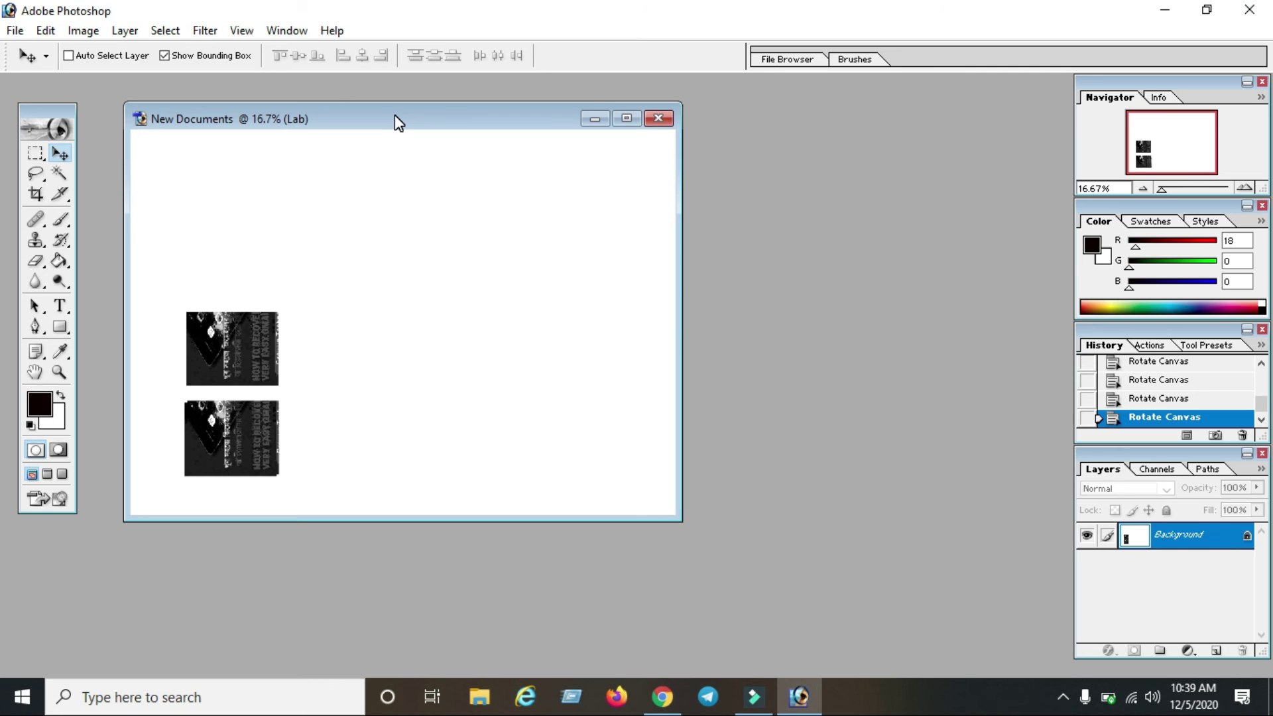
pyautogui.click(412, 133)
pyautogui.click(552, 325)
pyautogui.moveTo(509, 122); pyautogui.dragTo(556, 176)
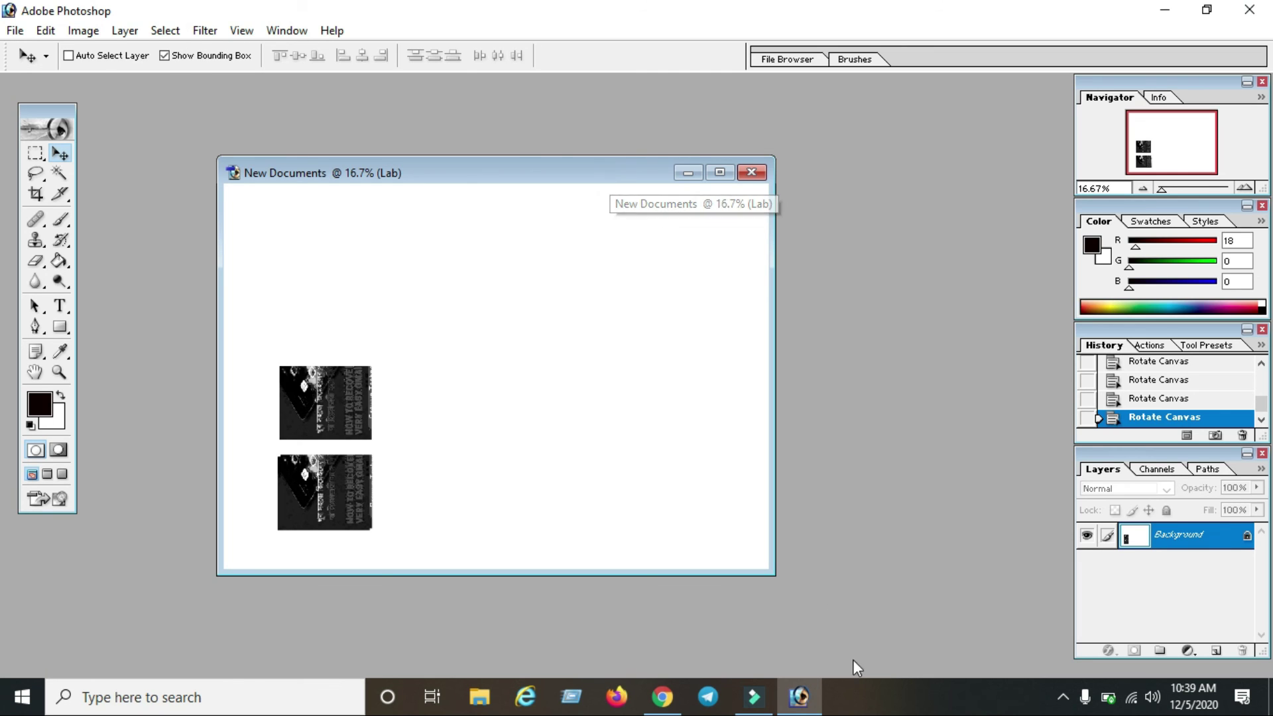
pyautogui.click(1062, 696)
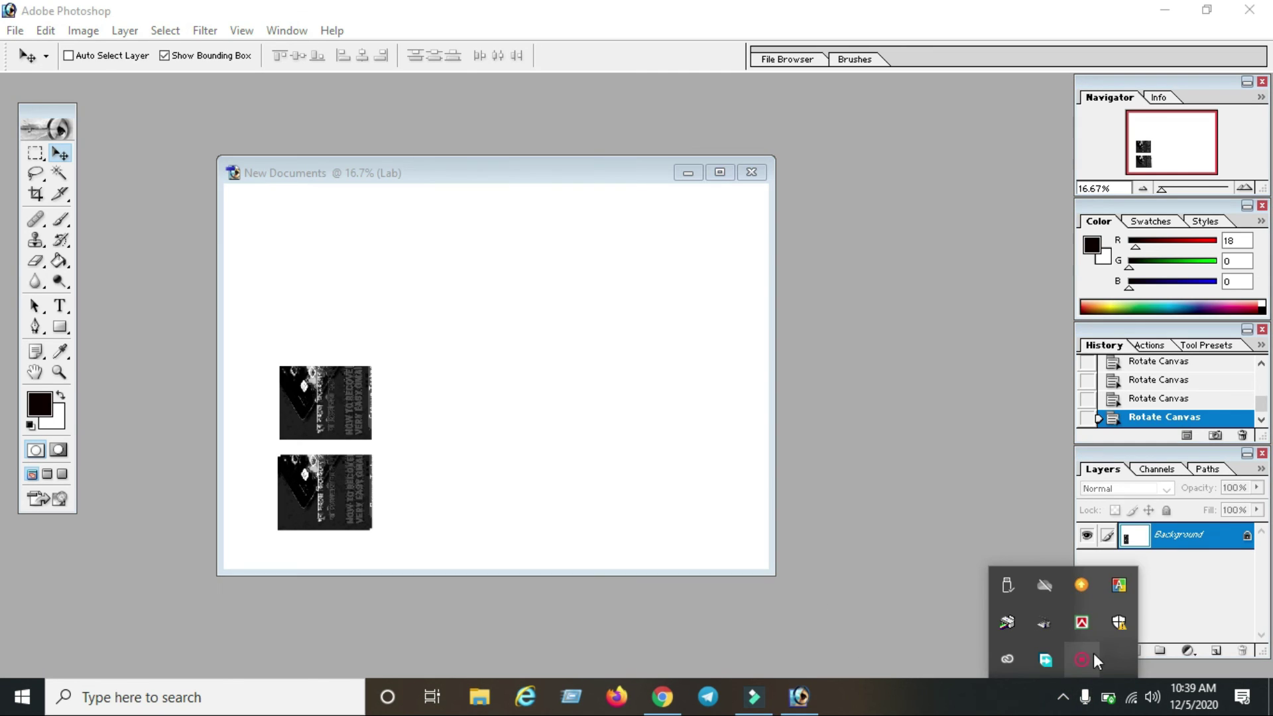
pyautogui.rightClick(1076, 663)
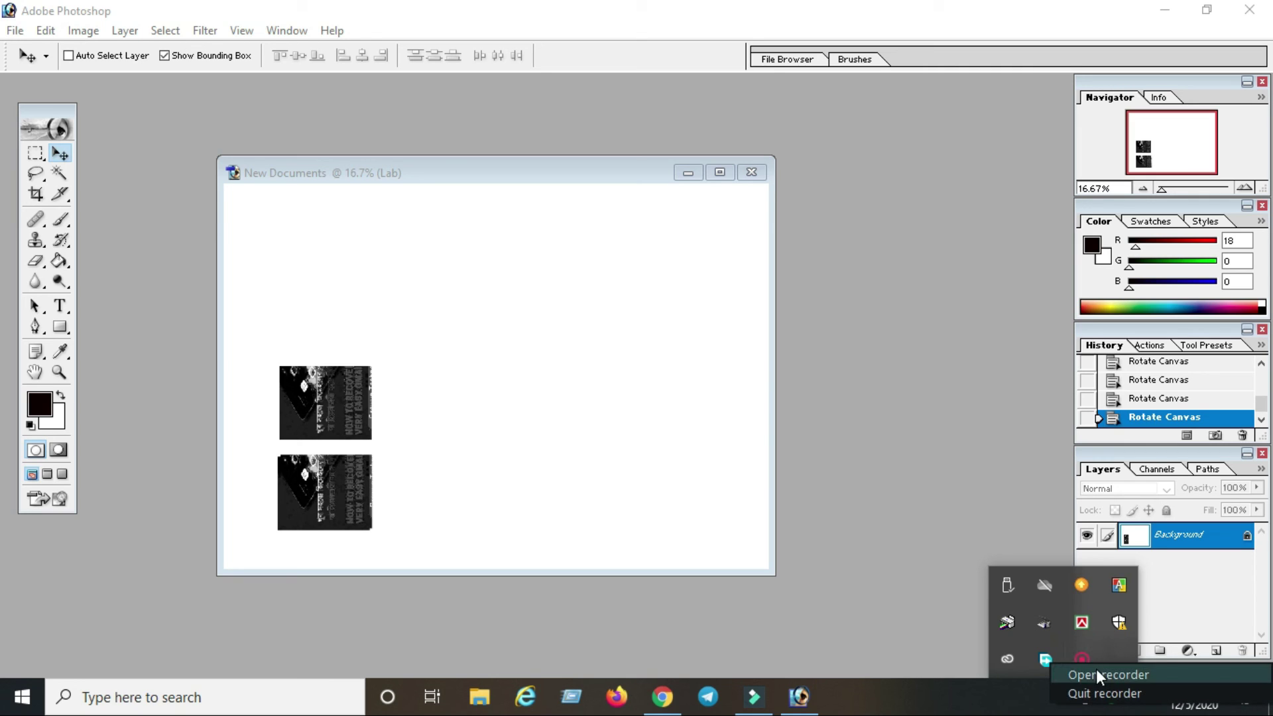